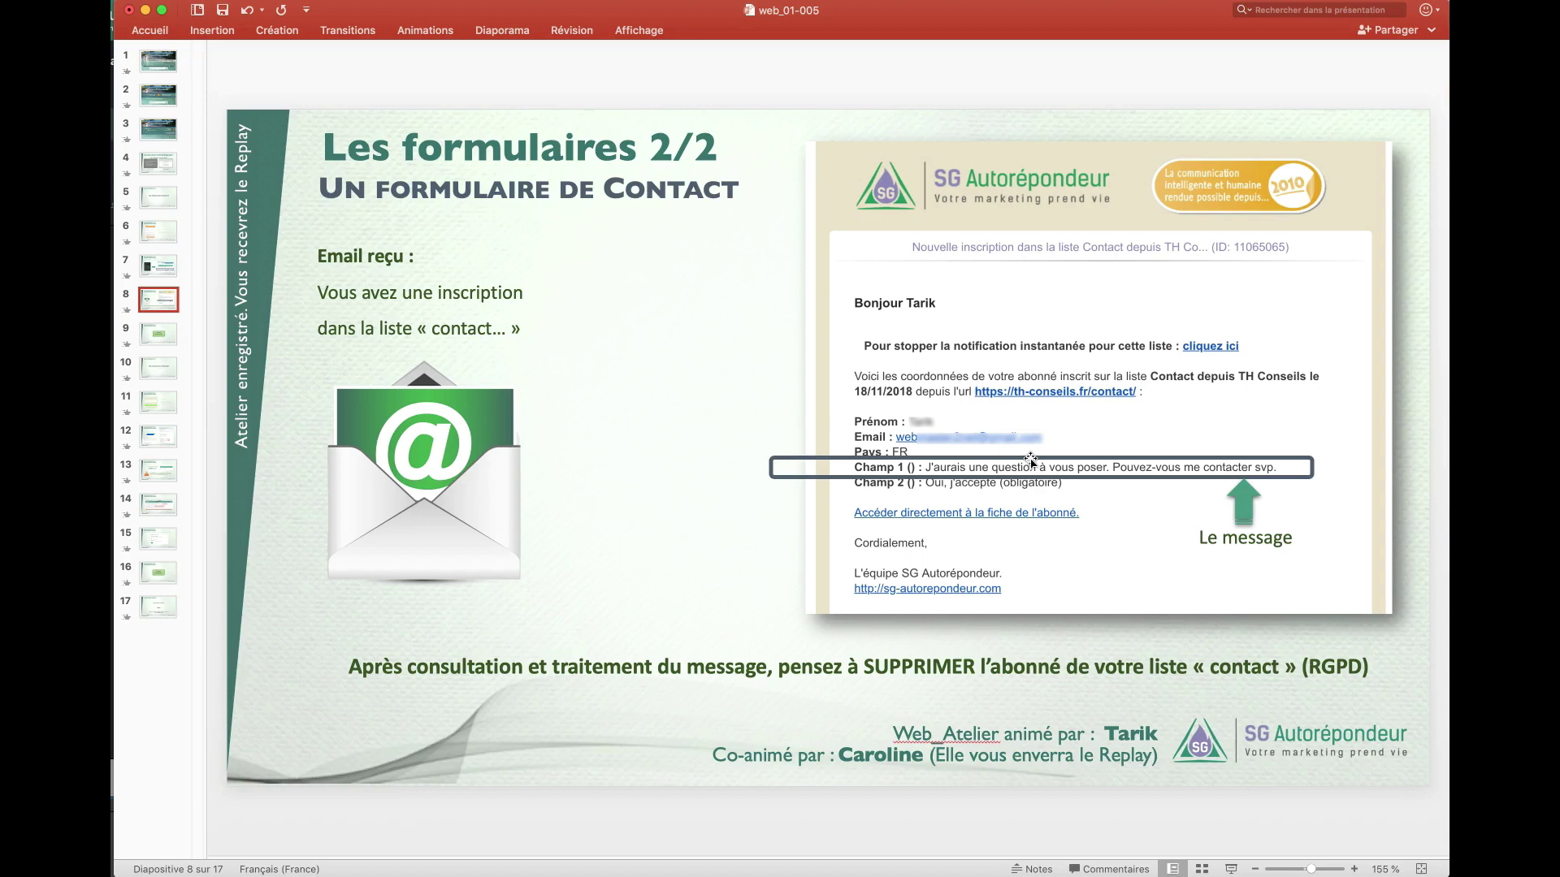
- Highlight the reminder to delete the subscriber and 'traitement du message', then go to slide 9
left_click_drag(923, 666, 1213, 668)
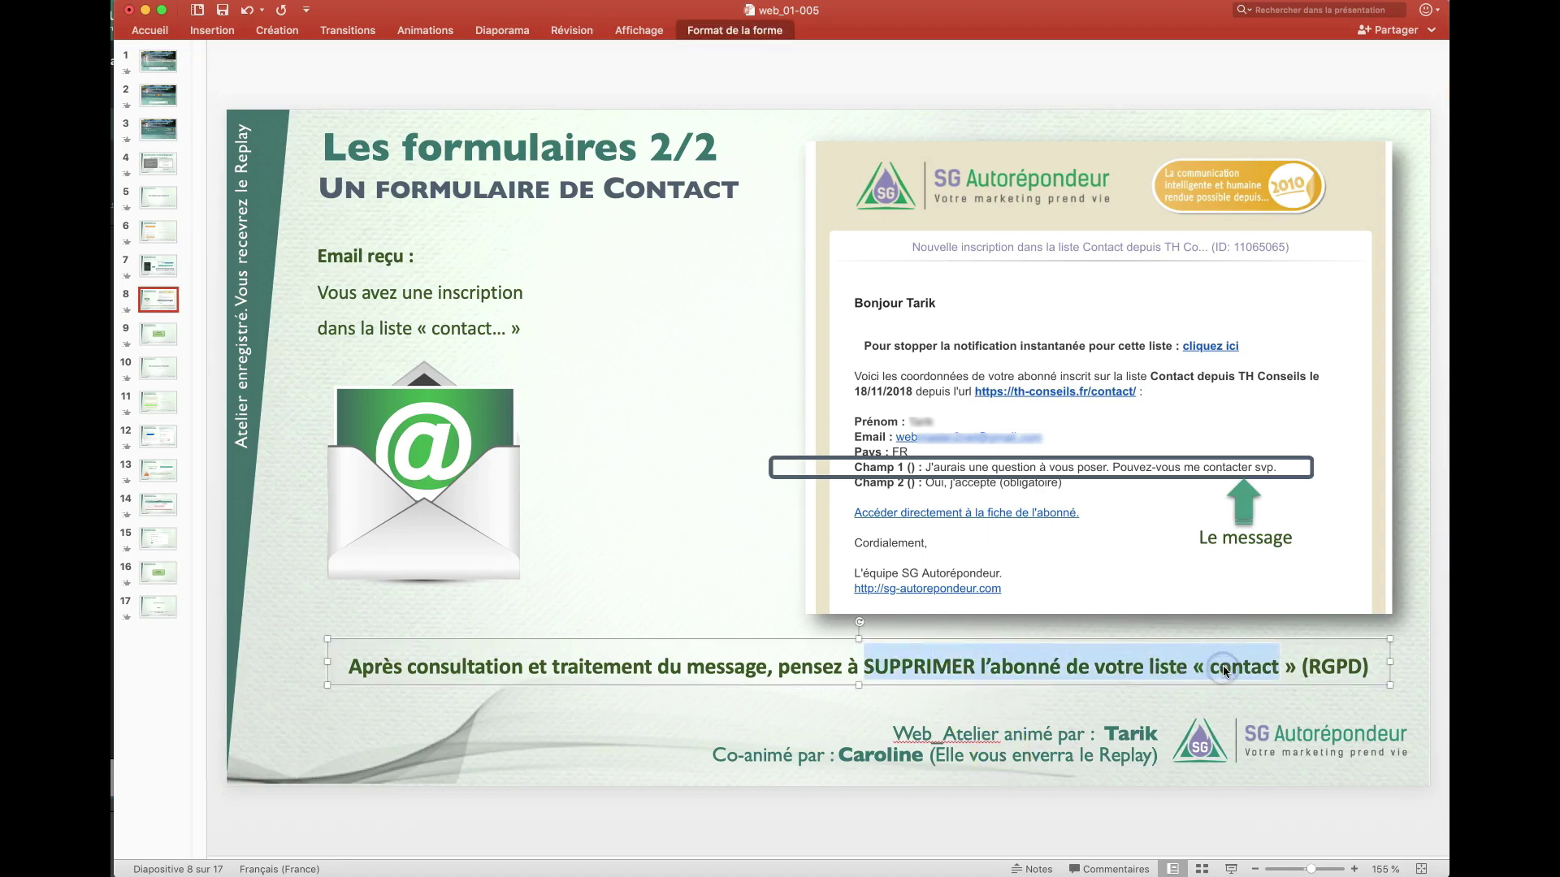
left_click(1211, 668)
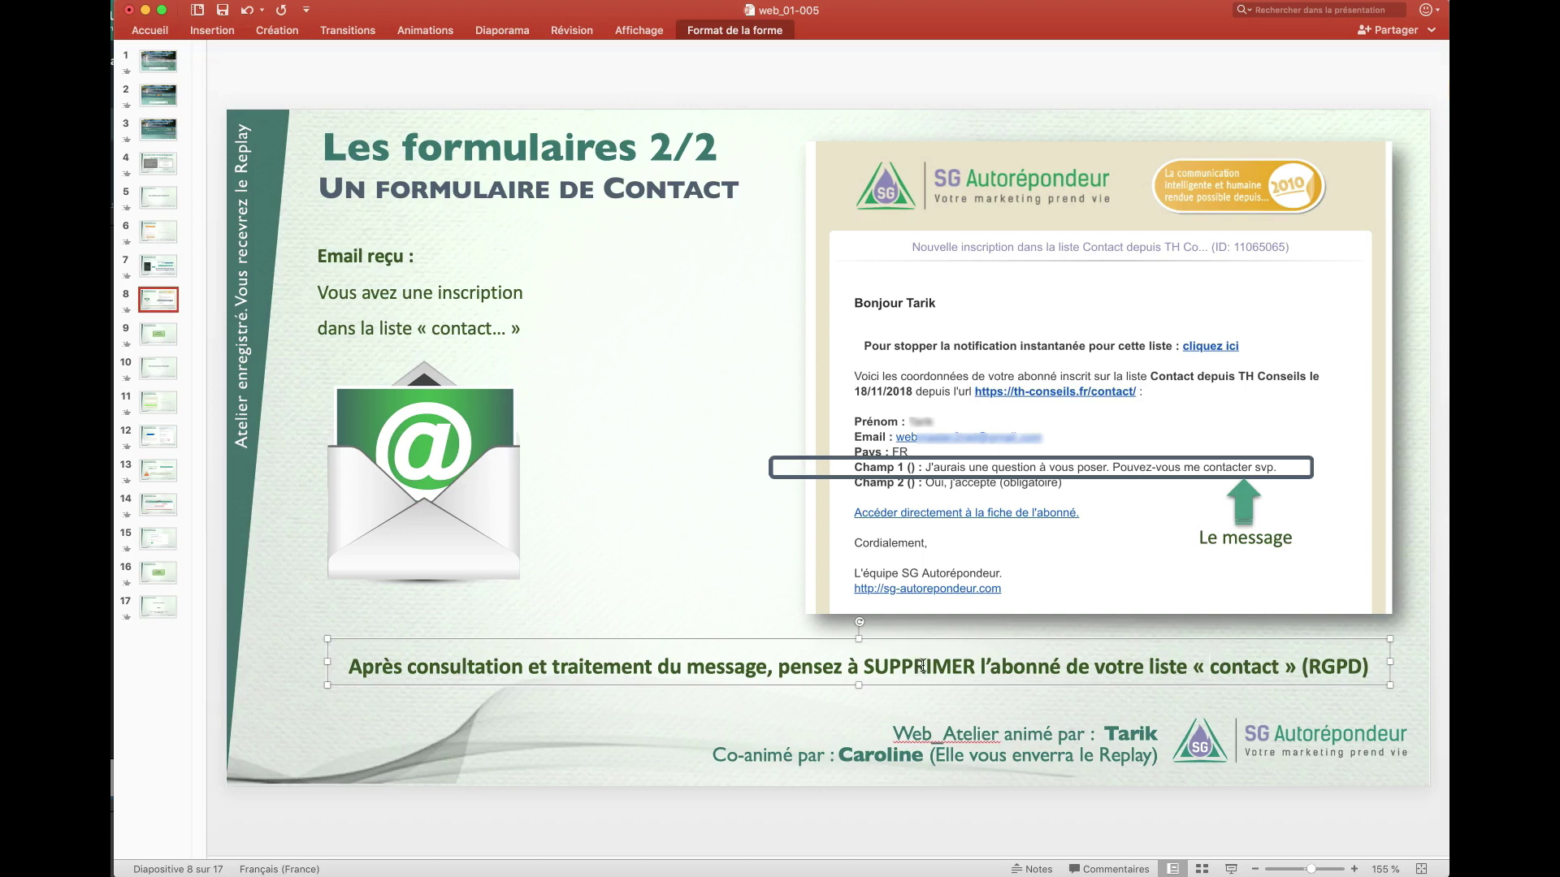
left_click_drag(575, 662, 716, 667)
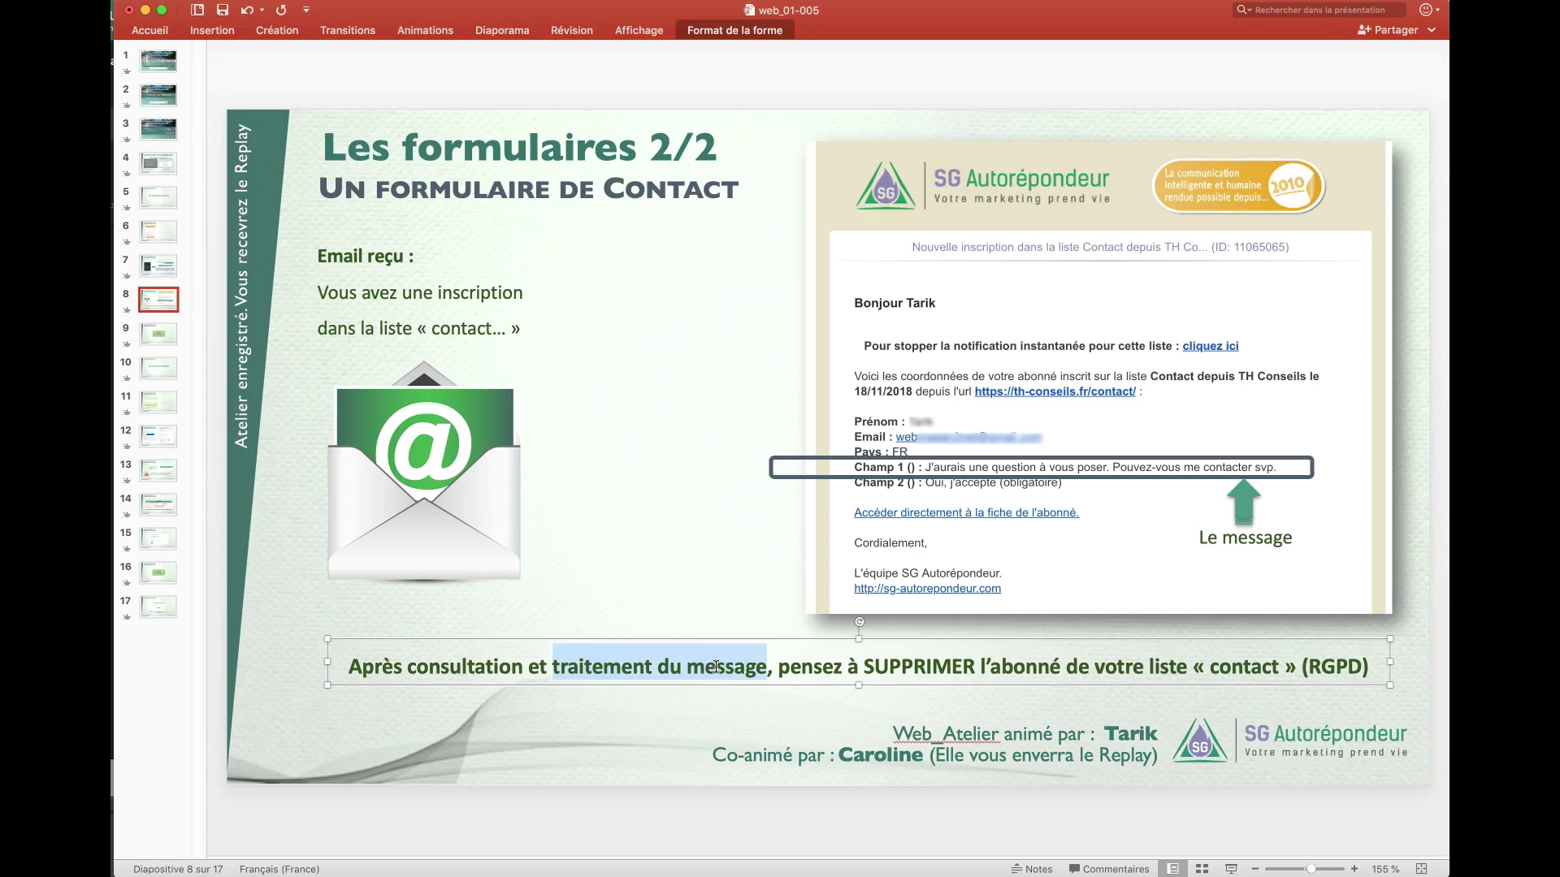
left_click(778, 667)
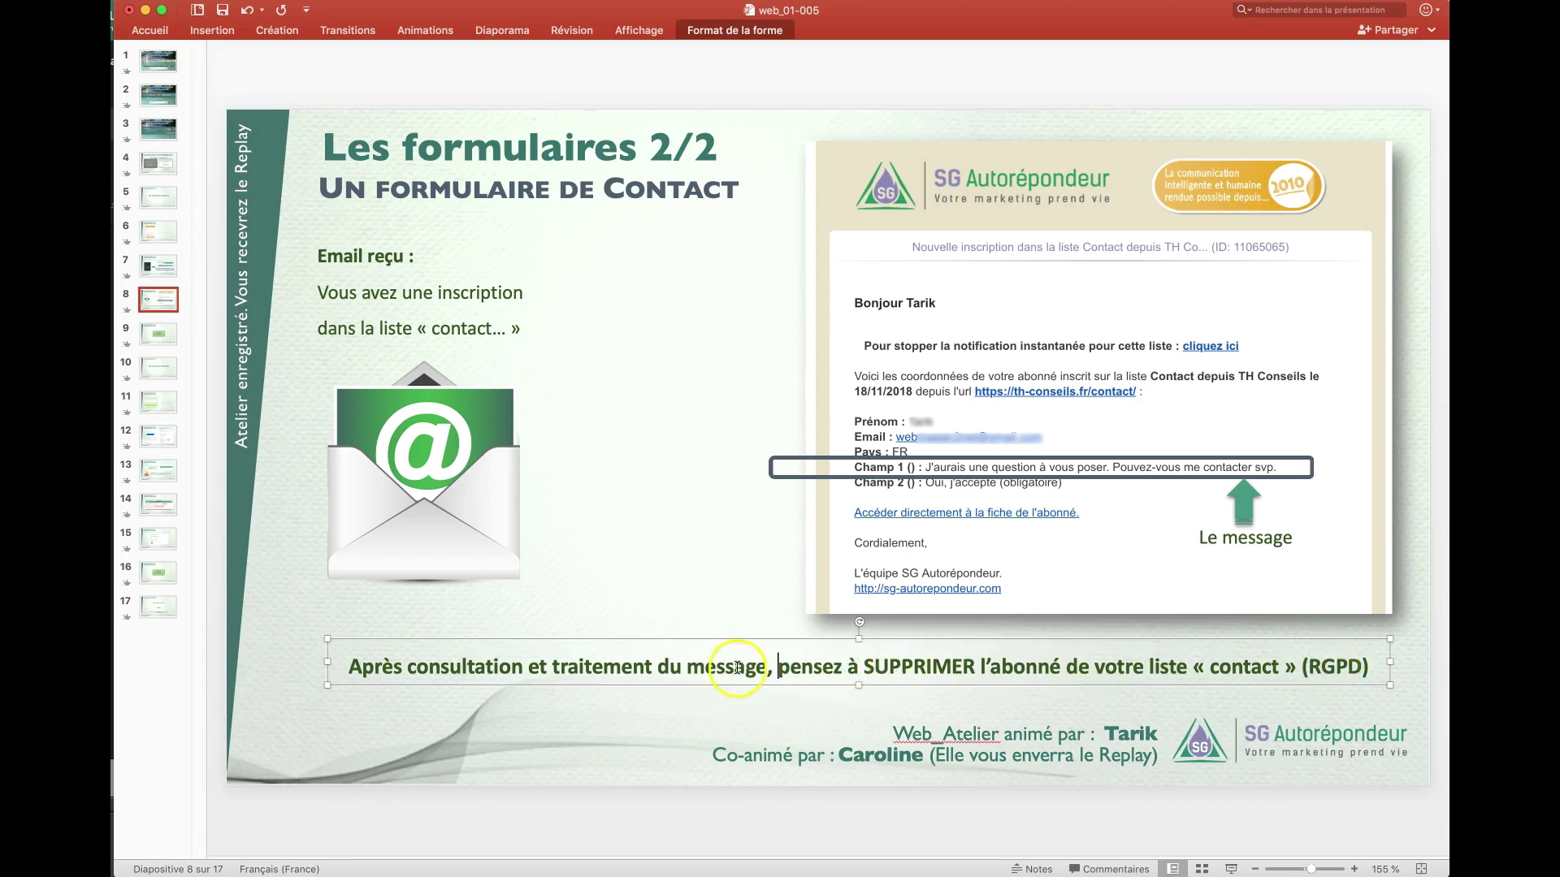
left_click_drag(767, 667, 554, 667)
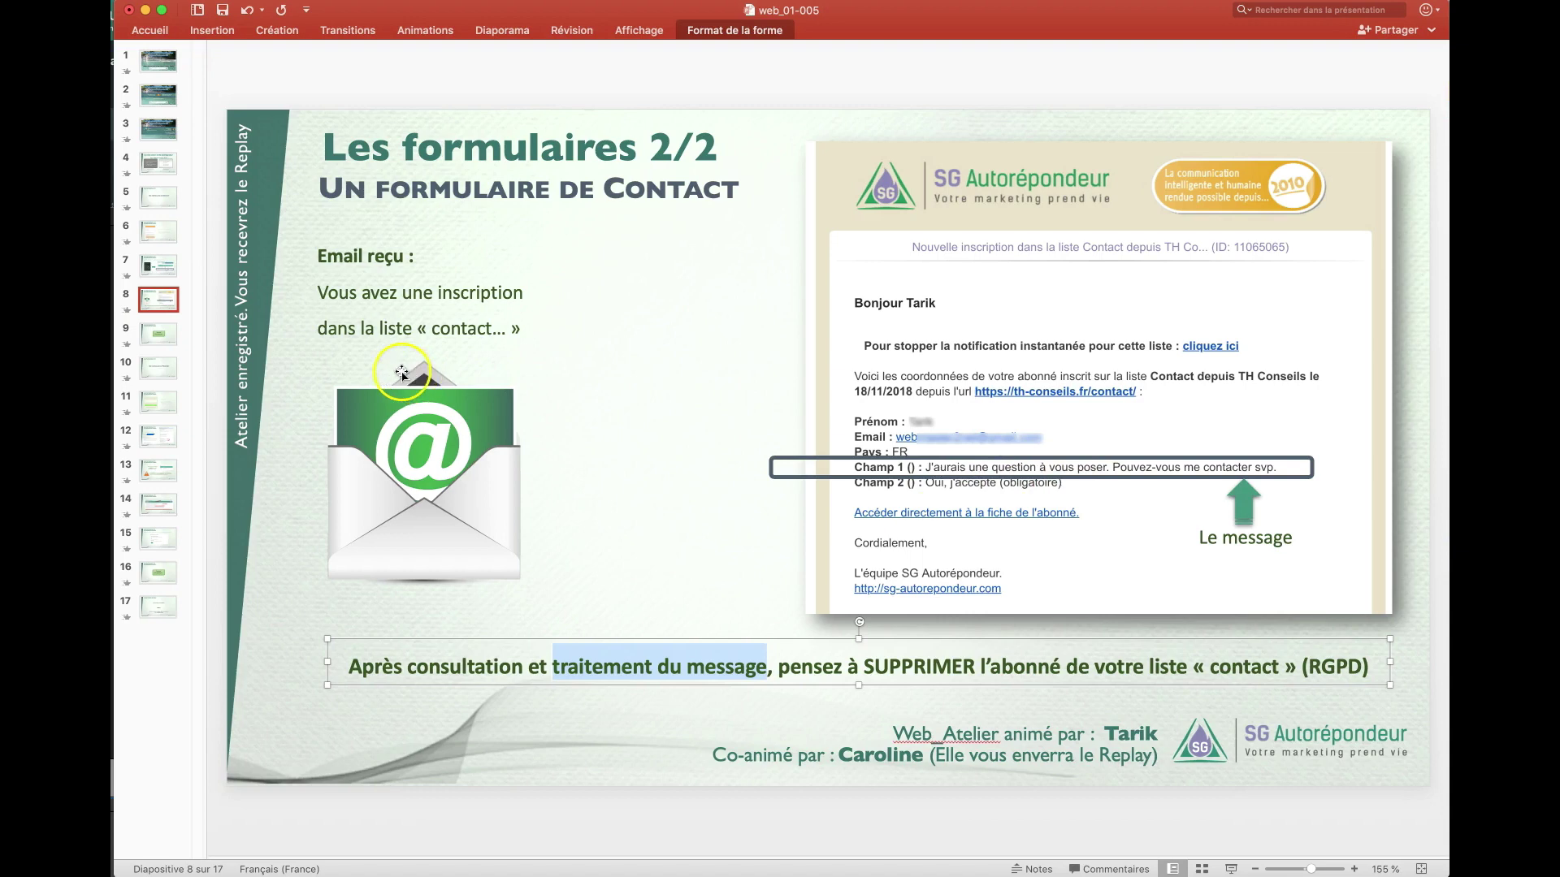
left_click(162, 336)
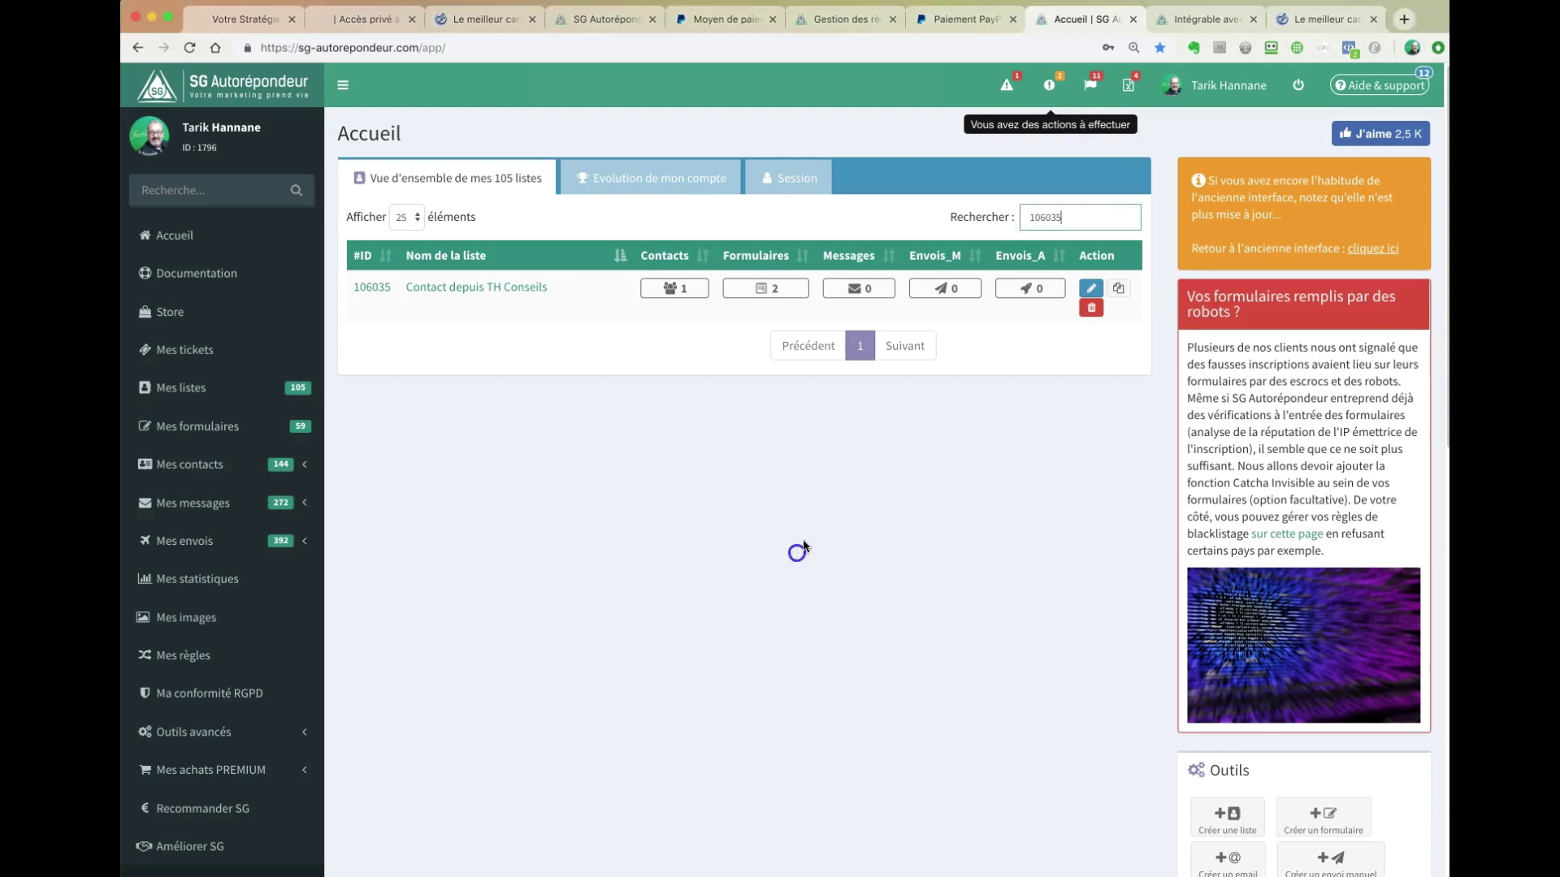
- Open the list's two Formulaires in a new browser tab and switch to it
mouse_move(671, 288)
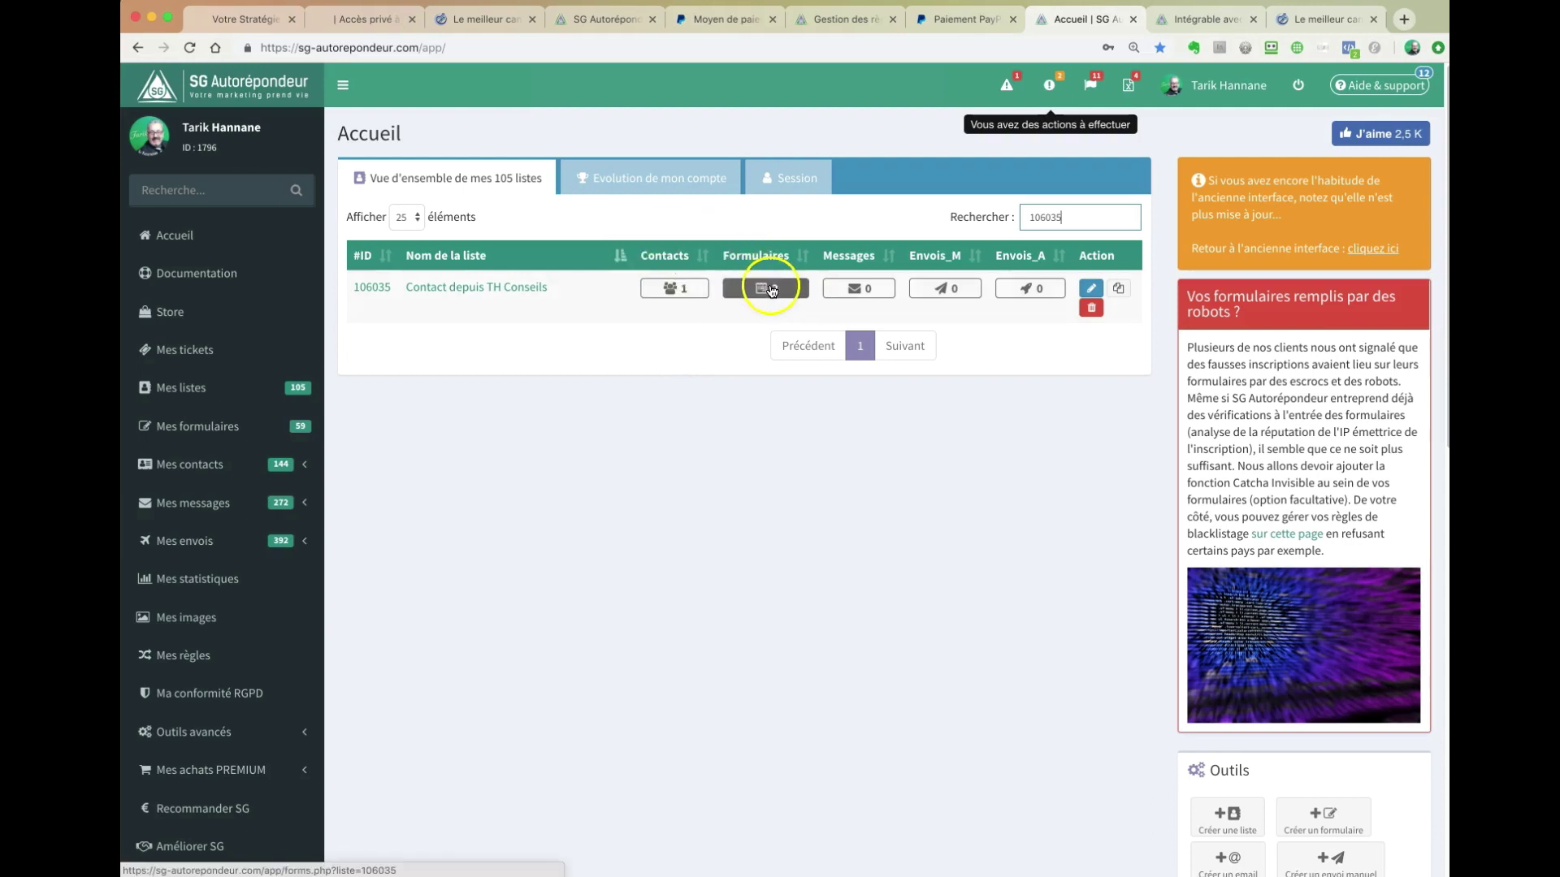
right_click(771, 291)
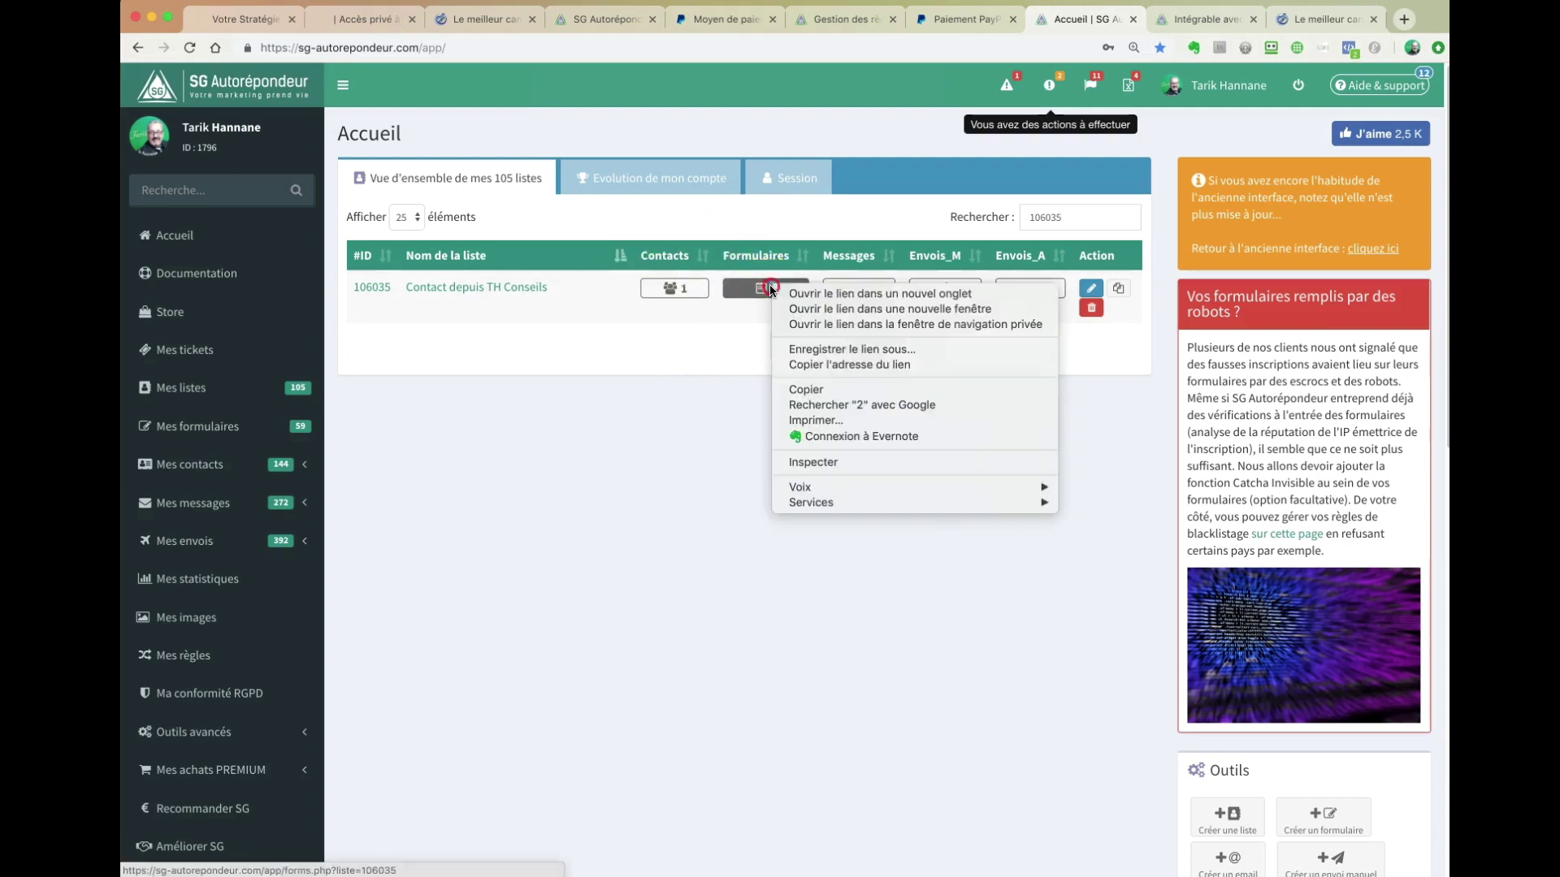
left_click(821, 292)
left_click(1101, 17)
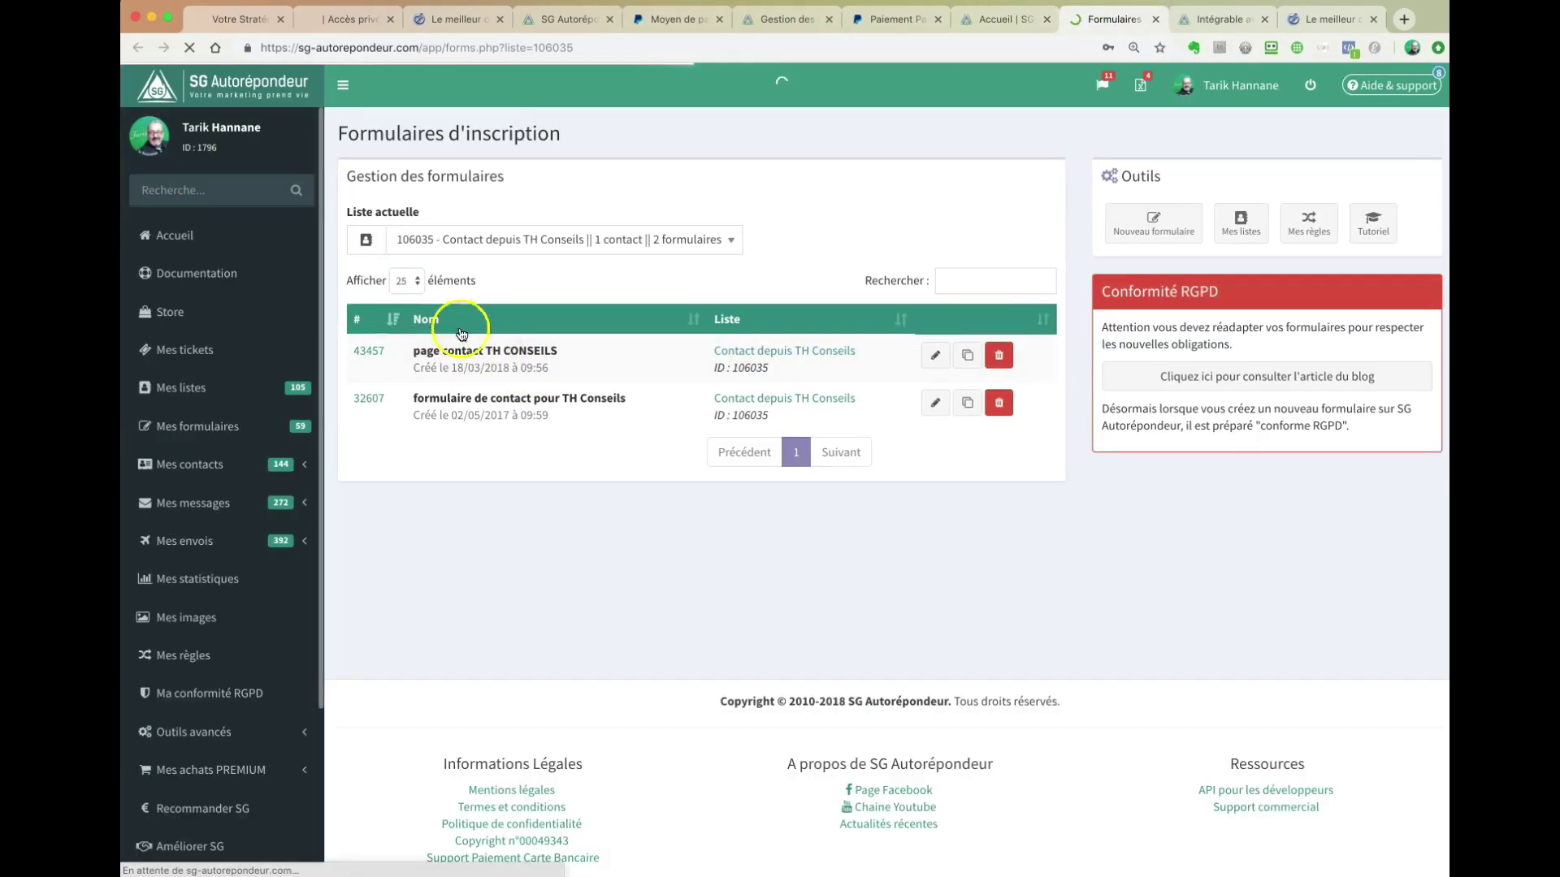
- Edit form 'page contact TH CONSEILS', then switch to the live TH Conseils contact page
left_click(932, 355)
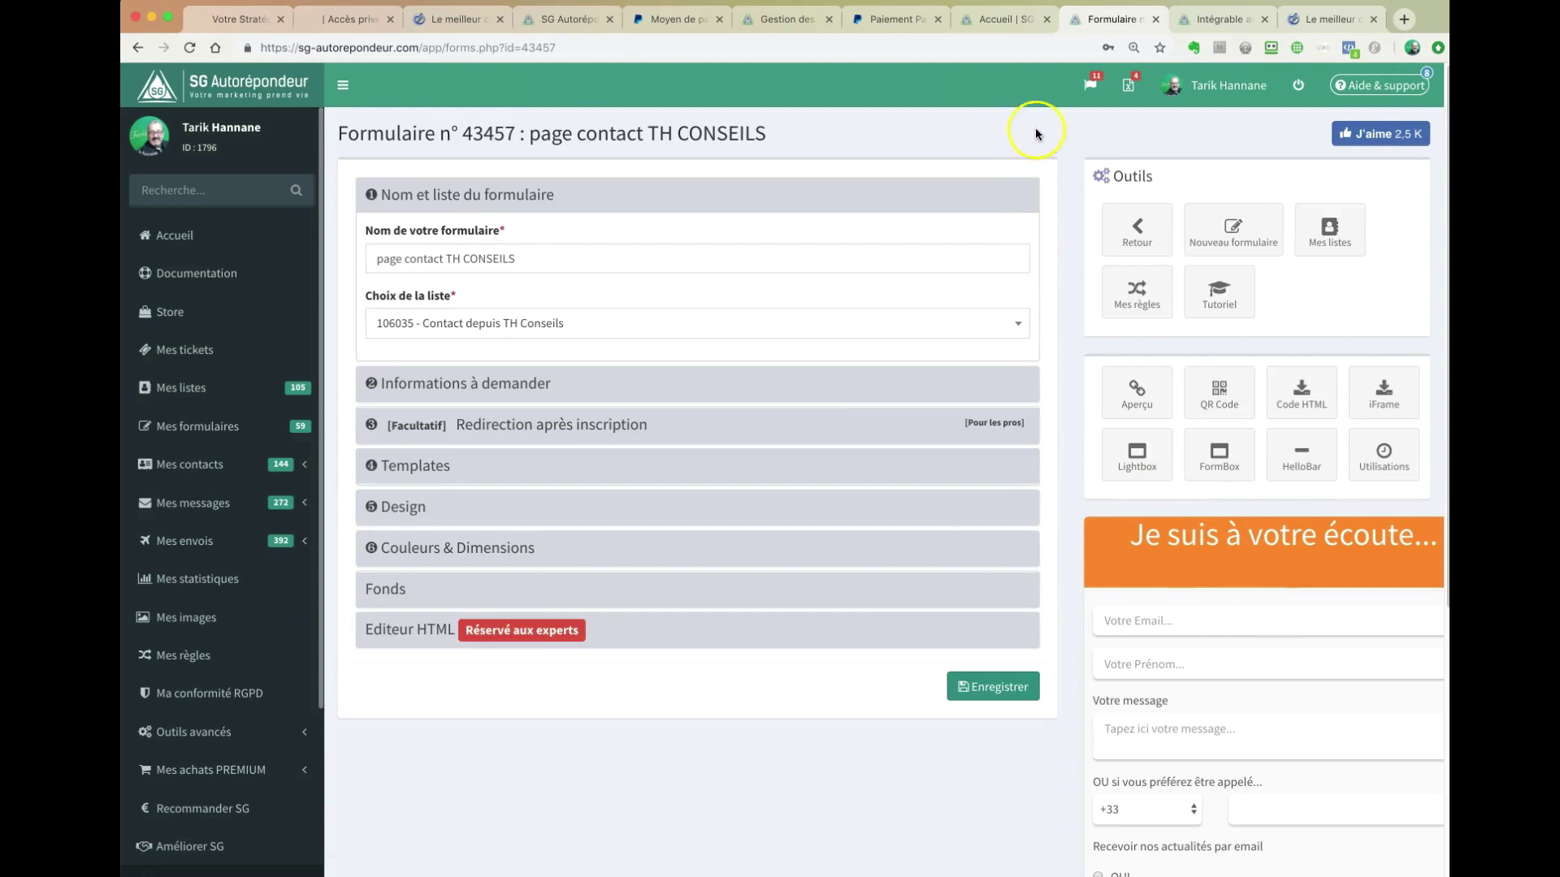
left_click(459, 22)
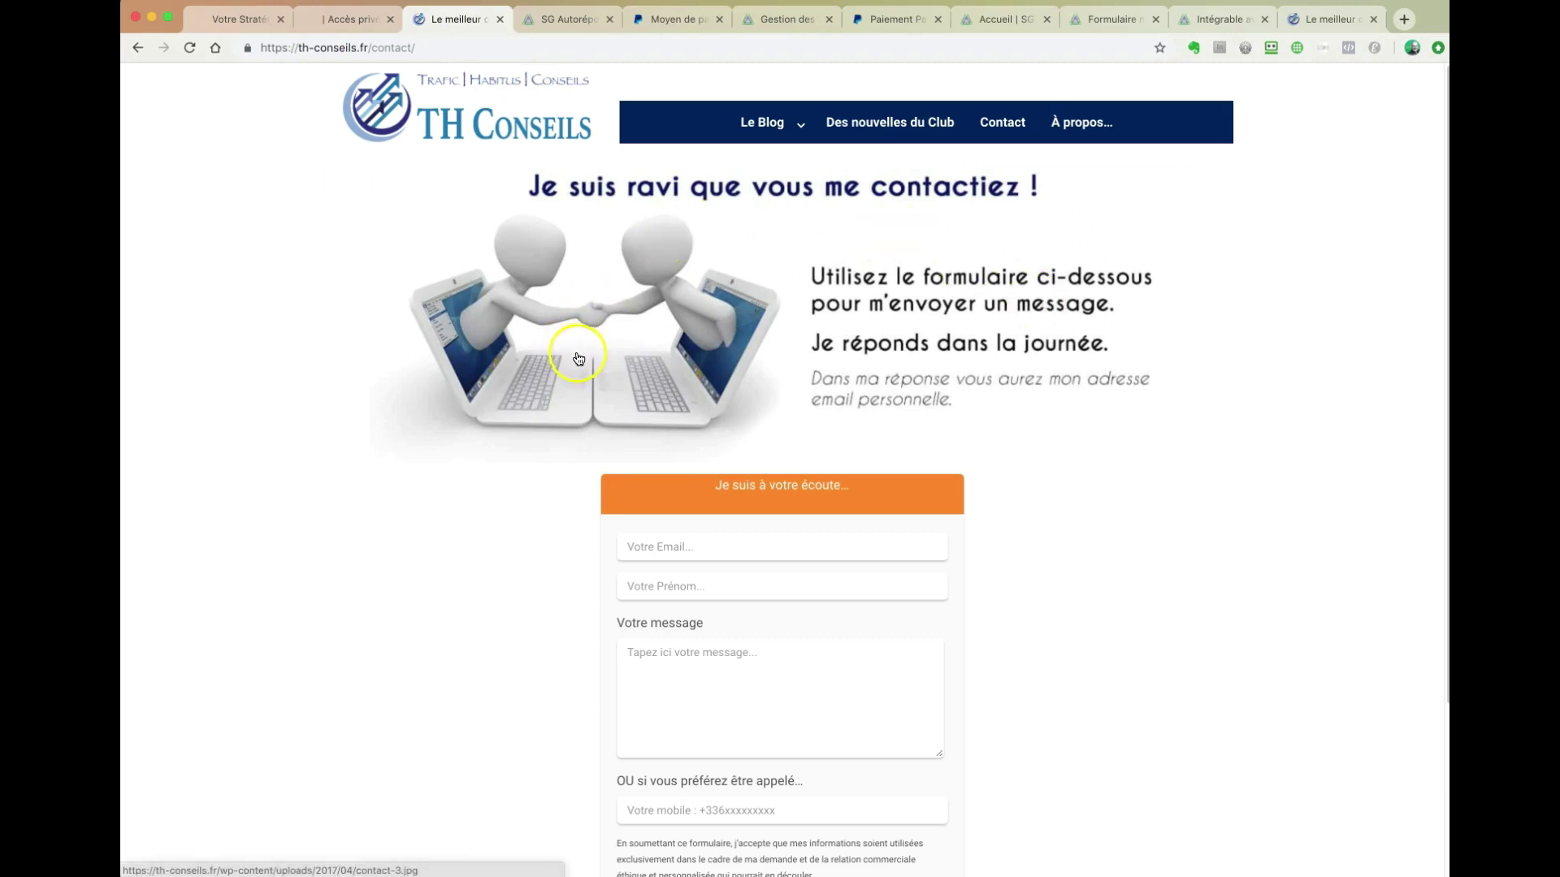
- Scroll through the form embedded on the th-conseils.fr contact page, then return to the editor
scroll(575, 366, "down", 5)
scroll(572, 370, "up", 5)
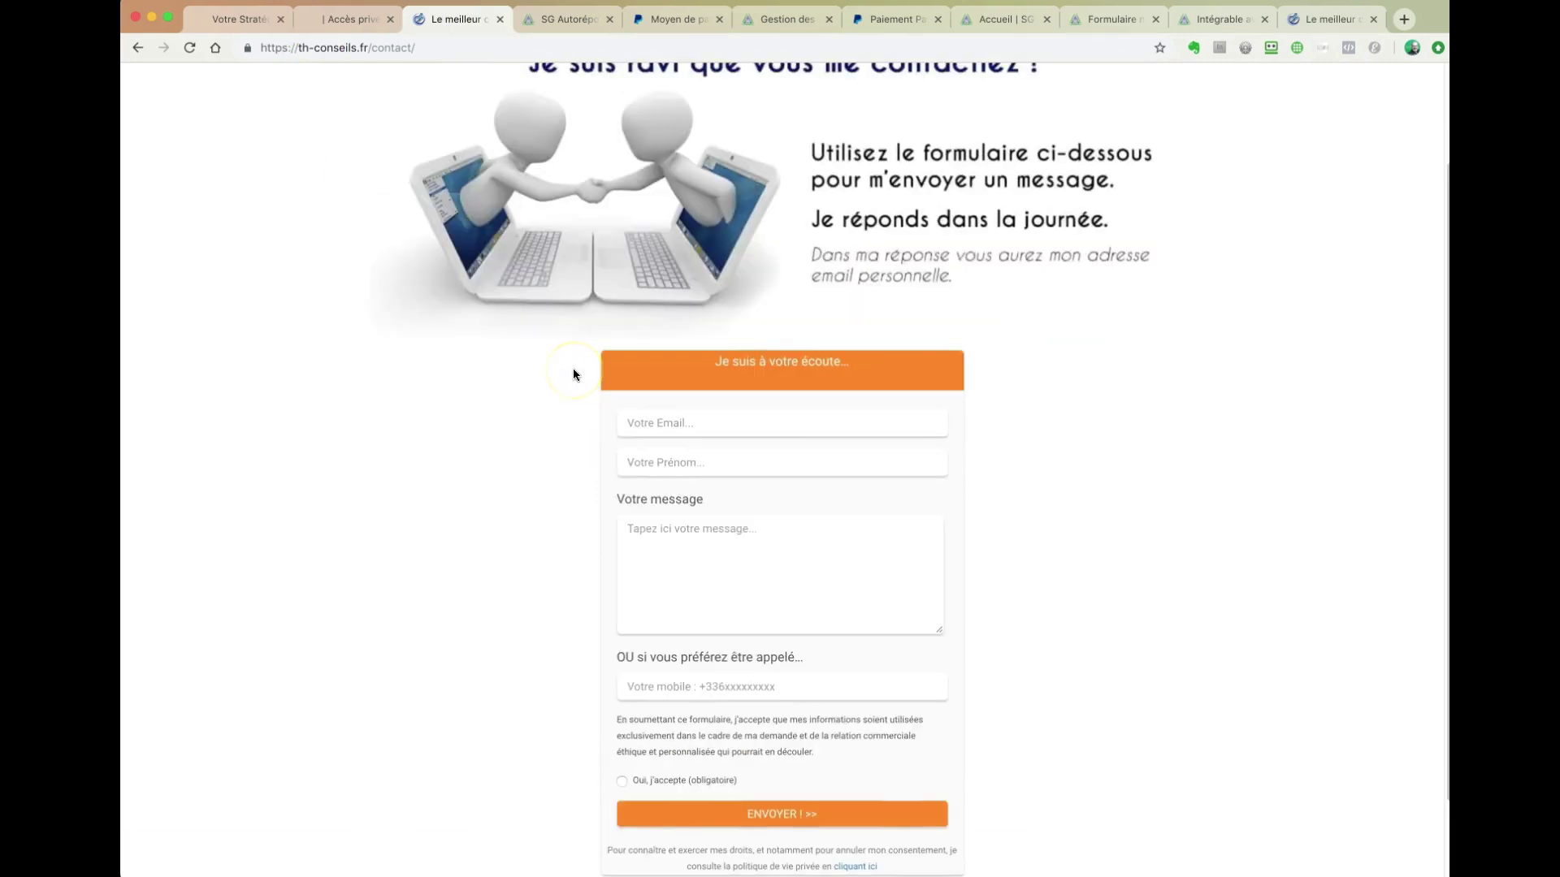
scroll(573, 372, "down", 6)
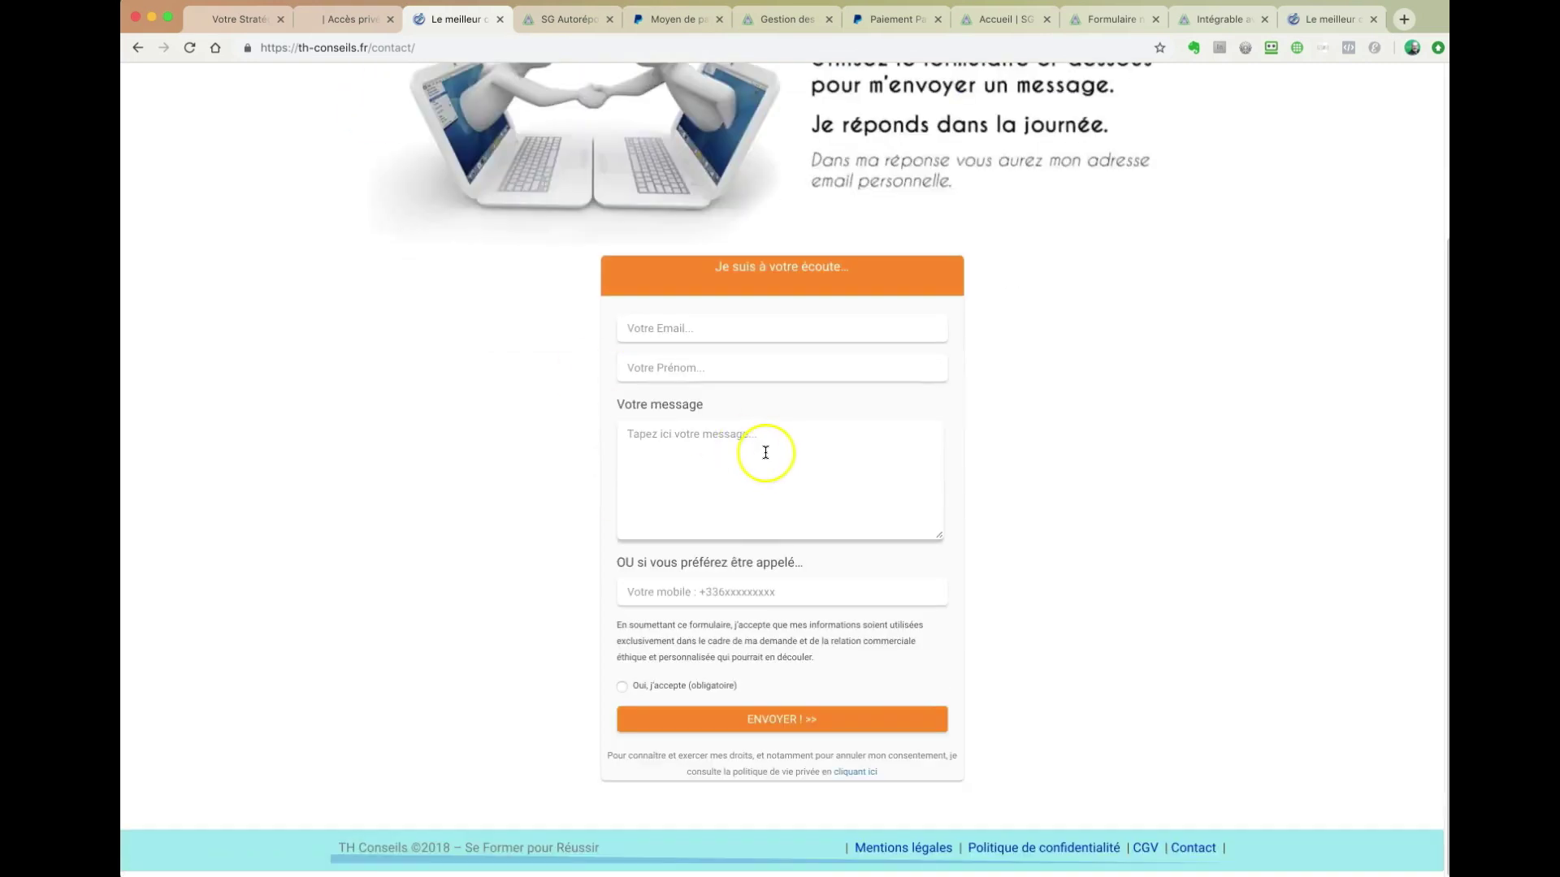
left_click(357, 49)
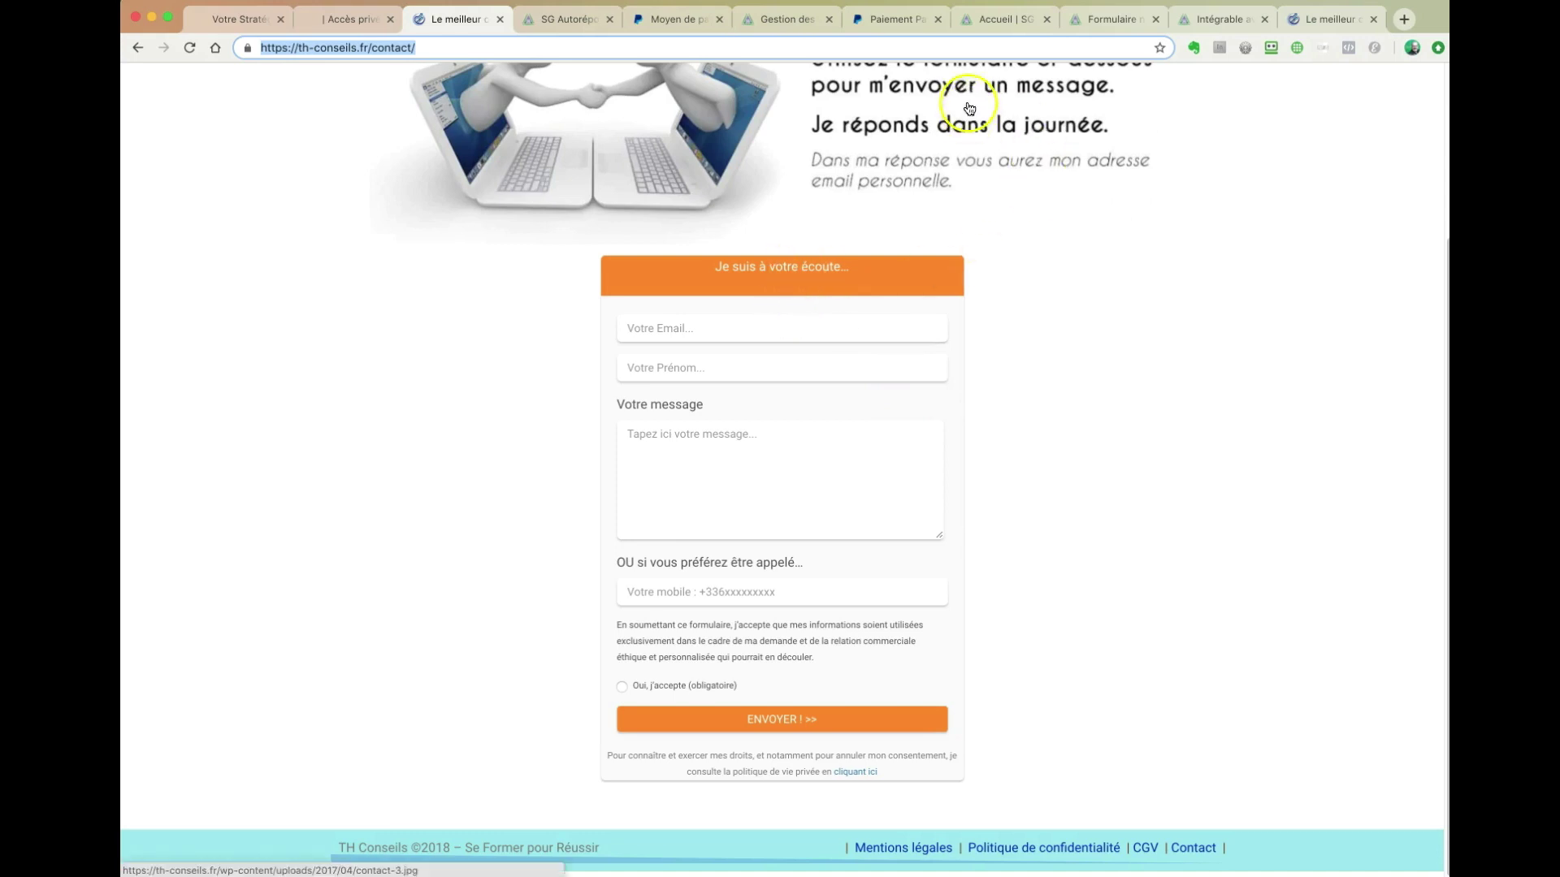
left_click(1106, 21)
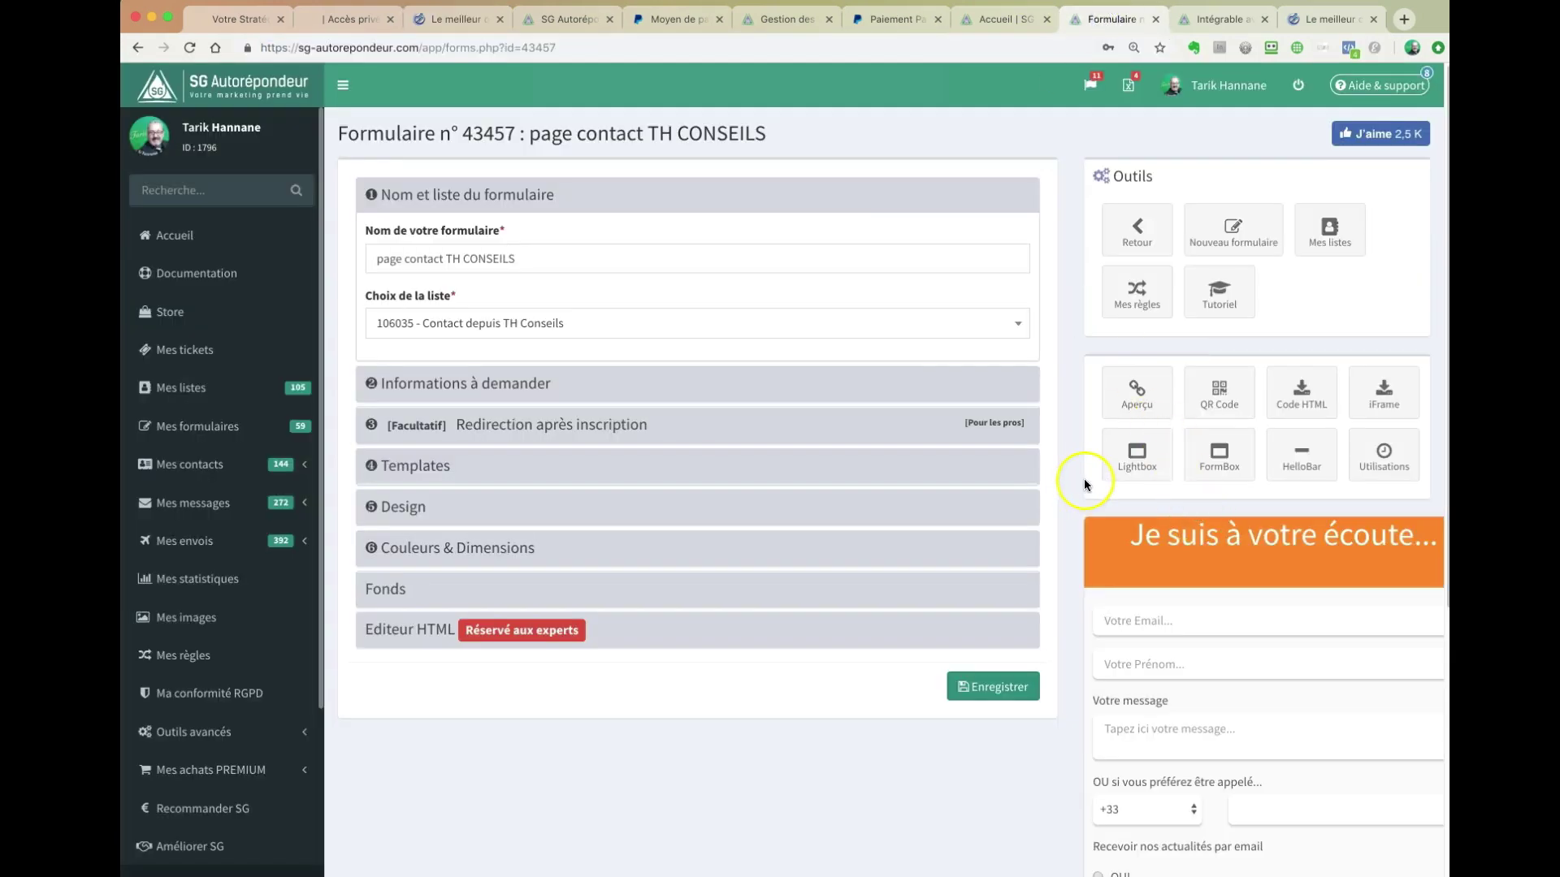
- Expand 'Informations à demander' and demonstrate adding Champ personnalisé 1 from the Personnalisés fields
left_click(552, 385)
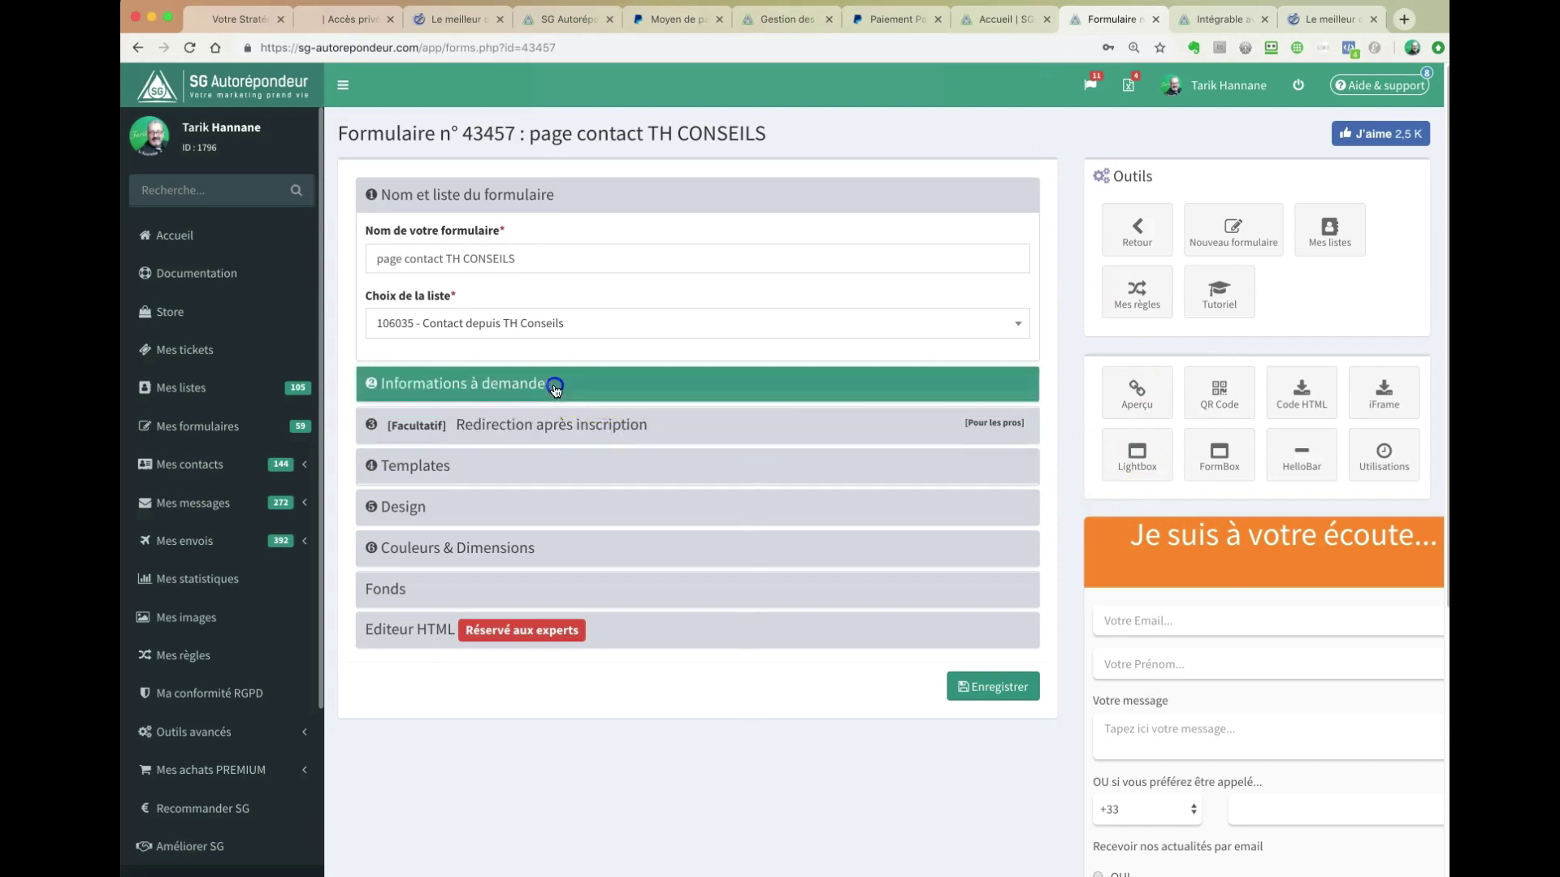
scroll(687, 463, "down", 3)
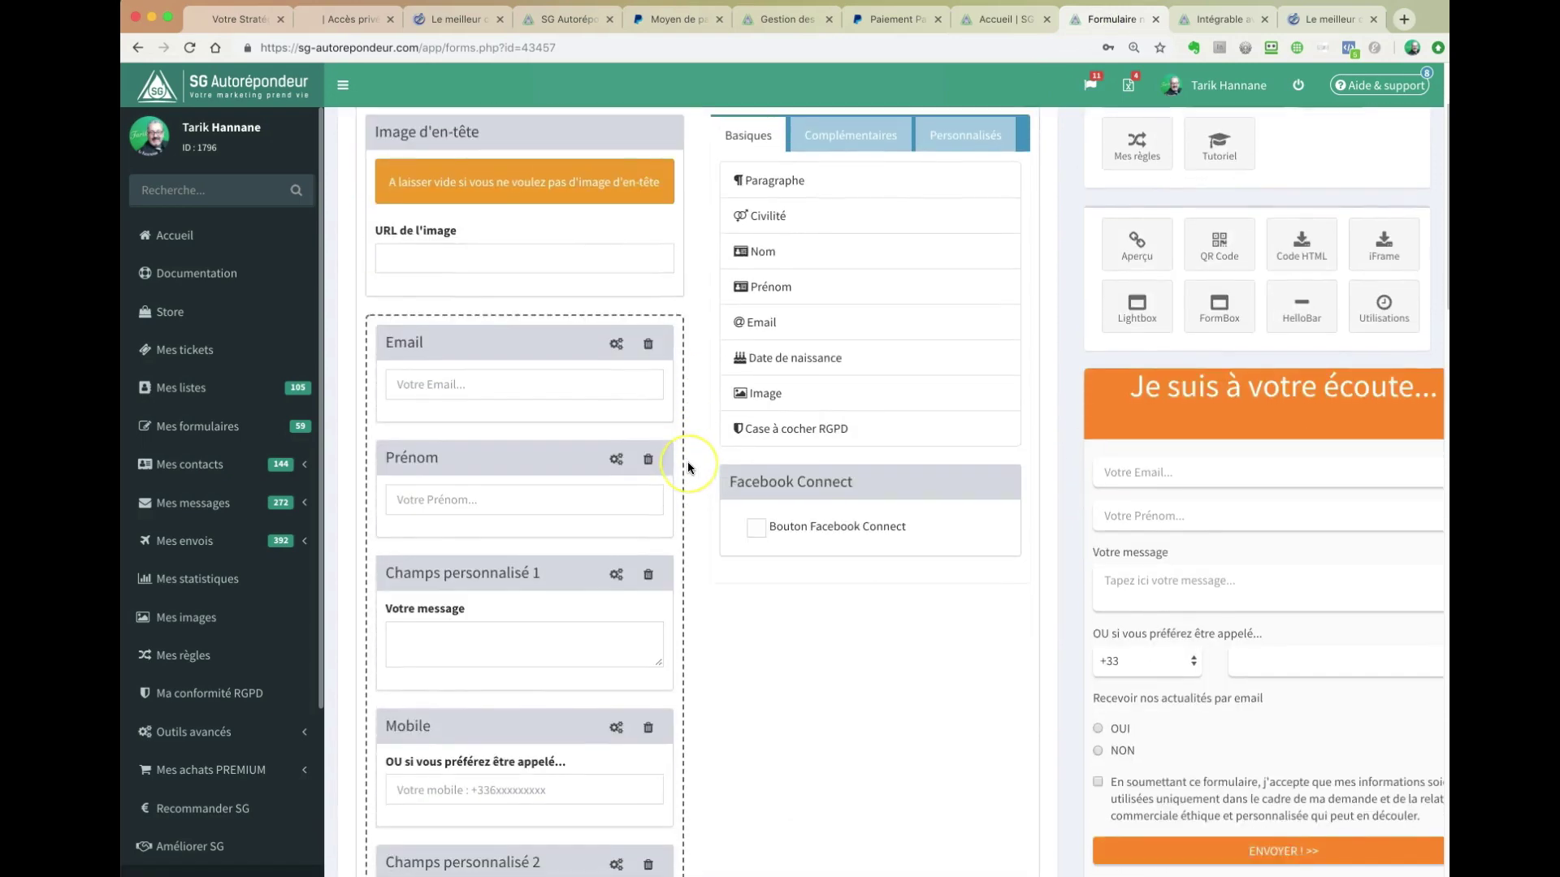
scroll(687, 462, "down", 1)
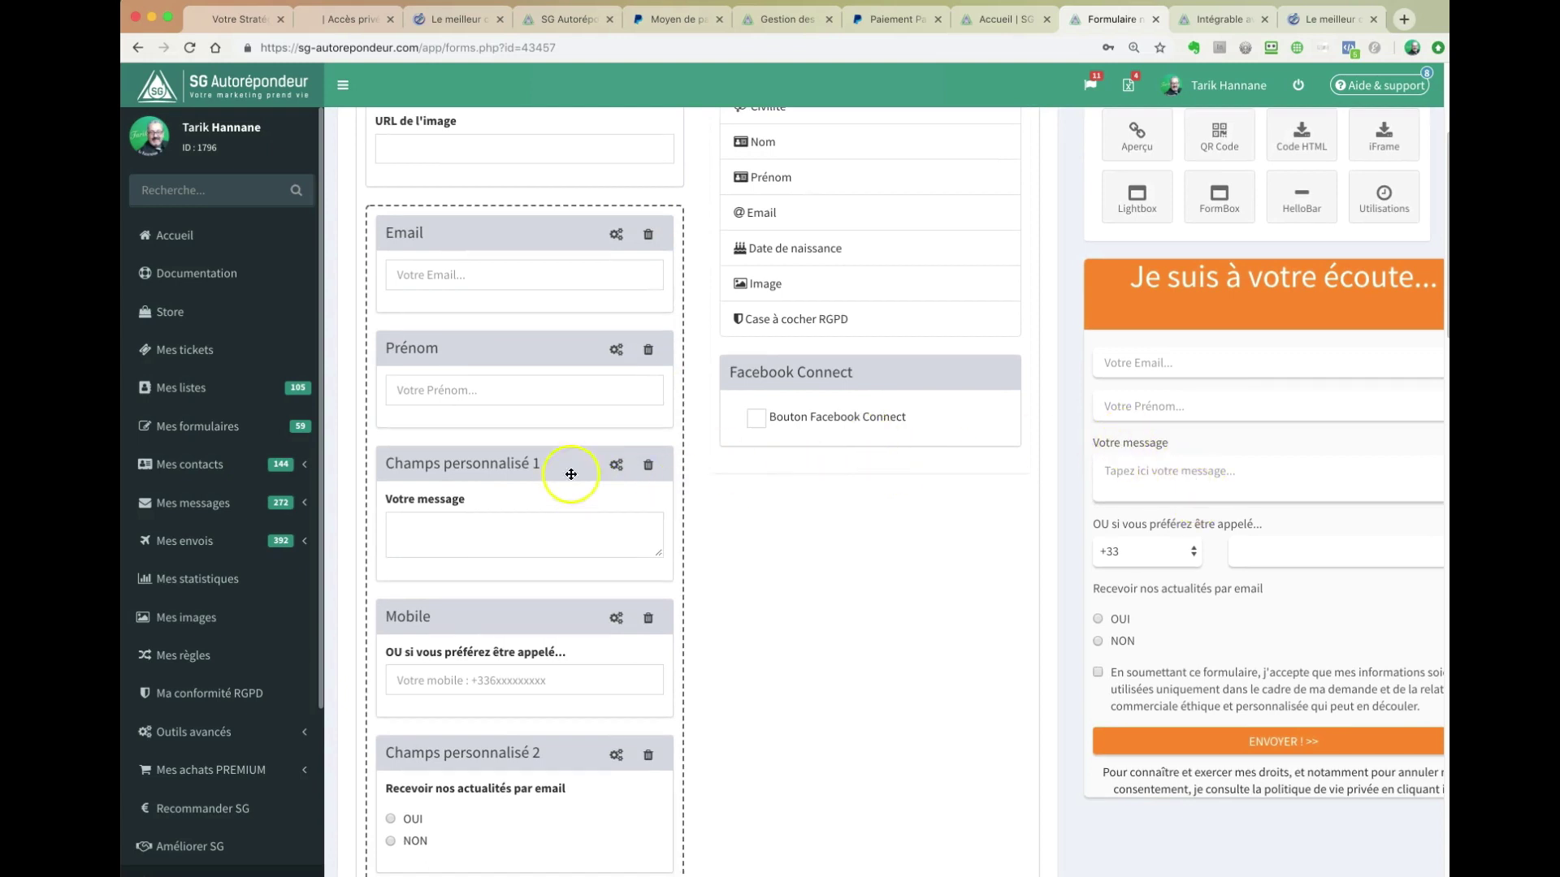
scroll(739, 563, "up", 4)
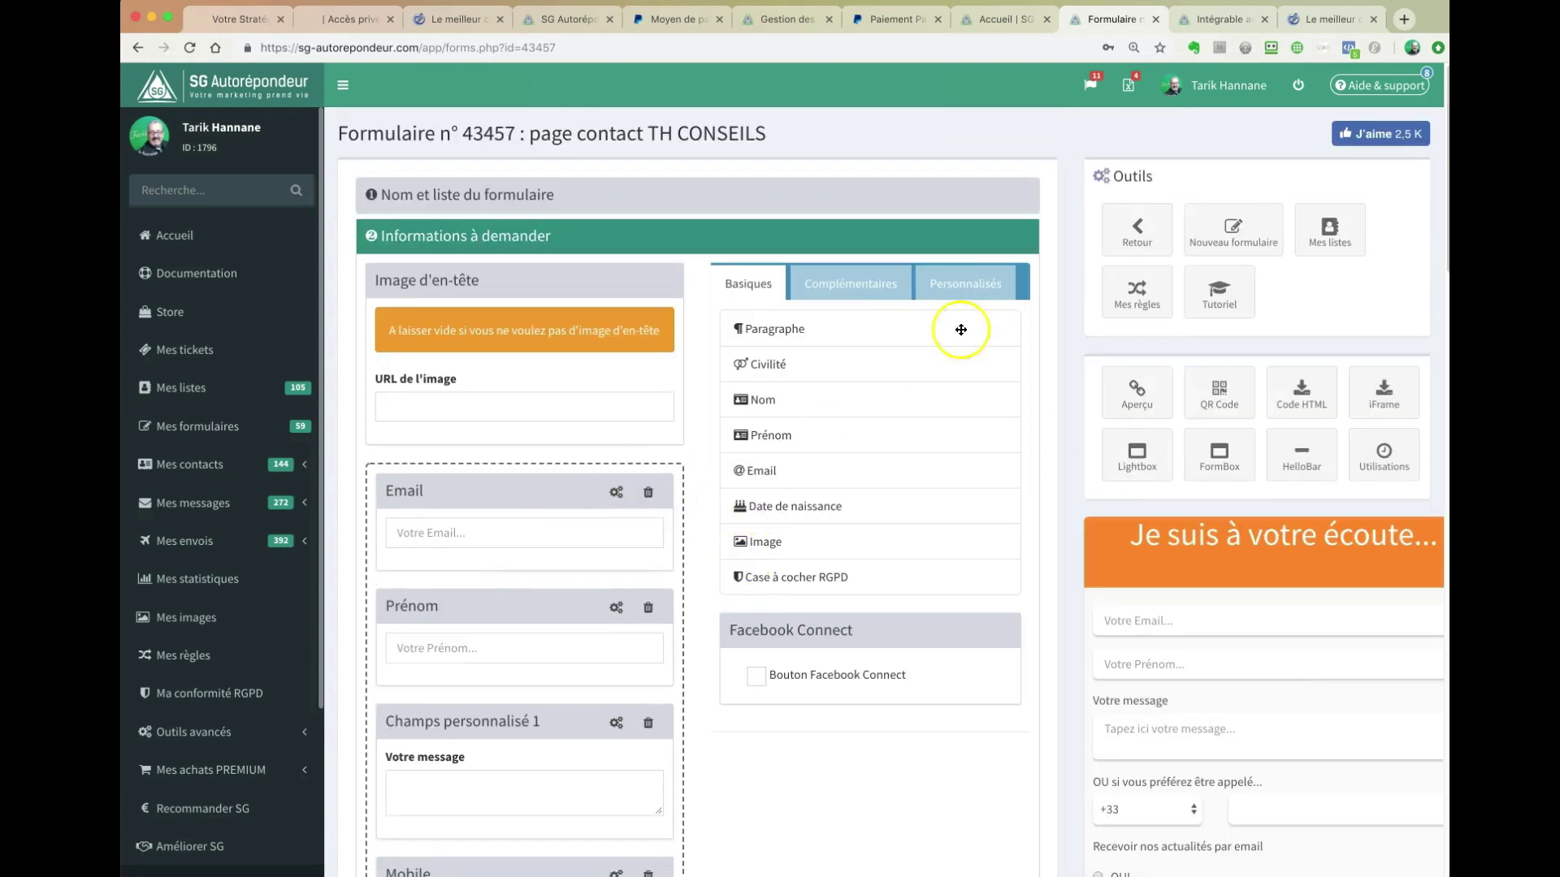
left_click(979, 288)
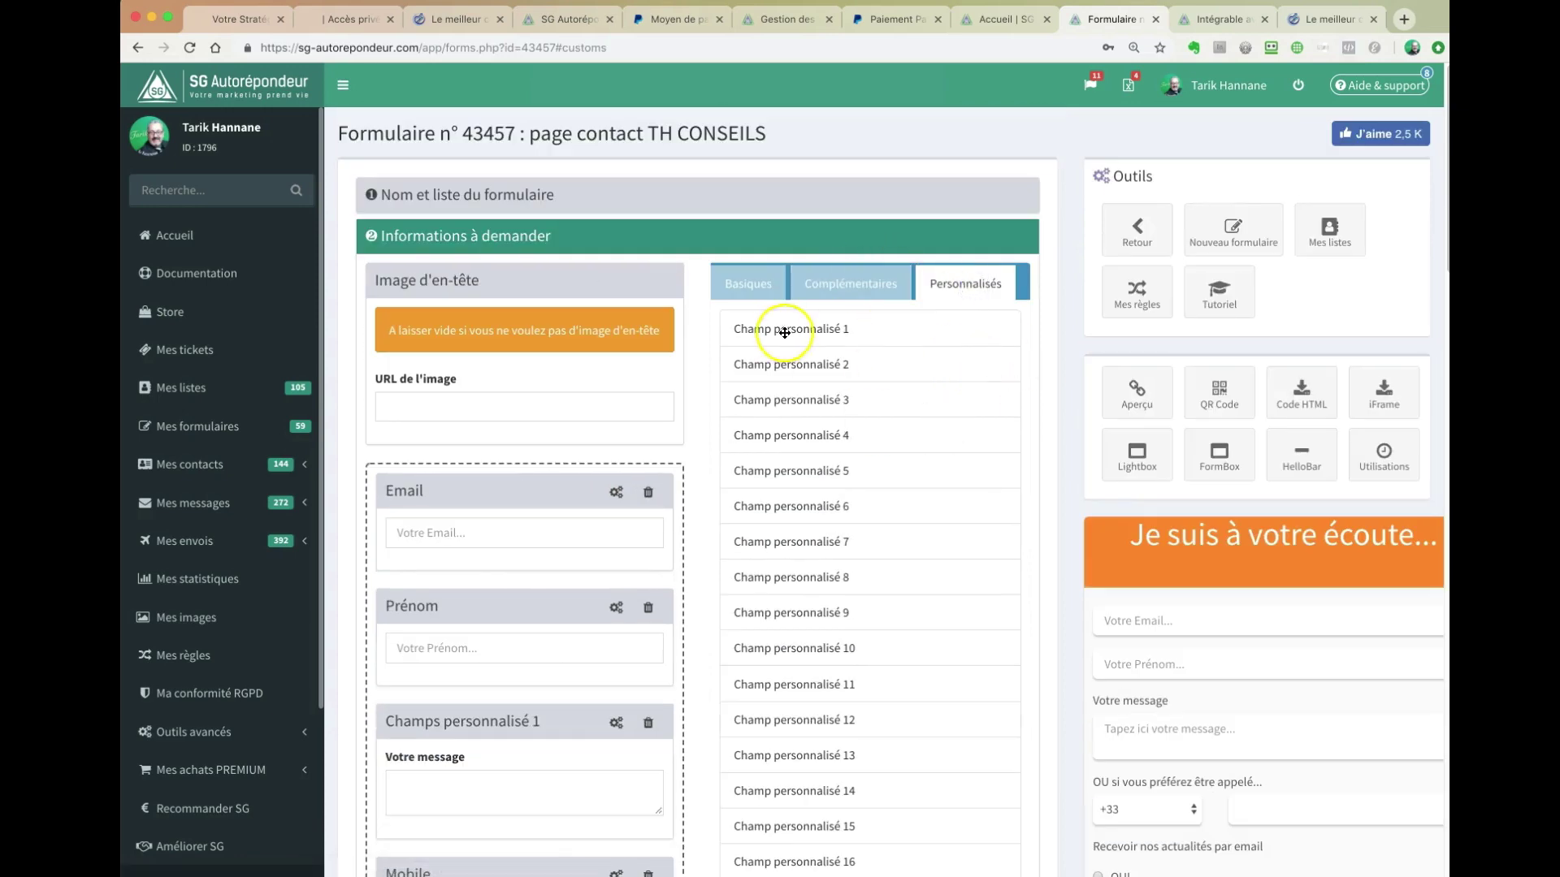
left_click_drag(792, 325, 710, 411)
scroll(711, 411, "down", 4)
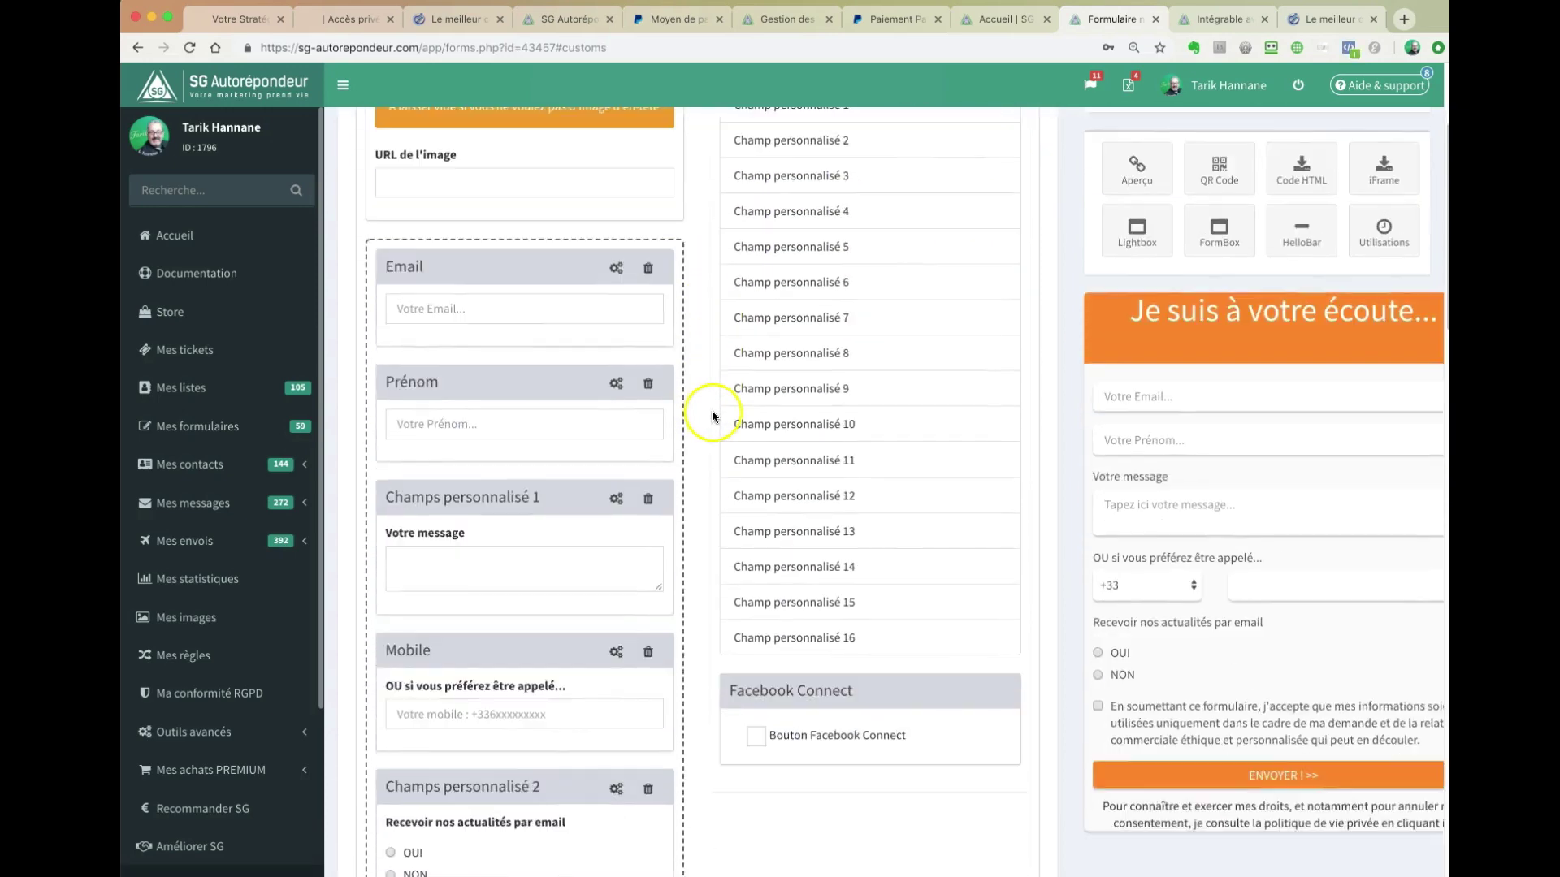
scroll(714, 411, "down", 2)
- Check the message field's settings, keeping its type as Texte long, then open Aperçu
left_click(617, 334)
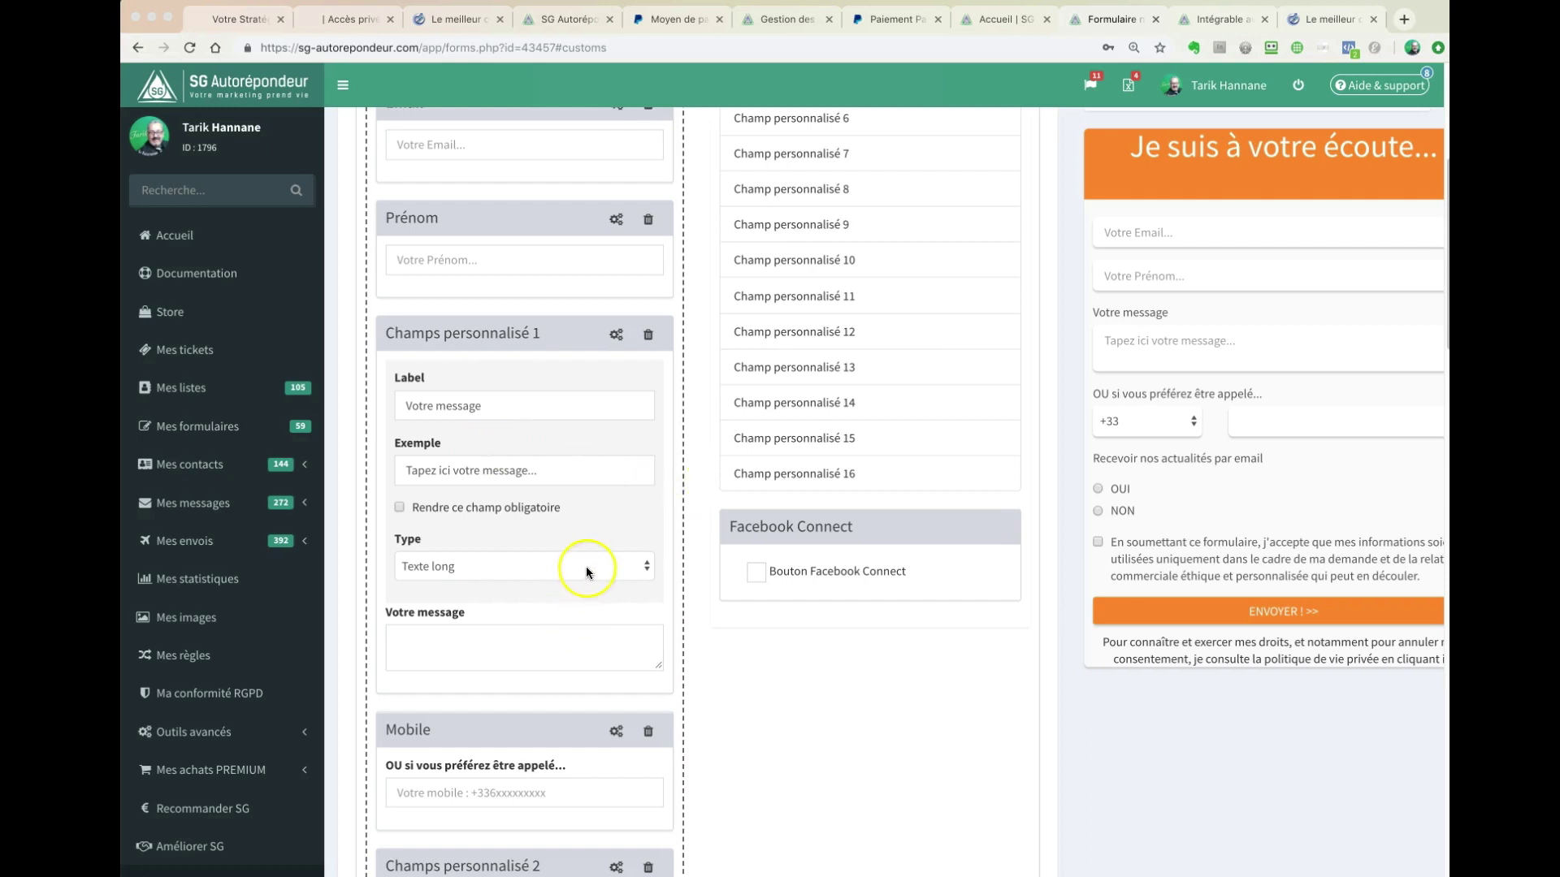
left_click(586, 567)
left_click(587, 566)
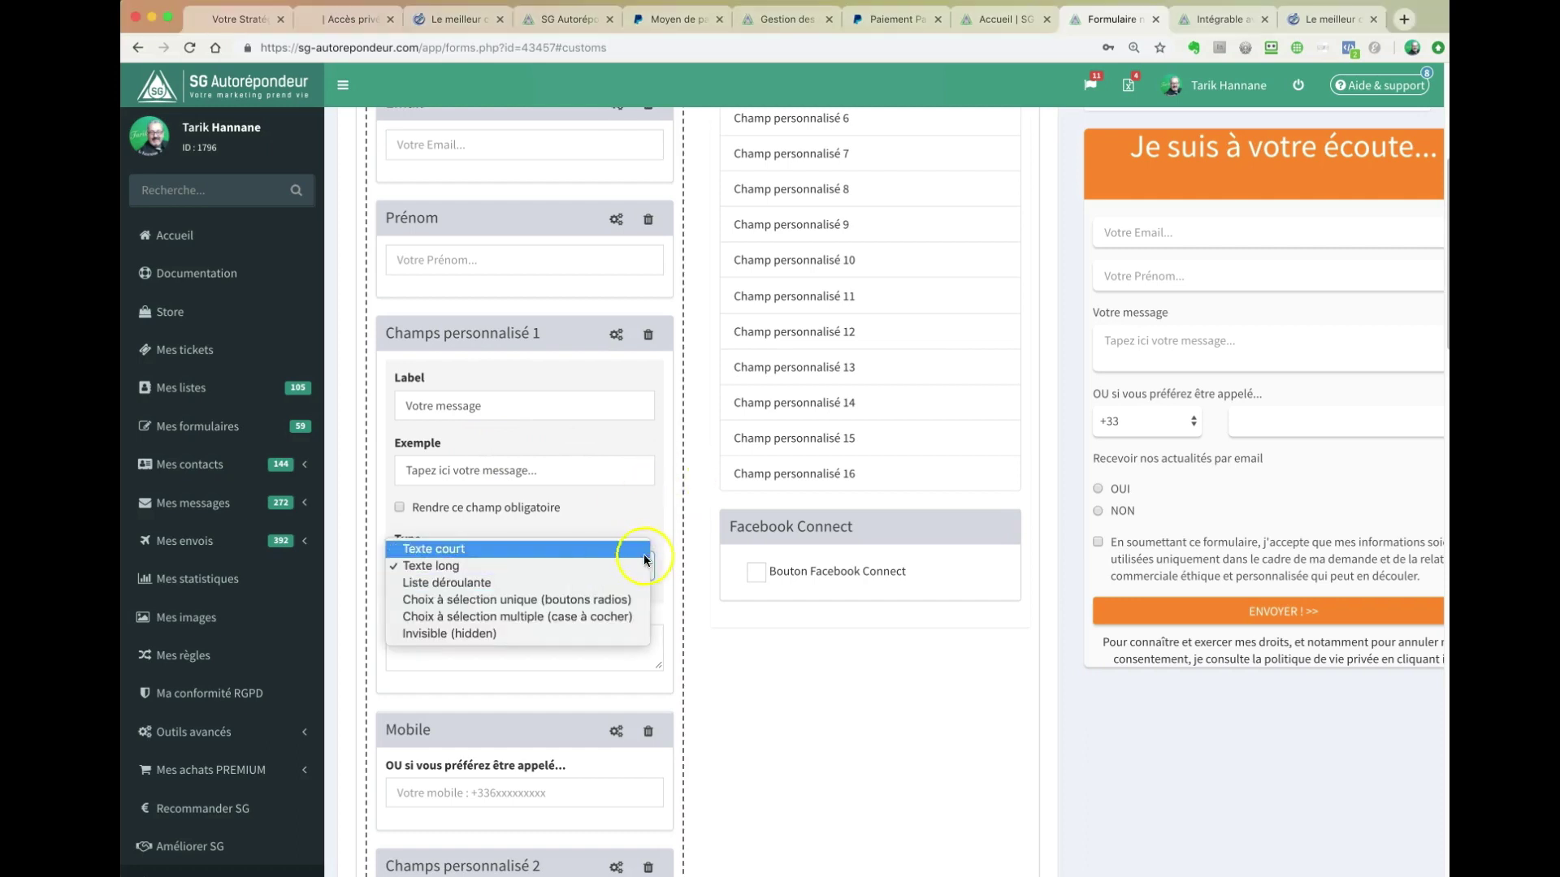
left_click(722, 651)
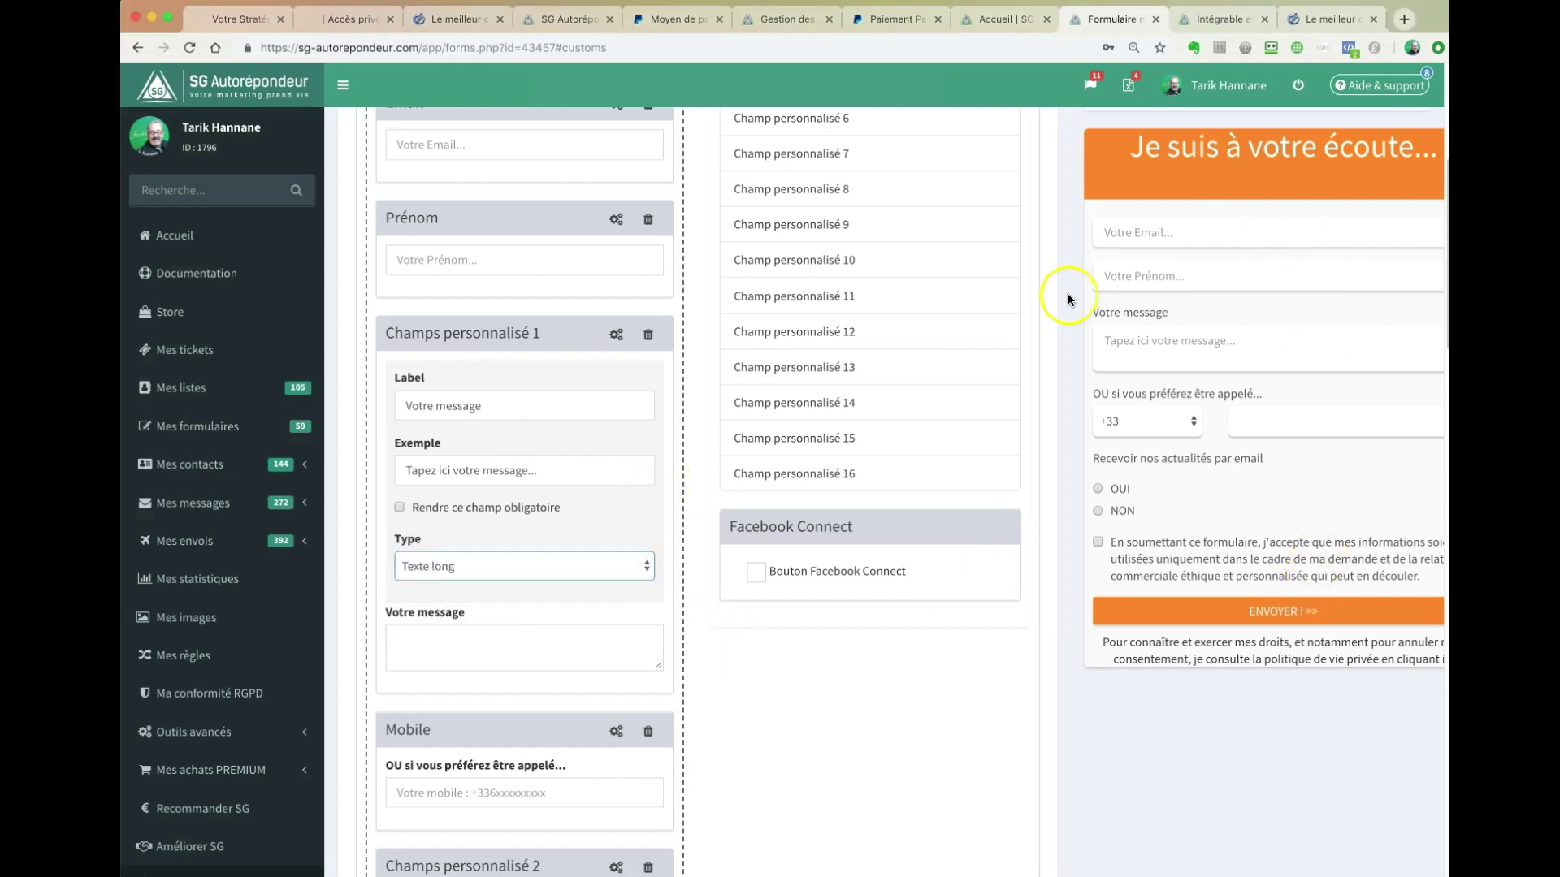
scroll(1067, 299, "up", 5)
left_click(1137, 293)
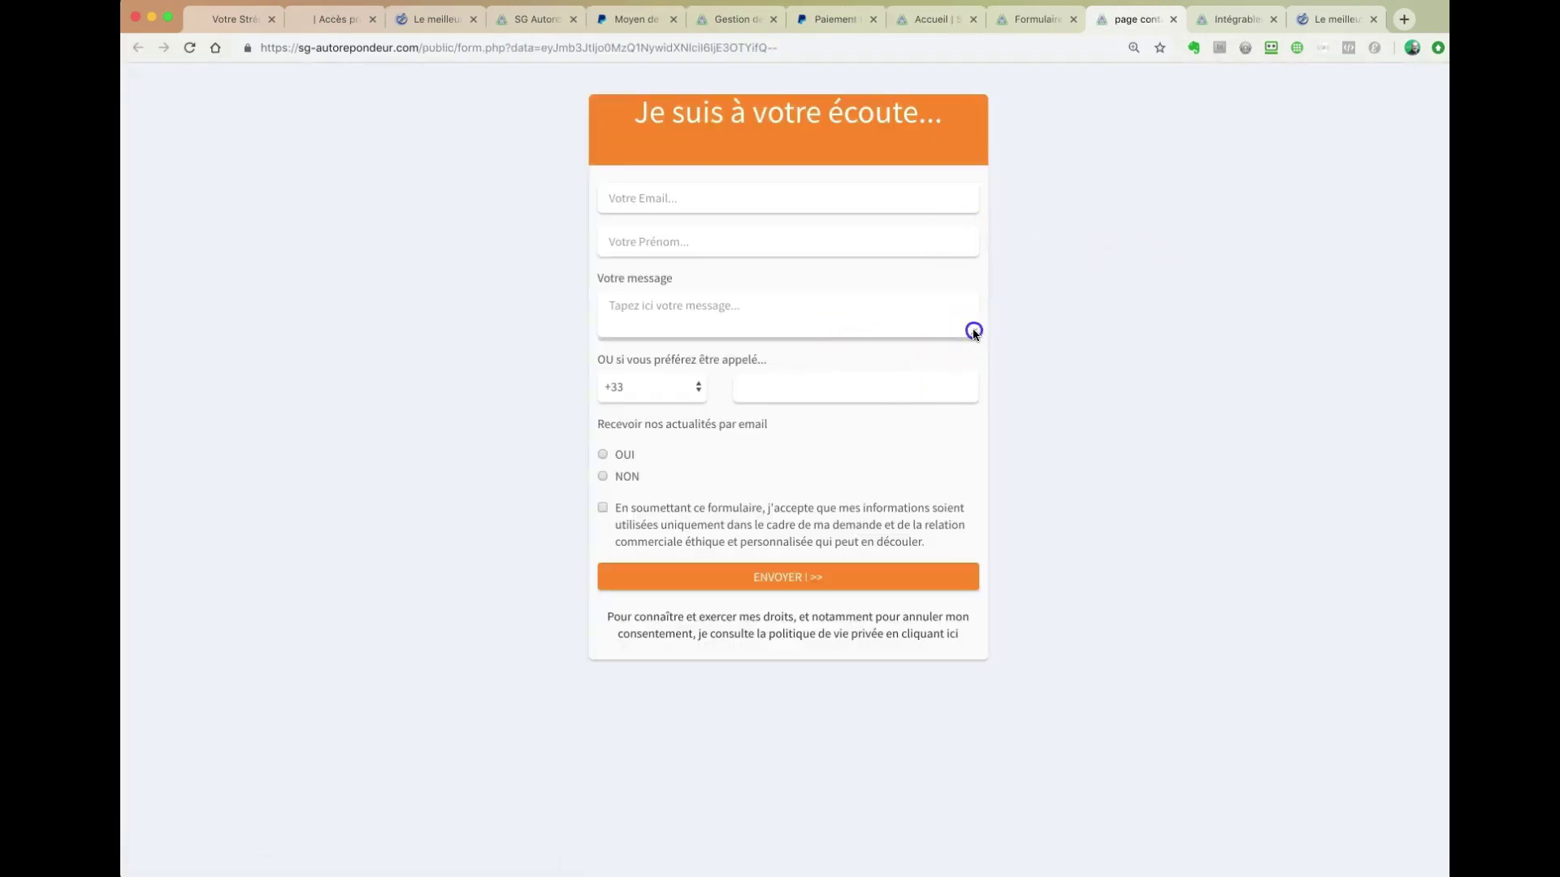
- Stretch the preview's message box taller, then return to the form 43457 editor
left_click_drag(973, 332, 972, 438)
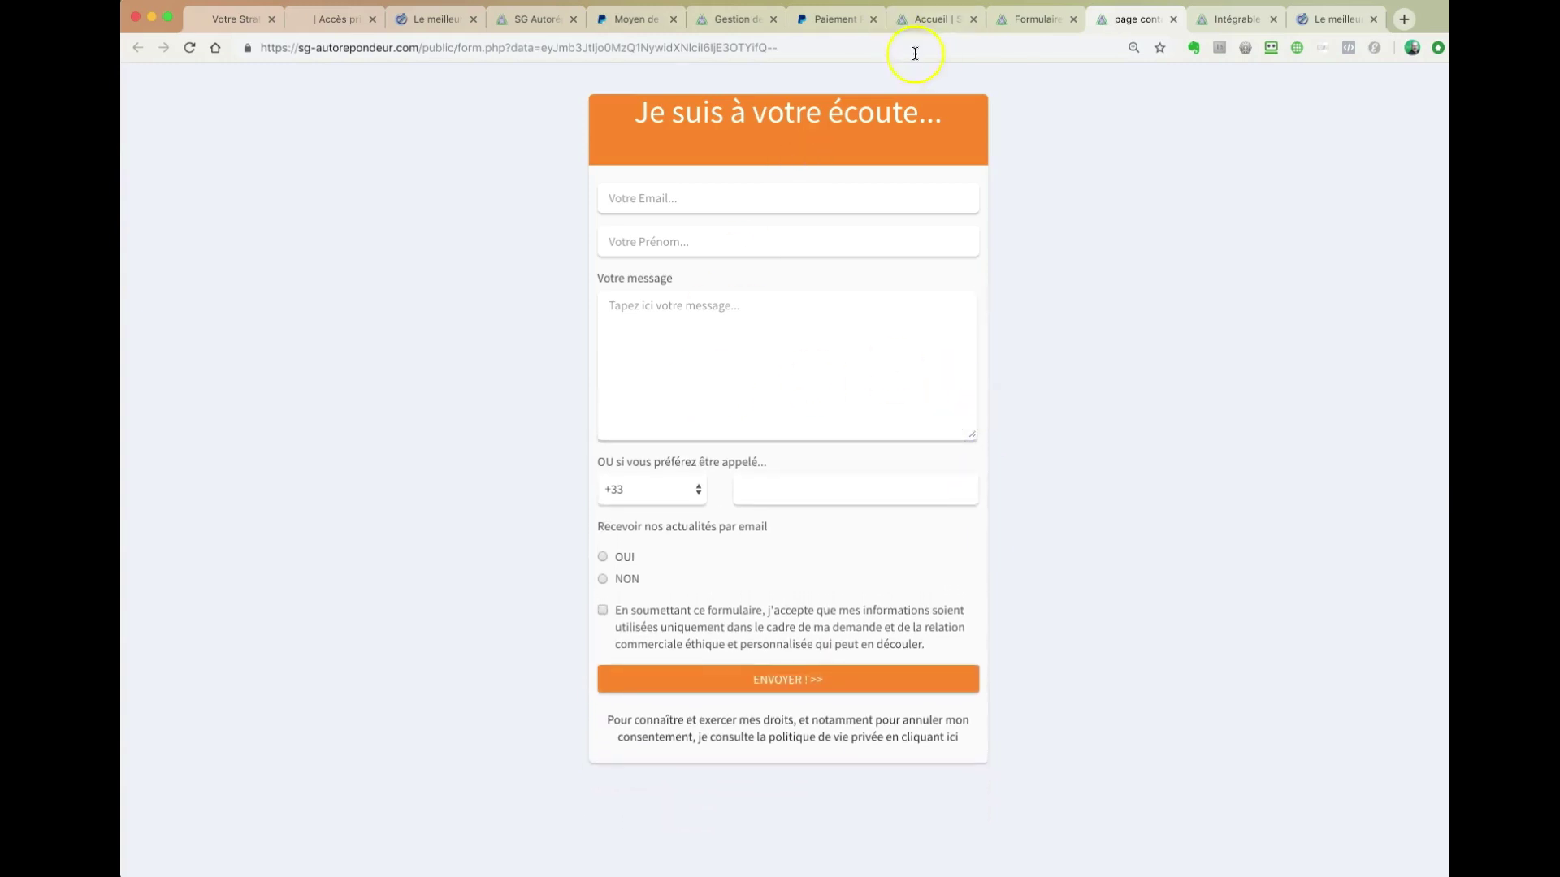
left_click(1036, 20)
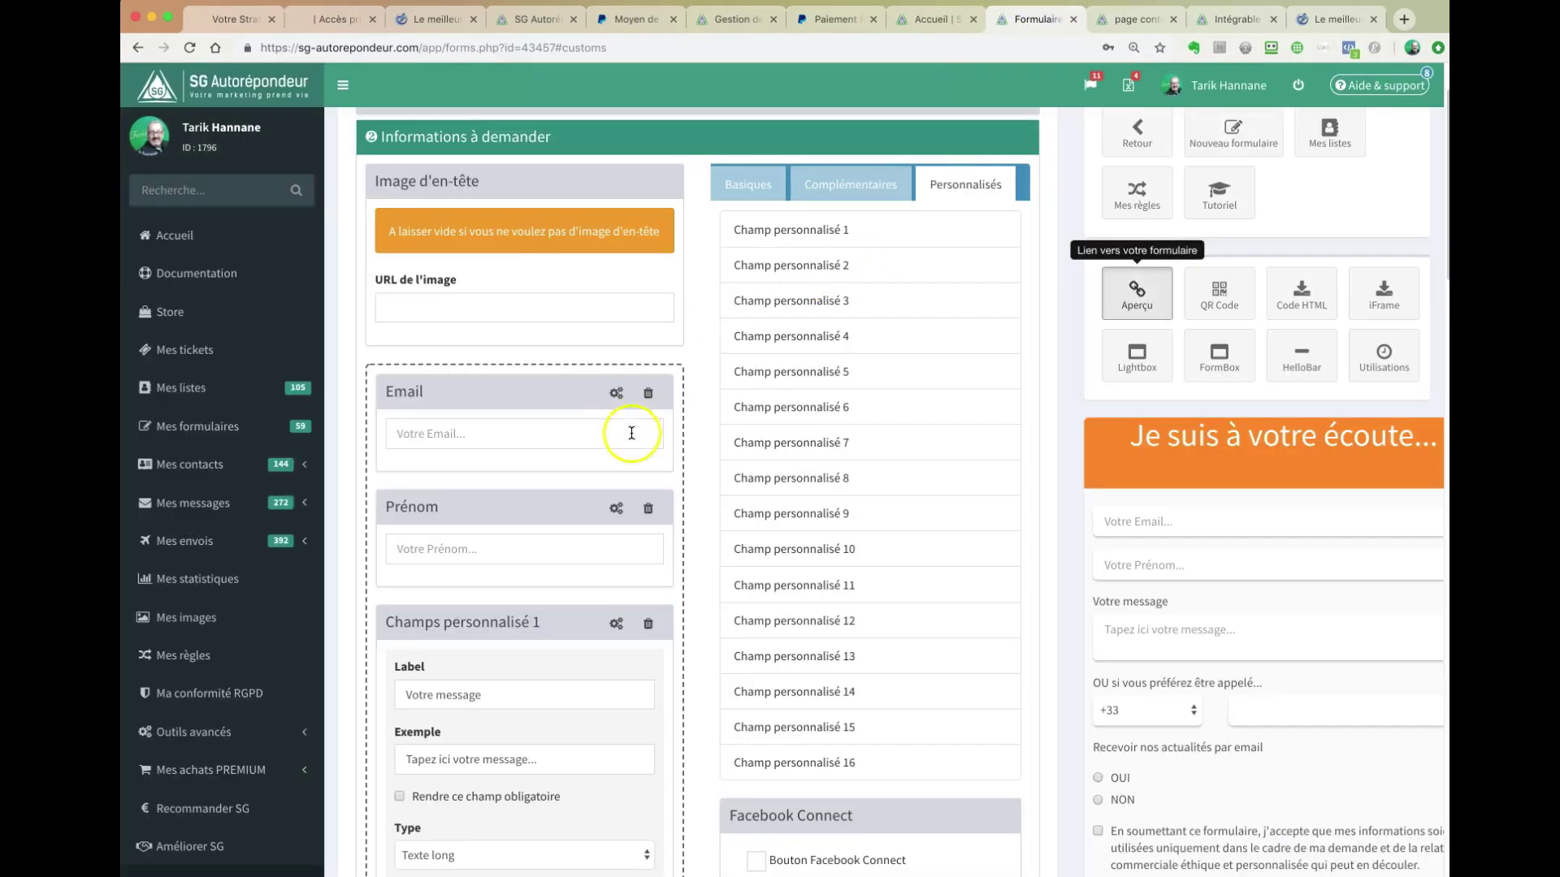
- Collapse the Champs personnalisé 1 'Votre message' settings and scroll back up to the field tabs
scroll(701, 582, "down", 1)
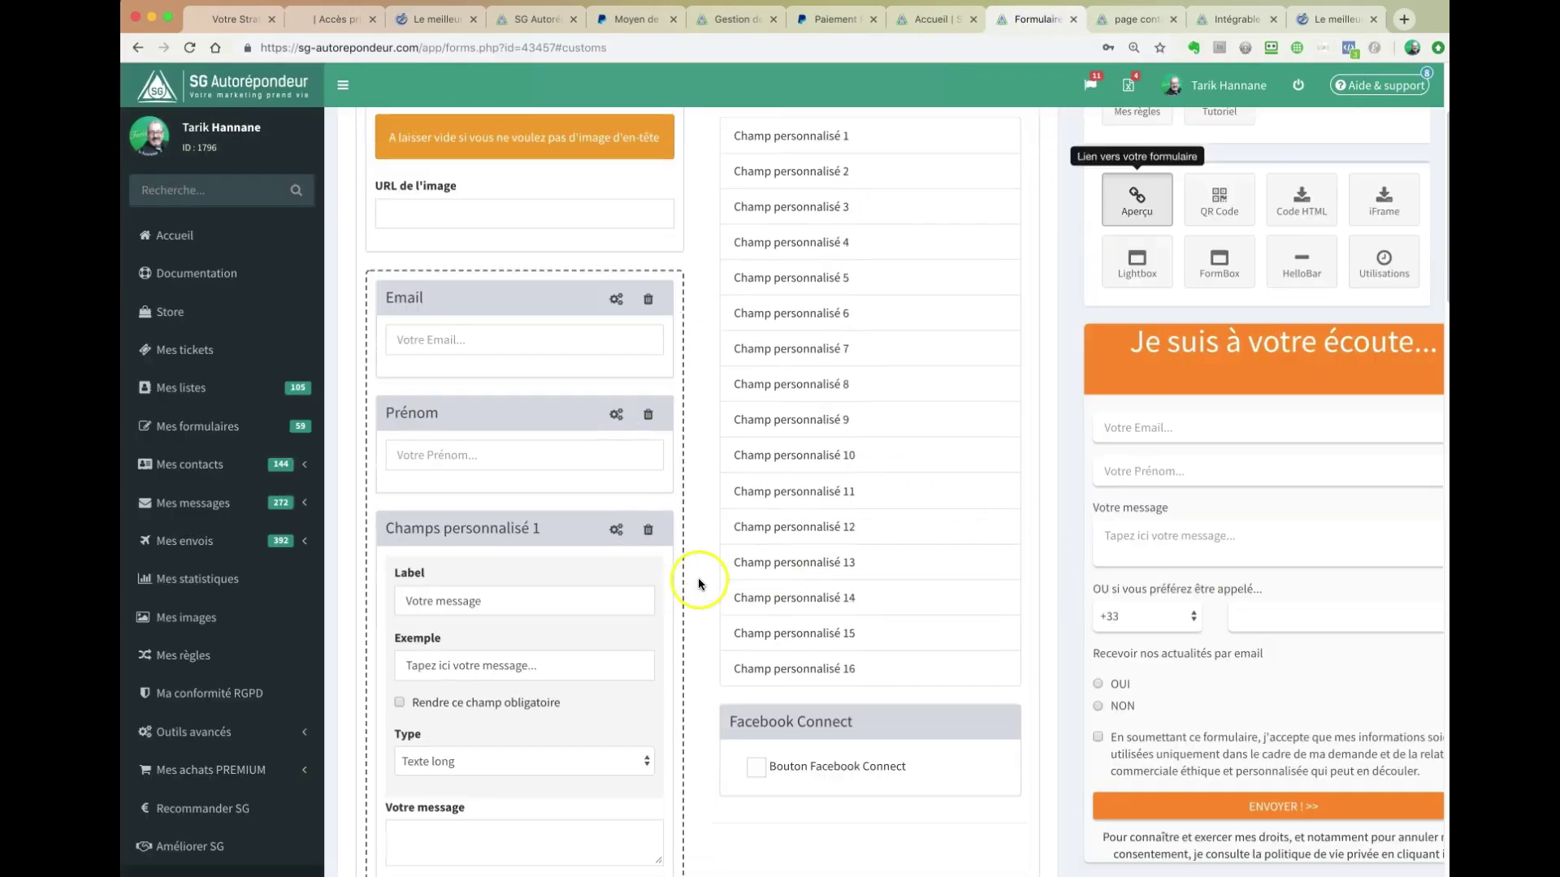
scroll(700, 577, "down", 2)
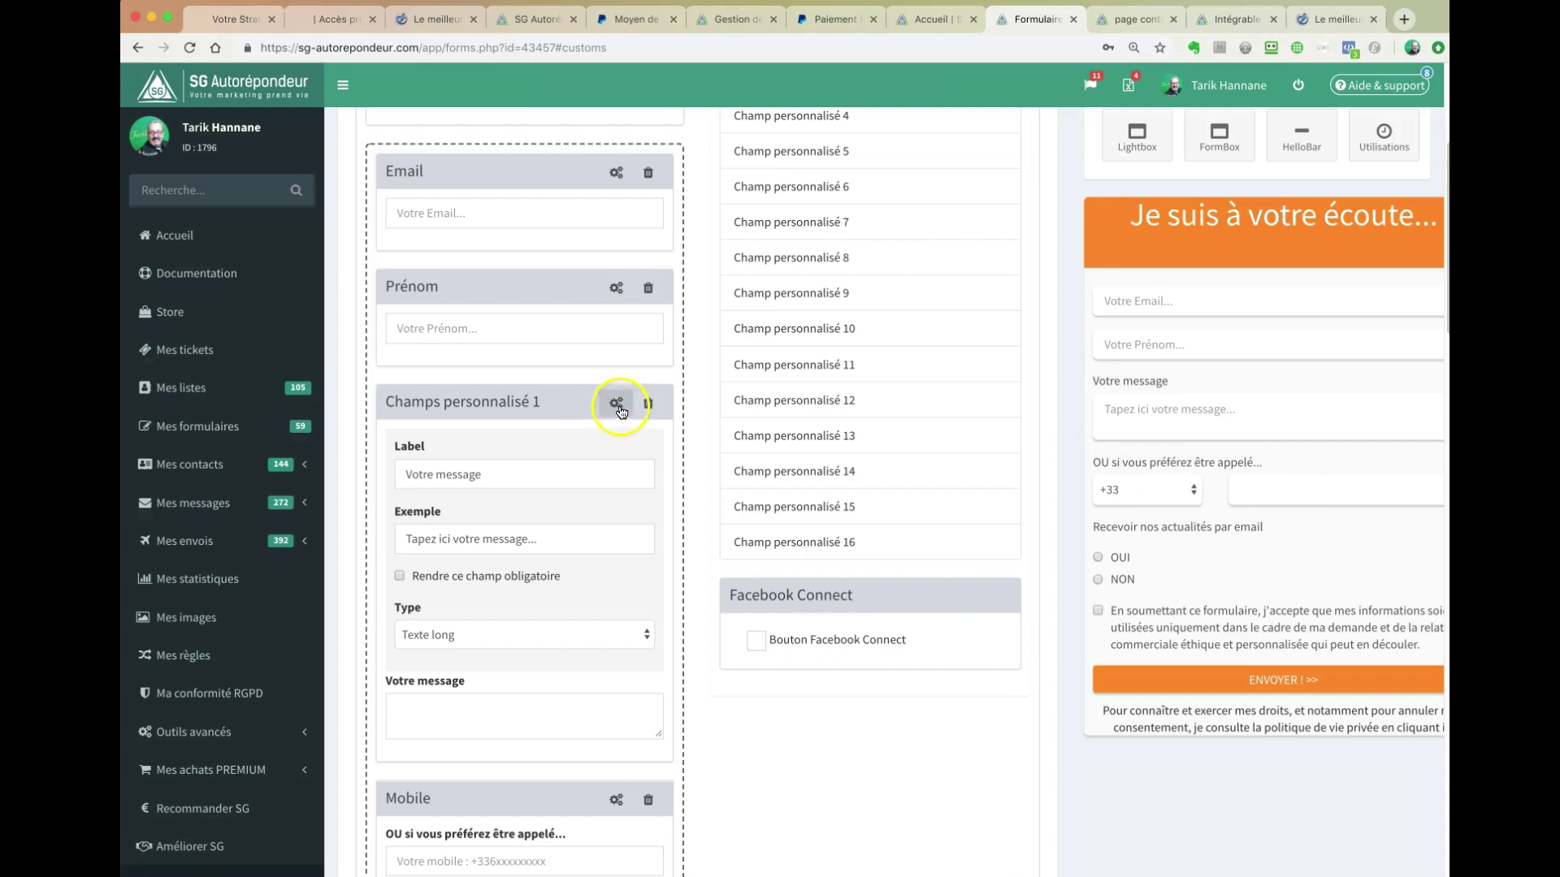
left_click(616, 403)
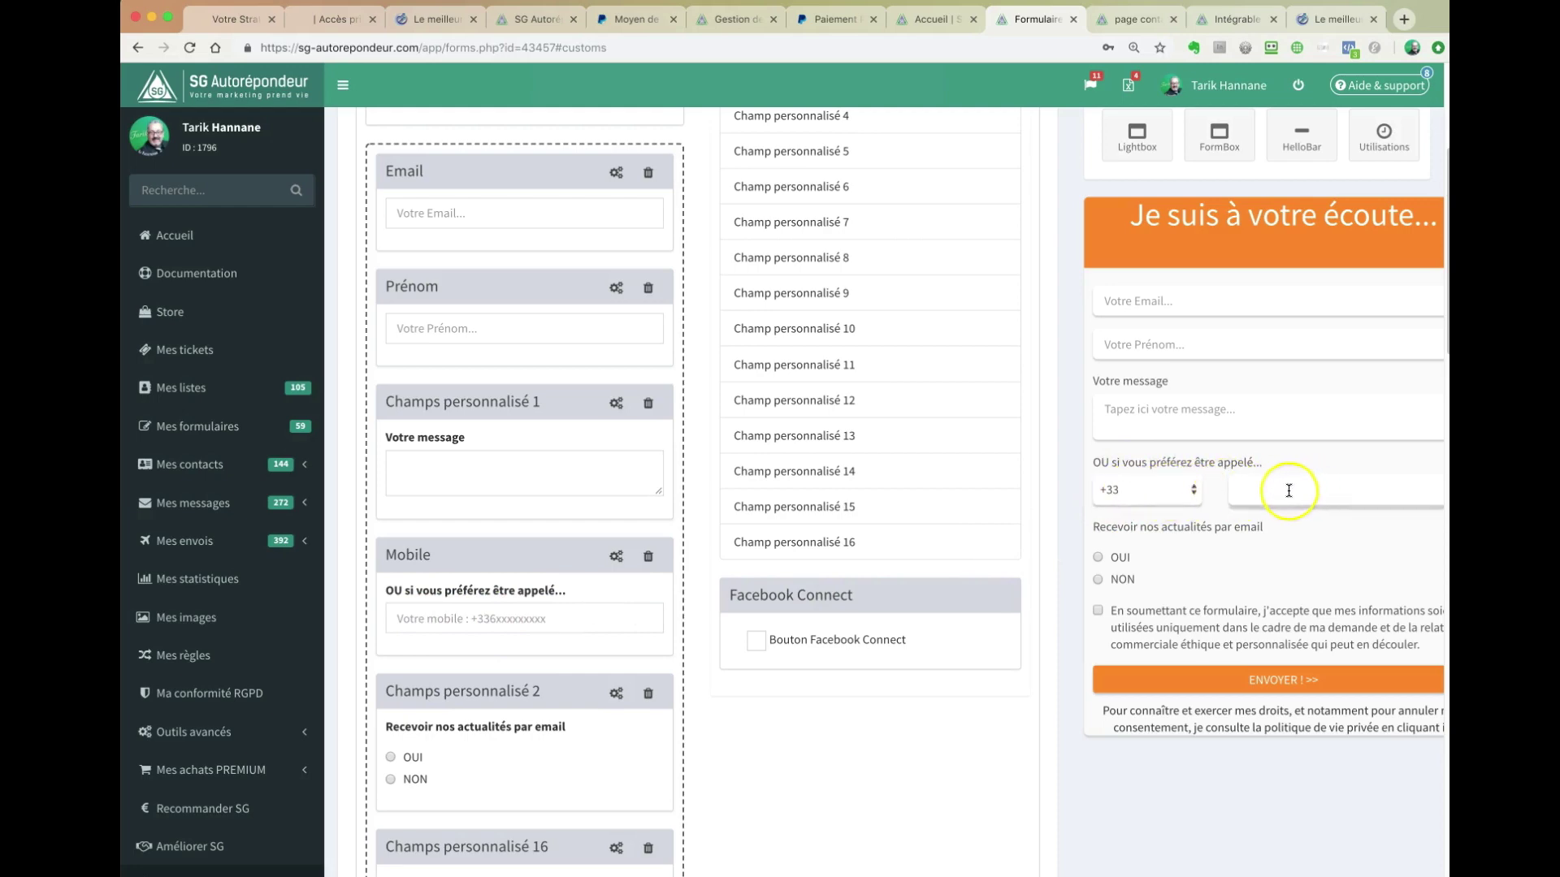
scroll(1038, 505, "up", 3)
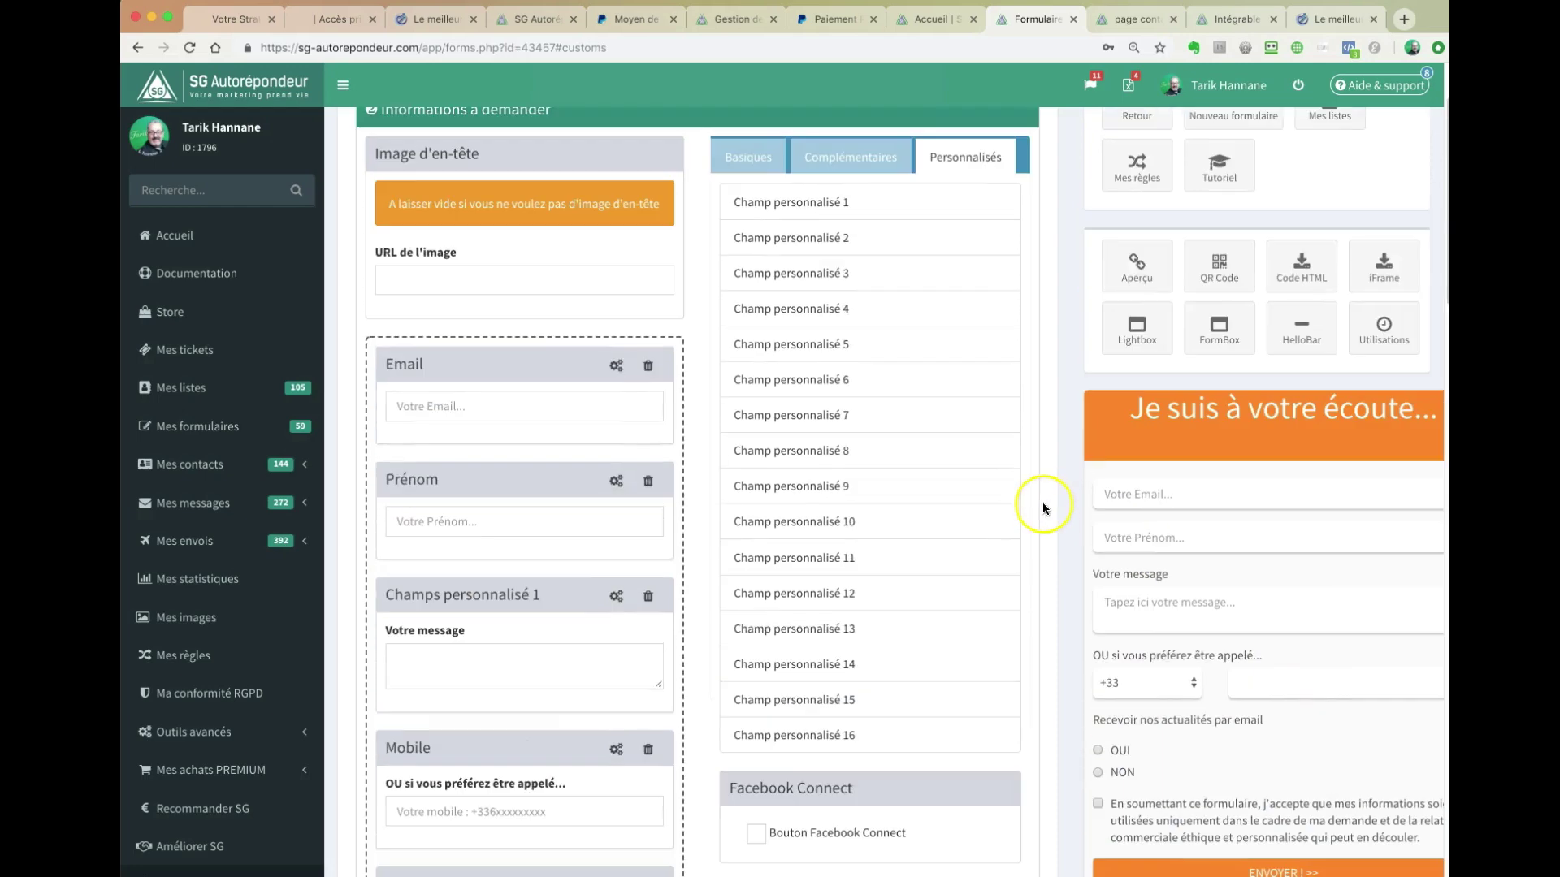
- Show the Complémentaires fields, then open and close the Mobile field's settings
left_click(821, 153)
scroll(826, 407, "down", 3)
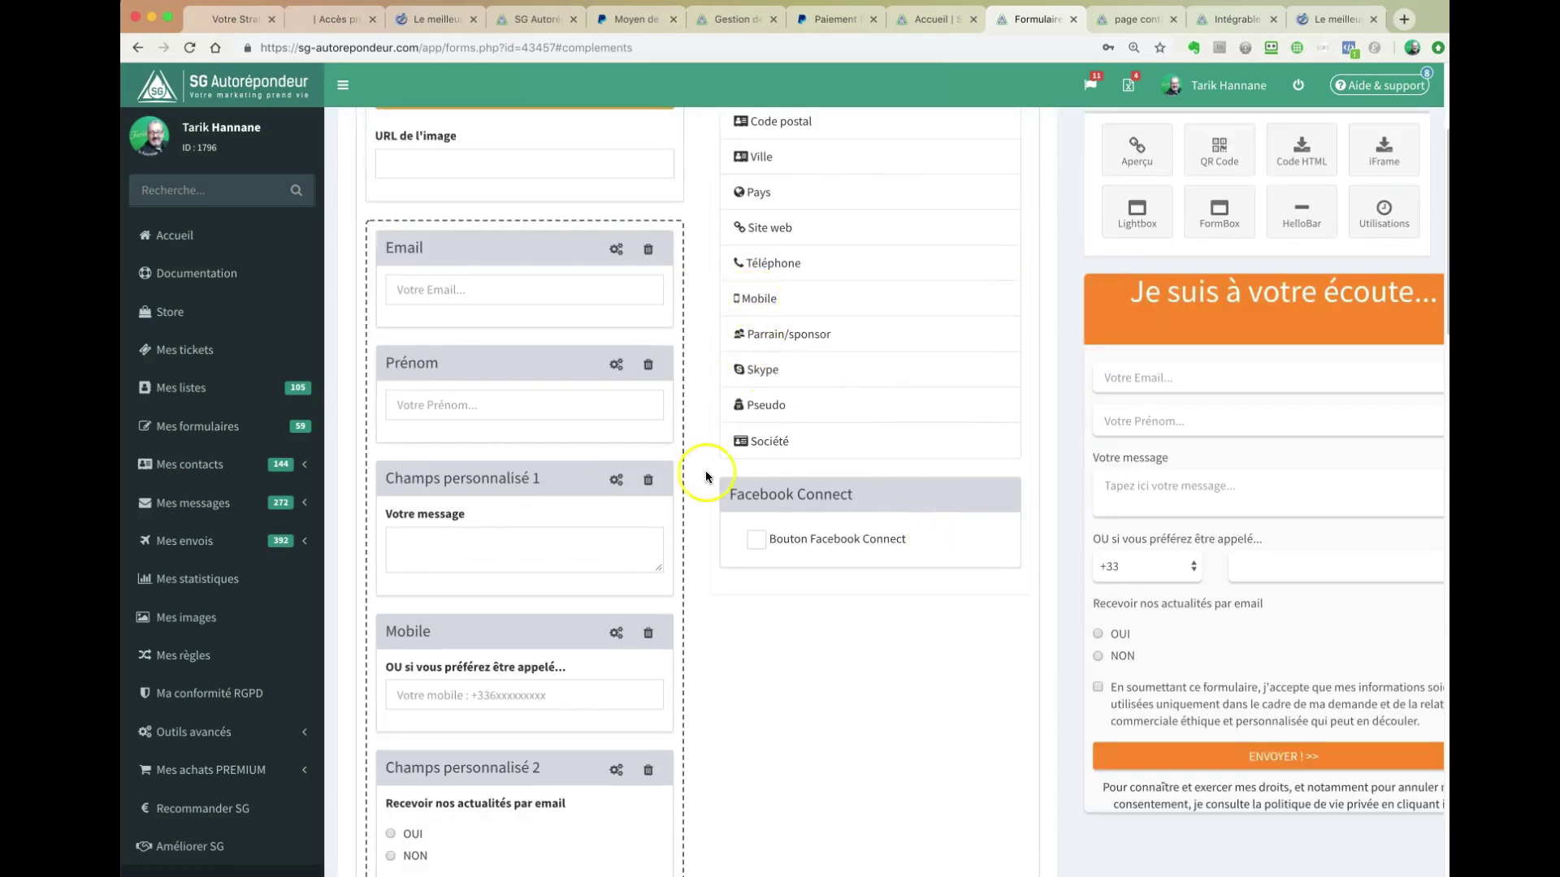
scroll(705, 471, "down", 2)
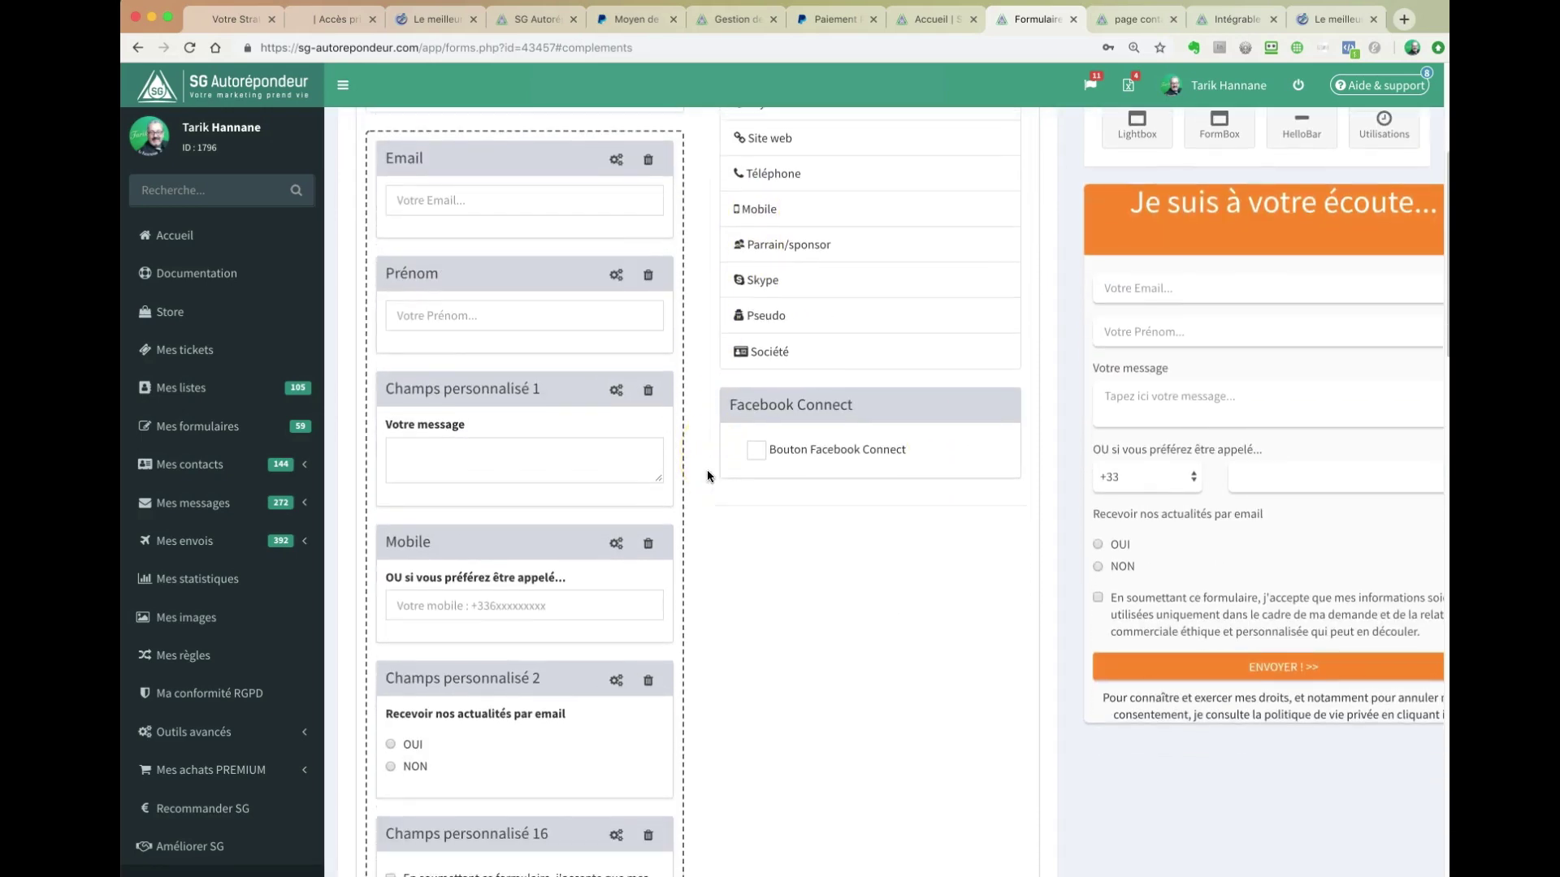
scroll(707, 476, "down", 1)
left_click(617, 512)
scroll(690, 538, "down", 2)
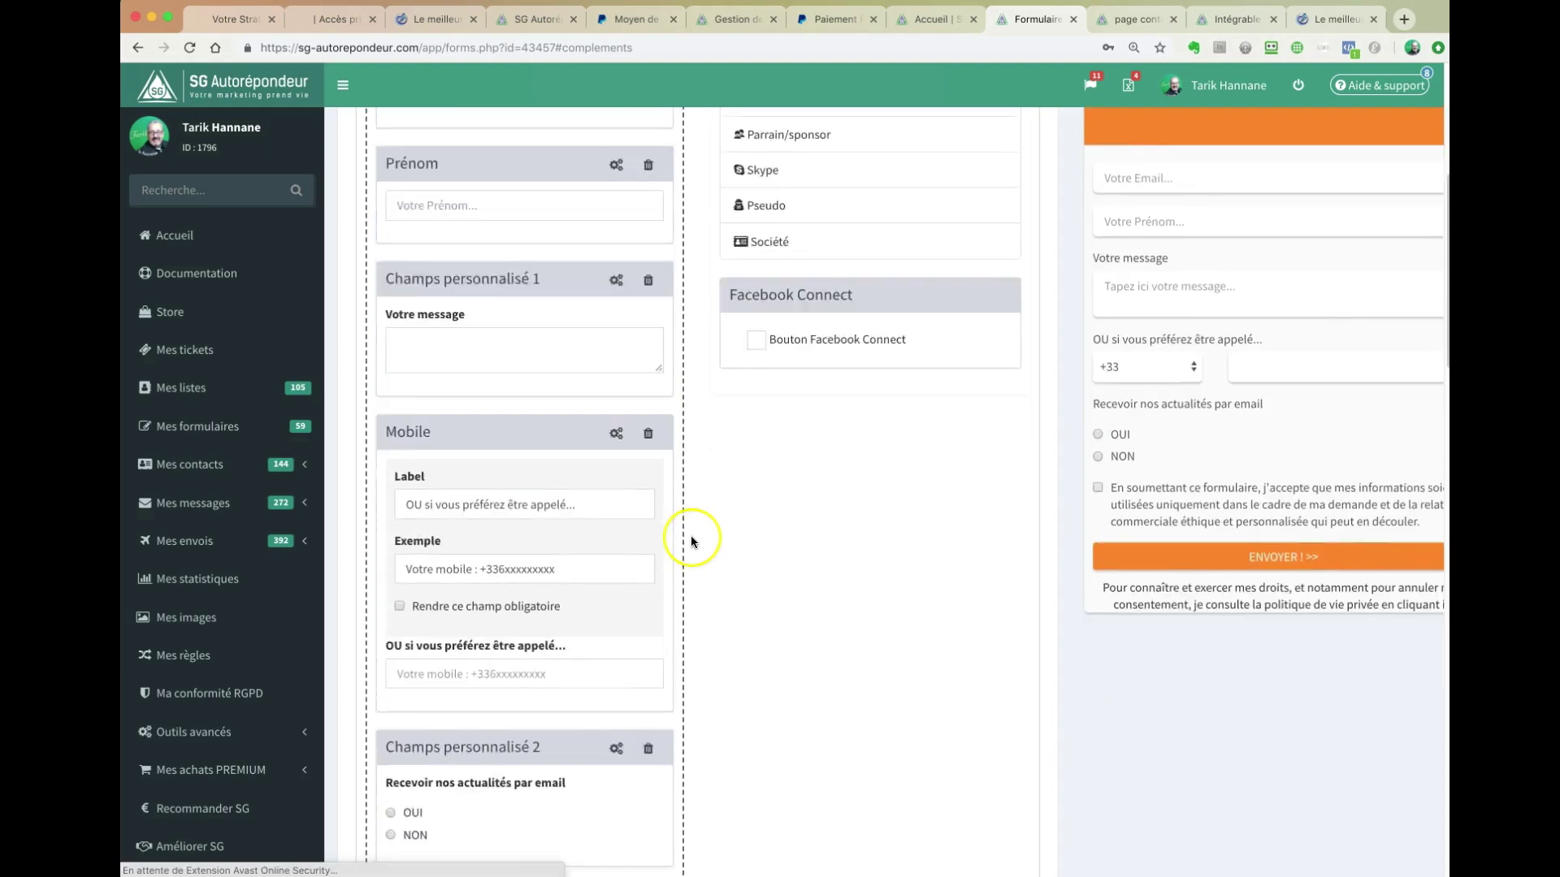
scroll(692, 536, "down", 2)
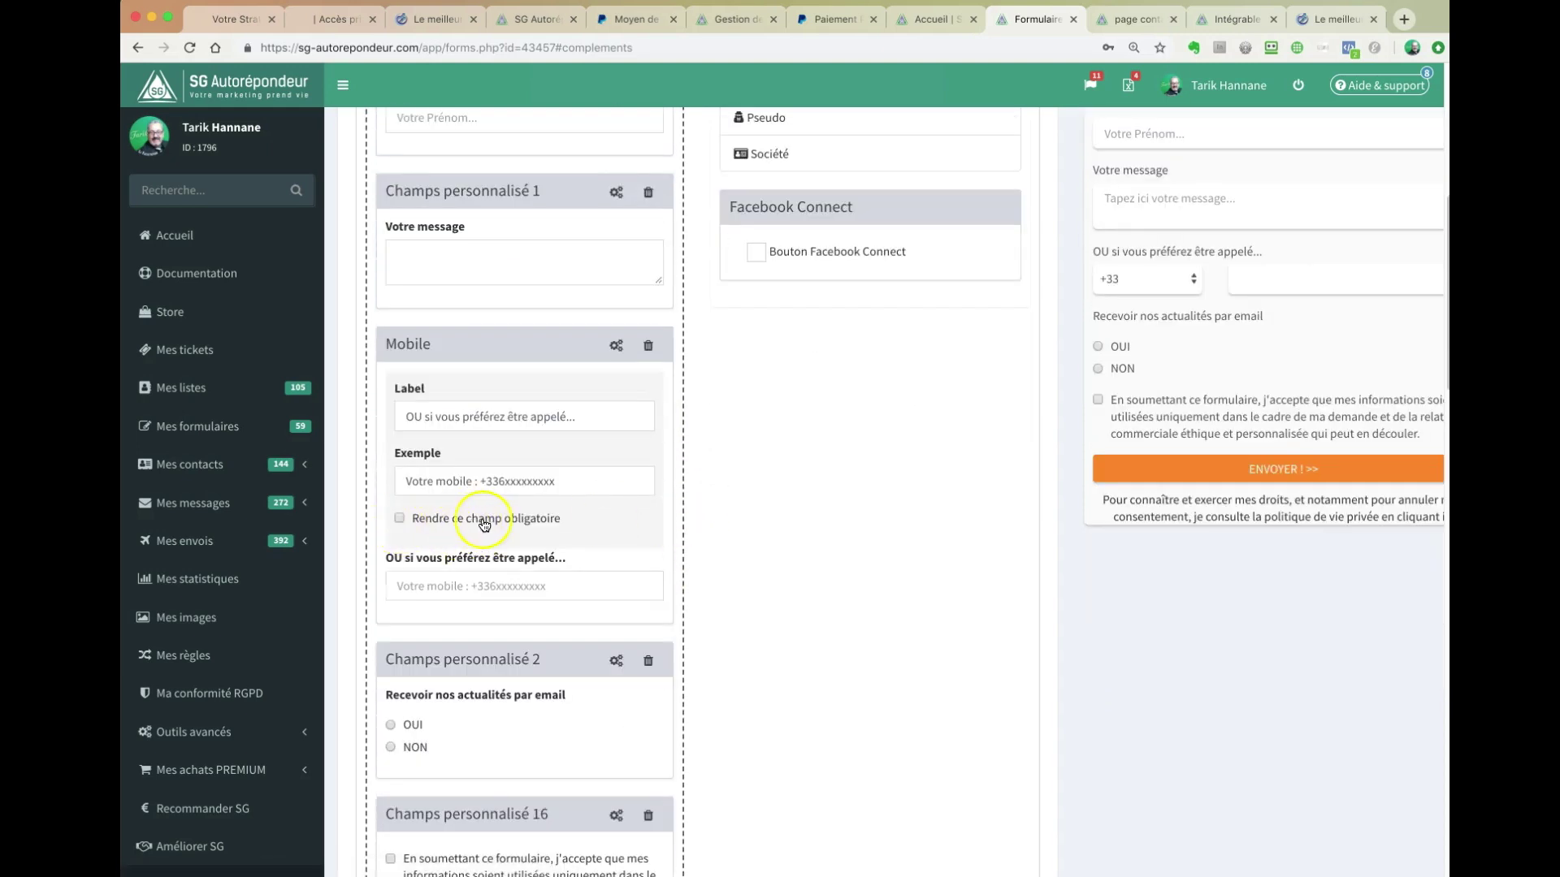
left_click(615, 346)
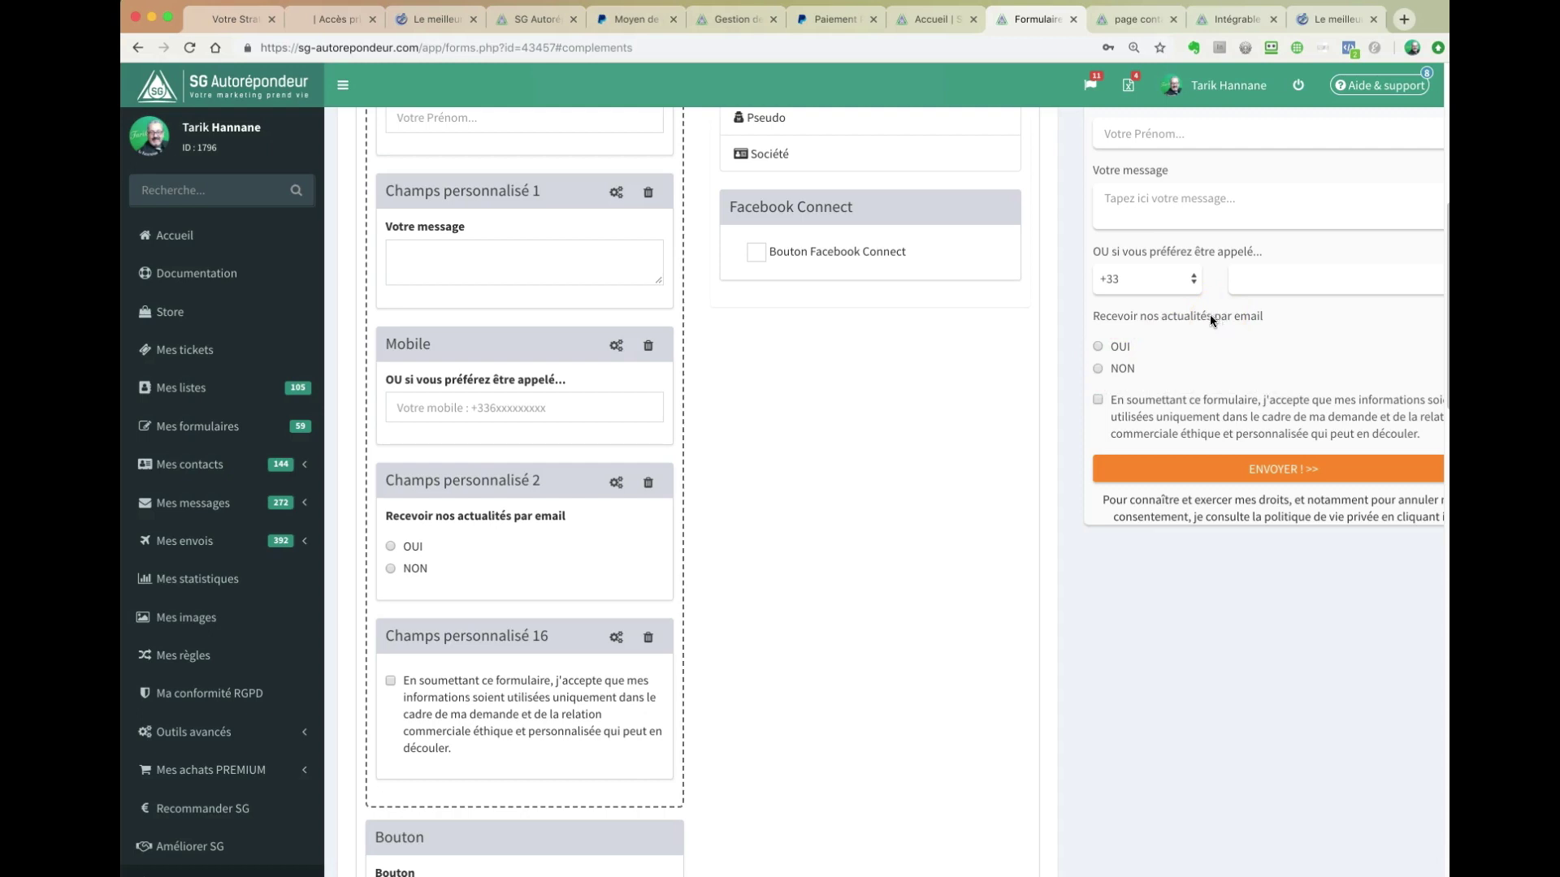
scroll(696, 573, "down", 1)
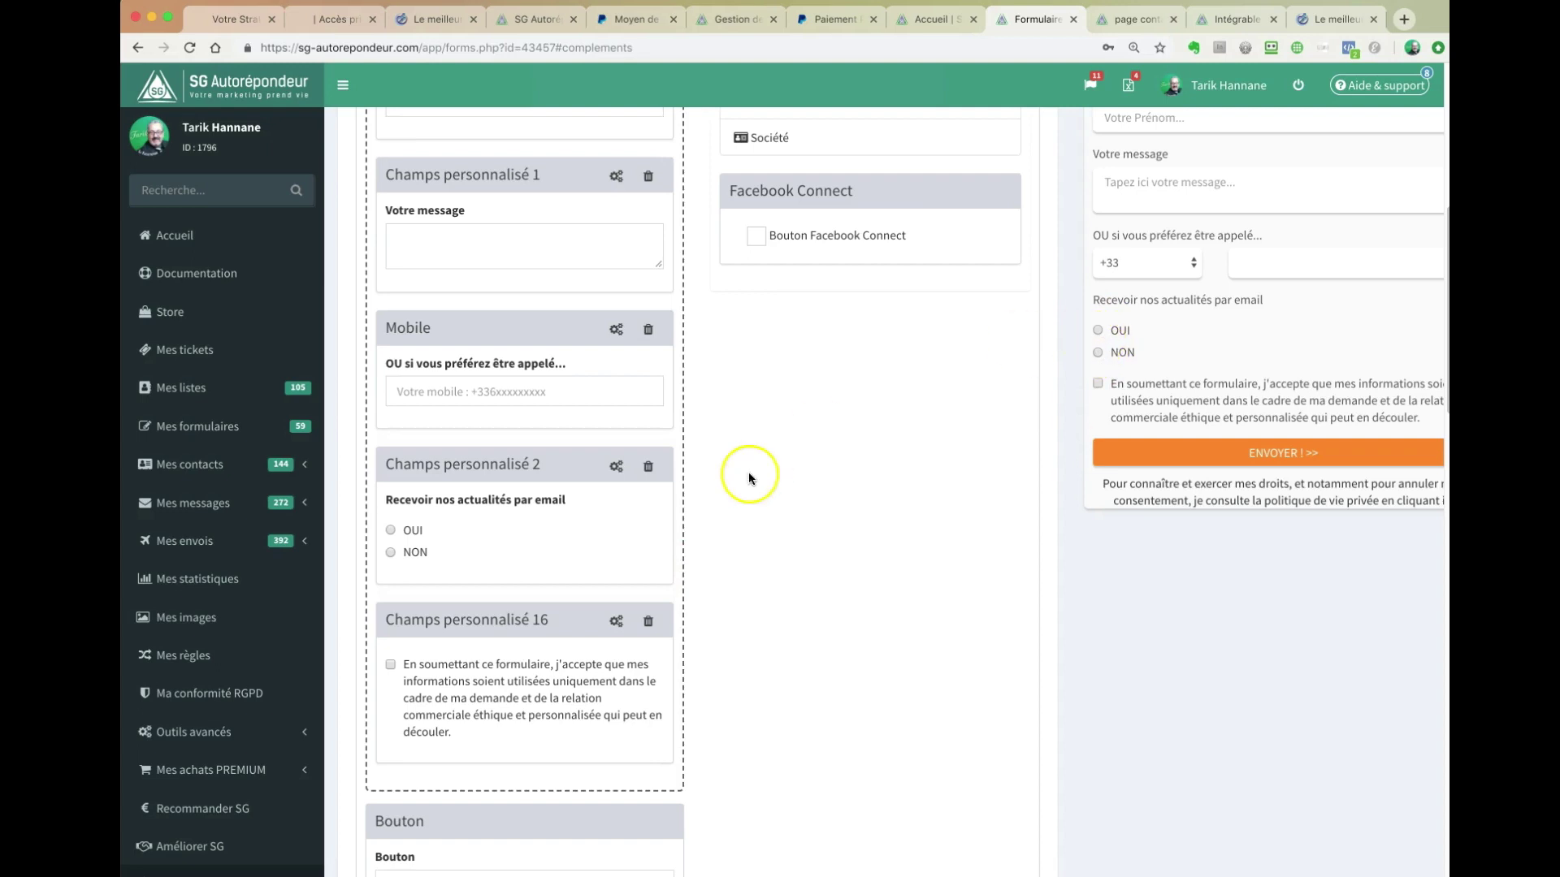
scroll(759, 489, "down", 2)
left_click(618, 430)
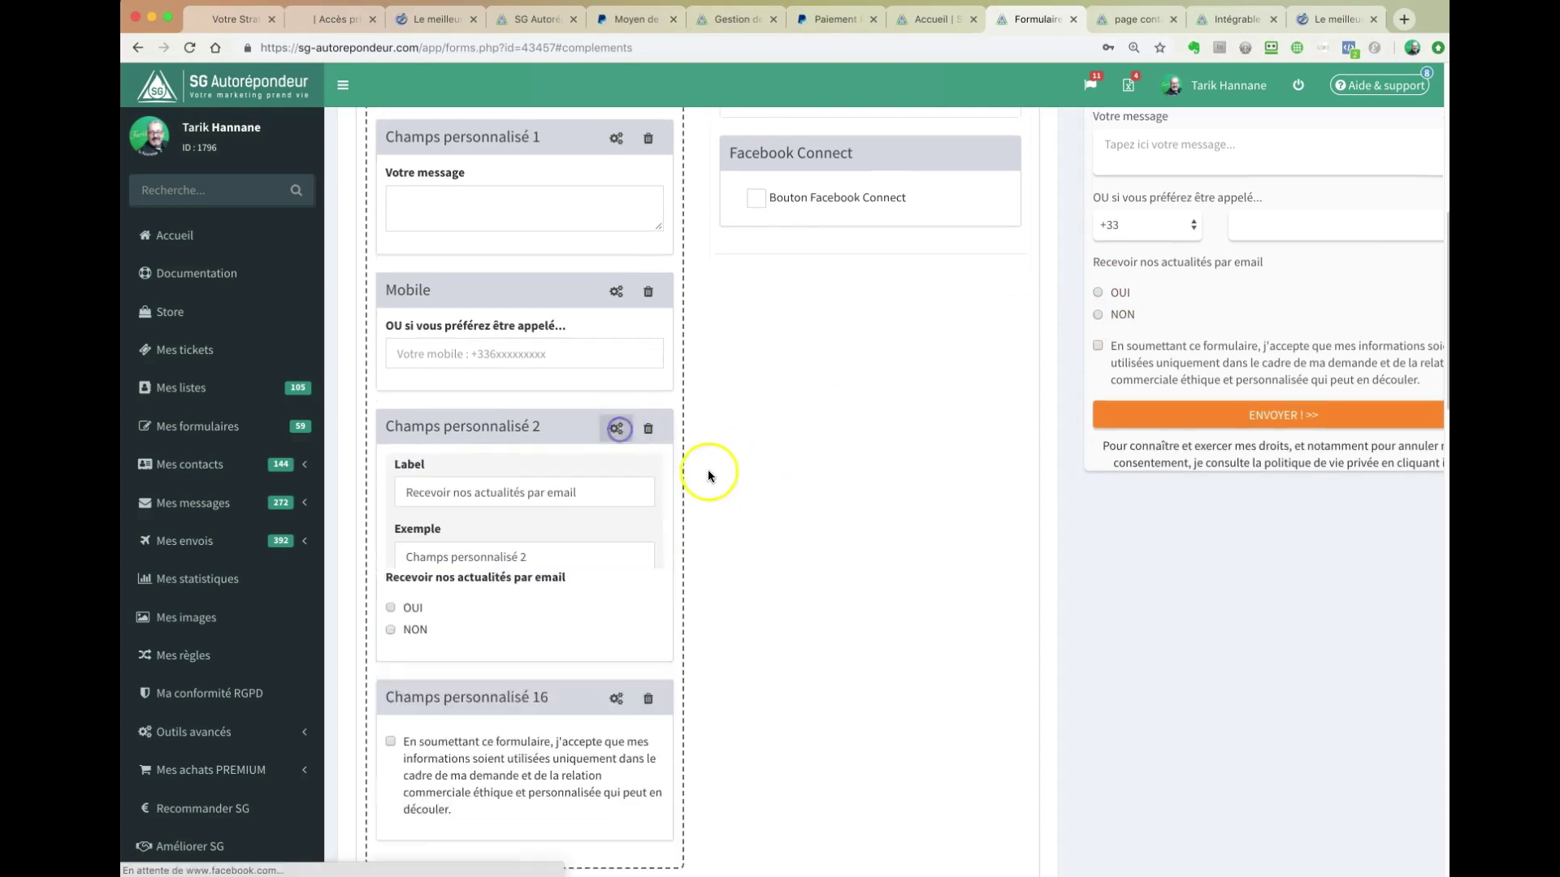
scroll(708, 470, "down", 4)
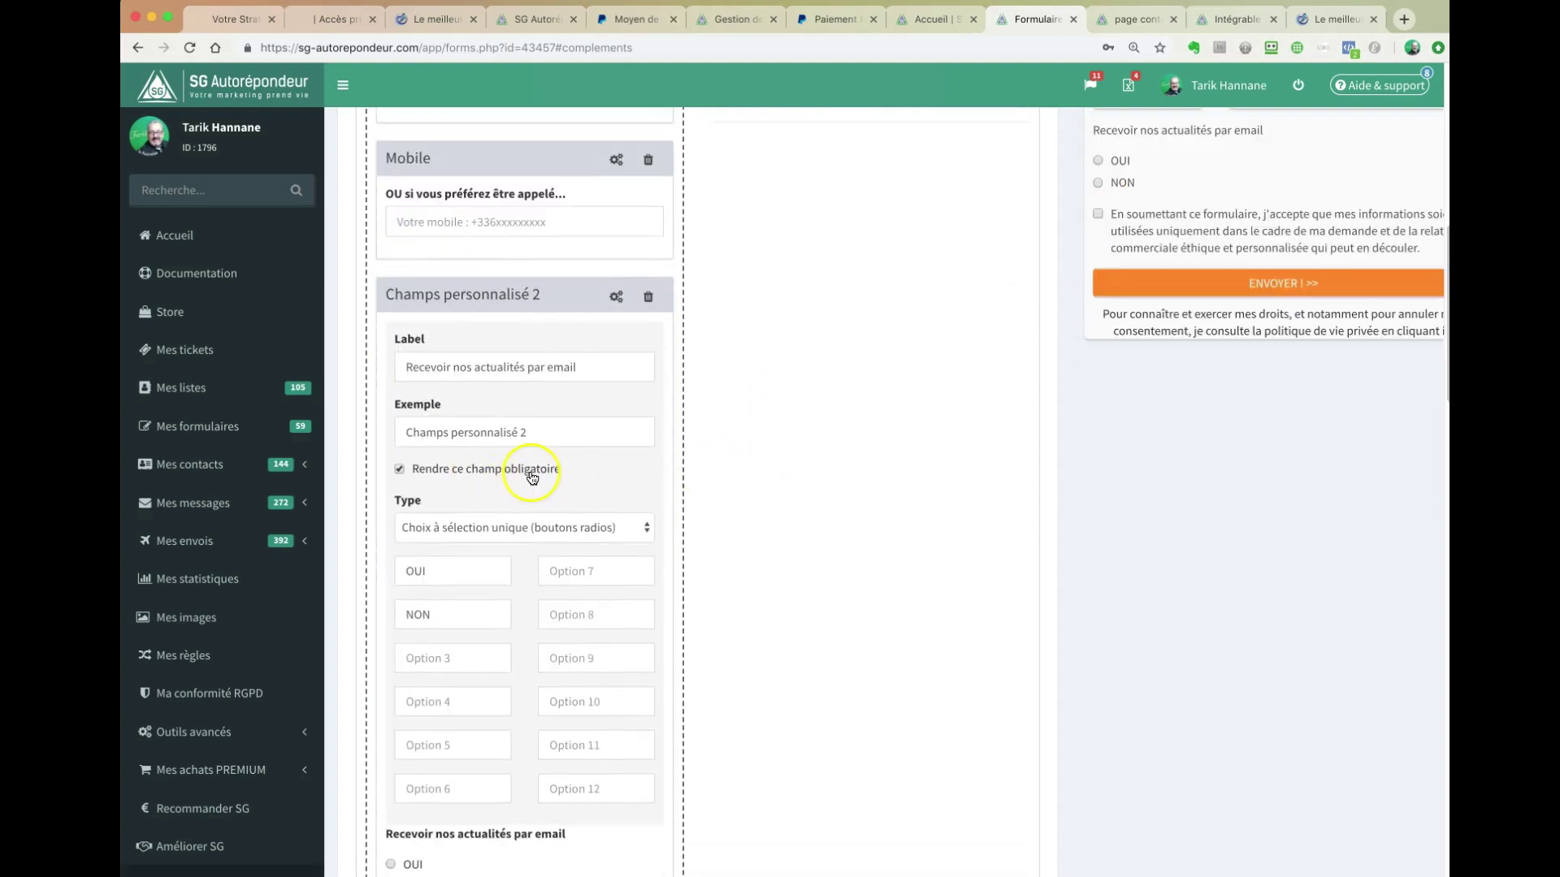
left_click(616, 297)
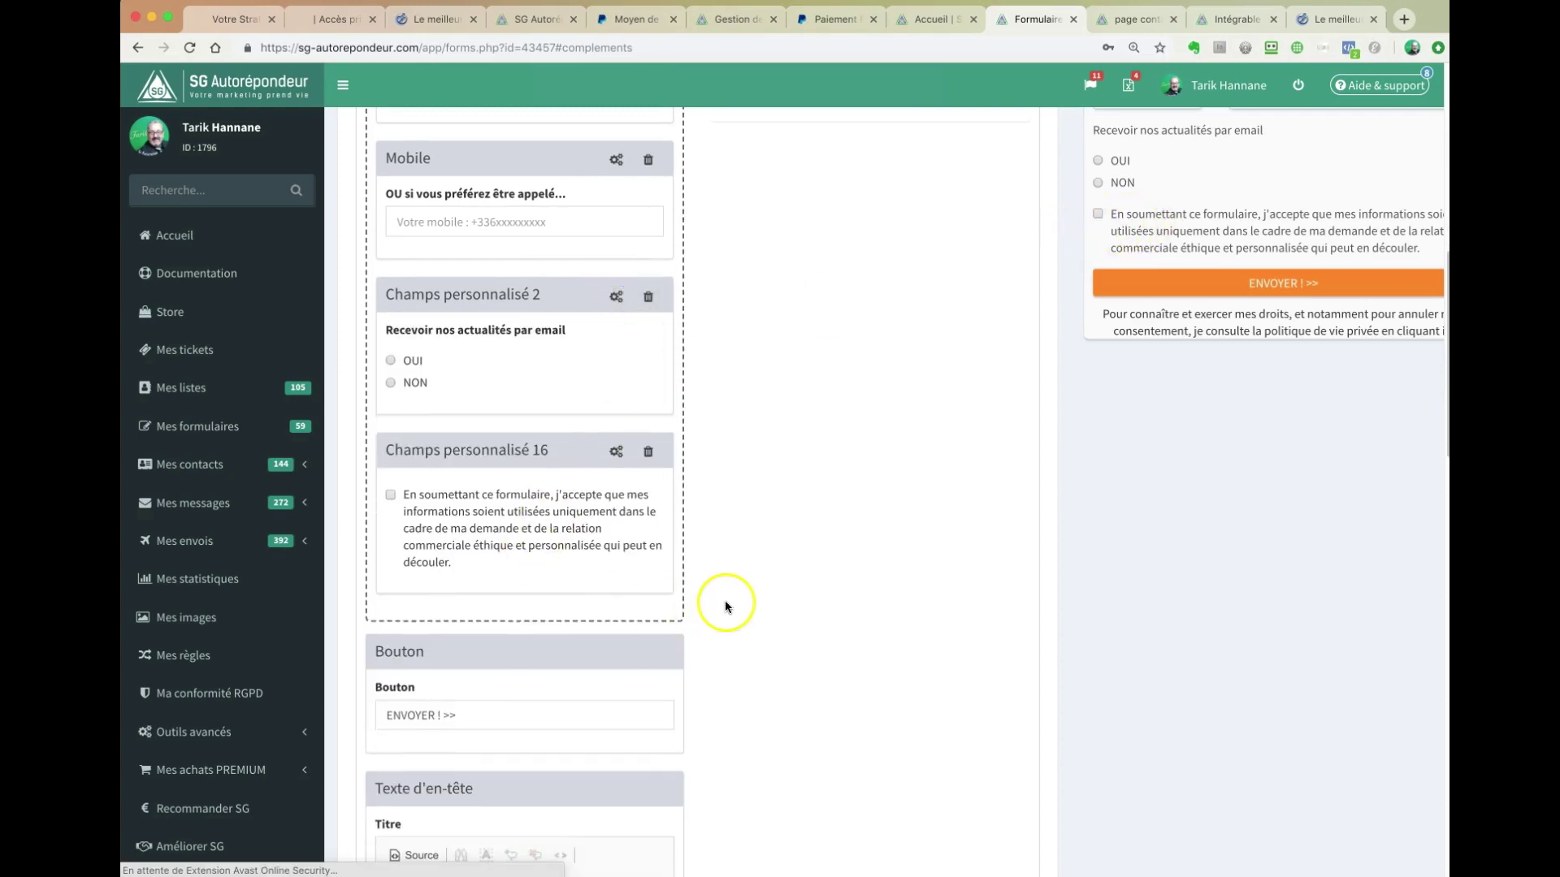
scroll(725, 600, "down", 3)
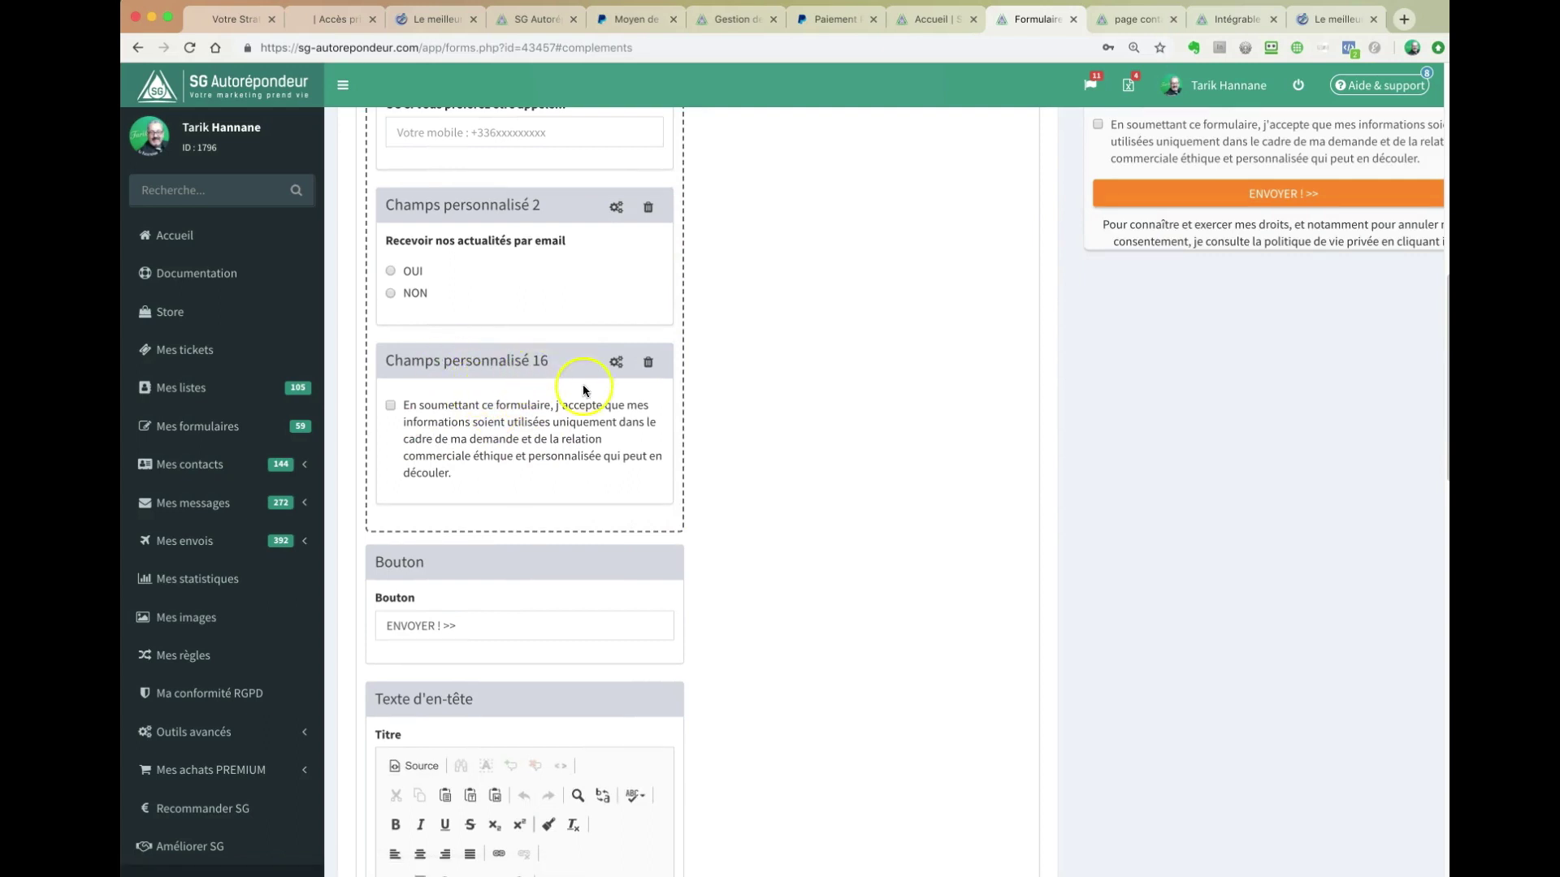
left_click(616, 362)
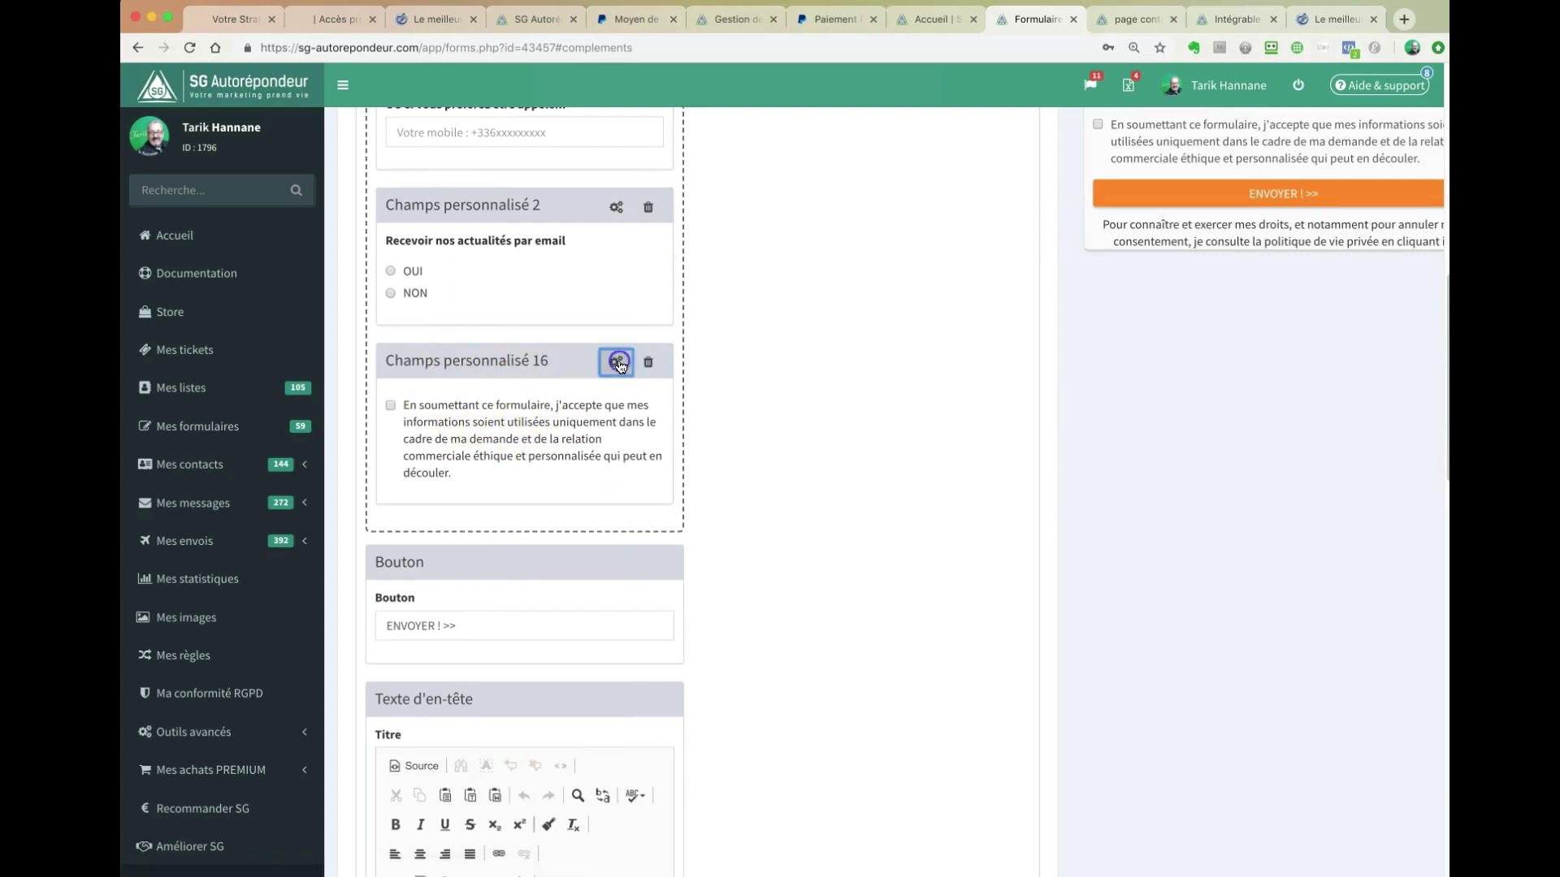
scroll(751, 461, "down", 2)
scroll(751, 460, "down", 1)
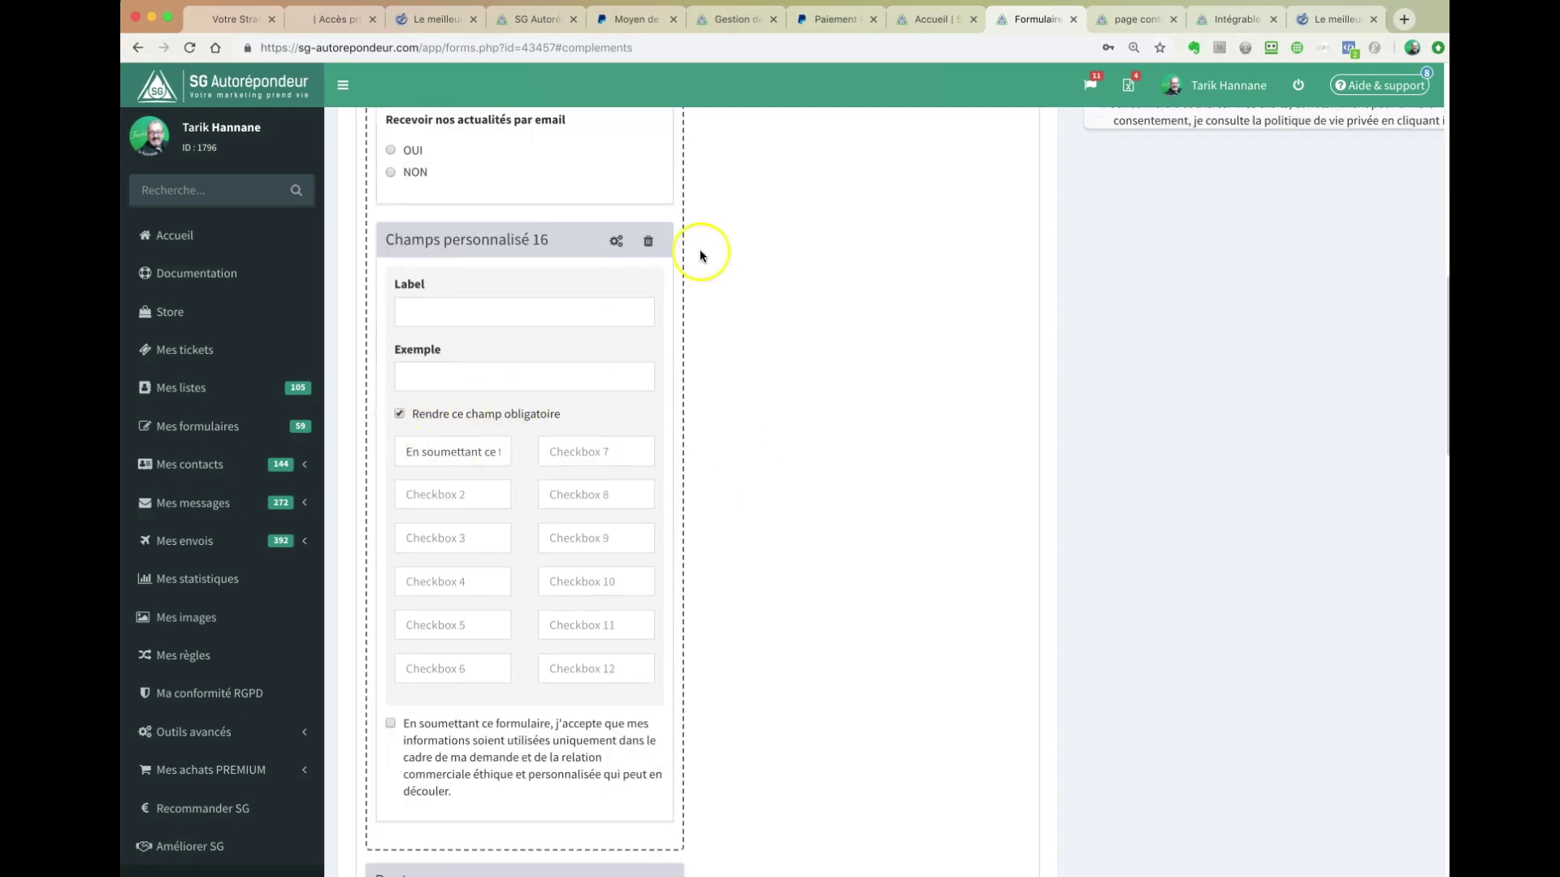
left_click(616, 242)
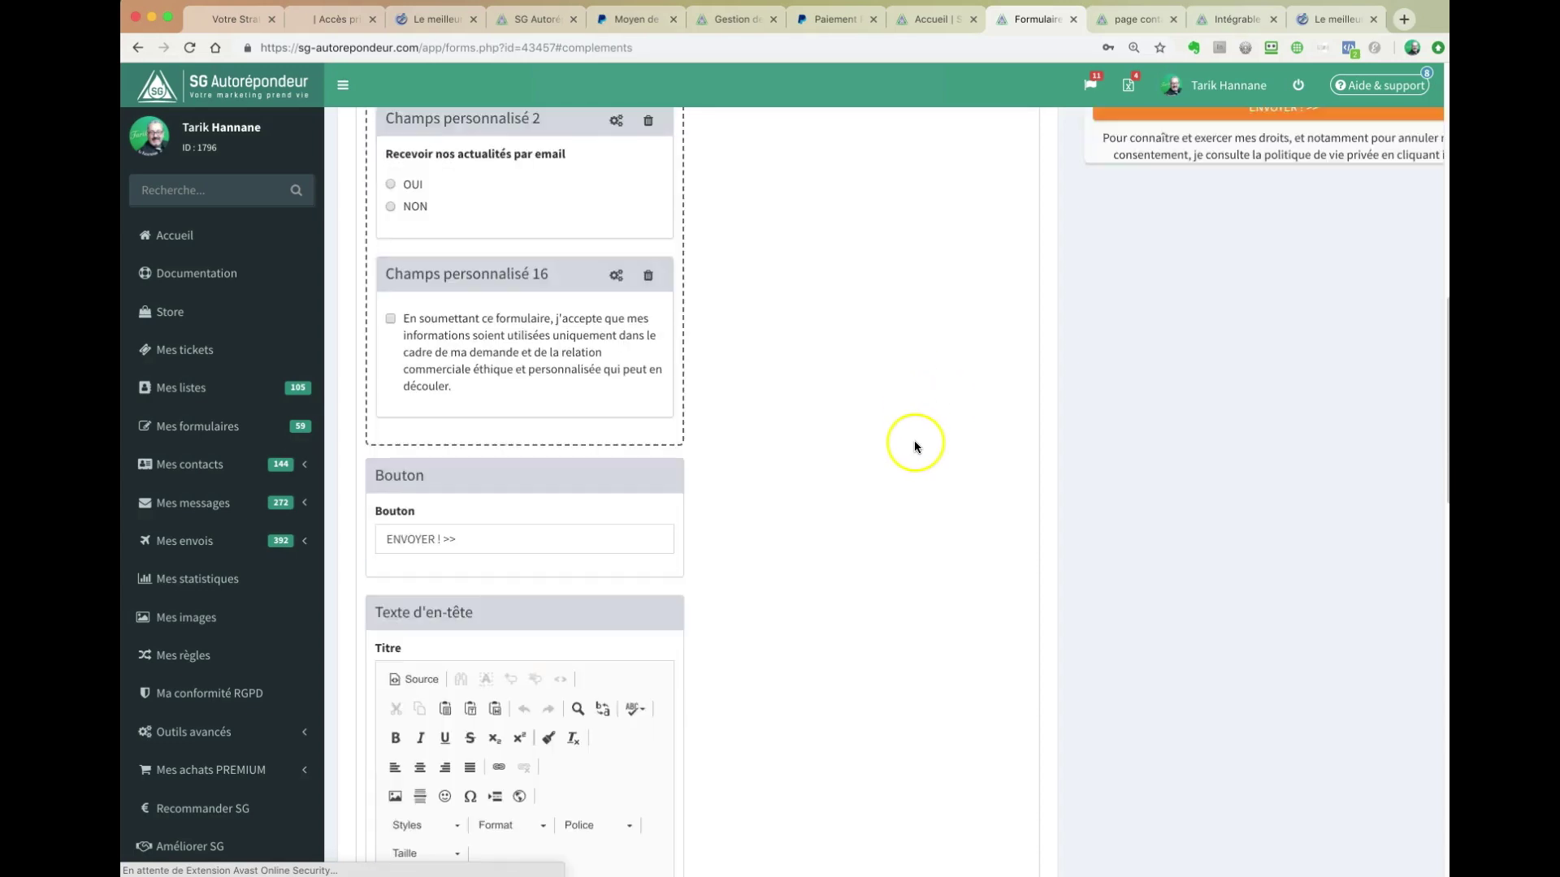
scroll(1080, 307, "down", 3)
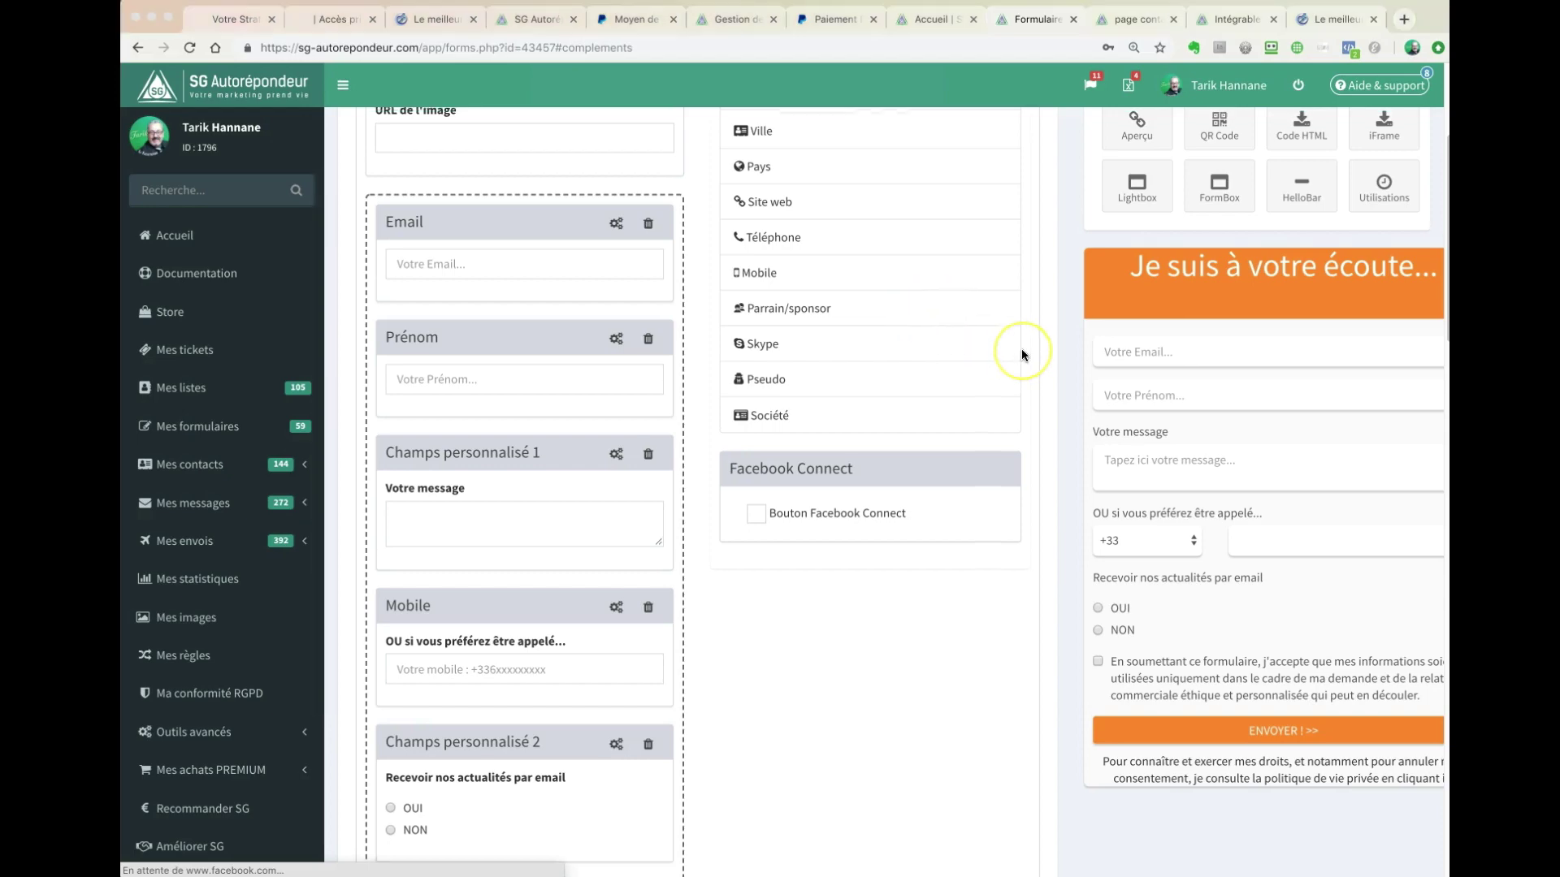
scroll(1021, 349, "up", 3)
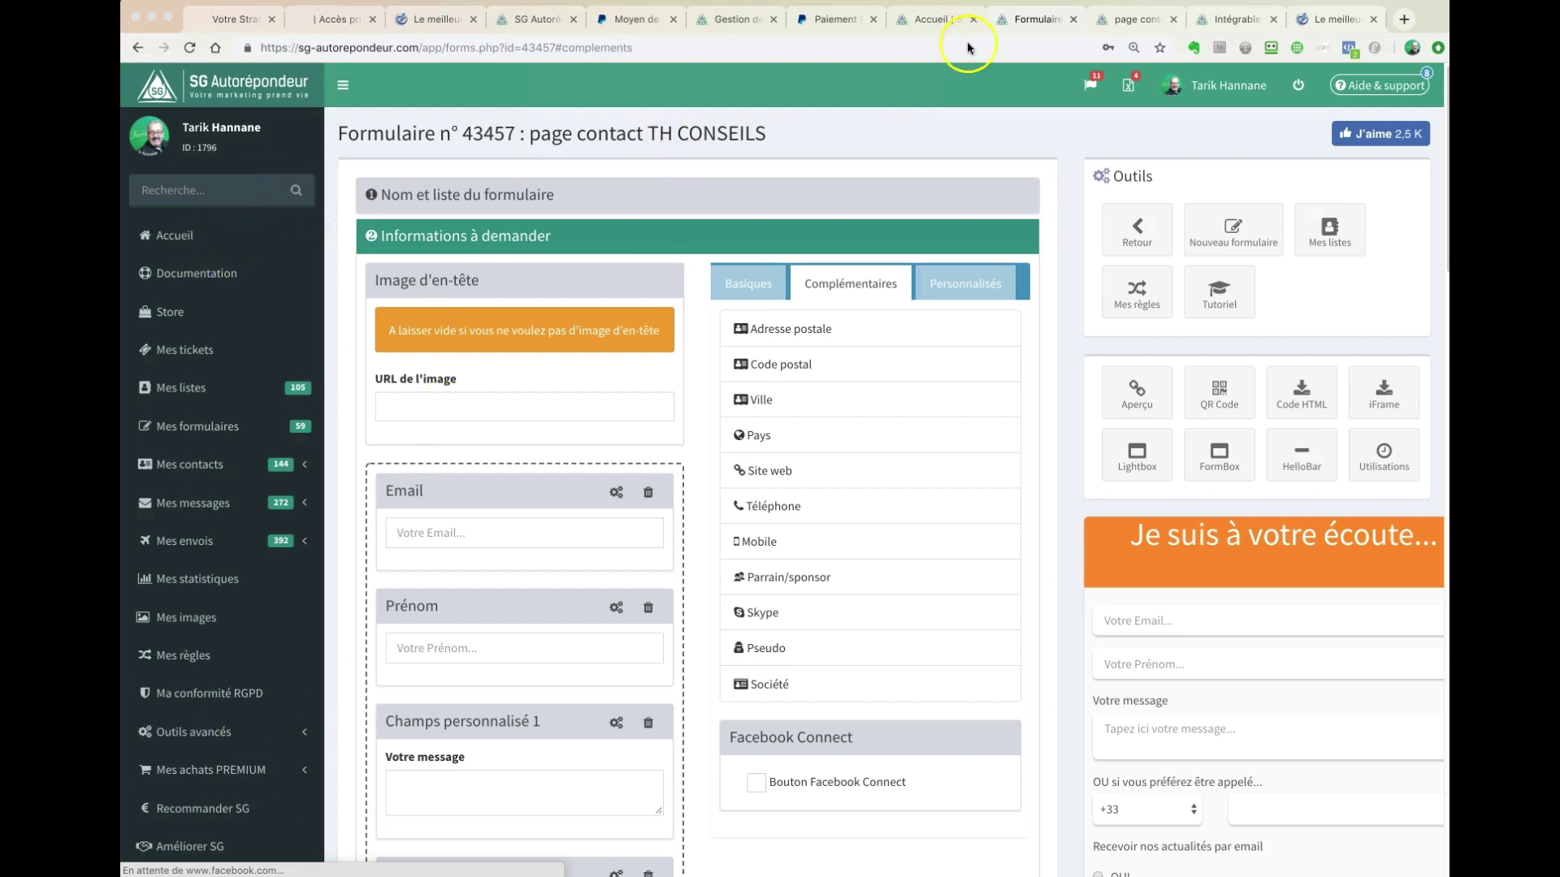
- From Accueil, open list 106035 'Contact depuis TH Conseils' in a new tab and switch to it
left_click(932, 20)
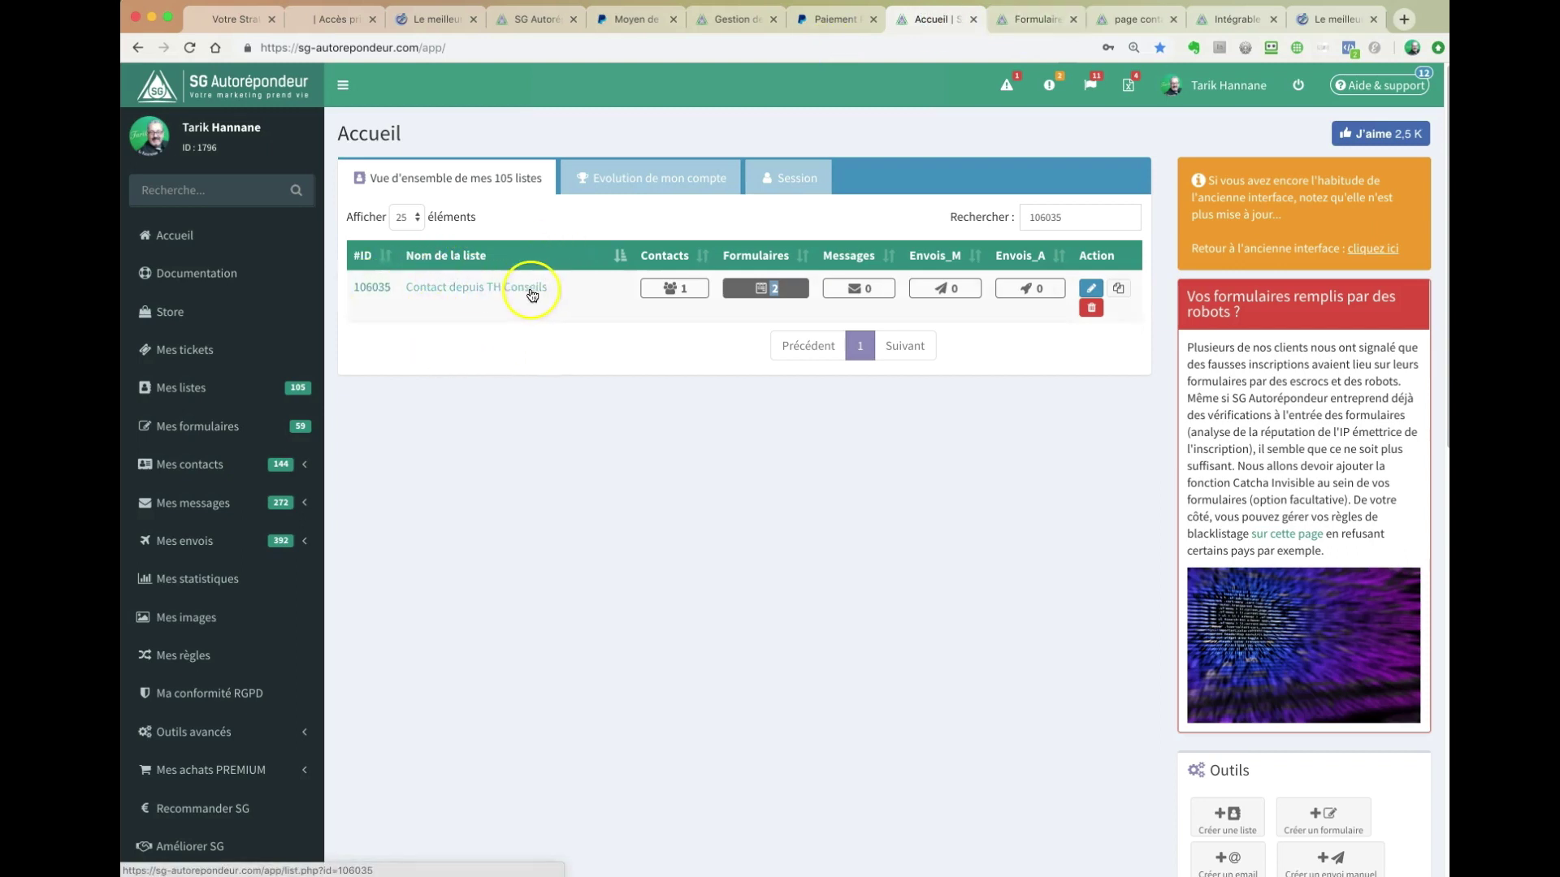
right_click(460, 289)
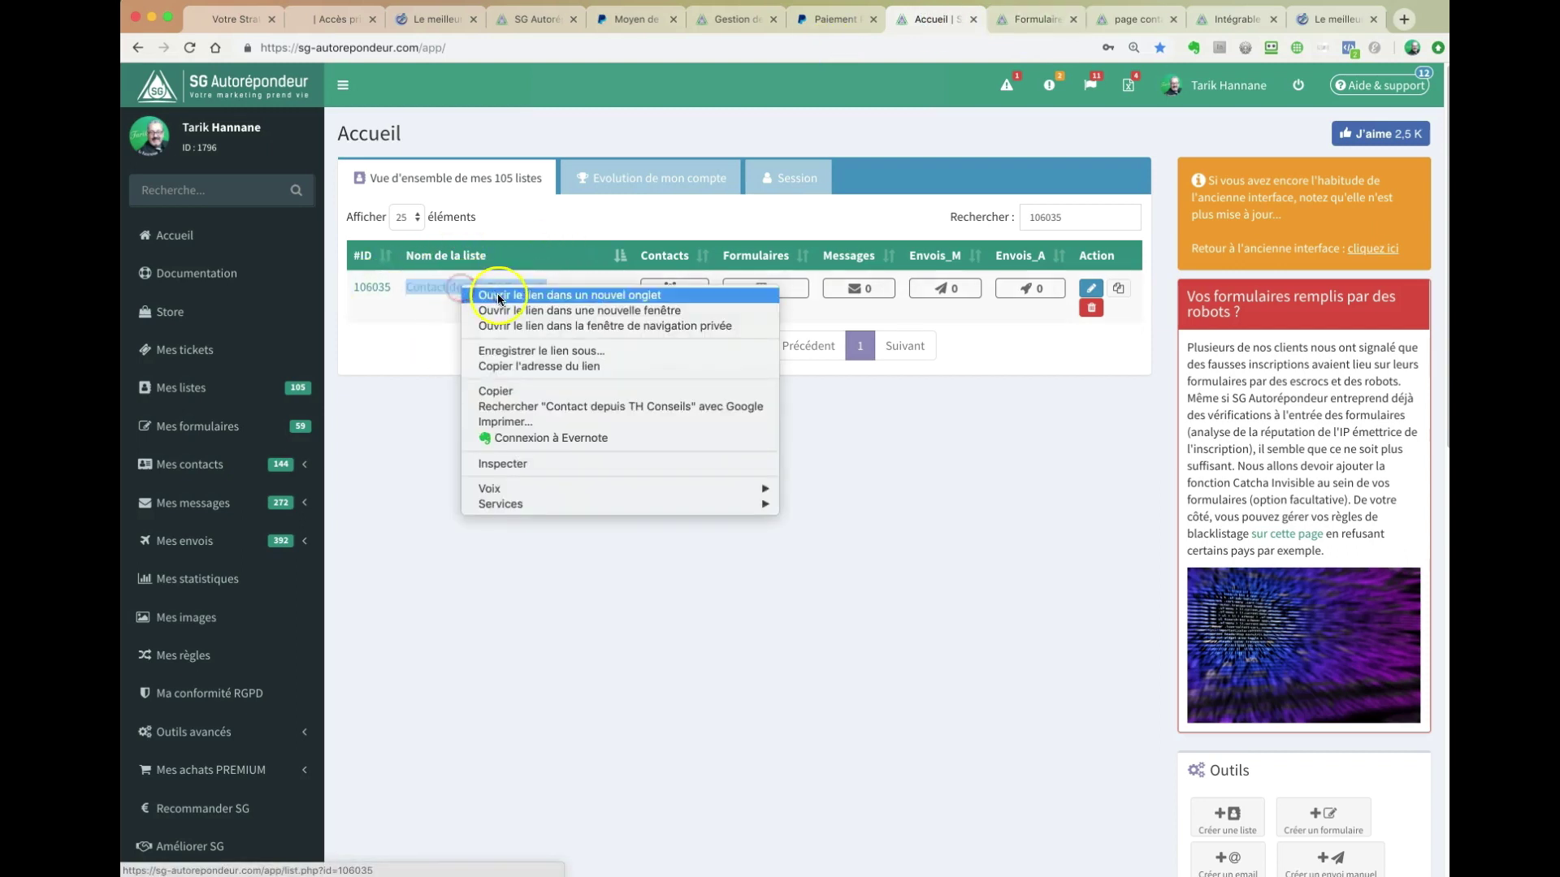
left_click(498, 297)
left_click(966, 11)
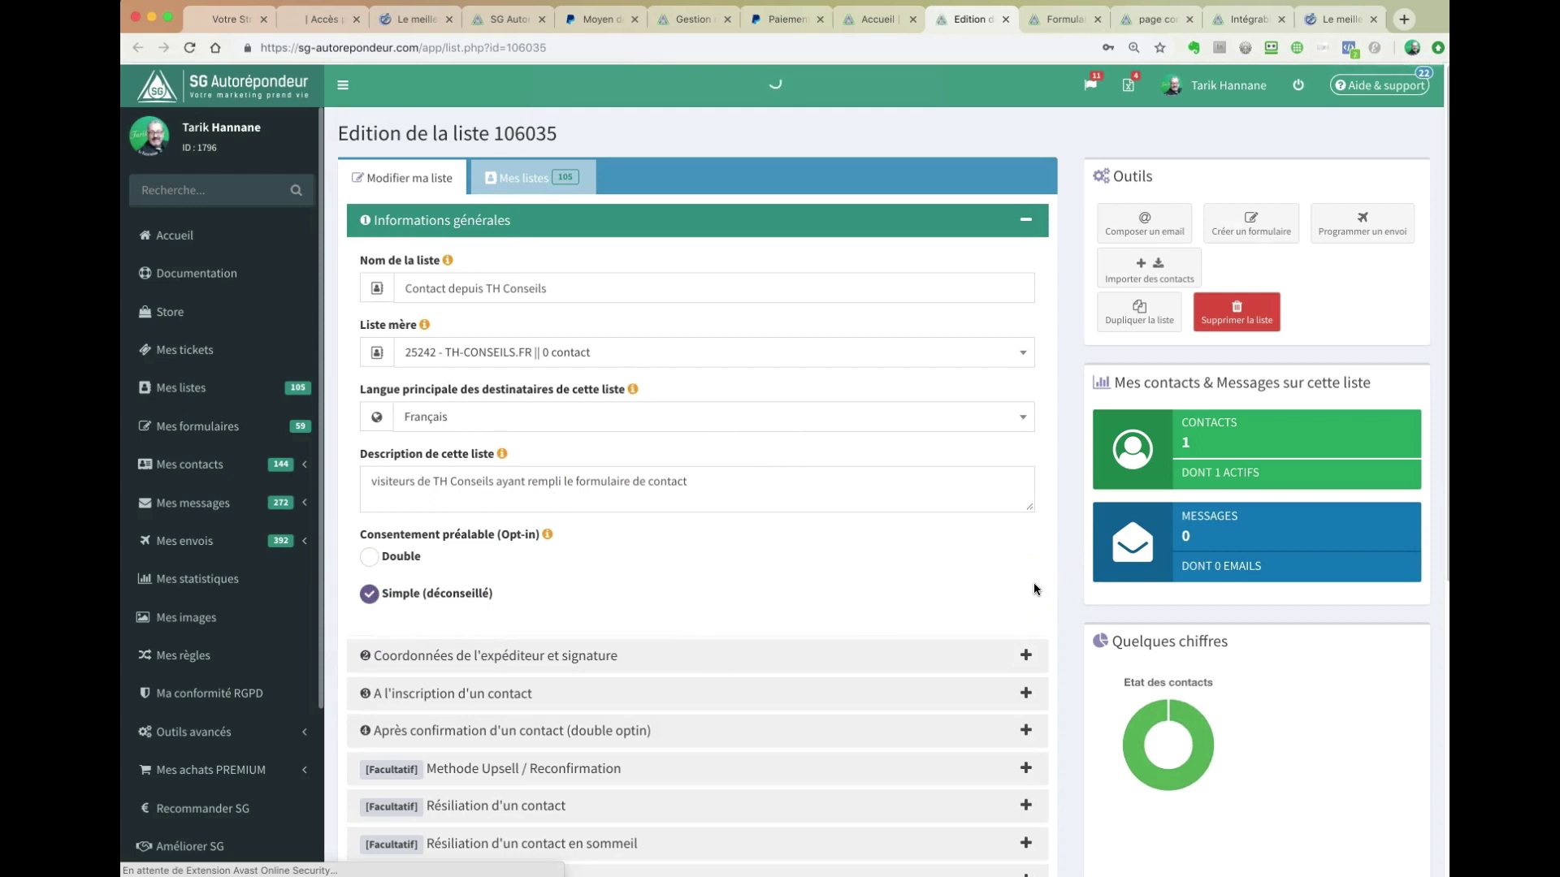
- Expand list 106035's sign-up settings and highlight lines of its thank-you message
scroll(1078, 587, "down", 2)
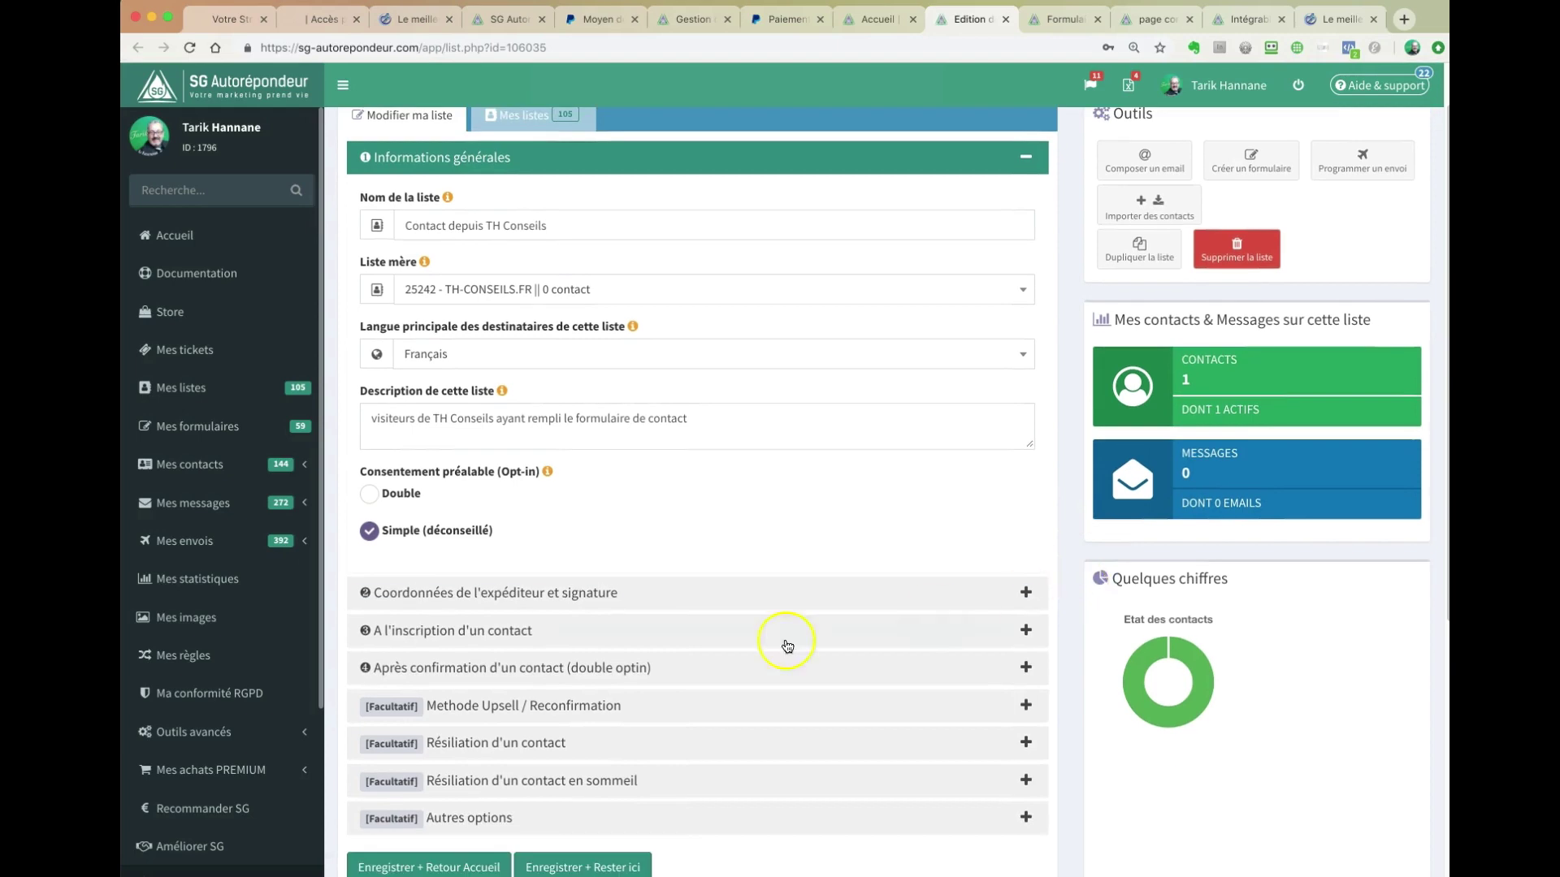
left_click(553, 636)
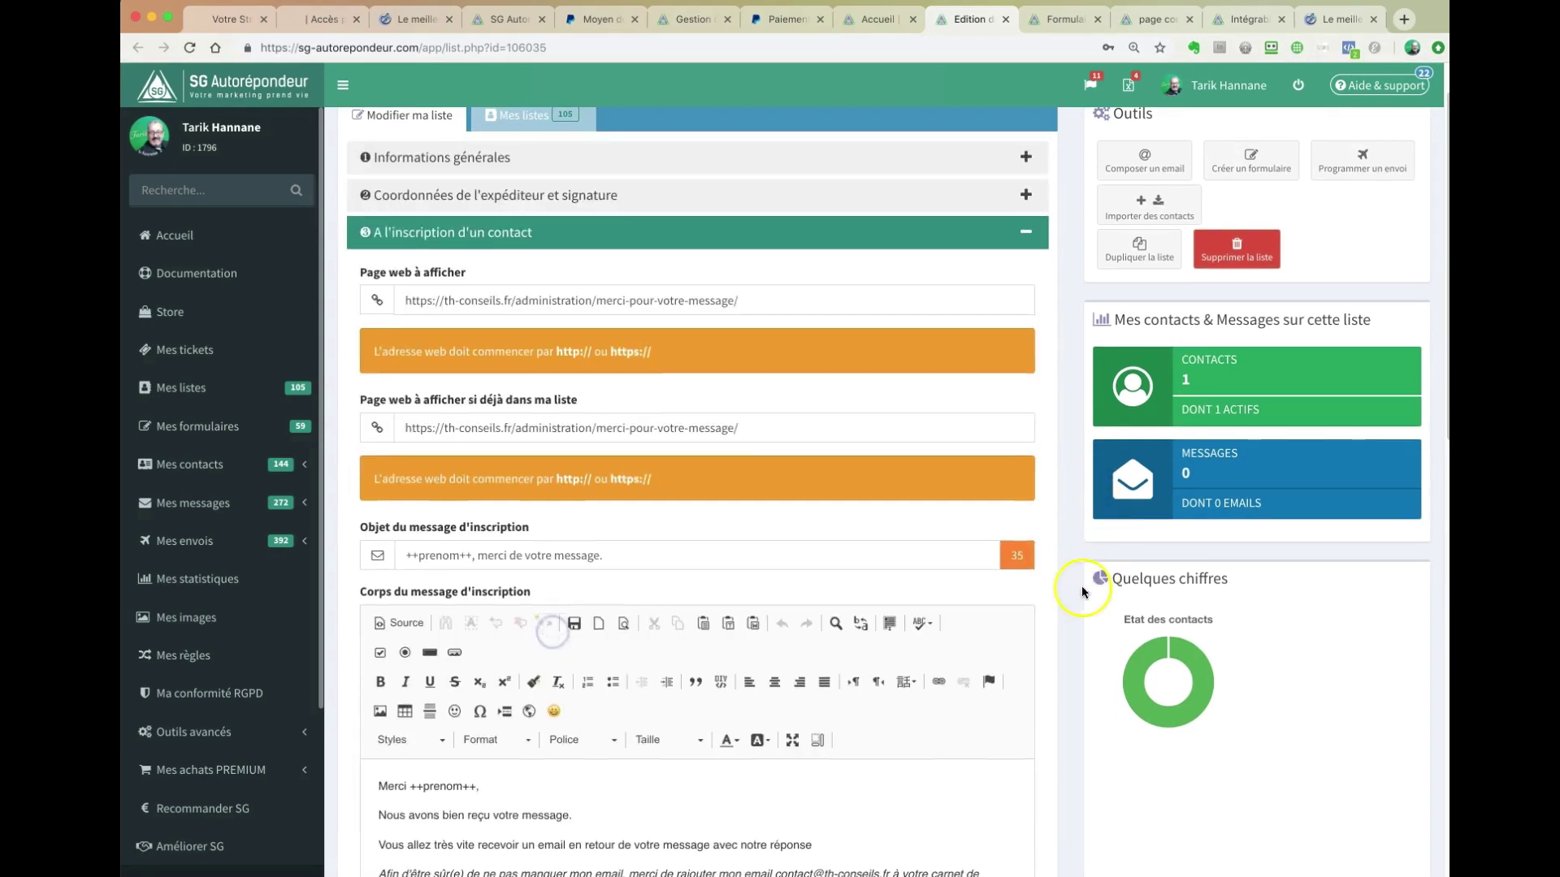
scroll(1064, 605, "up", 2)
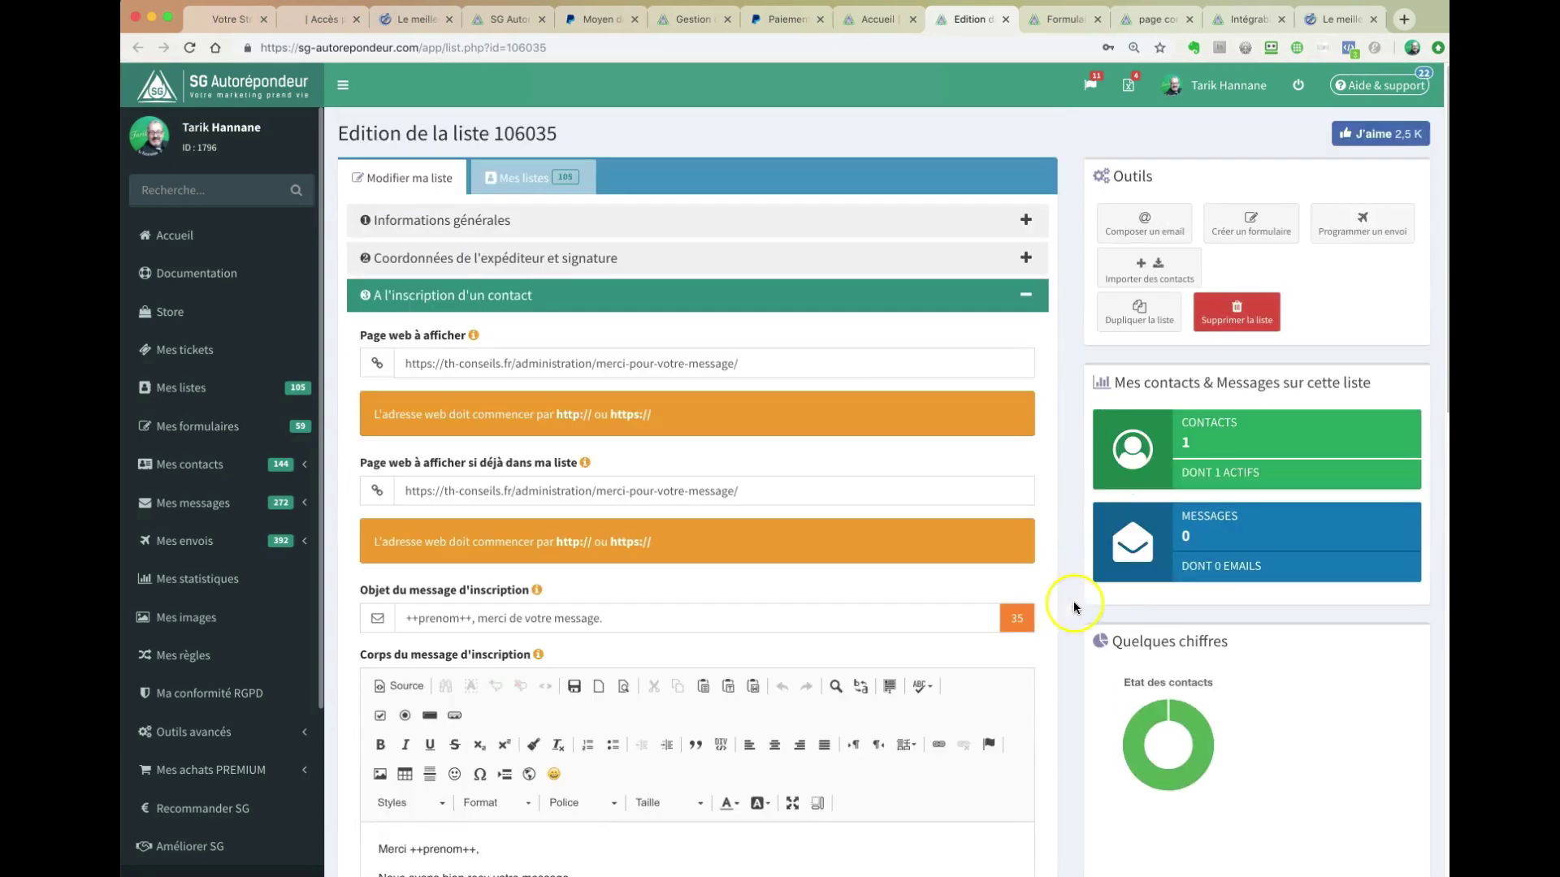
left_click(647, 362)
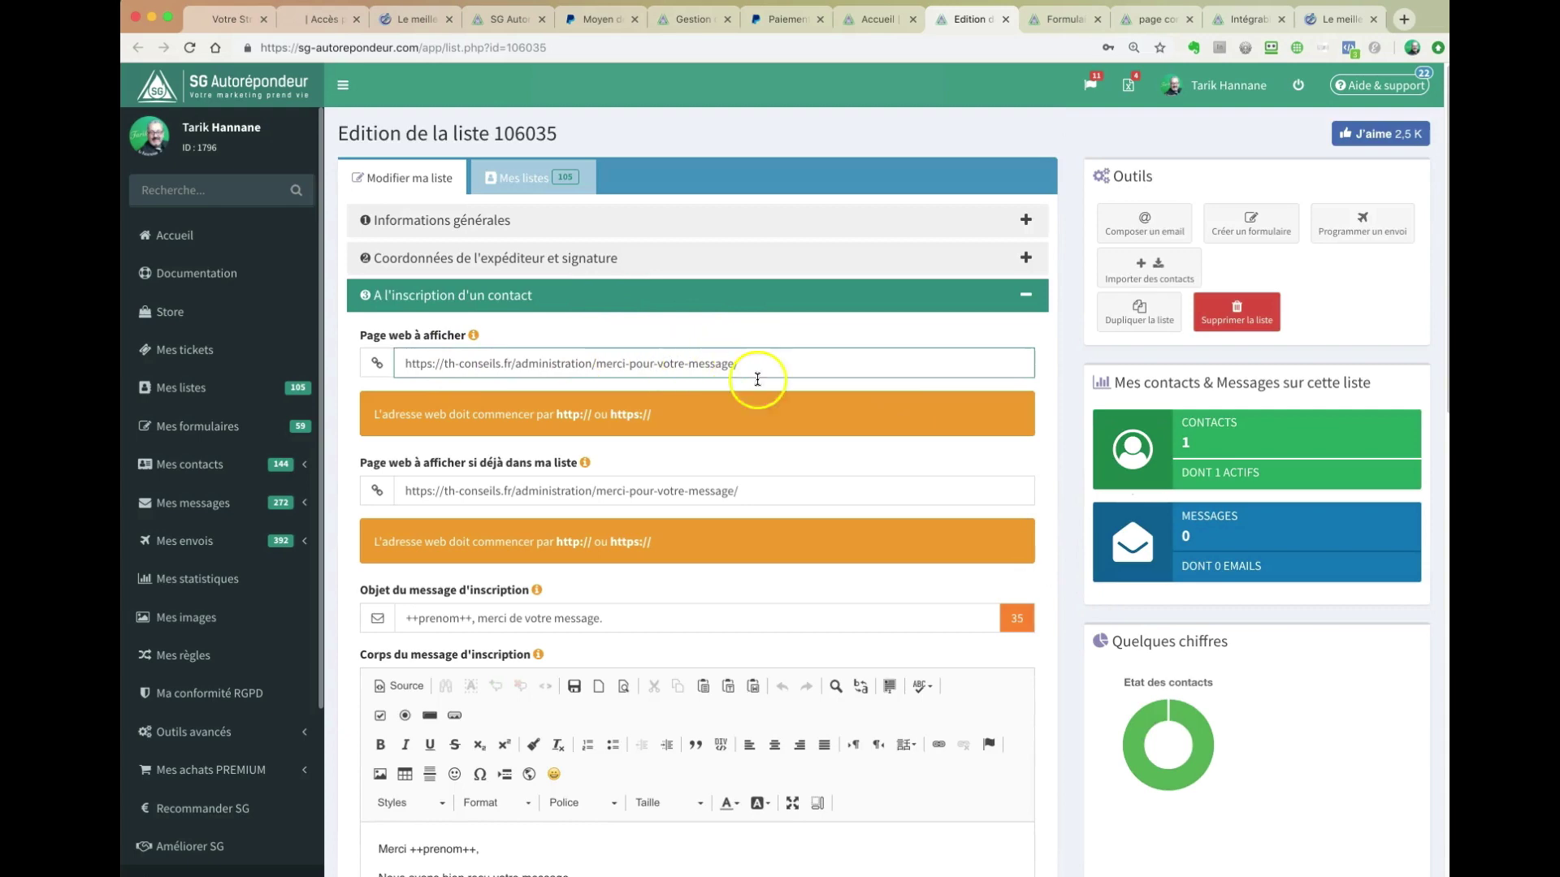
scroll(772, 442, "down", 5)
scroll(753, 419, "down", 1)
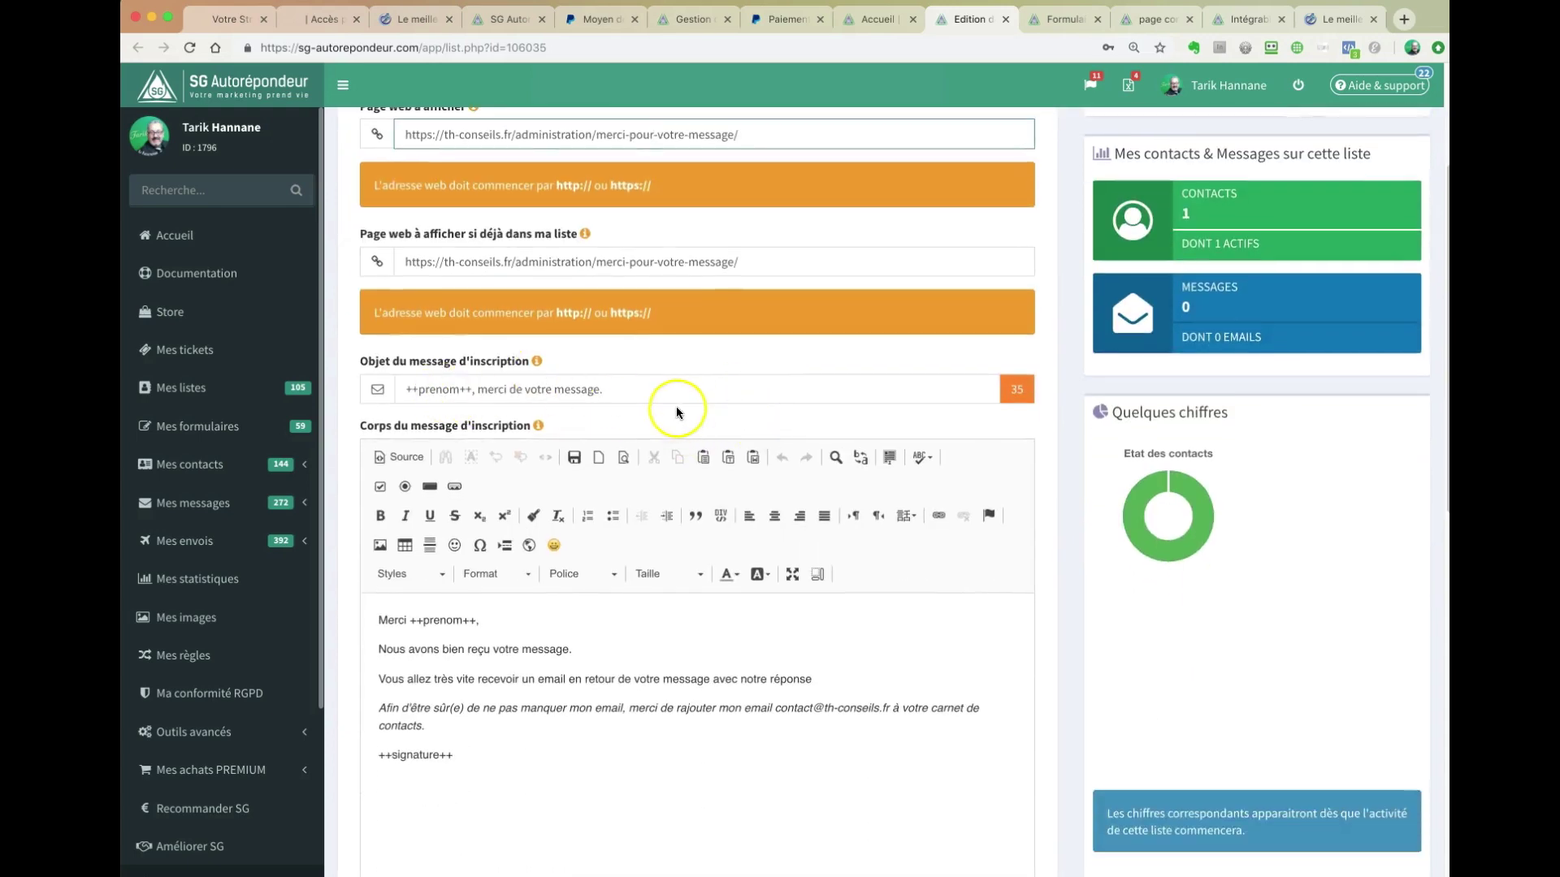
left_click_drag(453, 649, 532, 654)
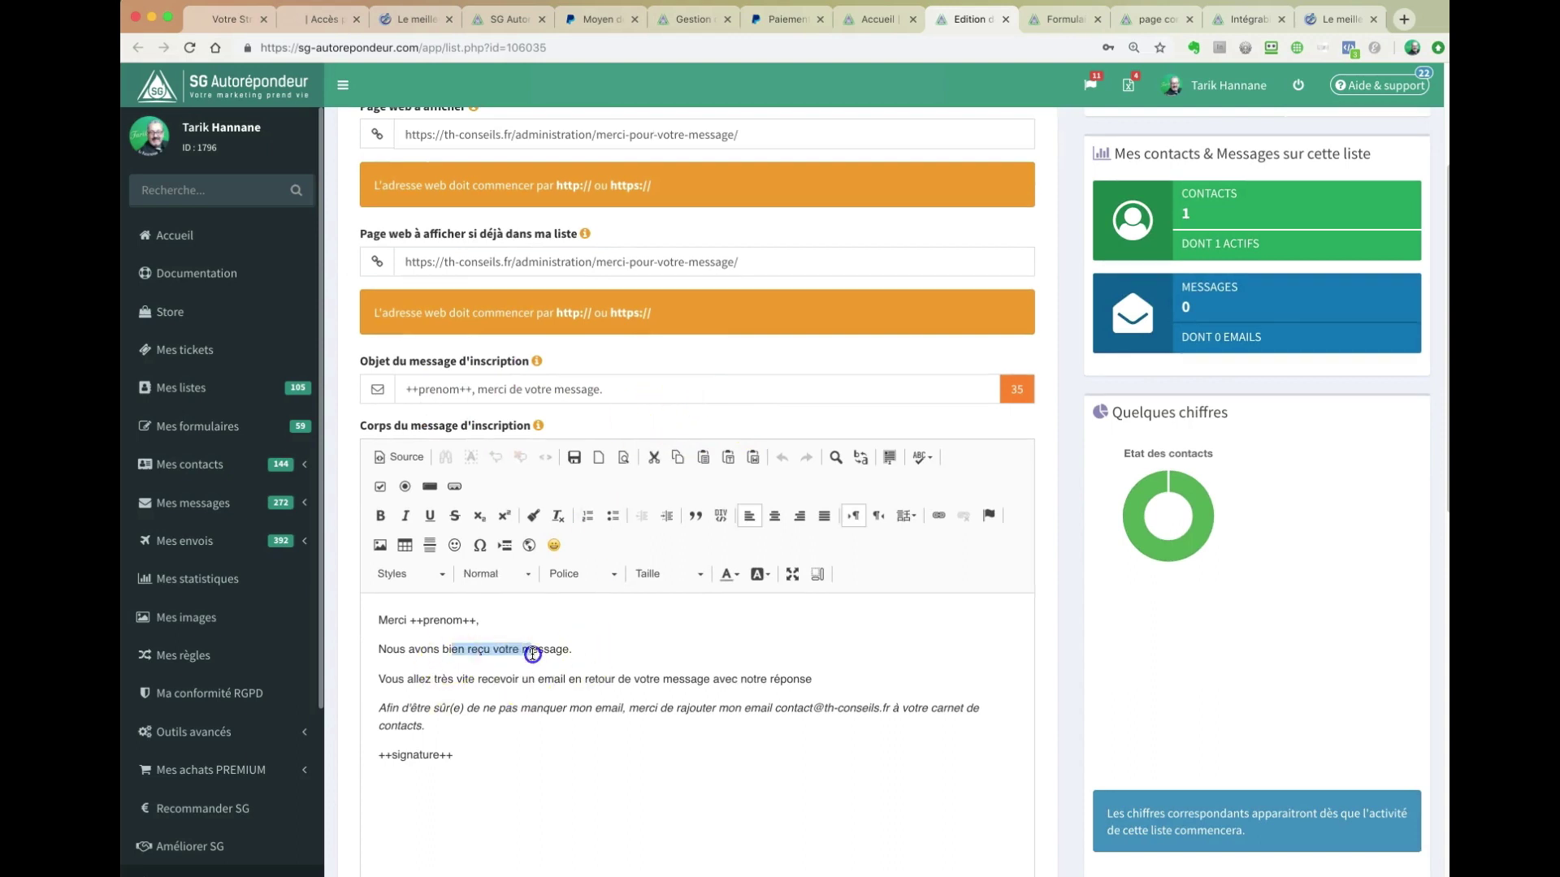
left_click_drag(812, 680, 544, 680)
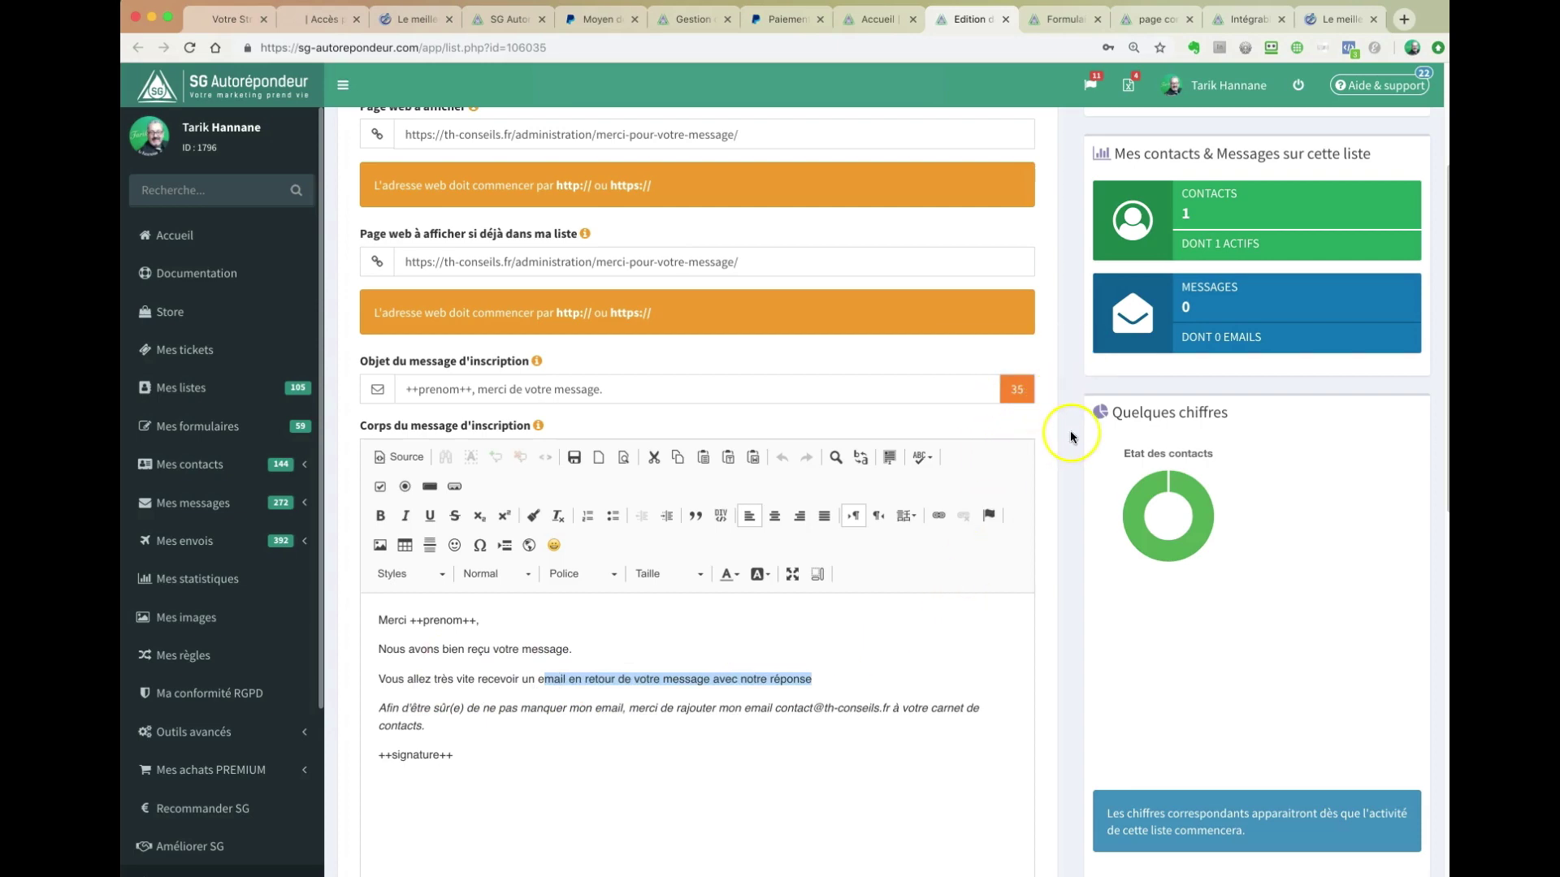
scroll(1069, 432, "up", 2)
scroll(1069, 436, "up", 1)
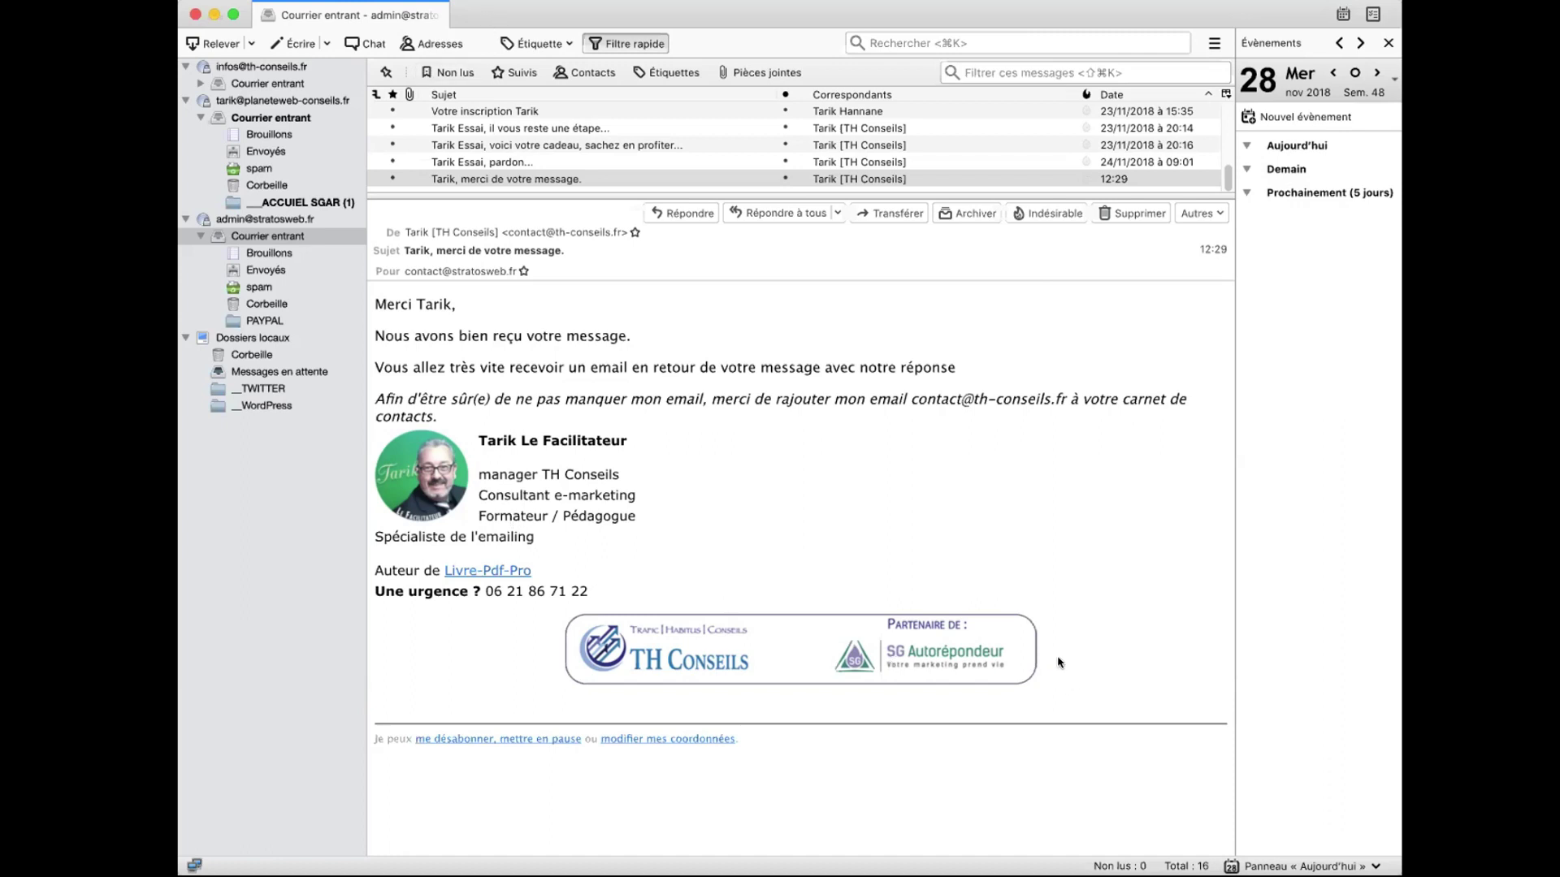
- Highlight the thank-you email's signature and partner banner, then the address readers should add to contacts
mouse_move(1060, 661)
left_mouse_down()
mouse_move(561, 516)
mouse_move(461, 443)
mouse_move(386, 431)
left_mouse_up()
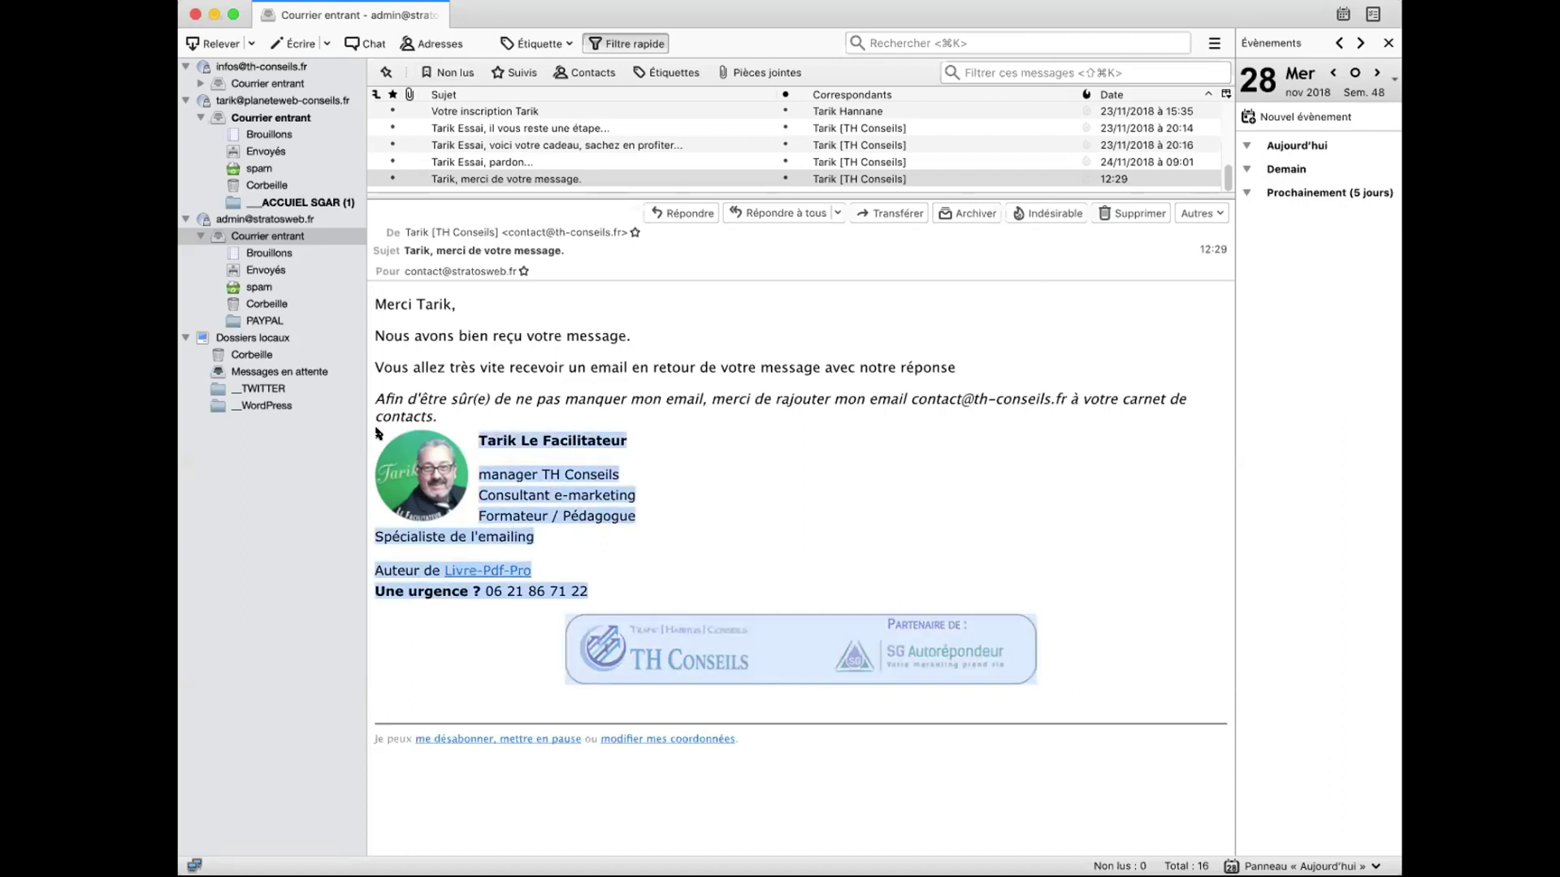
left_click(865, 391)
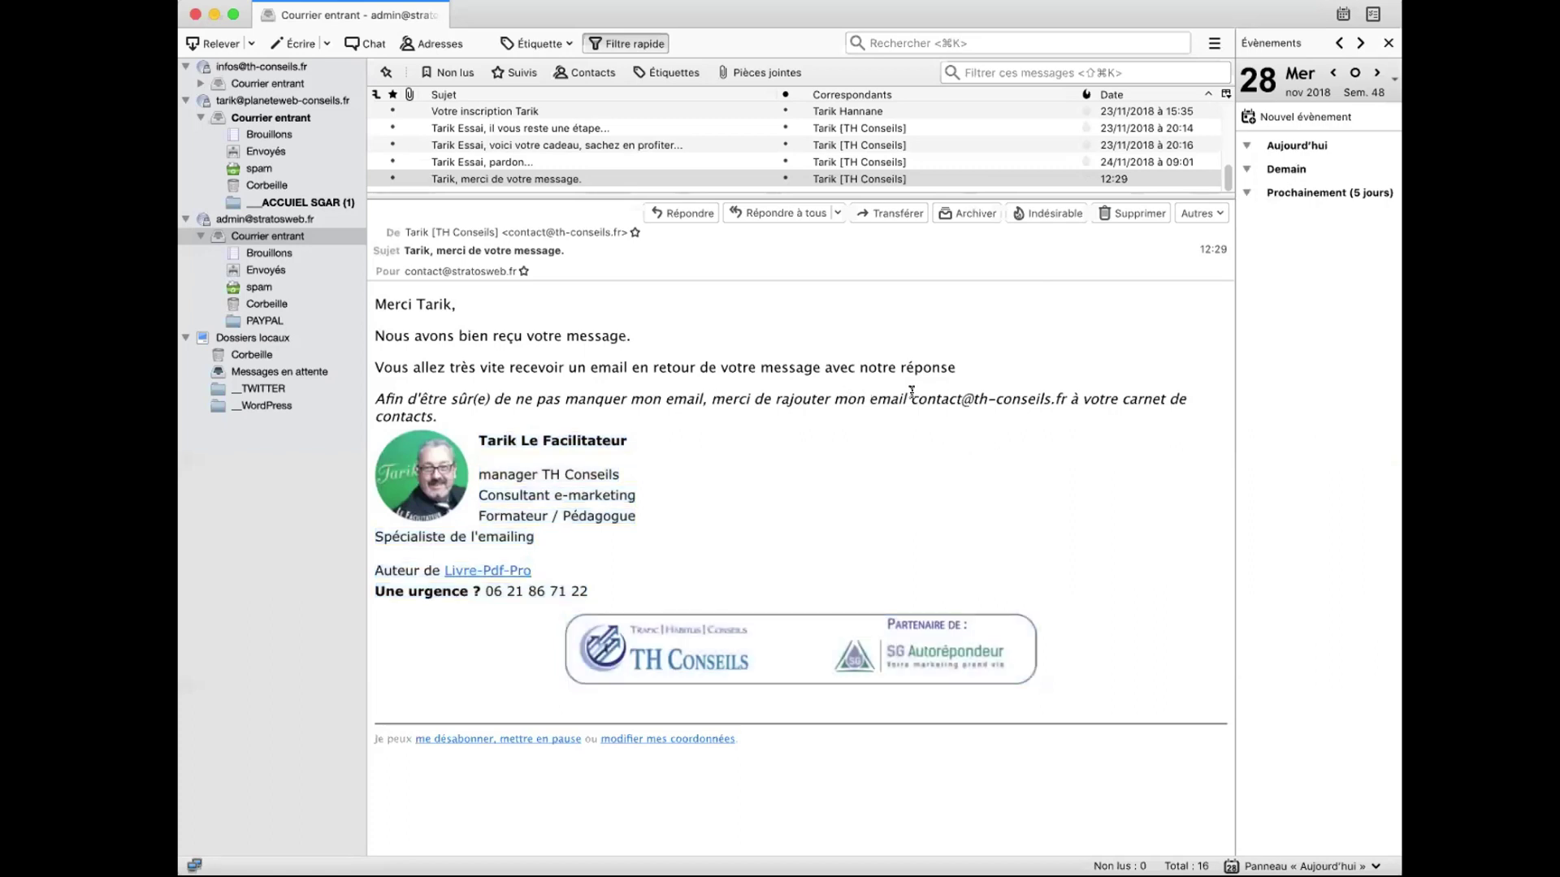
left_click_drag(914, 393, 1060, 393)
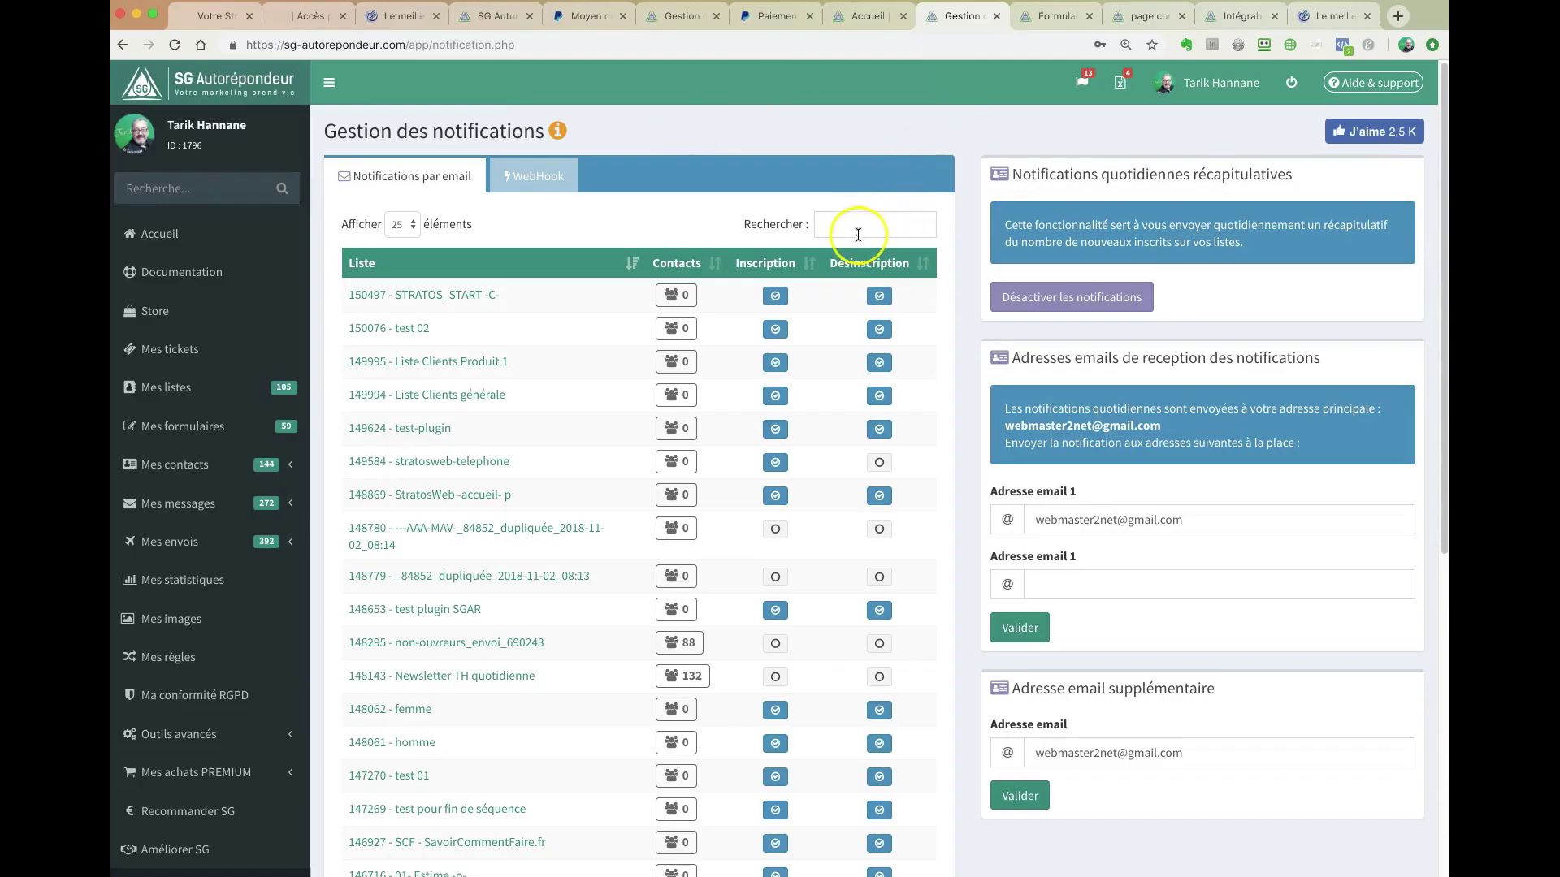
- Filter the notification settings to list 106035 and point out its sign-up and daily summary notifications
left_click(859, 229)
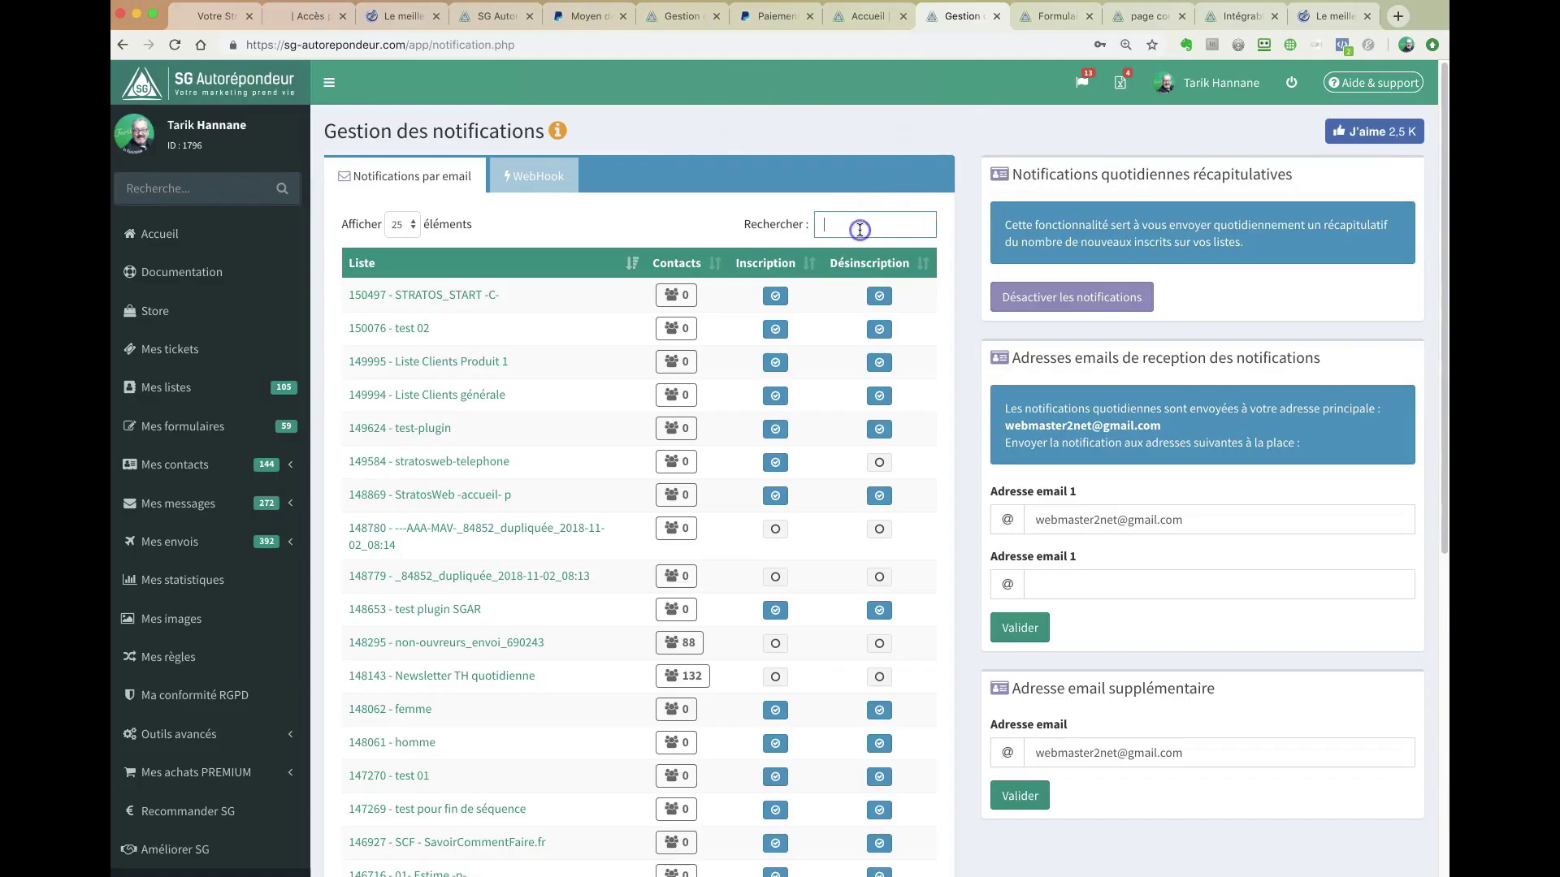
type("106")
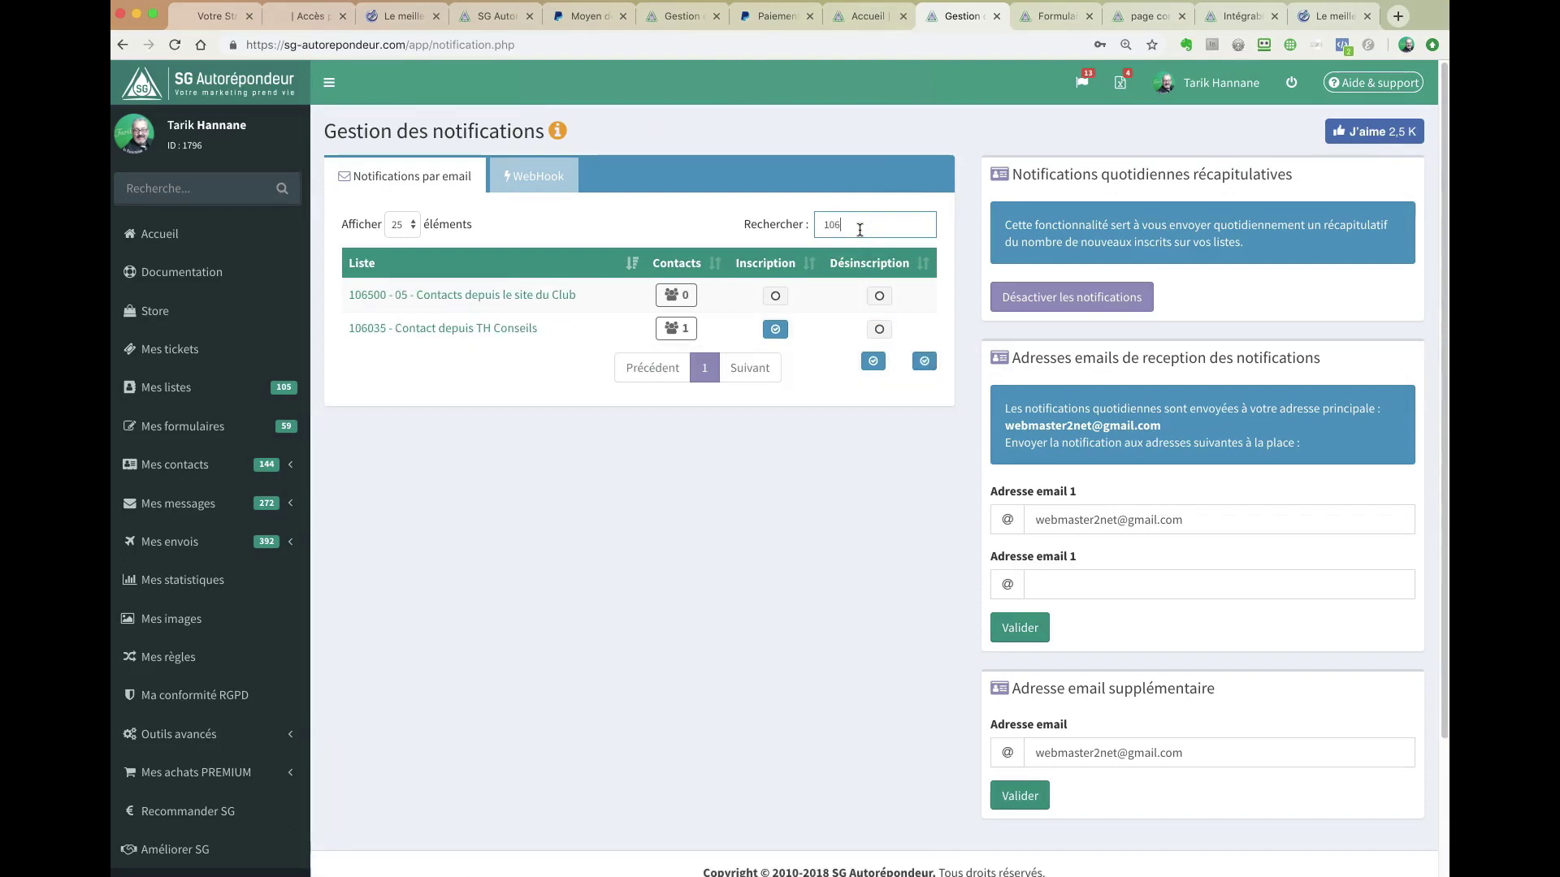
type("035")
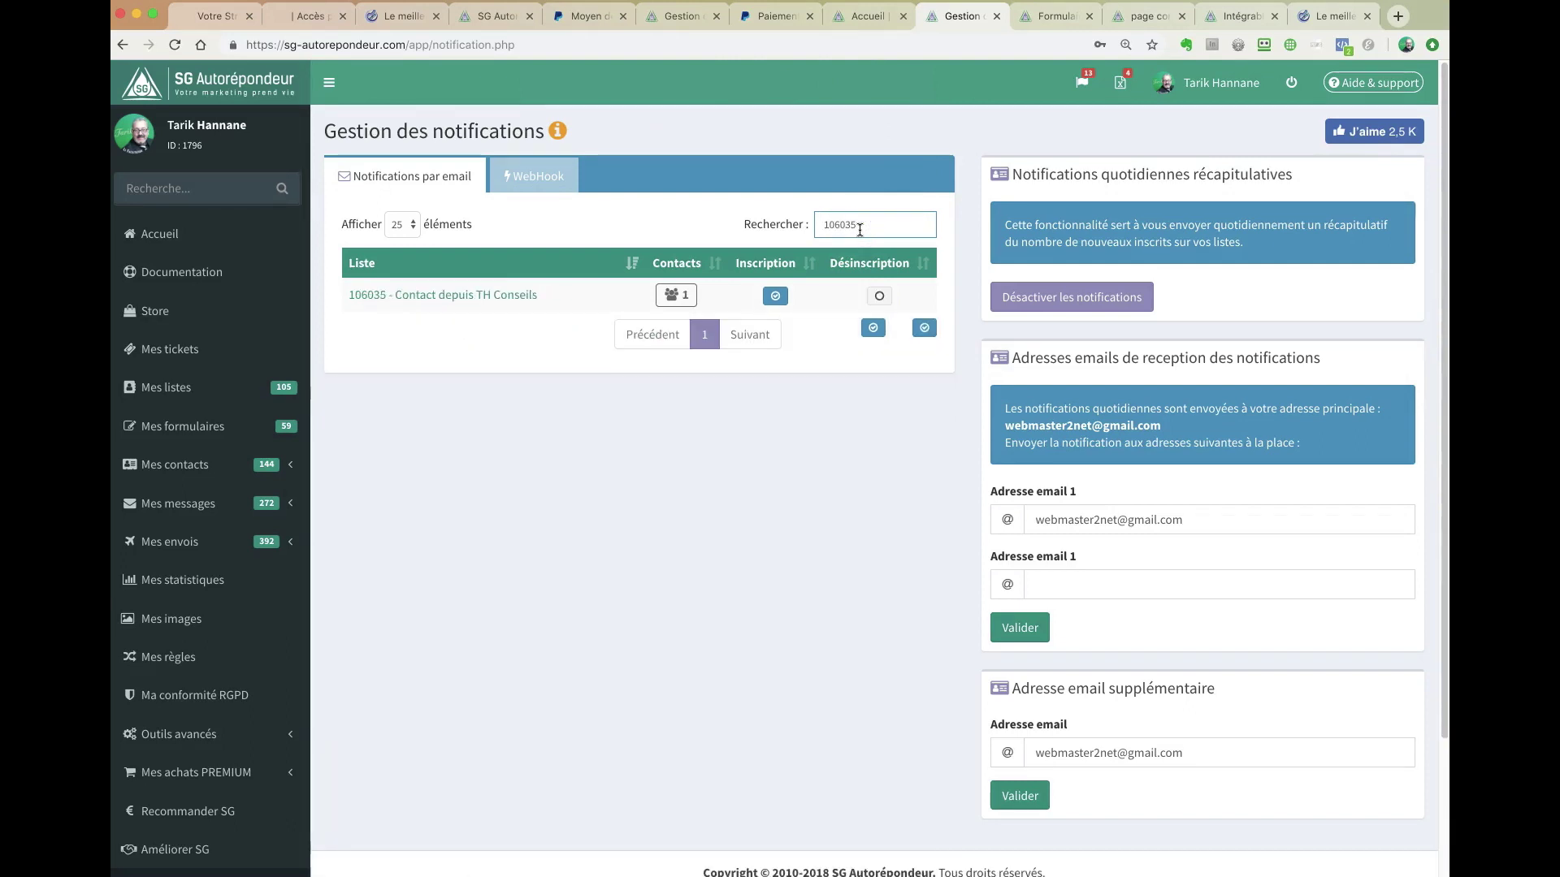
left_click(777, 296)
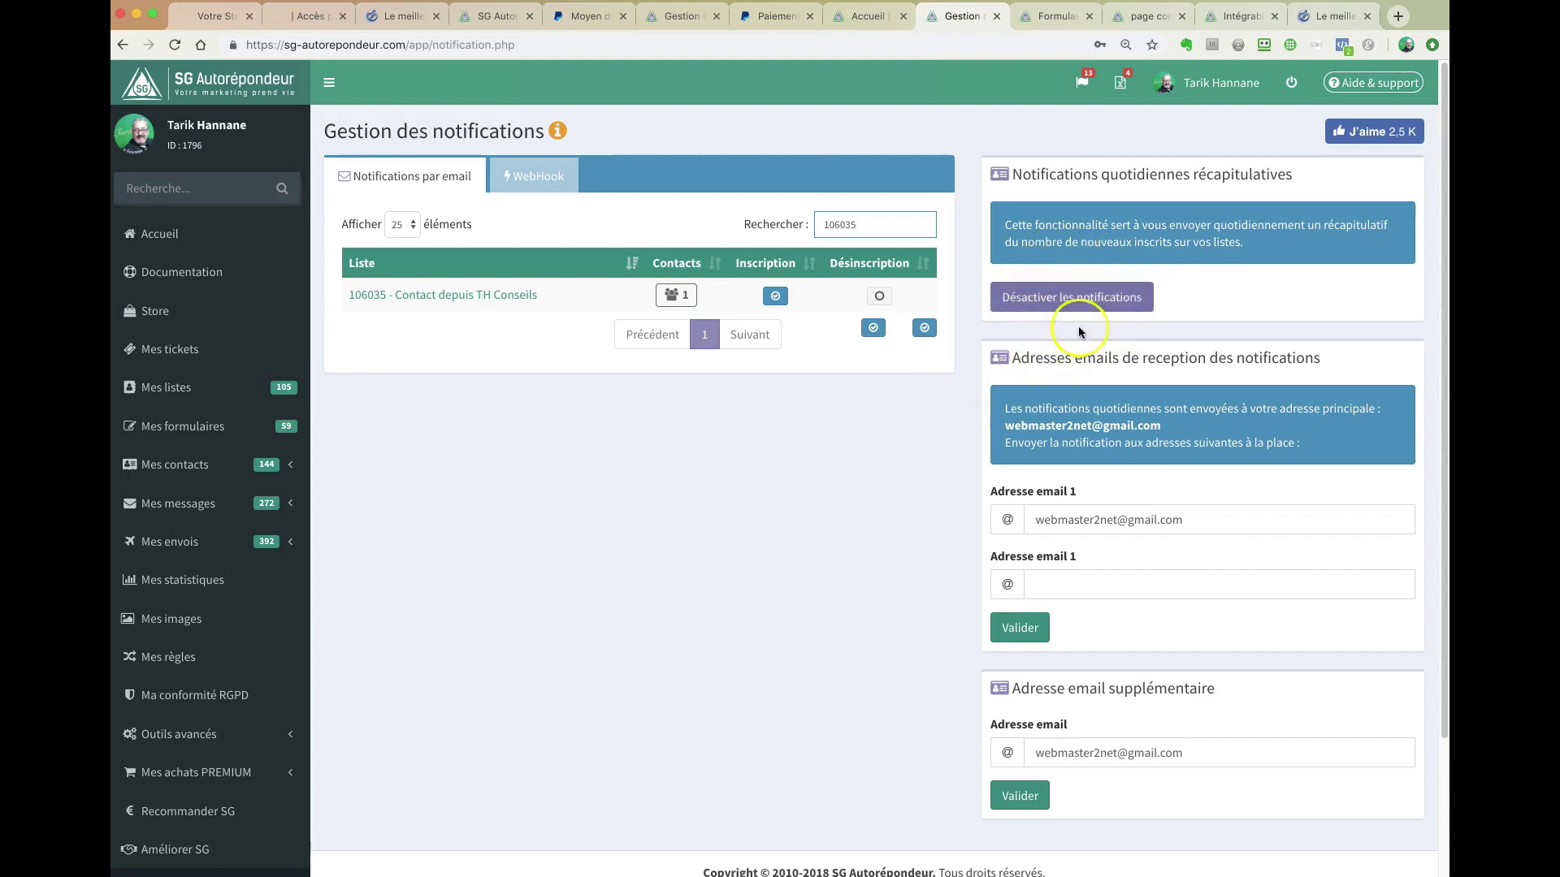
left_click_drag(1098, 177, 1249, 174)
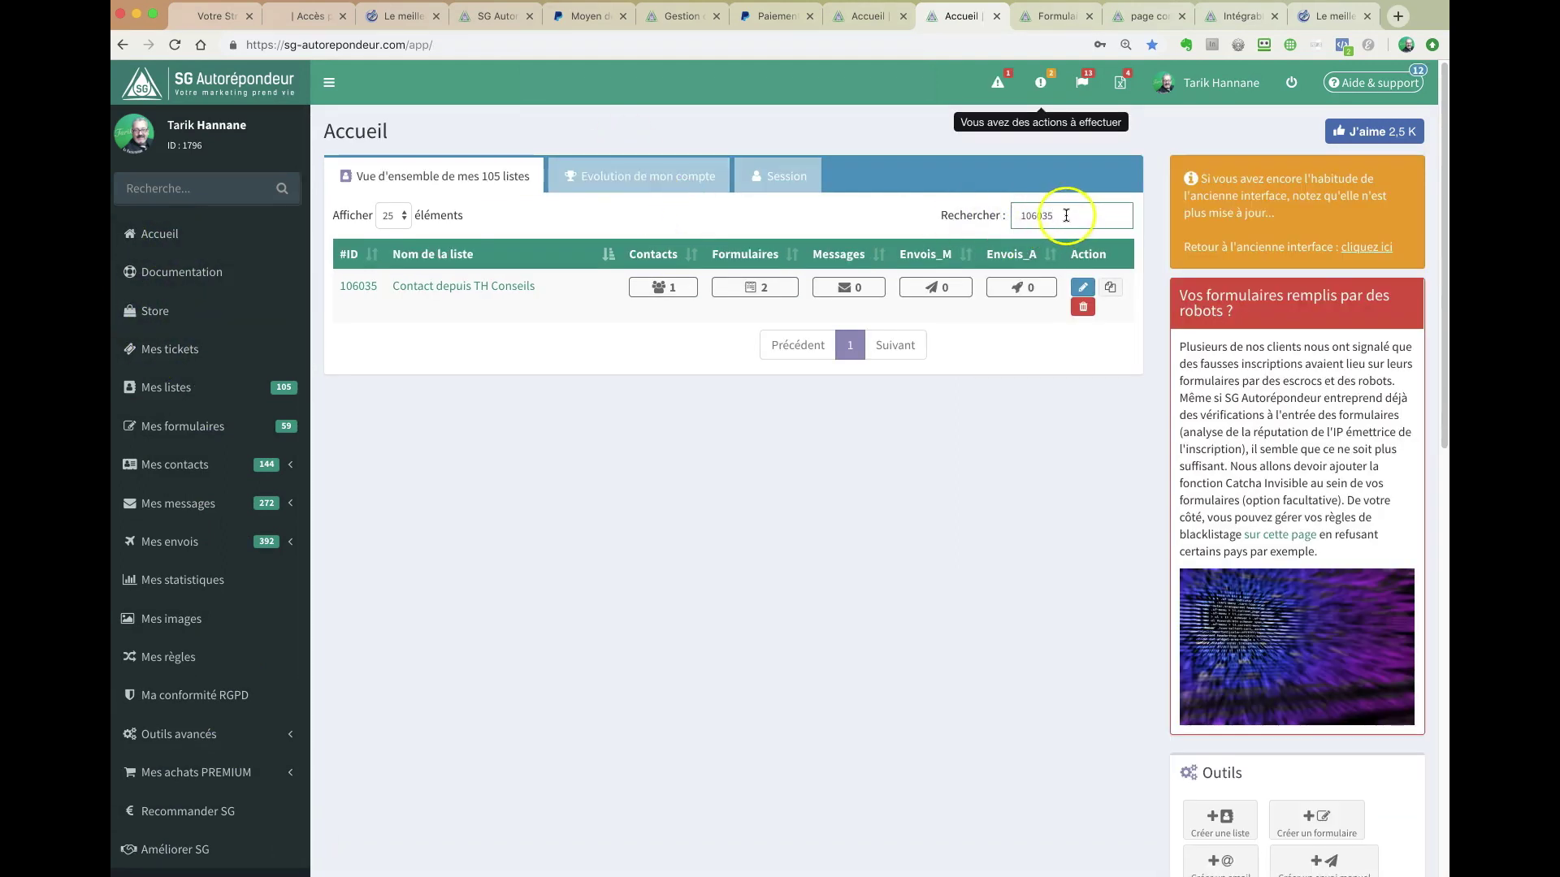
- Open list 106035's contacts and then the record of its one subscribed contact
left_click(664, 288)
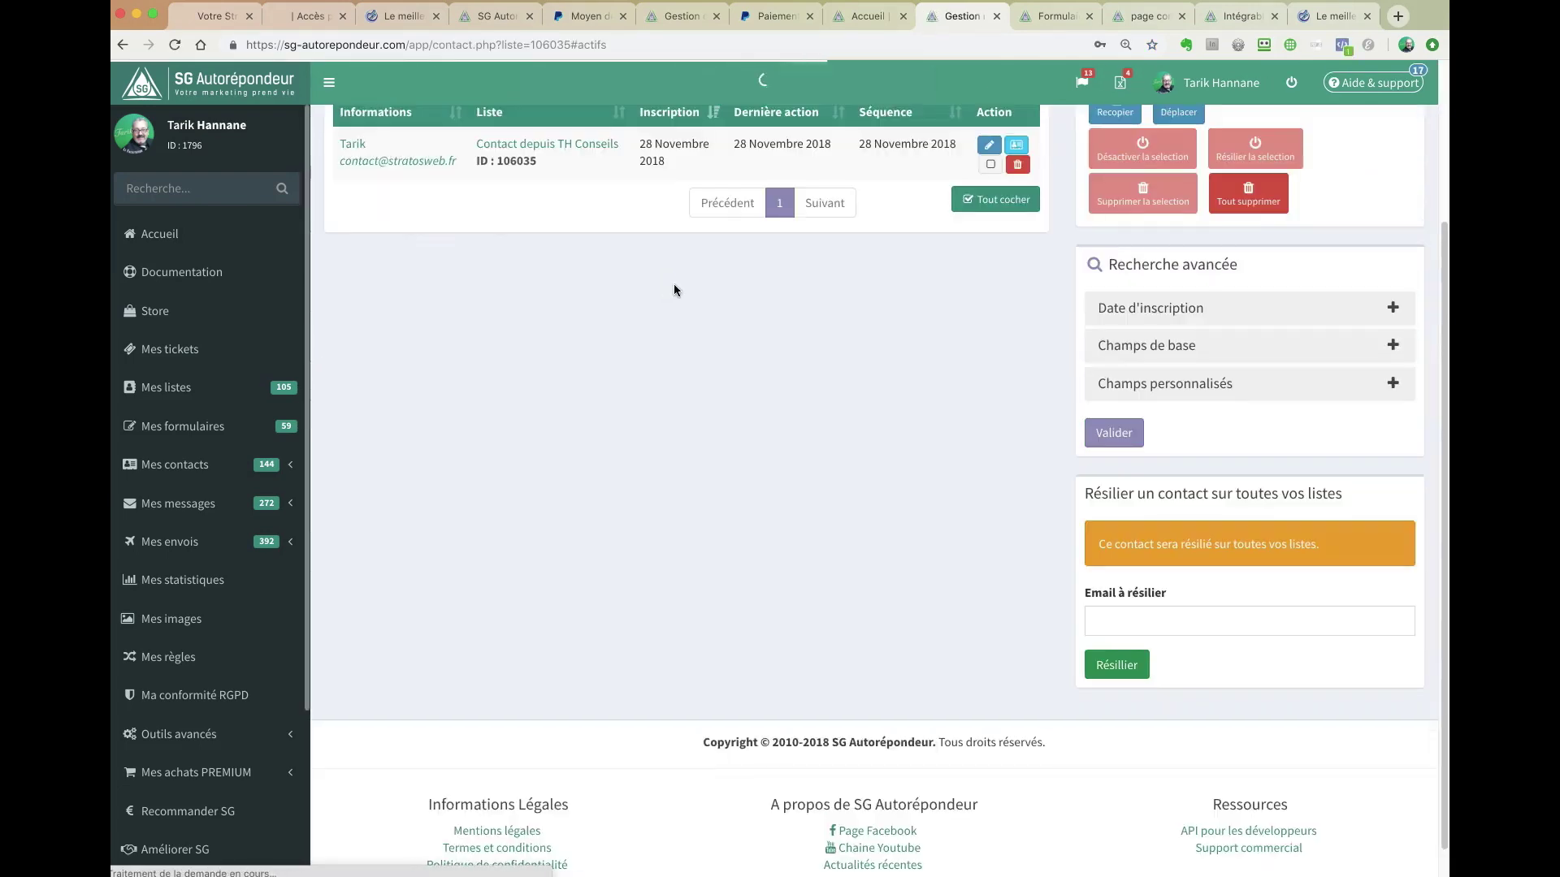
scroll(675, 290, "up", 3)
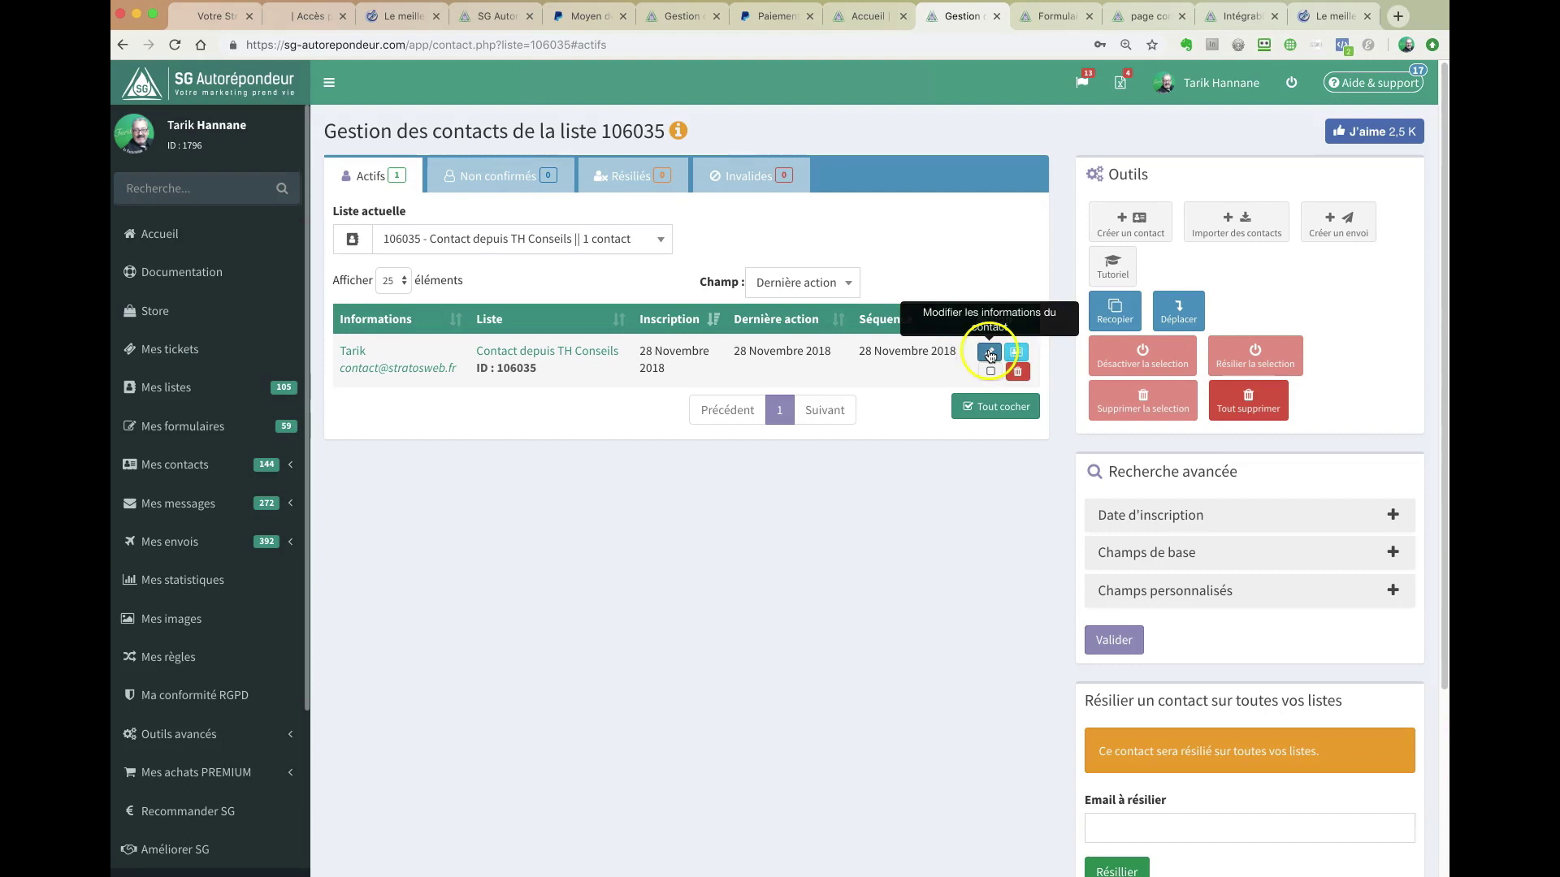
left_click(398, 369)
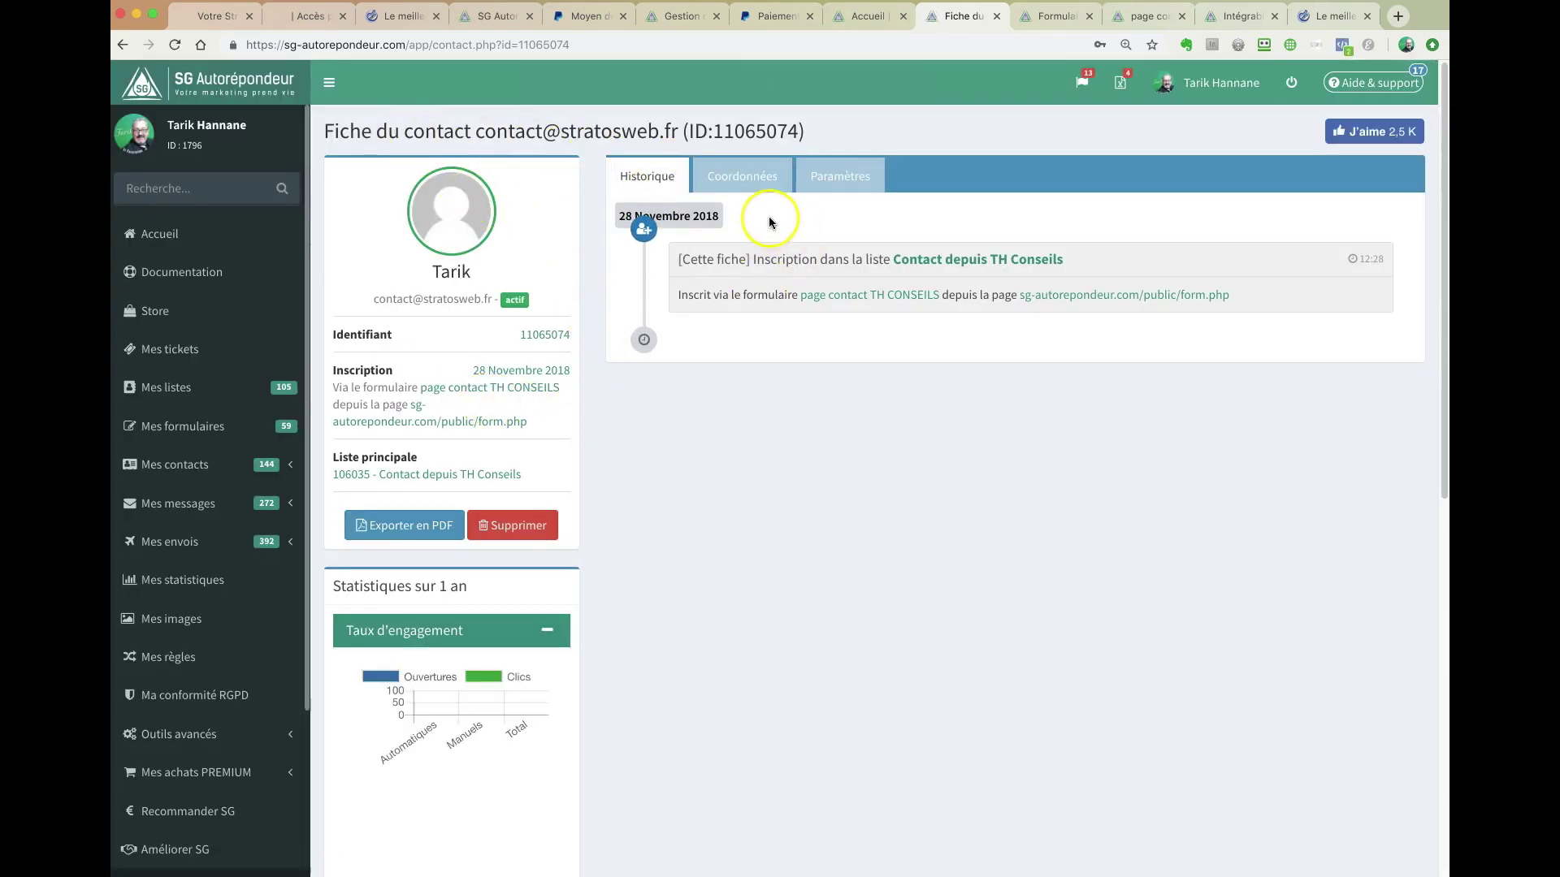
- Show the contact's Coordonnées, the form message in Informations complémentaires, and highlight the stored email address
left_click(742, 177)
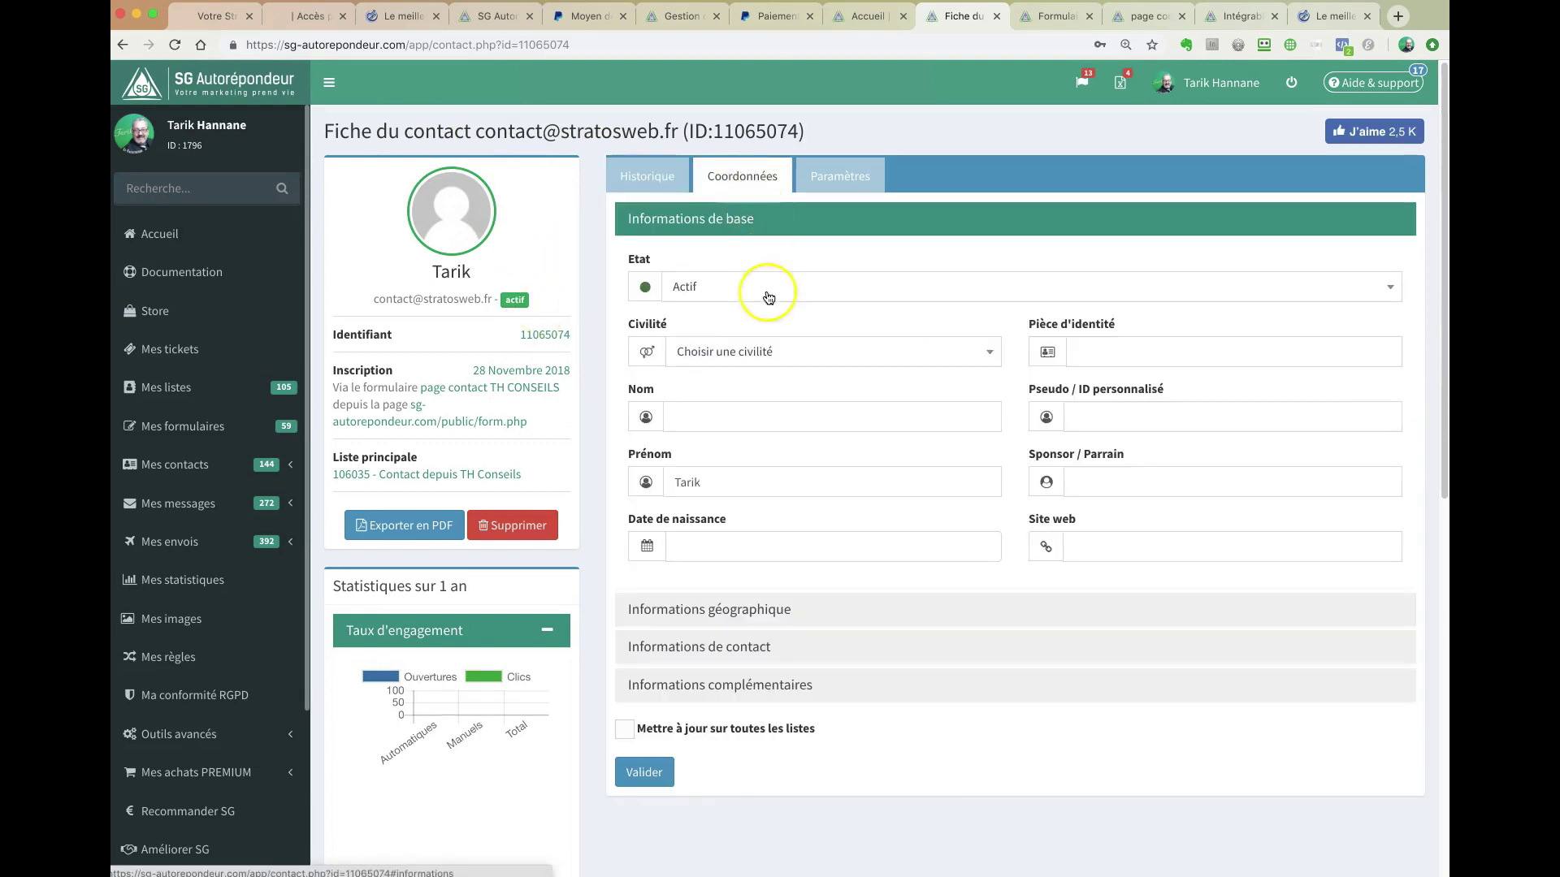
left_click(732, 677)
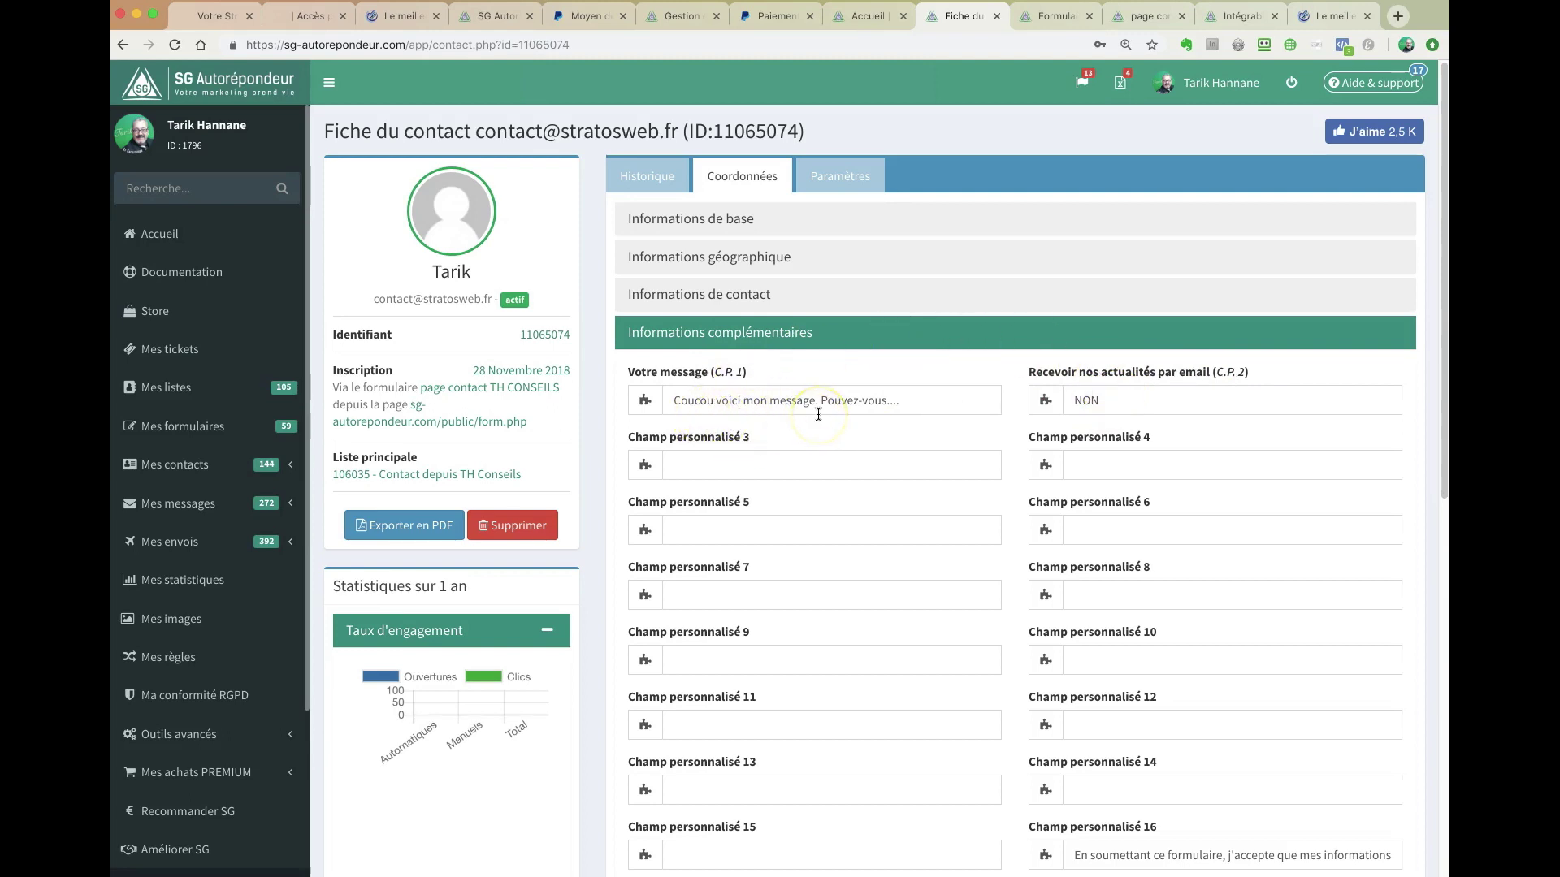
left_click(739, 288)
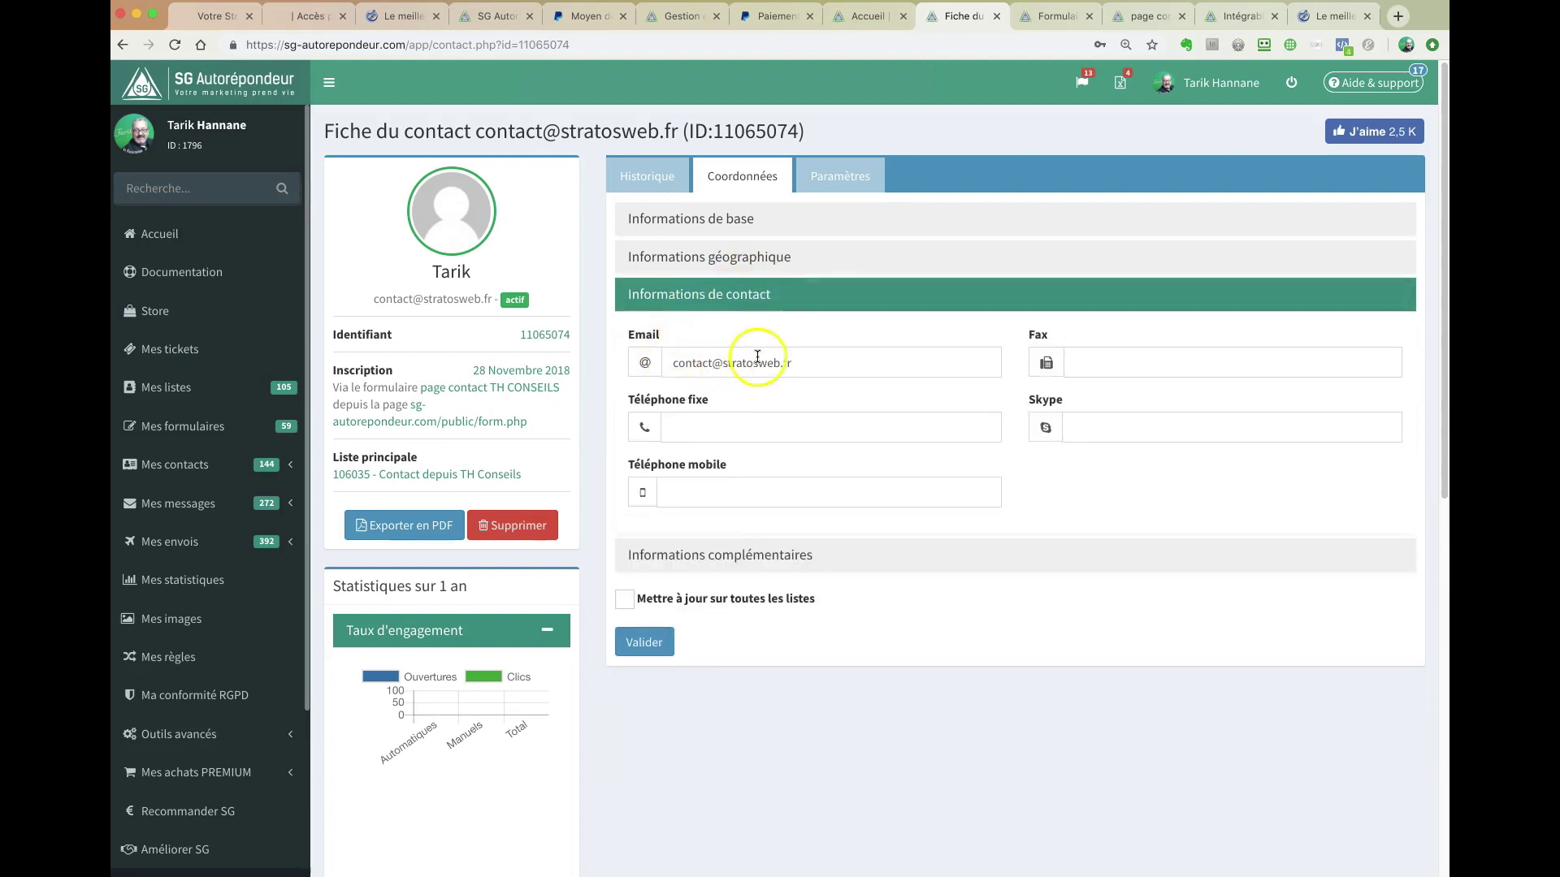
left_click_drag(799, 361, 663, 362)
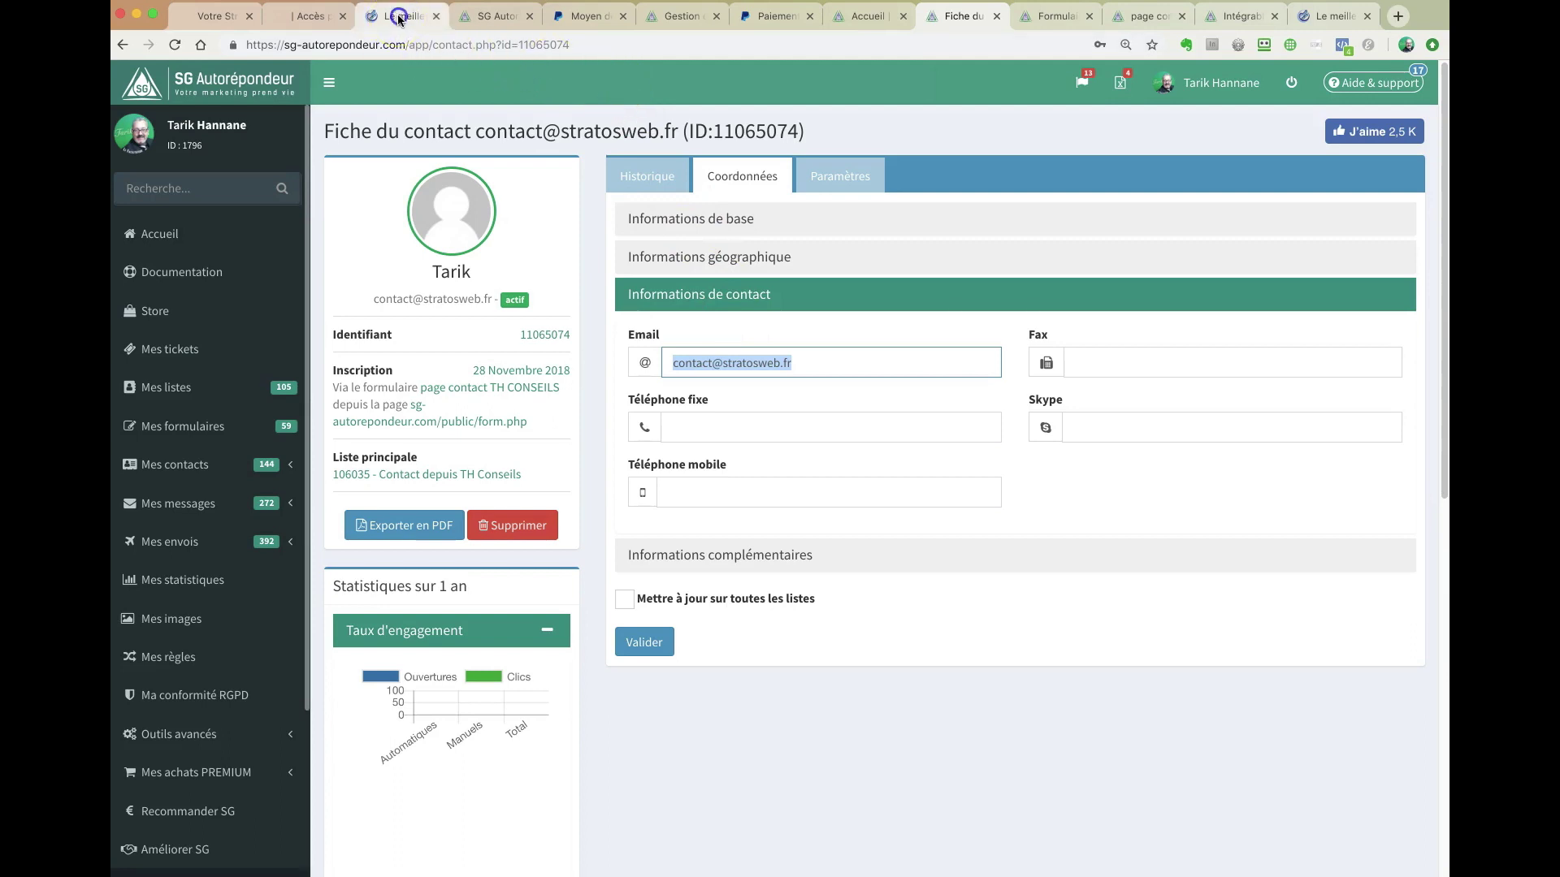
left_click(398, 17)
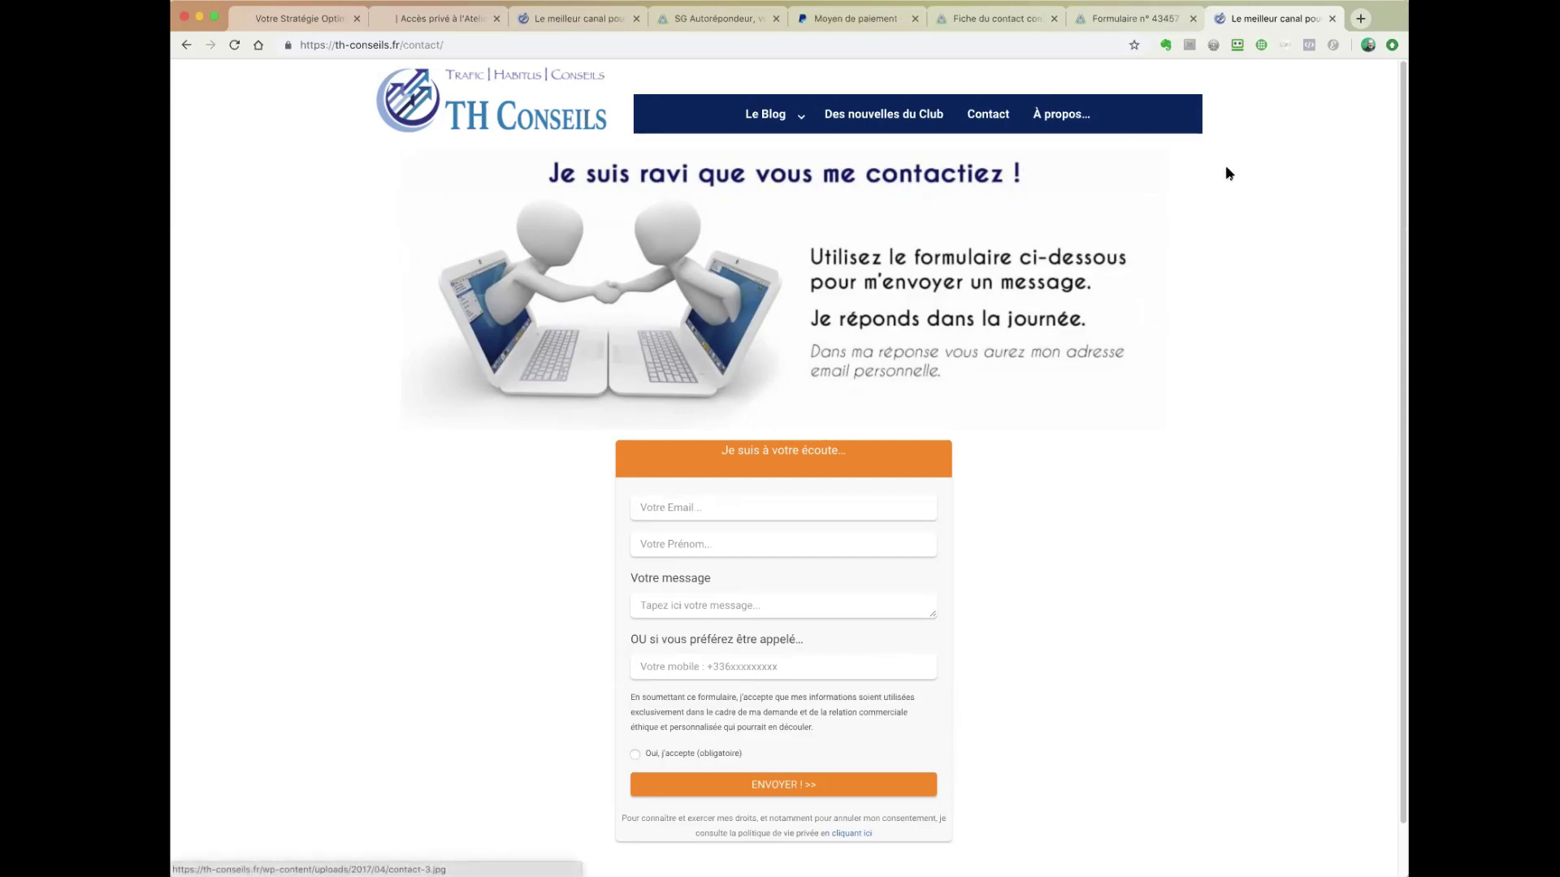
- Return to the editor for form 43457 'page contact TH CONSEILS'
left_click(1101, 19)
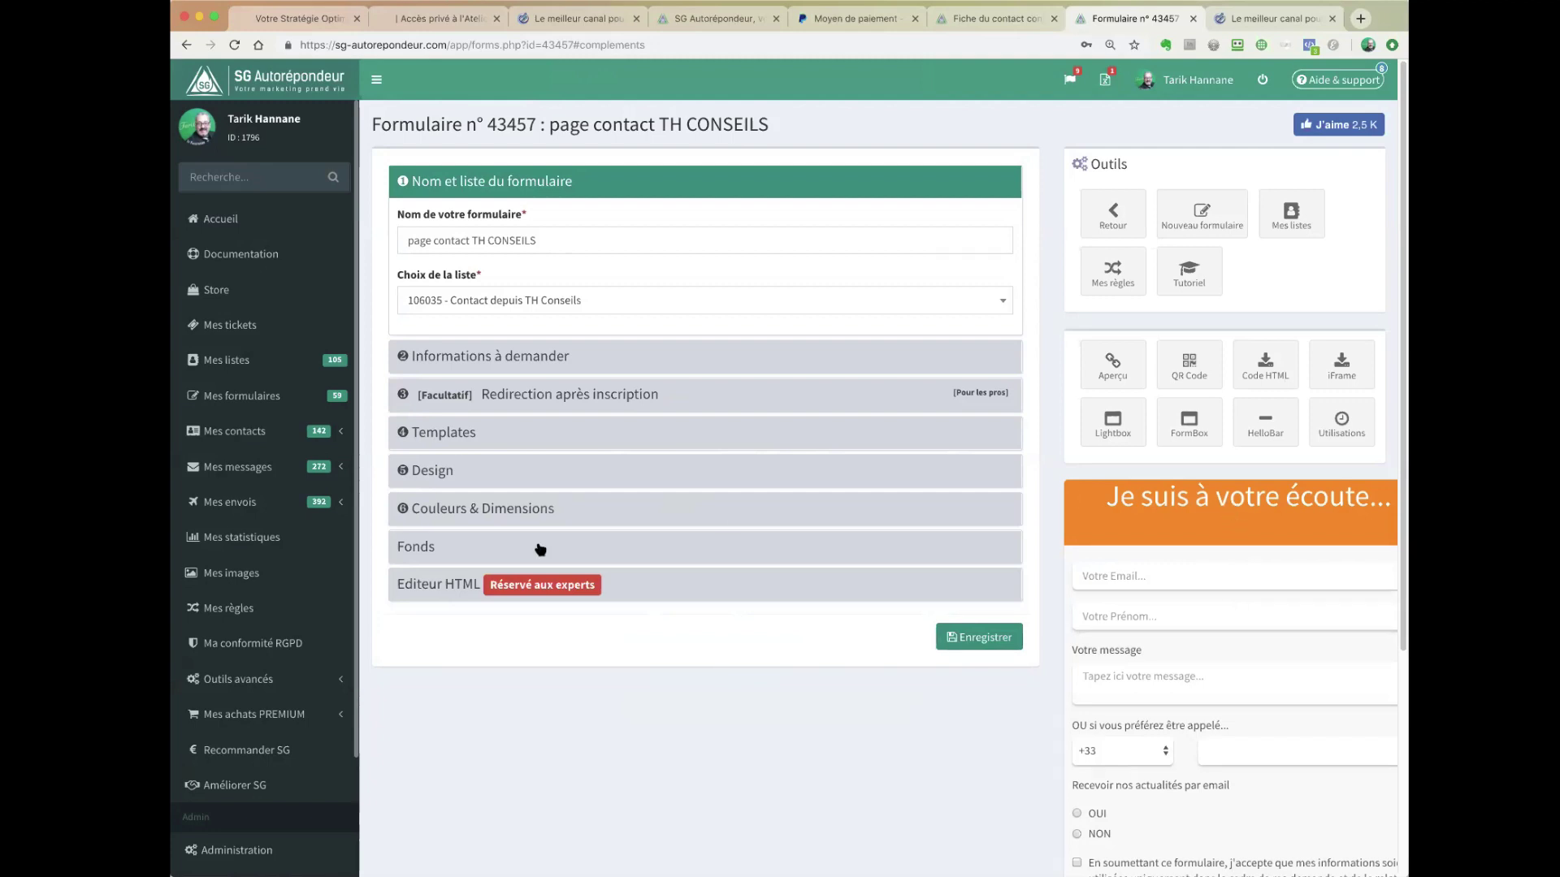
- Preview form 43457 on the Thème Univers background from Fonds and select the preview page's URL
left_click(428, 551)
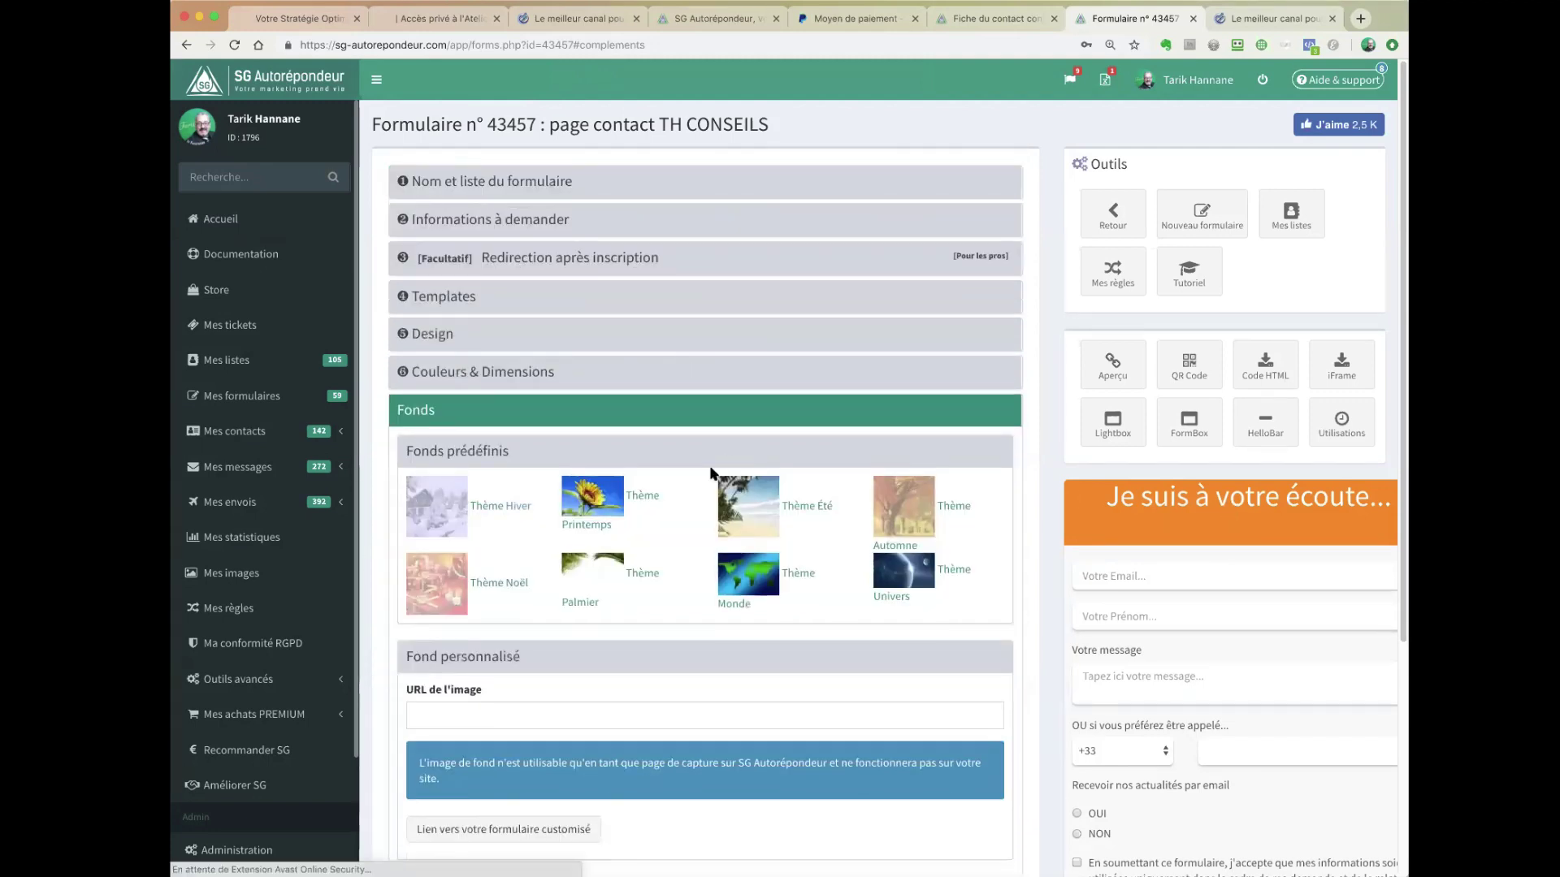
left_click(893, 566)
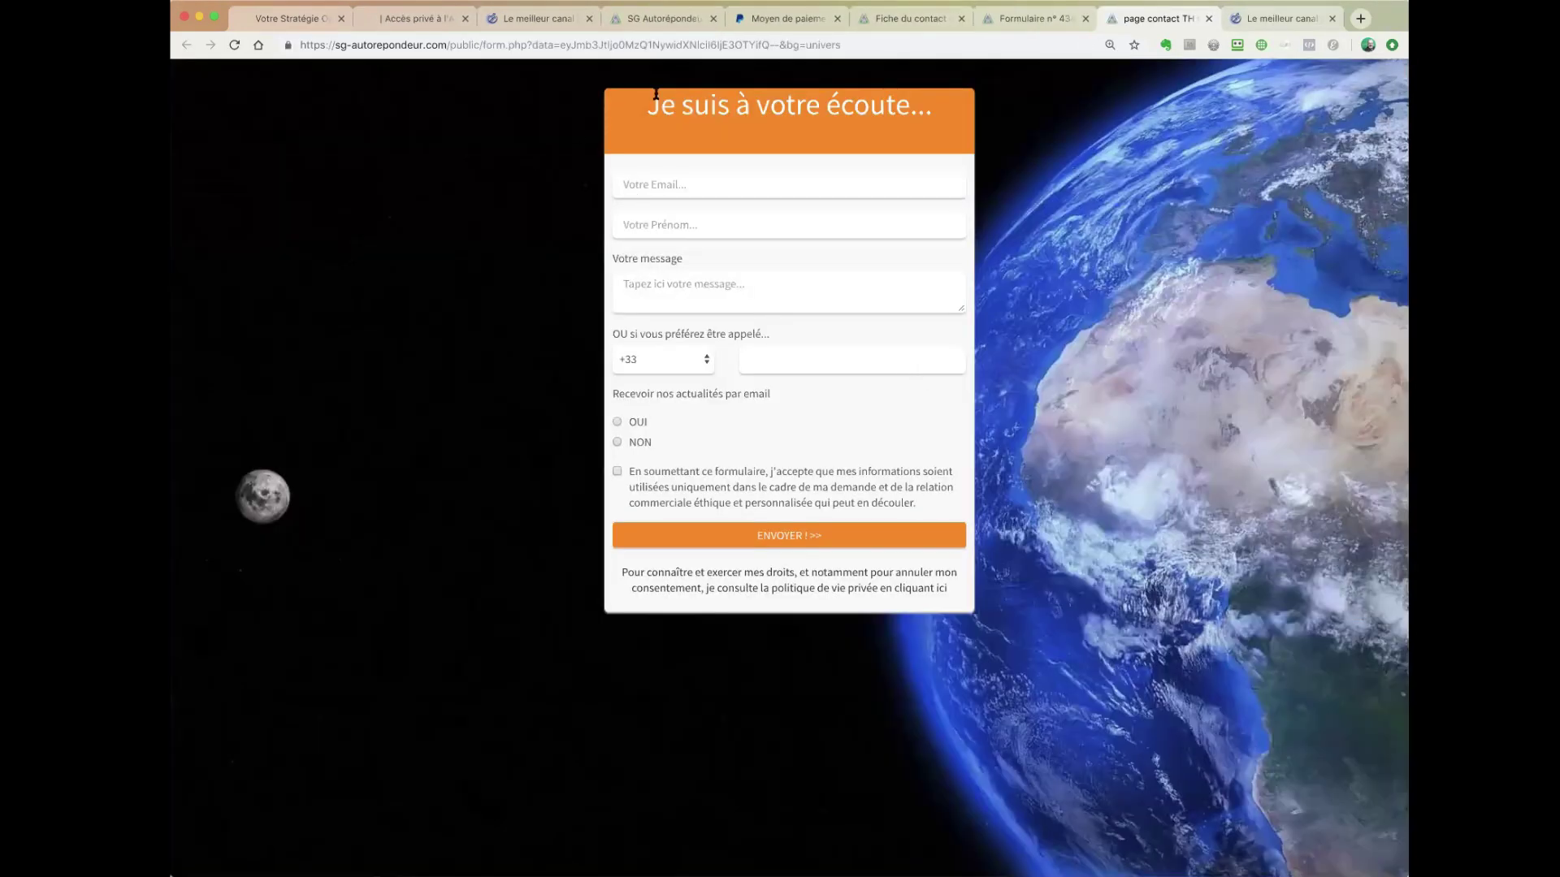
left_click(795, 43)
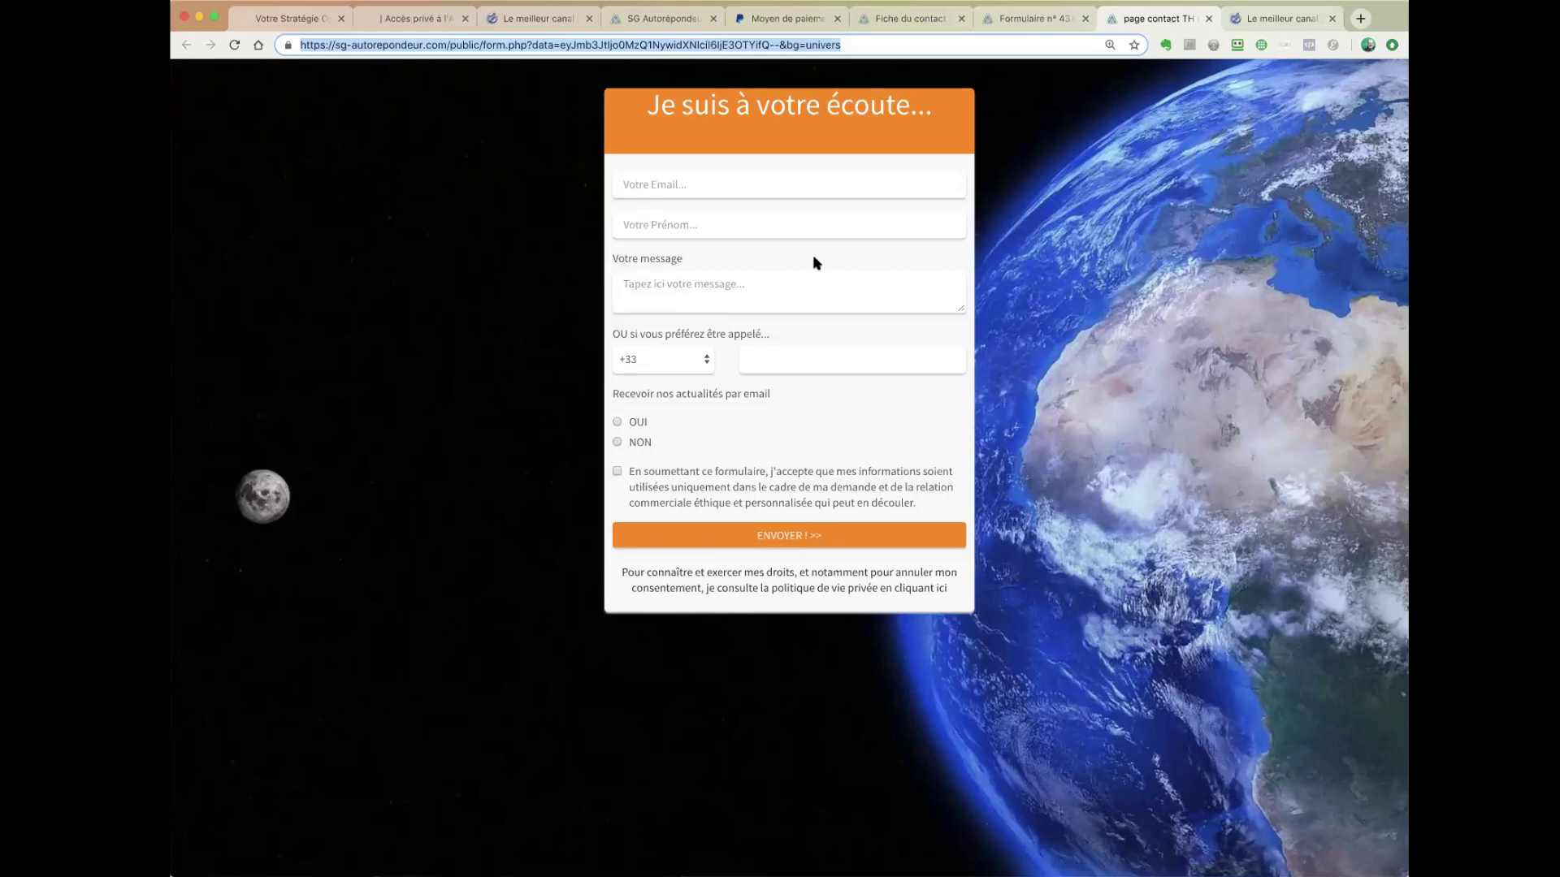
left_click(1263, 20)
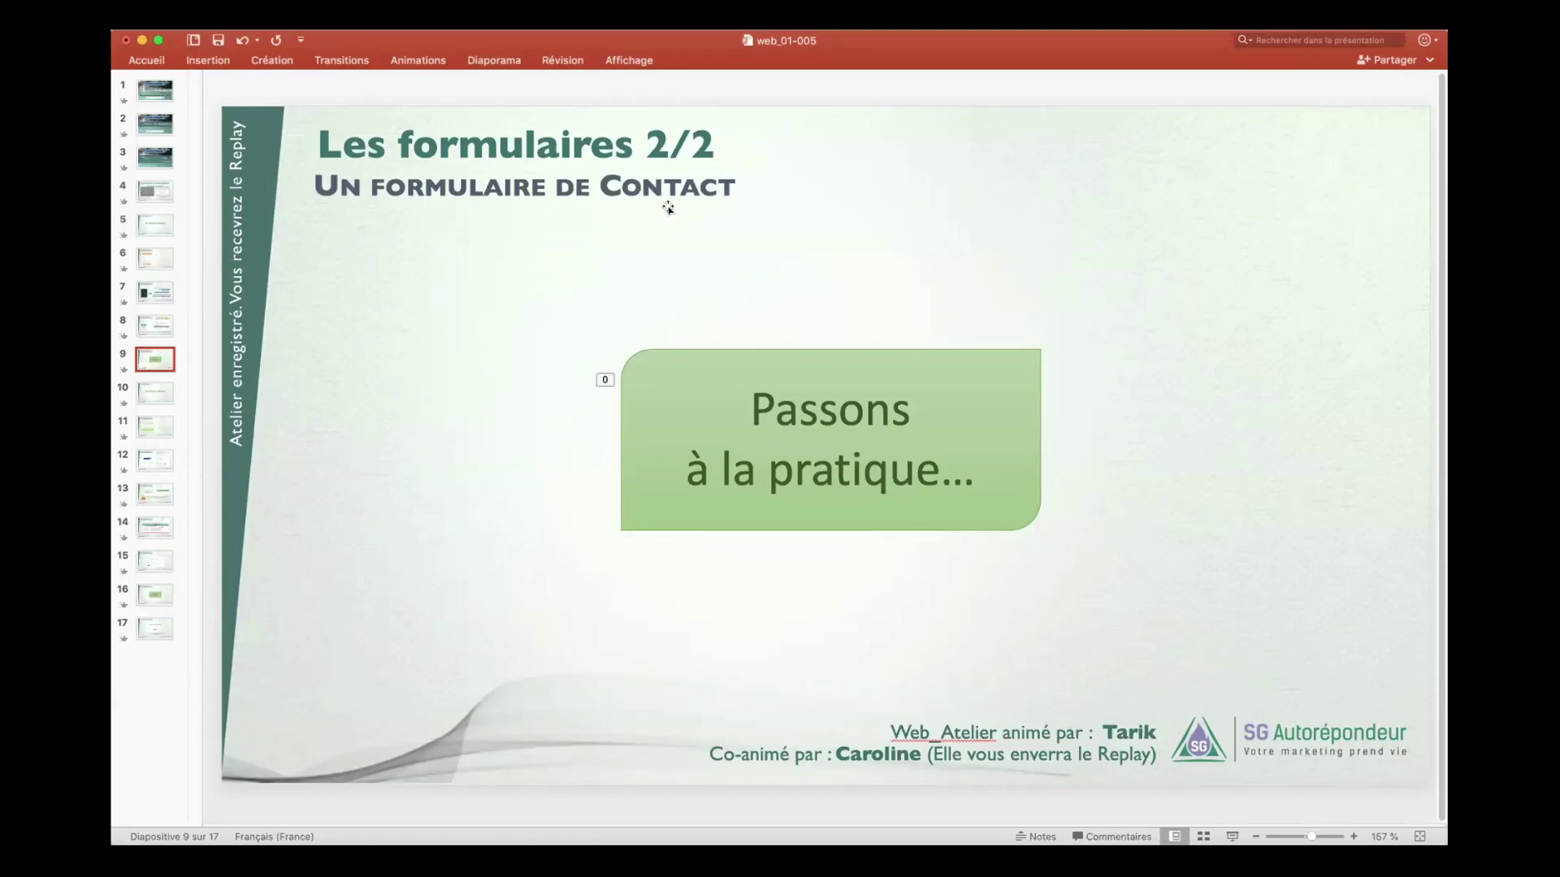
- On slide 8, highlight 'traitement du message' and 'SUPPRIMER' in the reminder, then go to slide 10
left_click(159, 326)
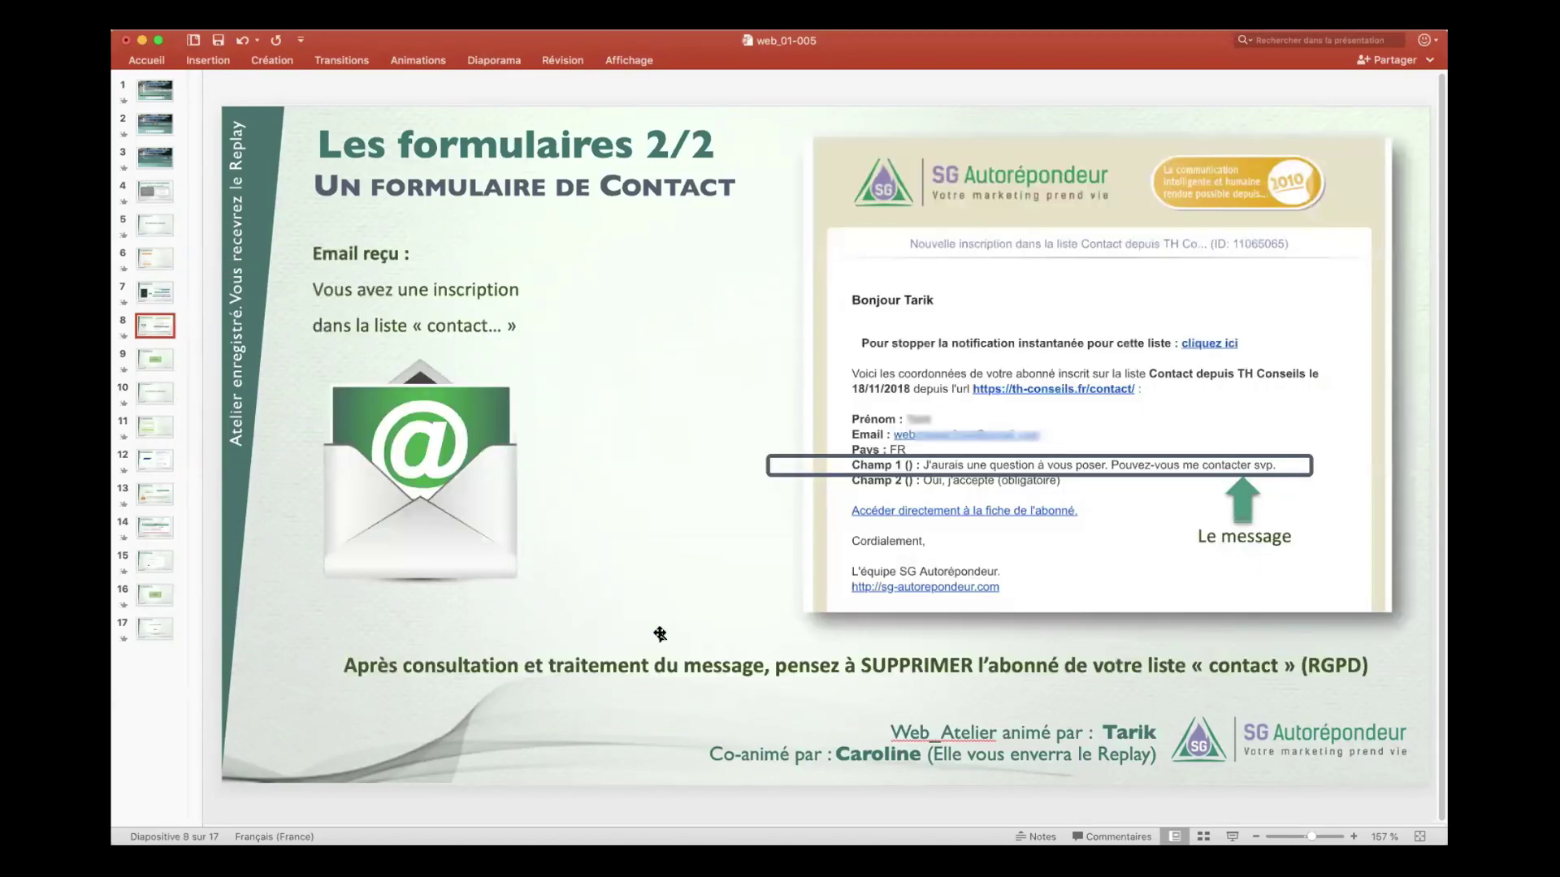
left_click_drag(614, 665, 748, 666)
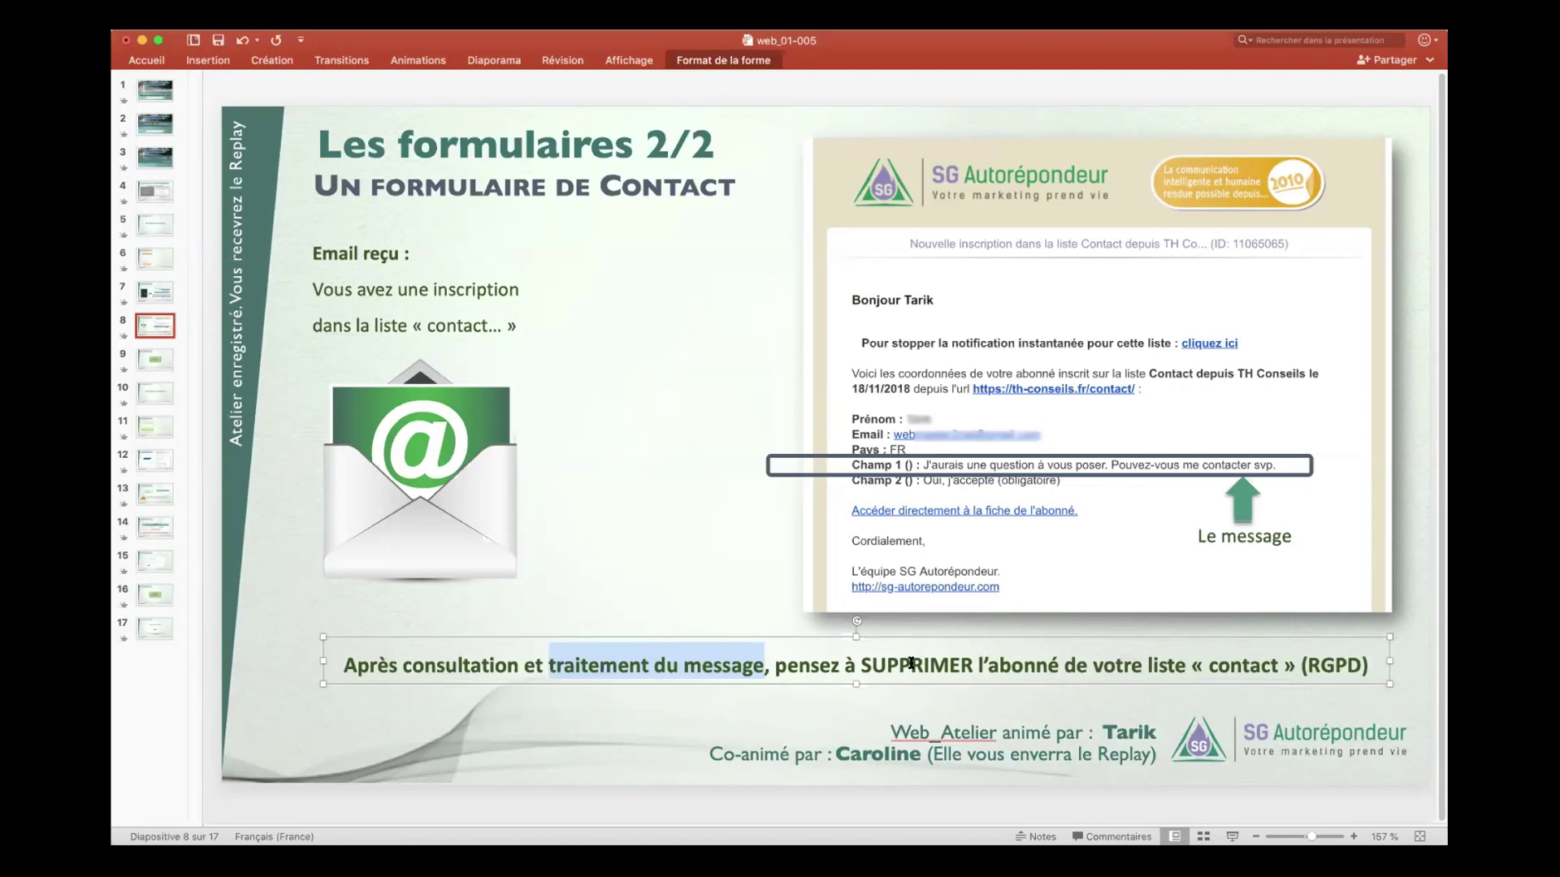
left_click(912, 665)
left_click_drag(884, 665, 1036, 666)
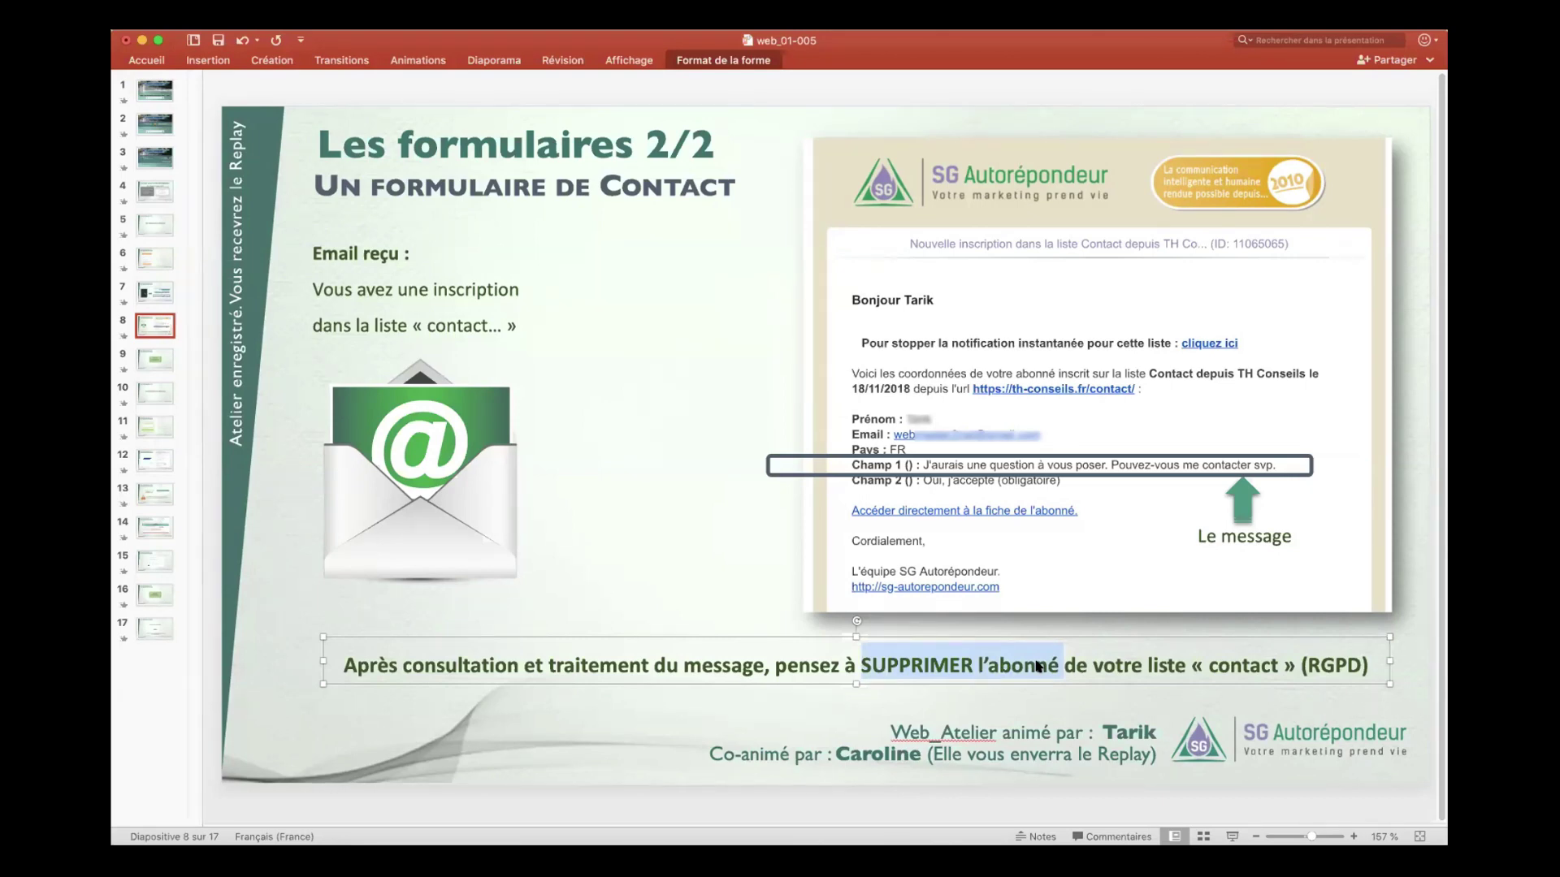
left_click(740, 588)
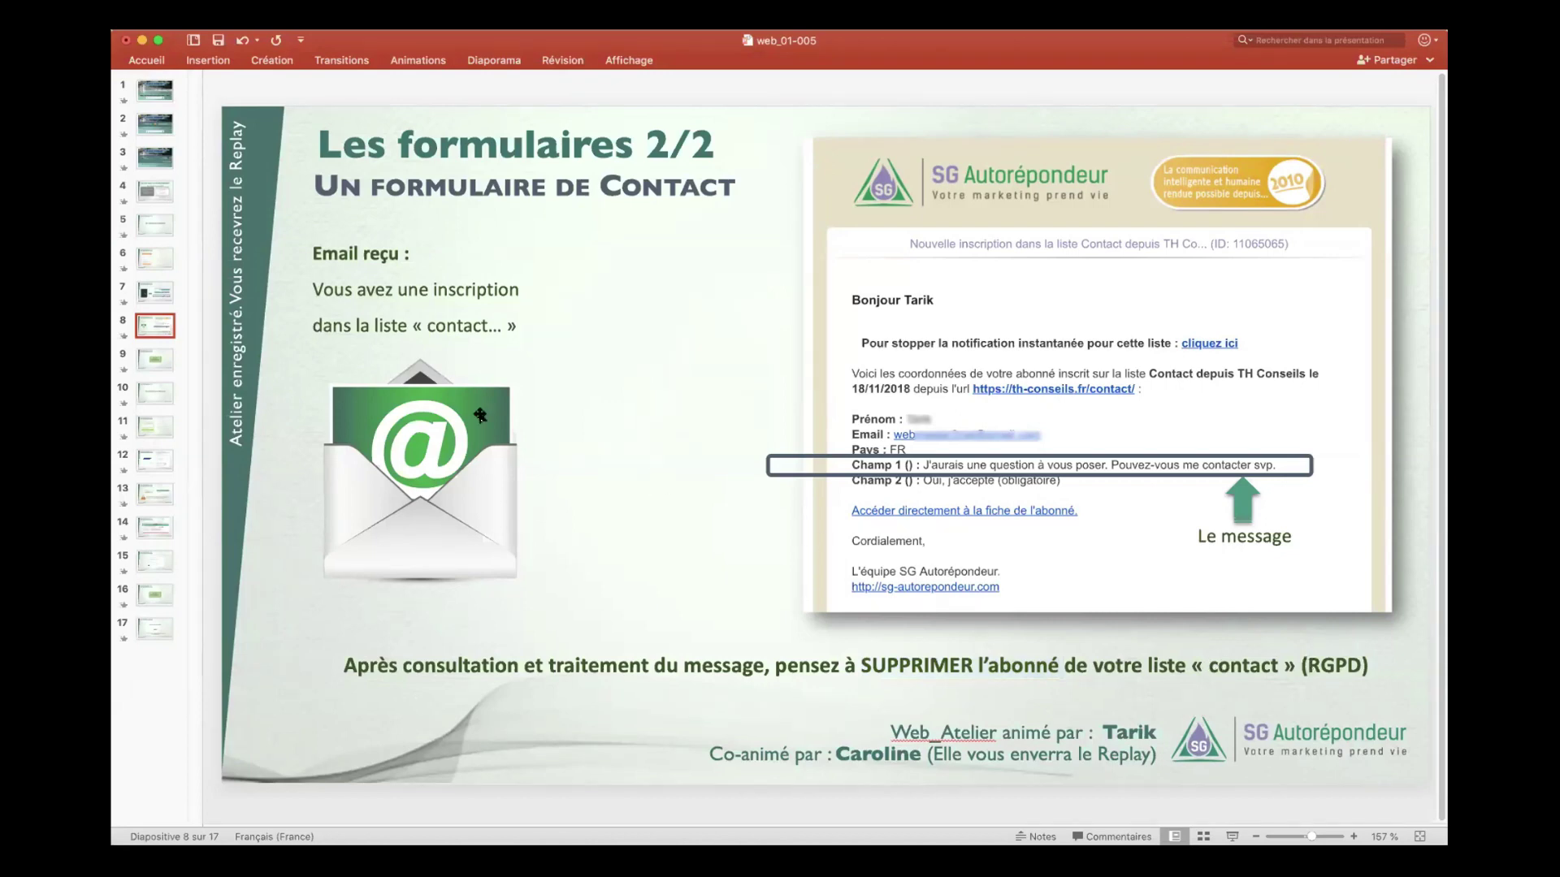
left_click(155, 393)
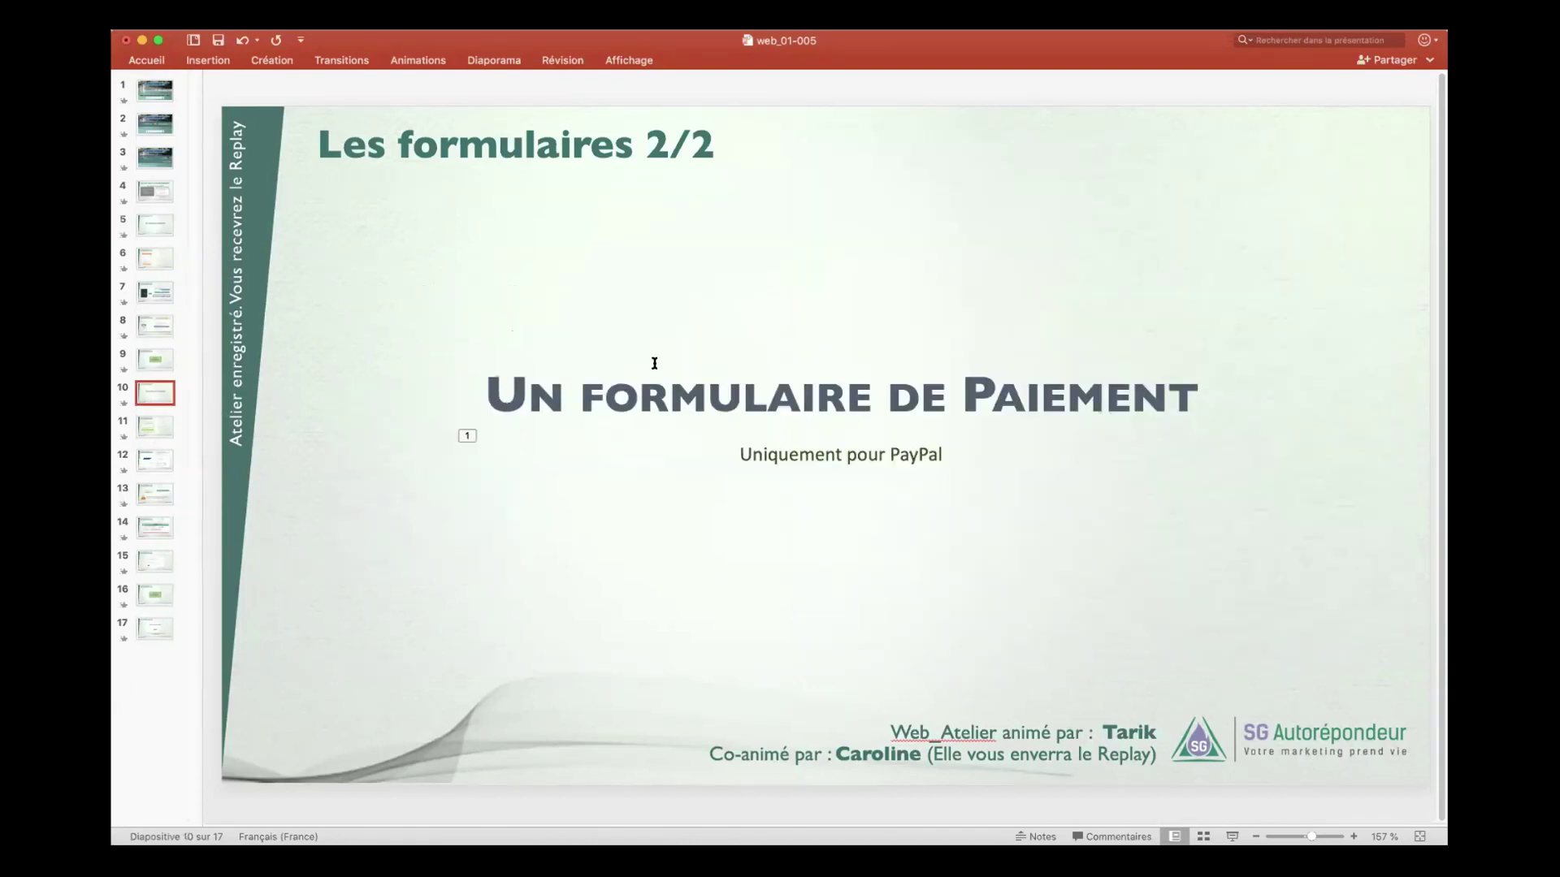
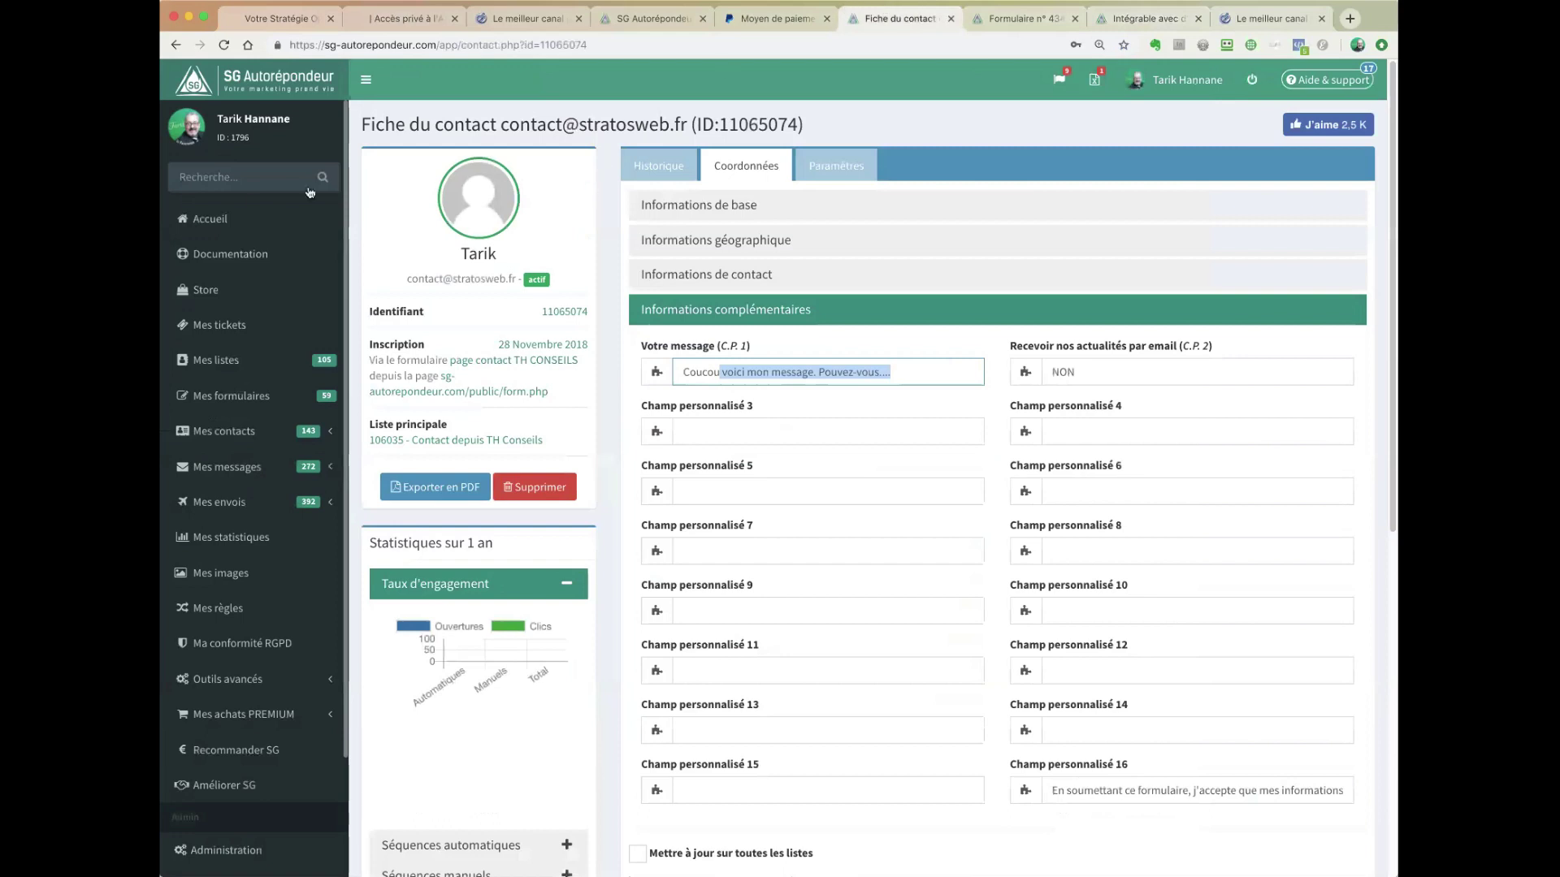
- Return to the account home page after checking the contact's additional information
left_click(362, 202)
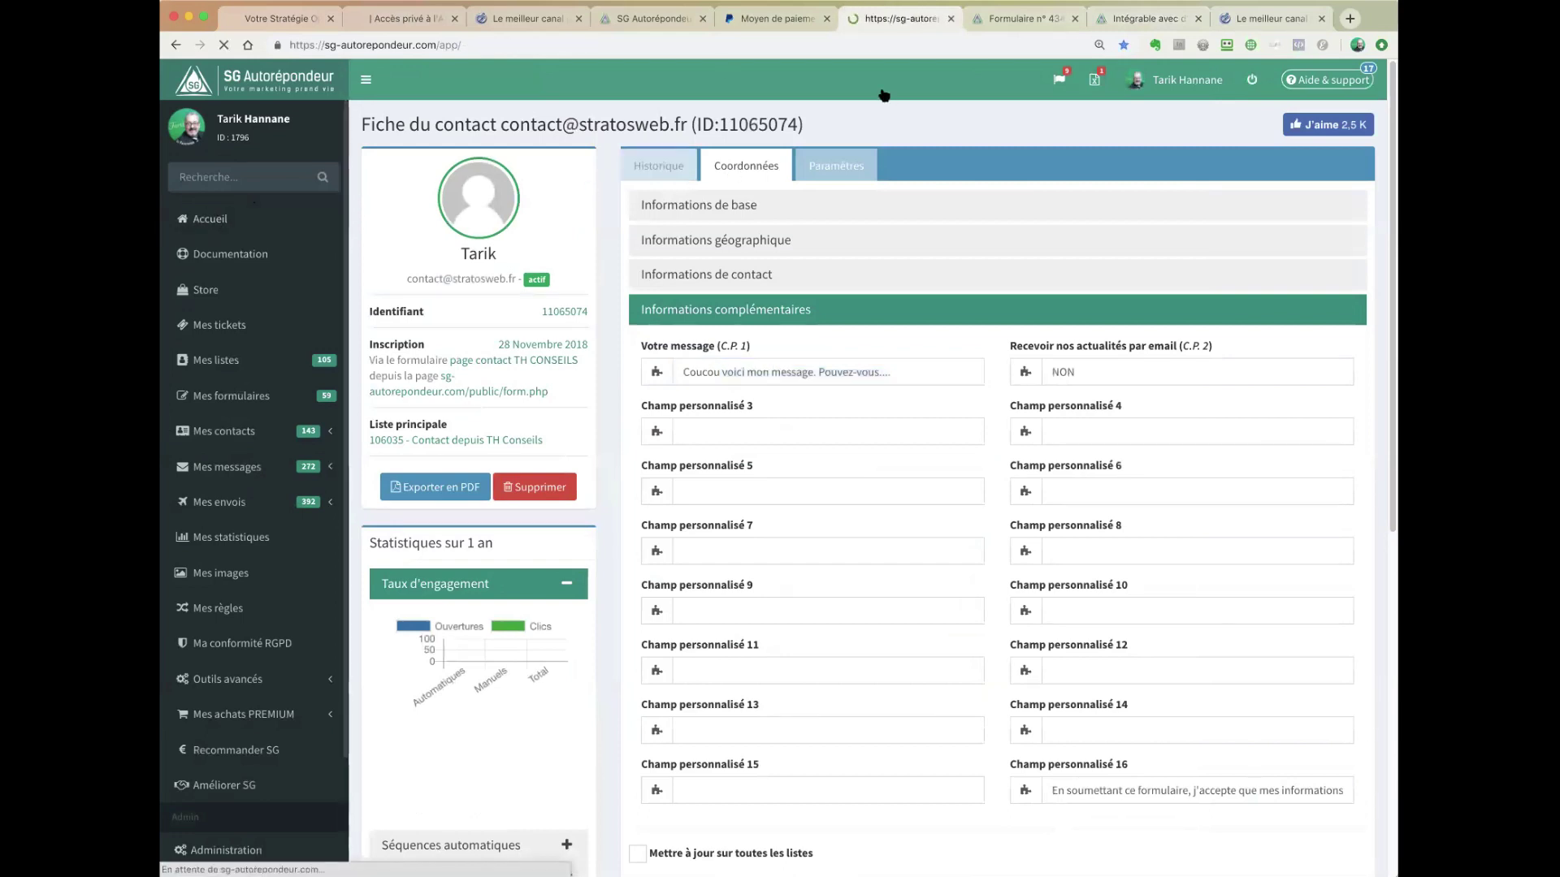
- Review the contact form's list settings, then filter the home page lists by 'paypal'
left_click(1025, 18)
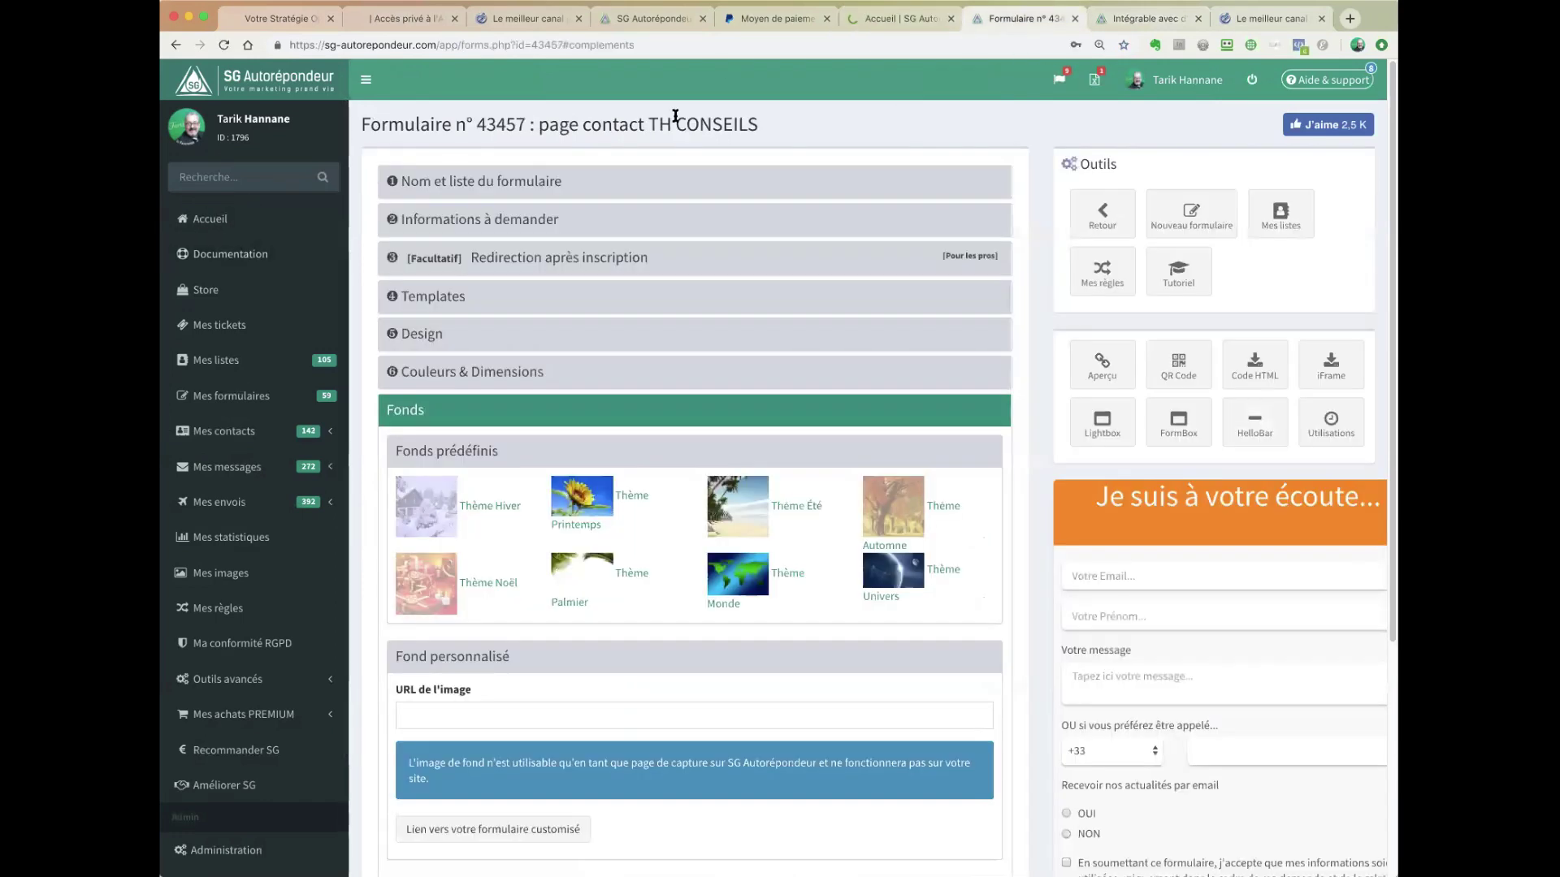
left_click(488, 181)
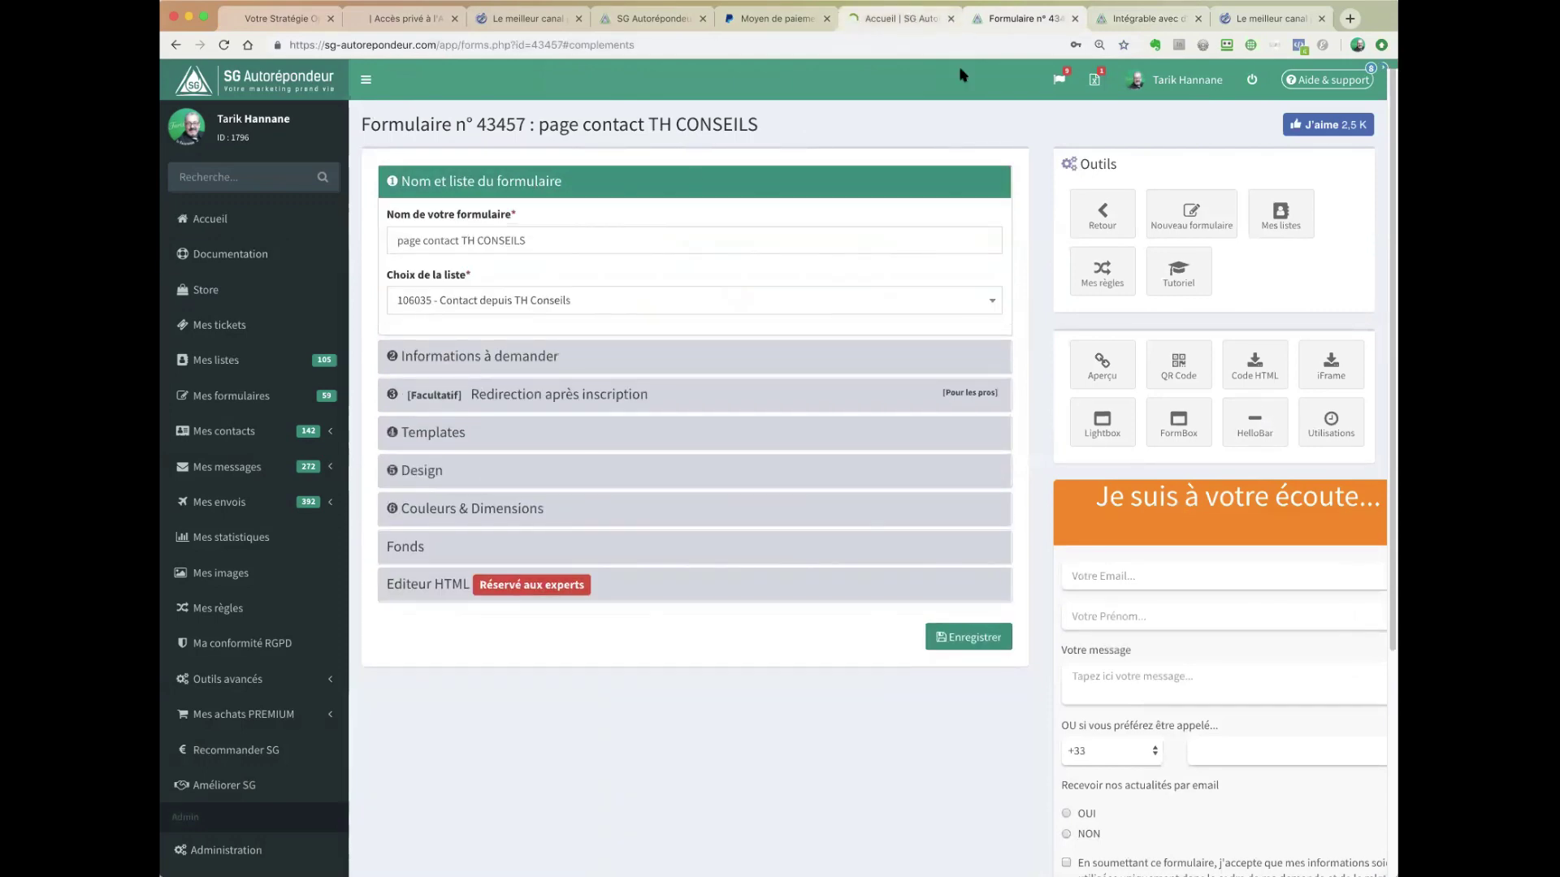
left_click(908, 18)
left_click(1039, 203)
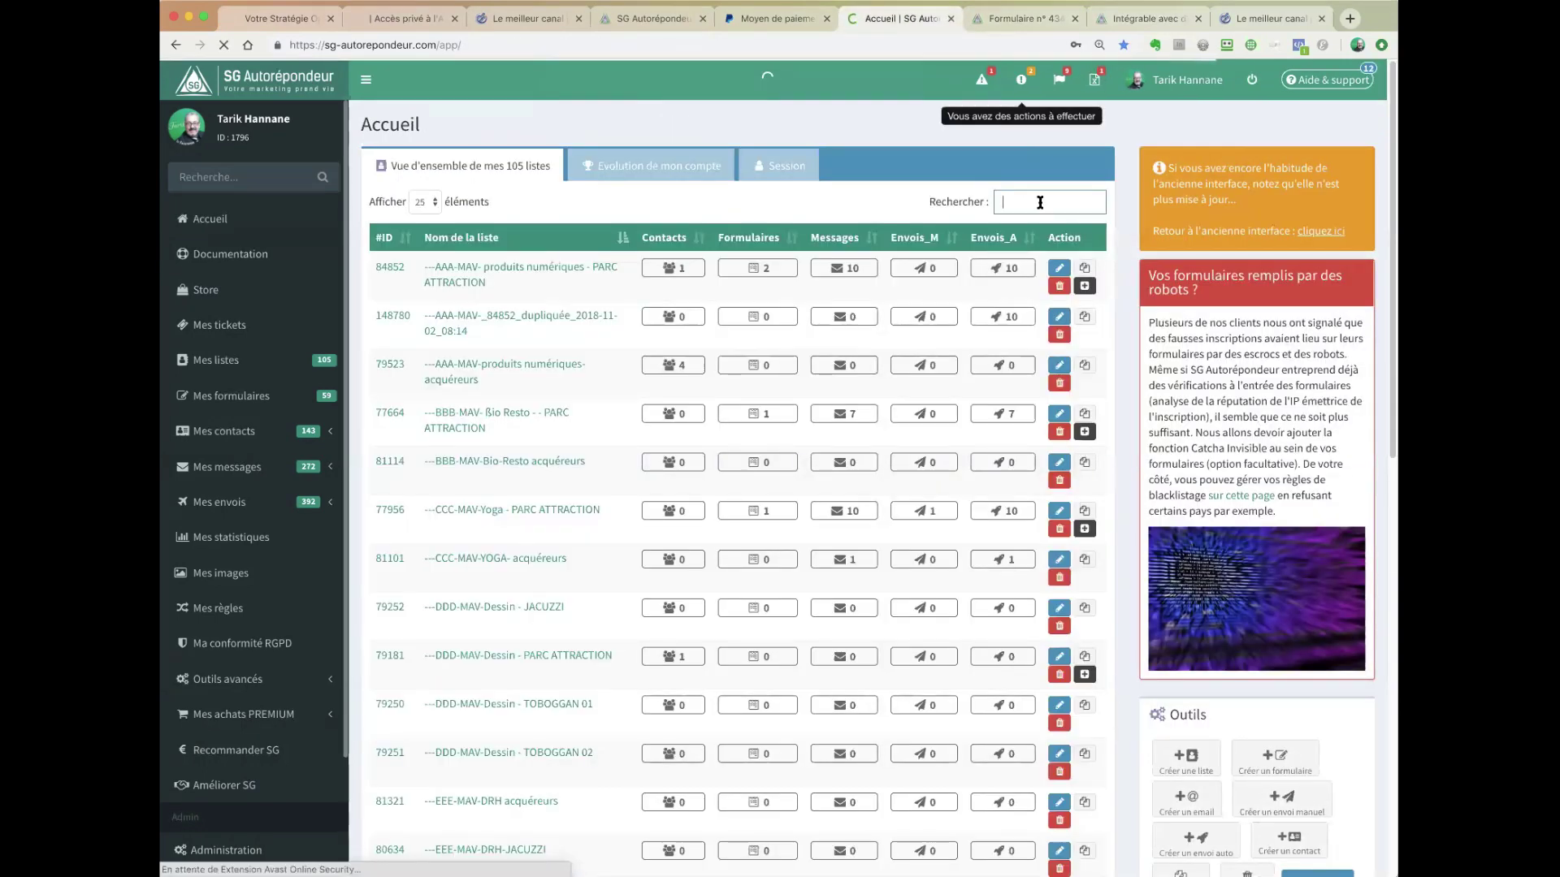
type("paypal")
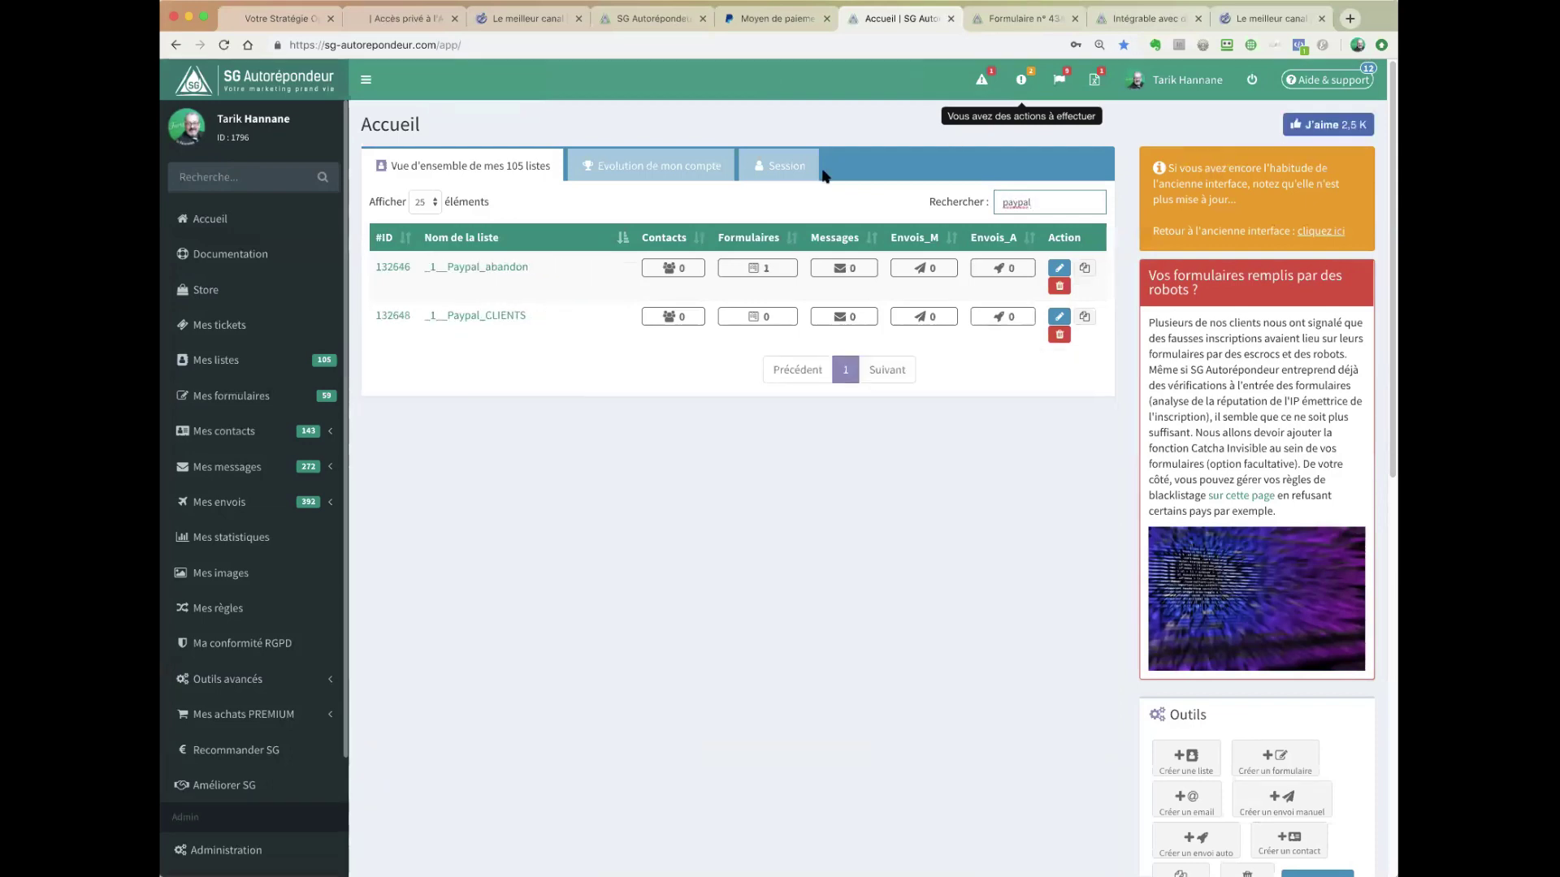
- Open the _1__Paypal_abandon list and review its signup message and 12-minute Temporisation
left_click(504, 268)
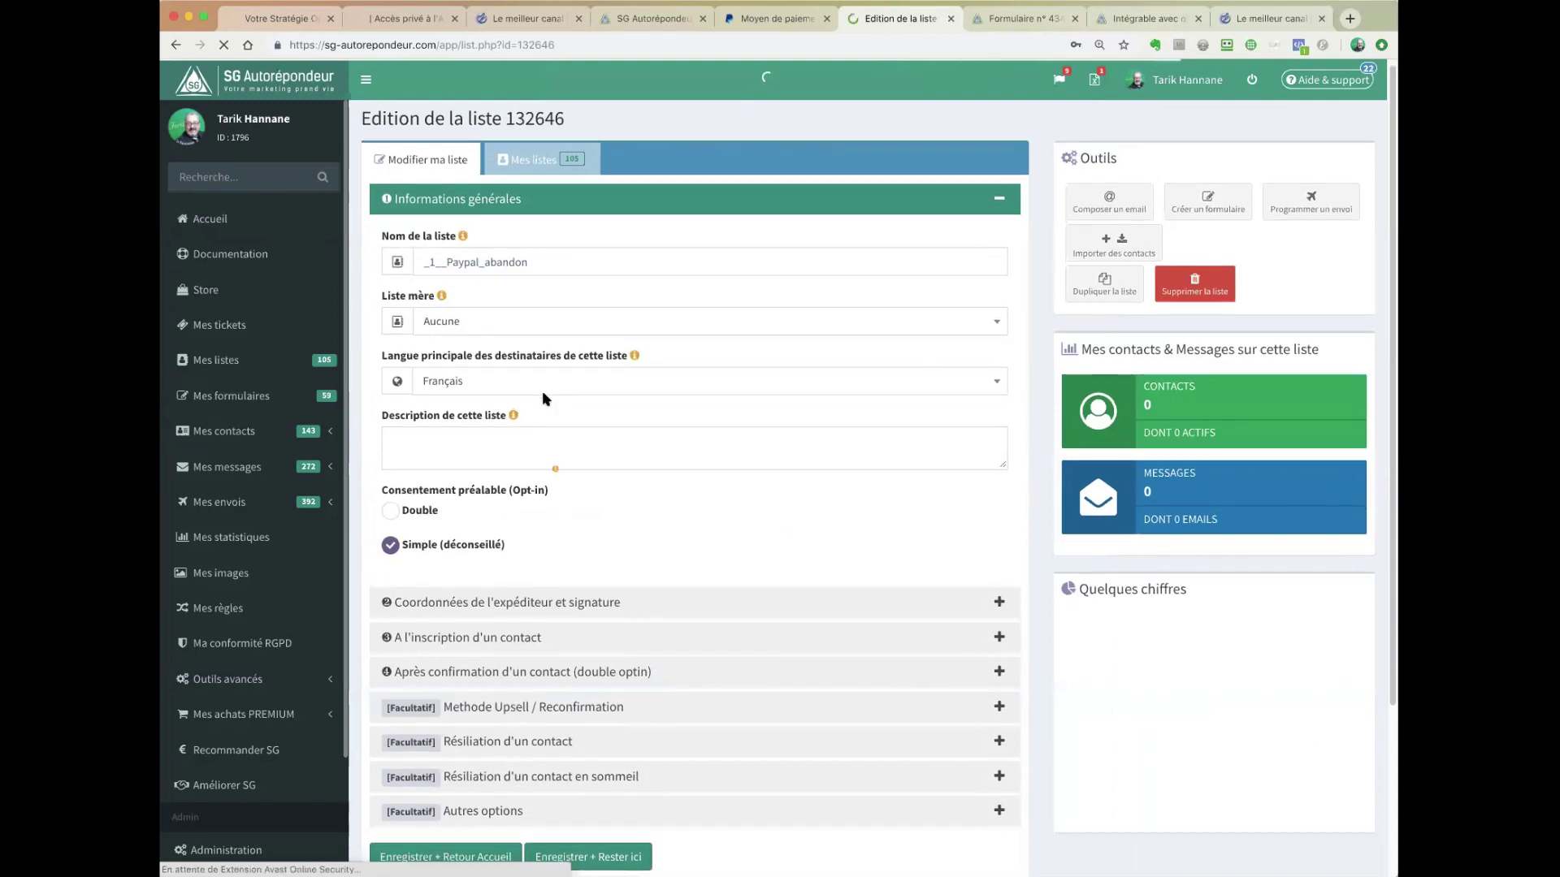
scroll(637, 546, "down", 1)
scroll(640, 550, "down", 5)
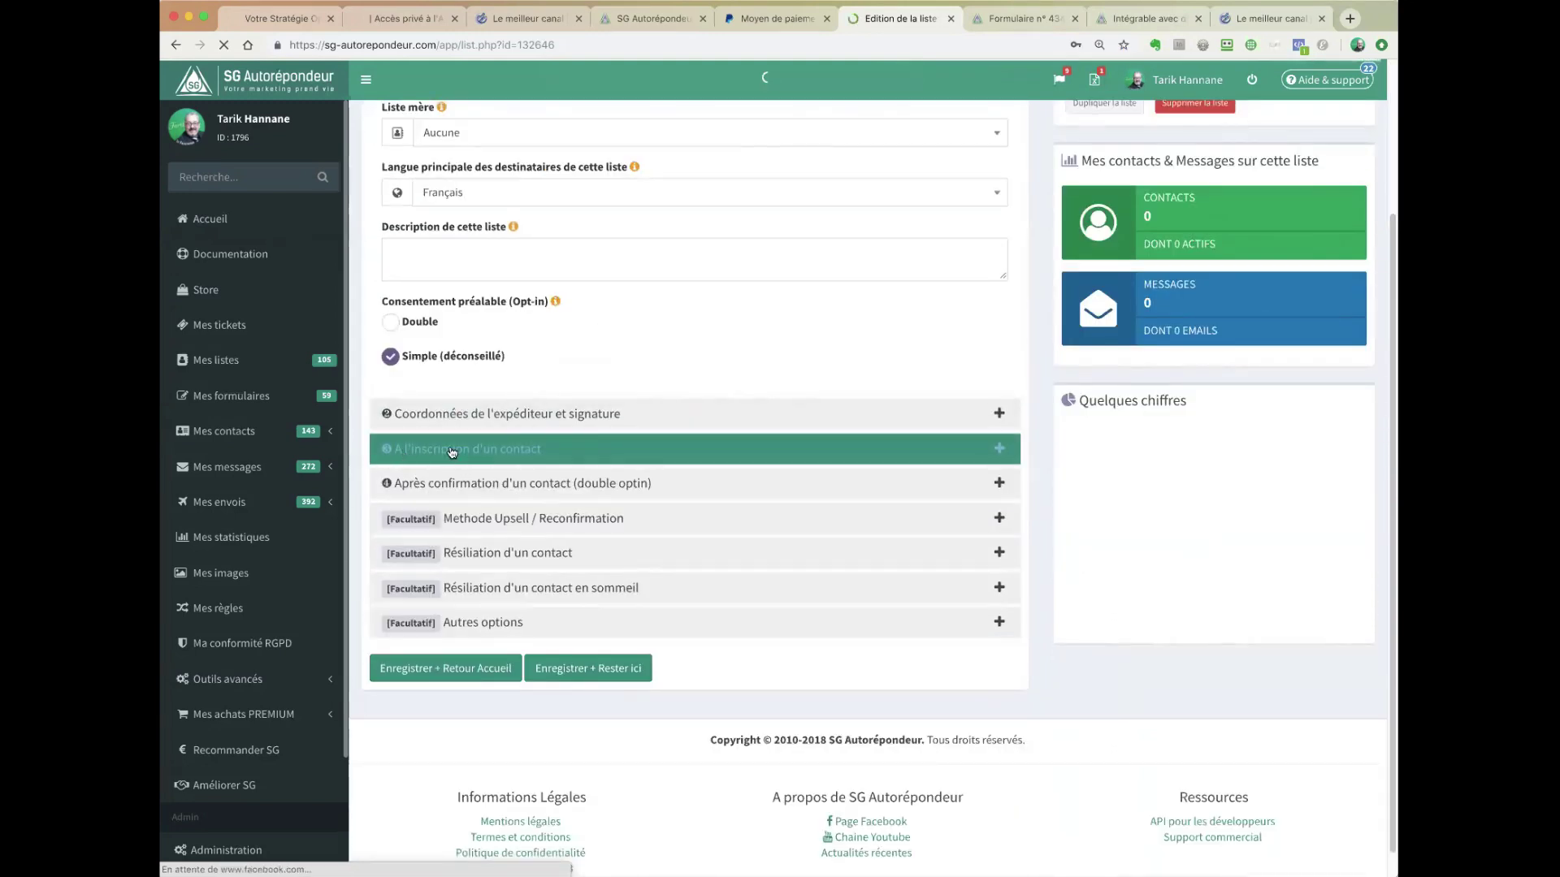
left_click(504, 452)
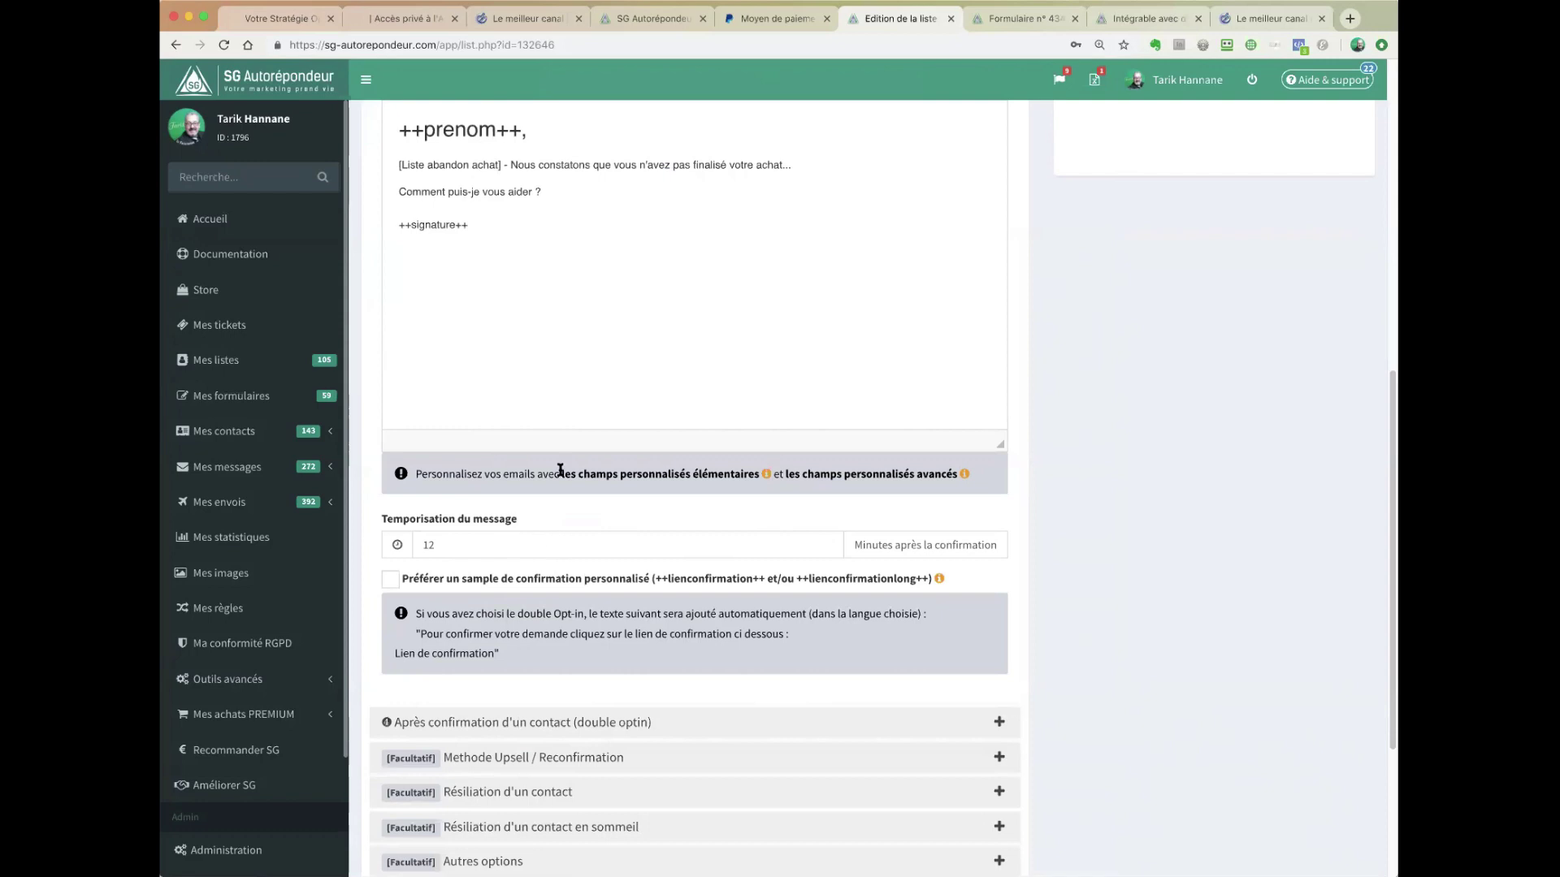
scroll(553, 415, "up", 3)
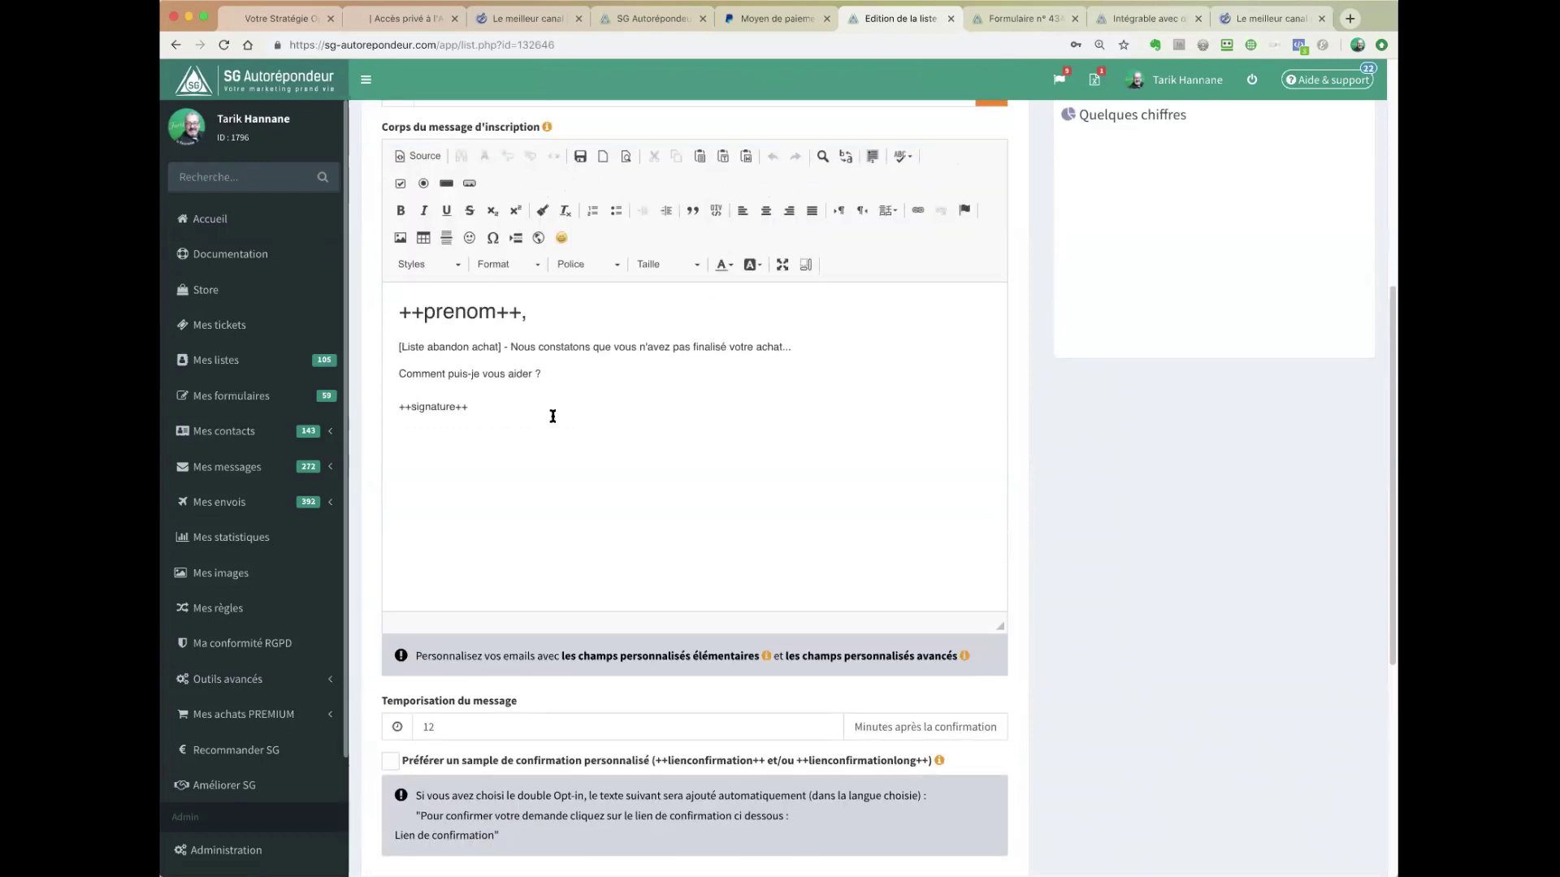
scroll(552, 416, "up", 1)
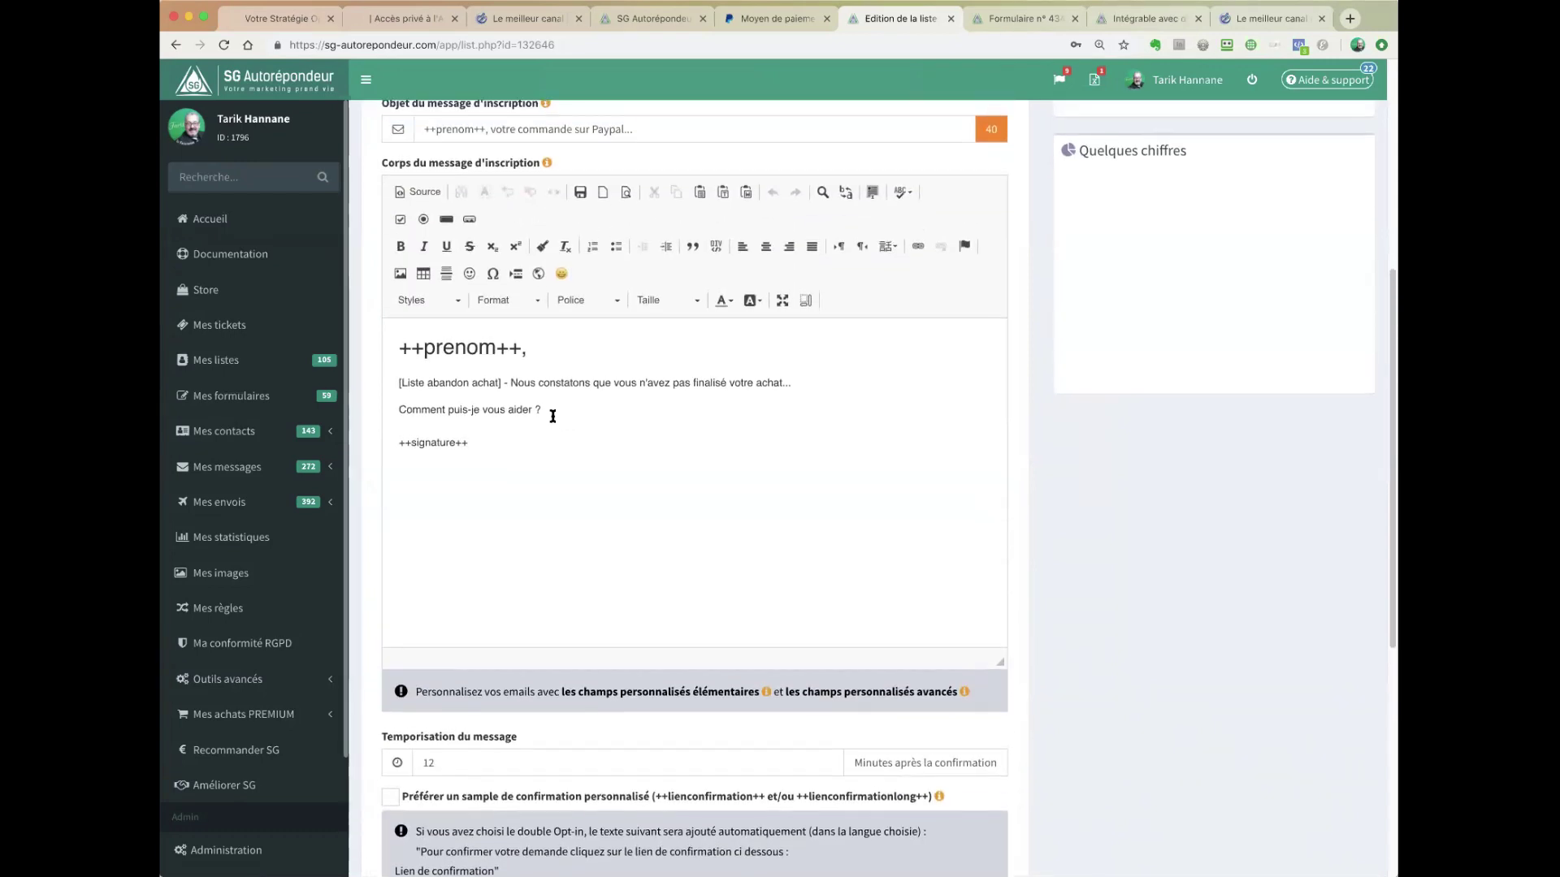
scroll(577, 423, "up", 1)
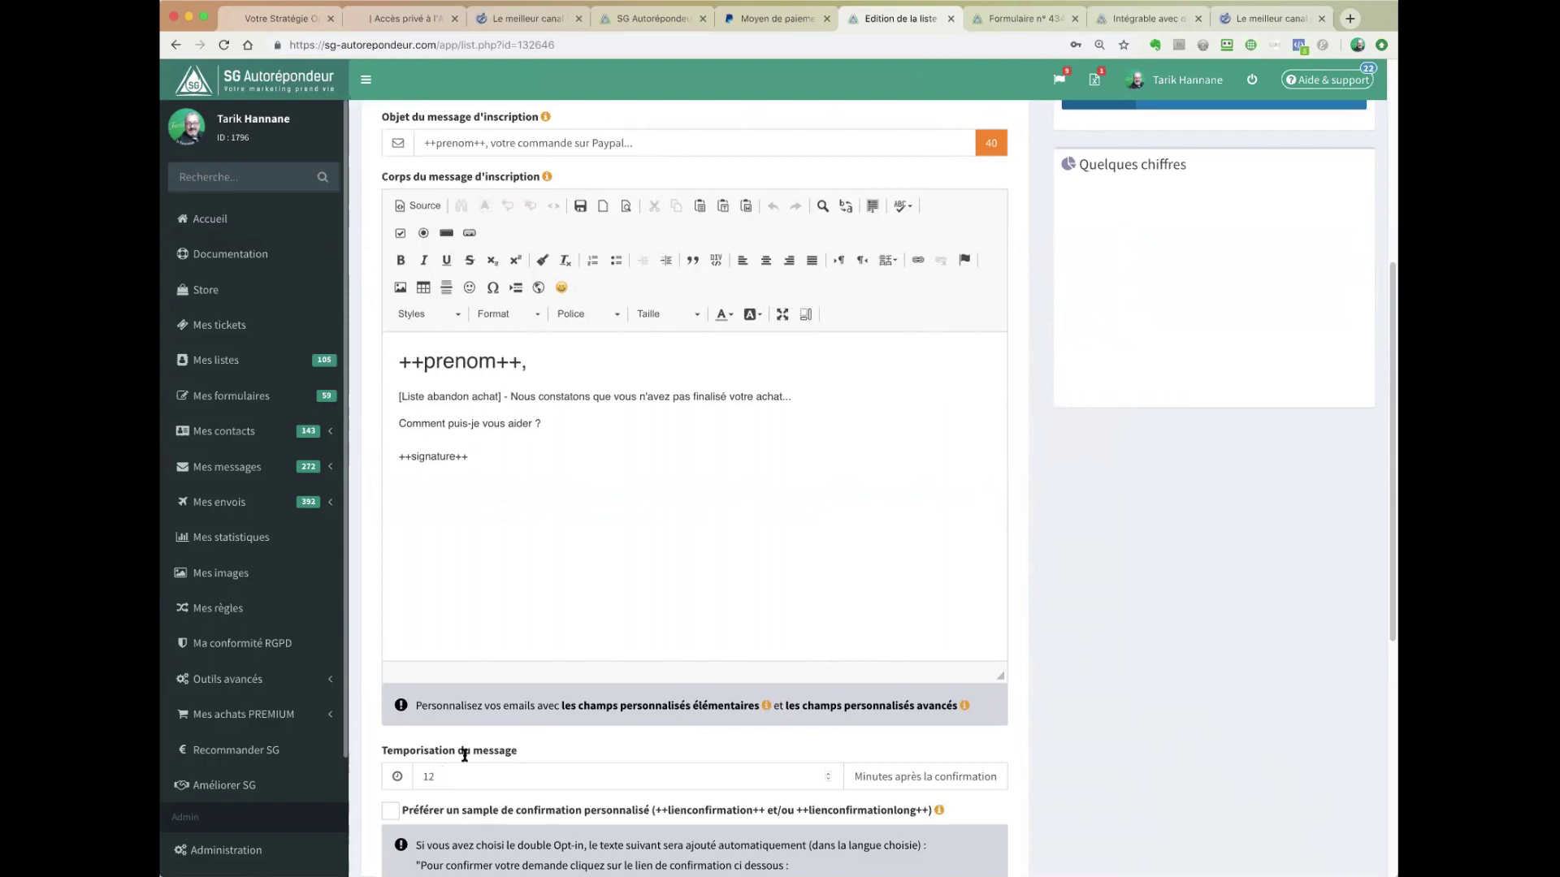
scroll(743, 418, "up", 4)
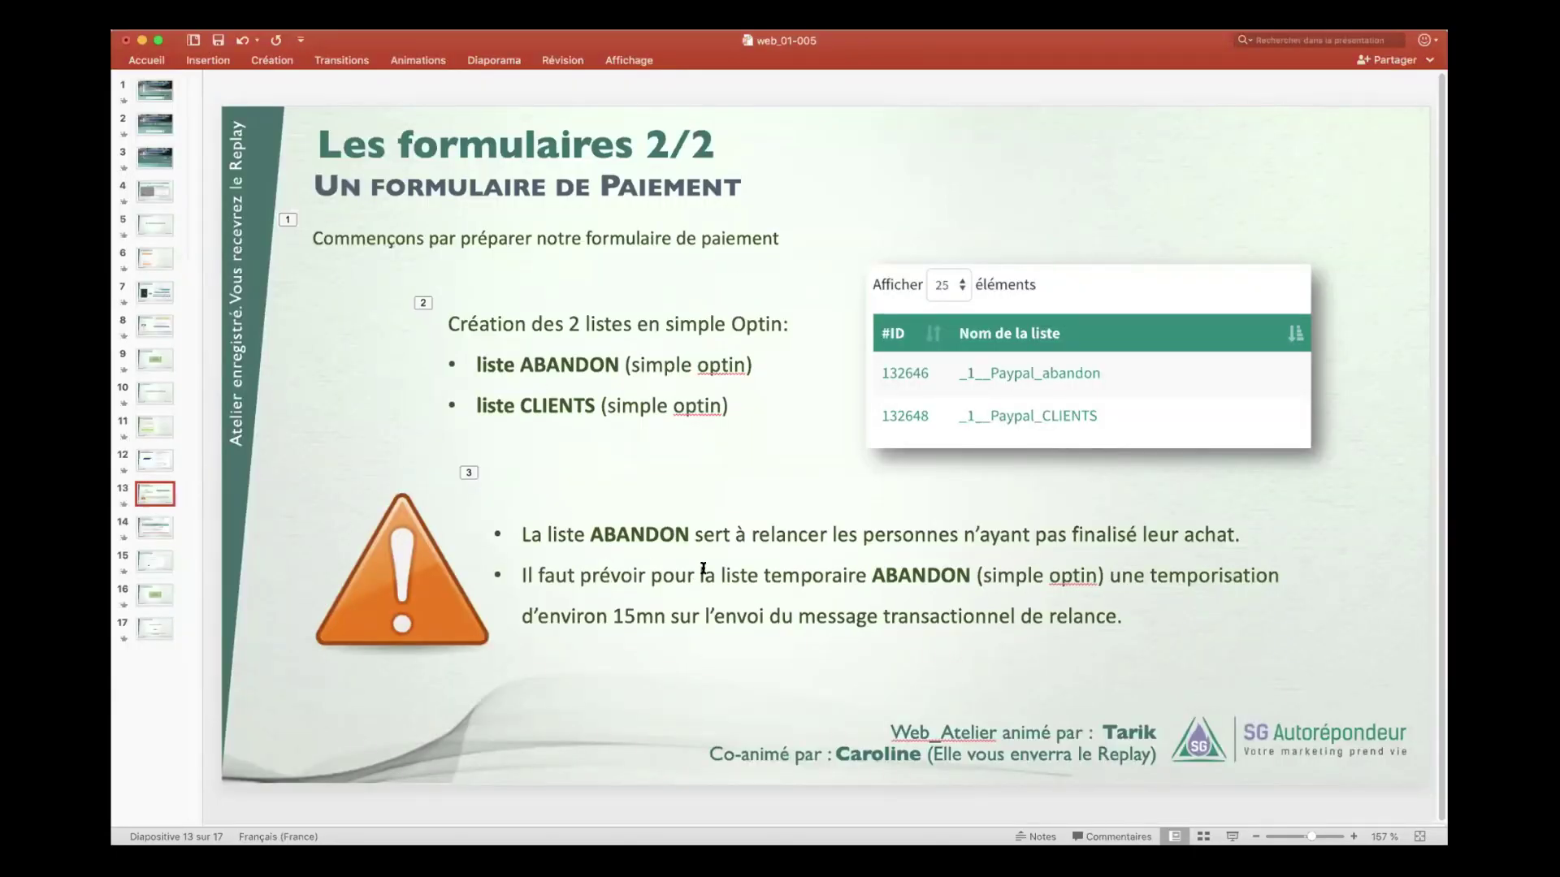
- Emphasise the temporary ABANDON list, 15mn delay and 'transactionnel' on slide 13, then go to slide 14
left_click_drag(700, 573, 958, 575)
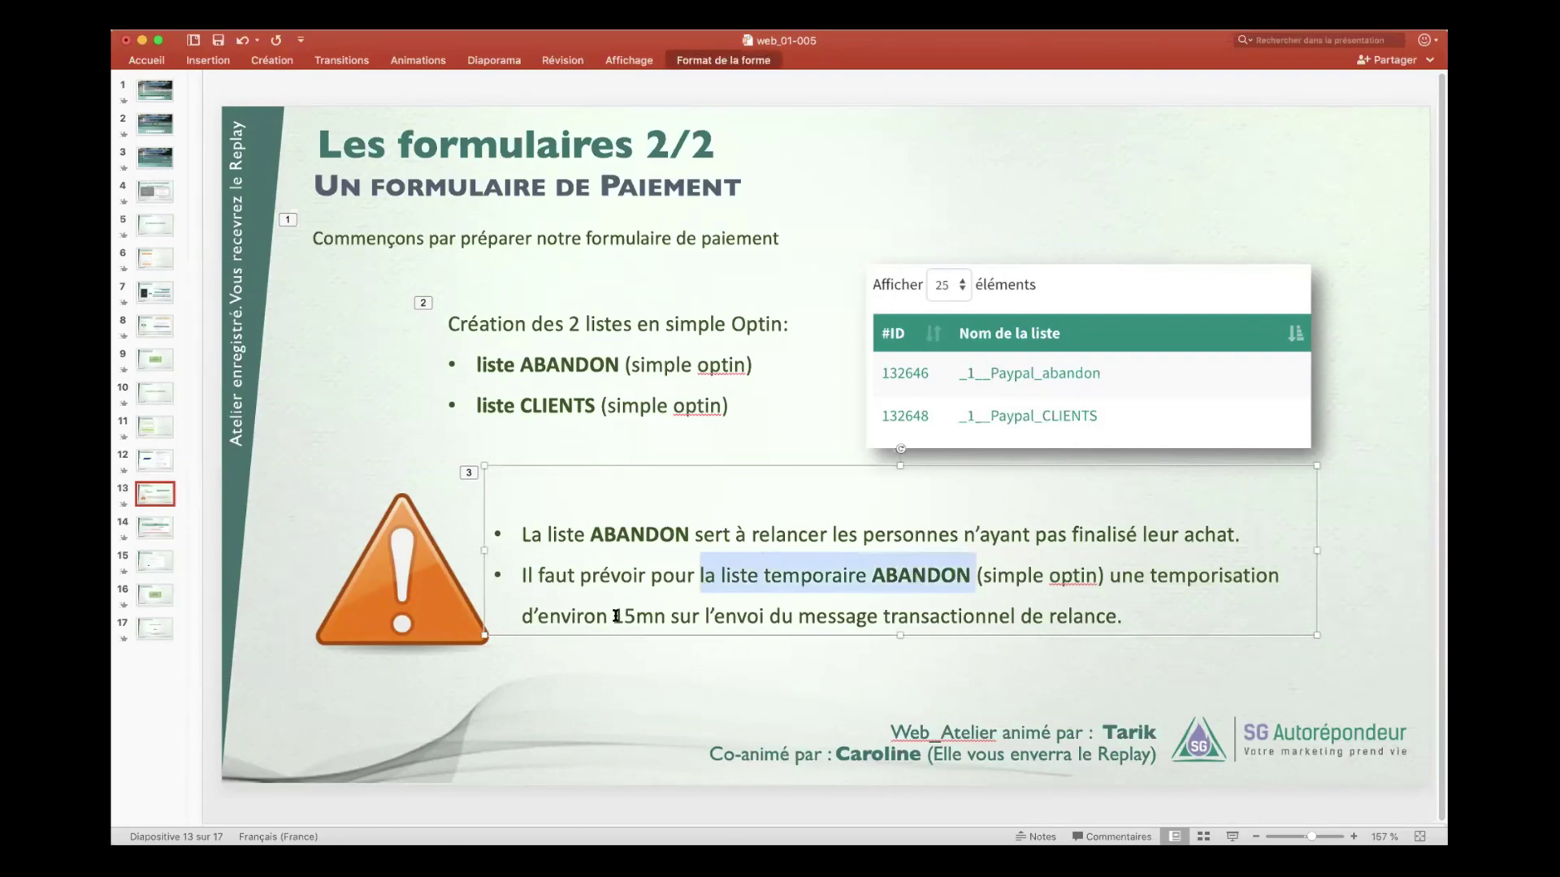
left_click_drag(612, 615, 881, 613)
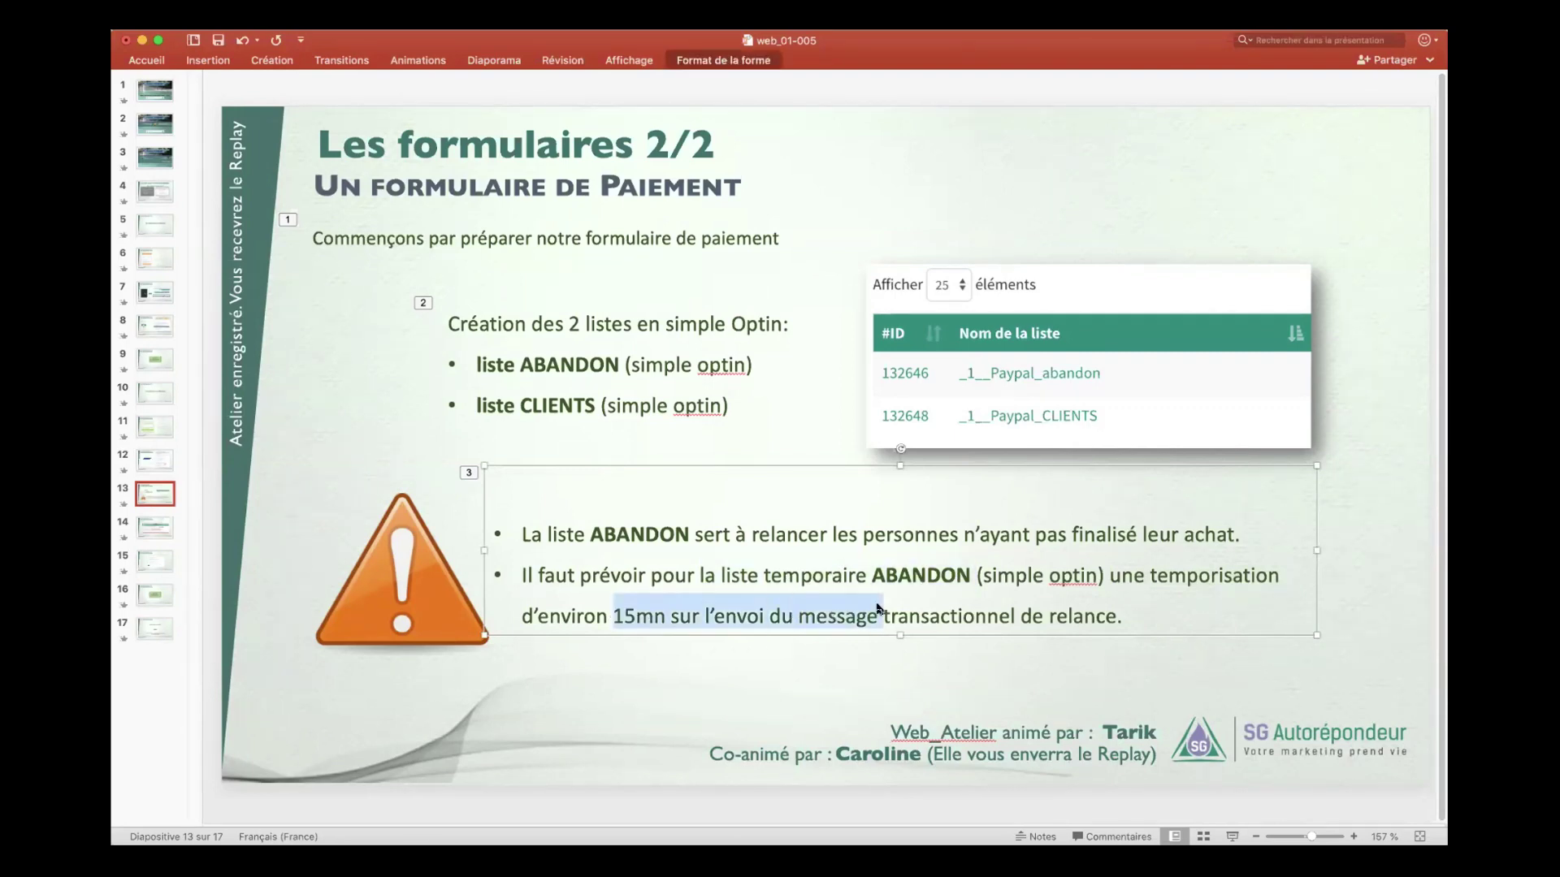
left_click(920, 615)
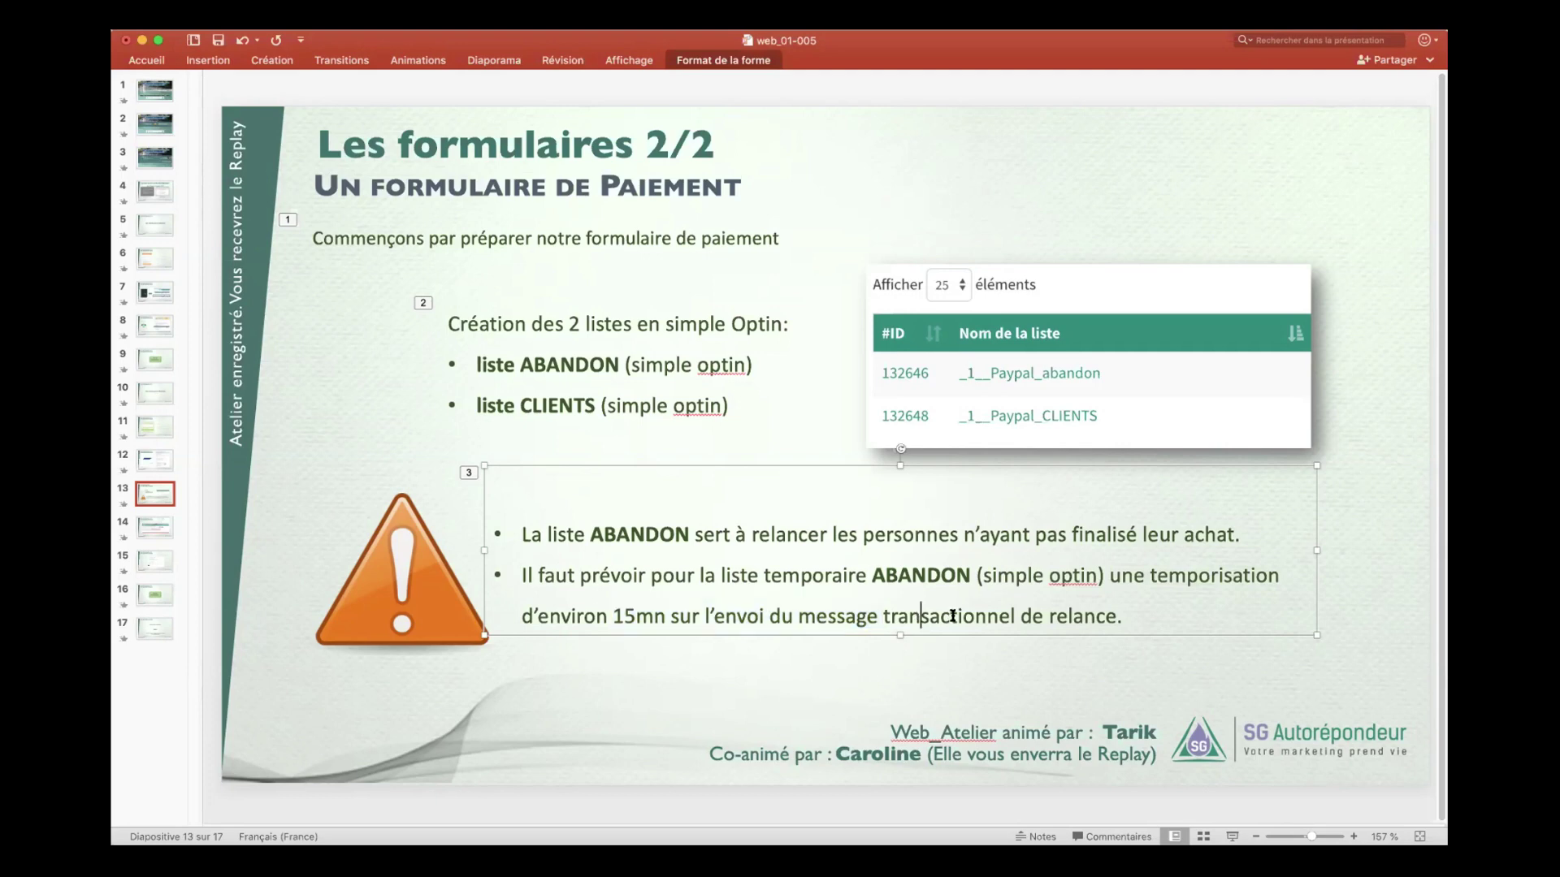
double_click(952, 615)
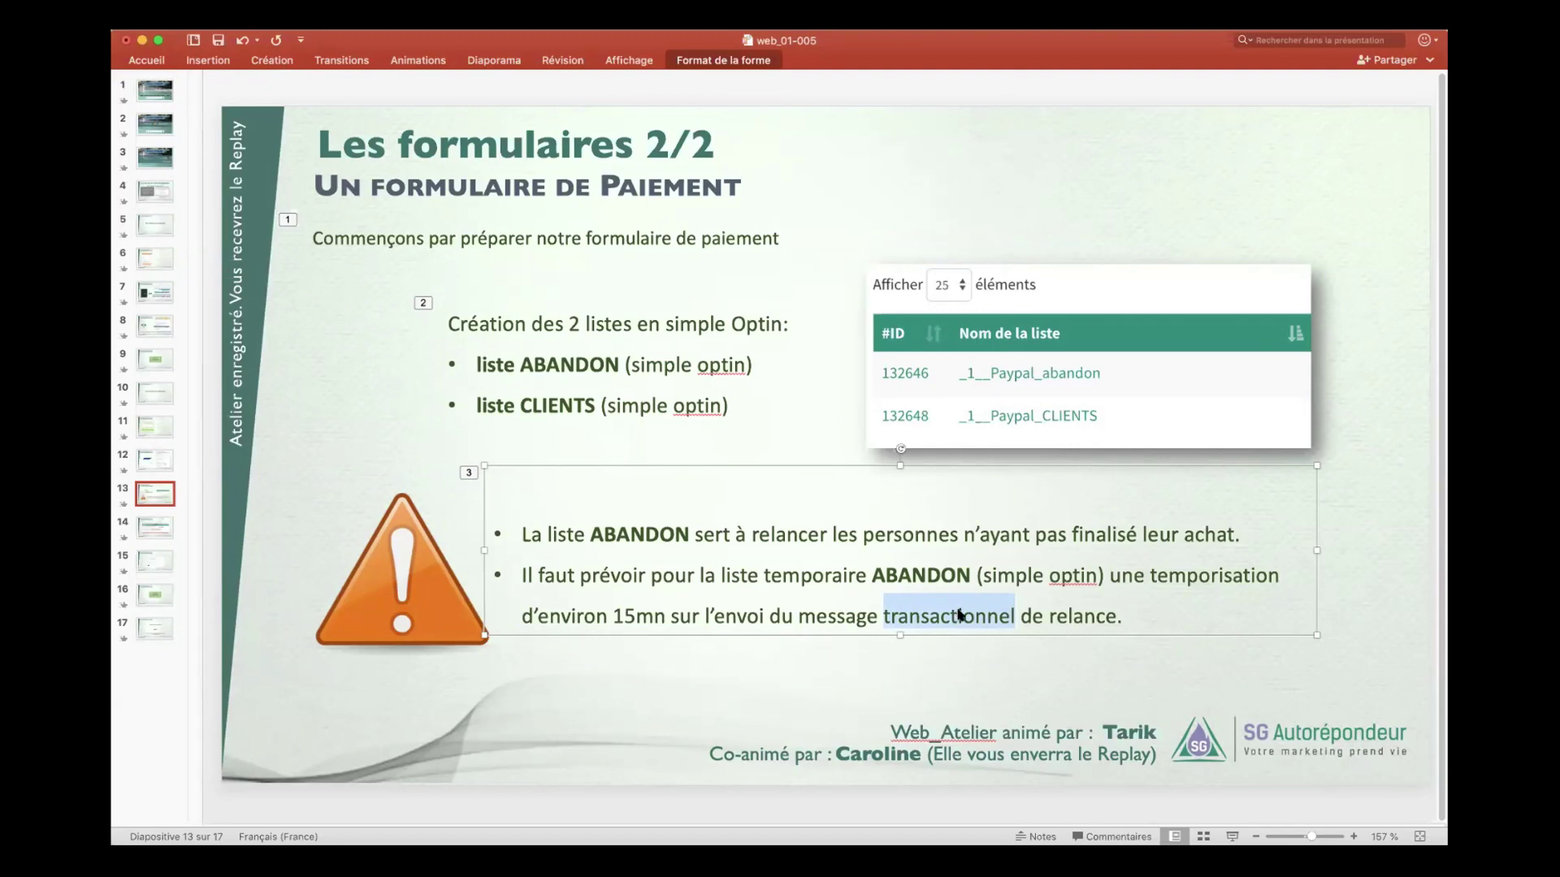
left_click(160, 526)
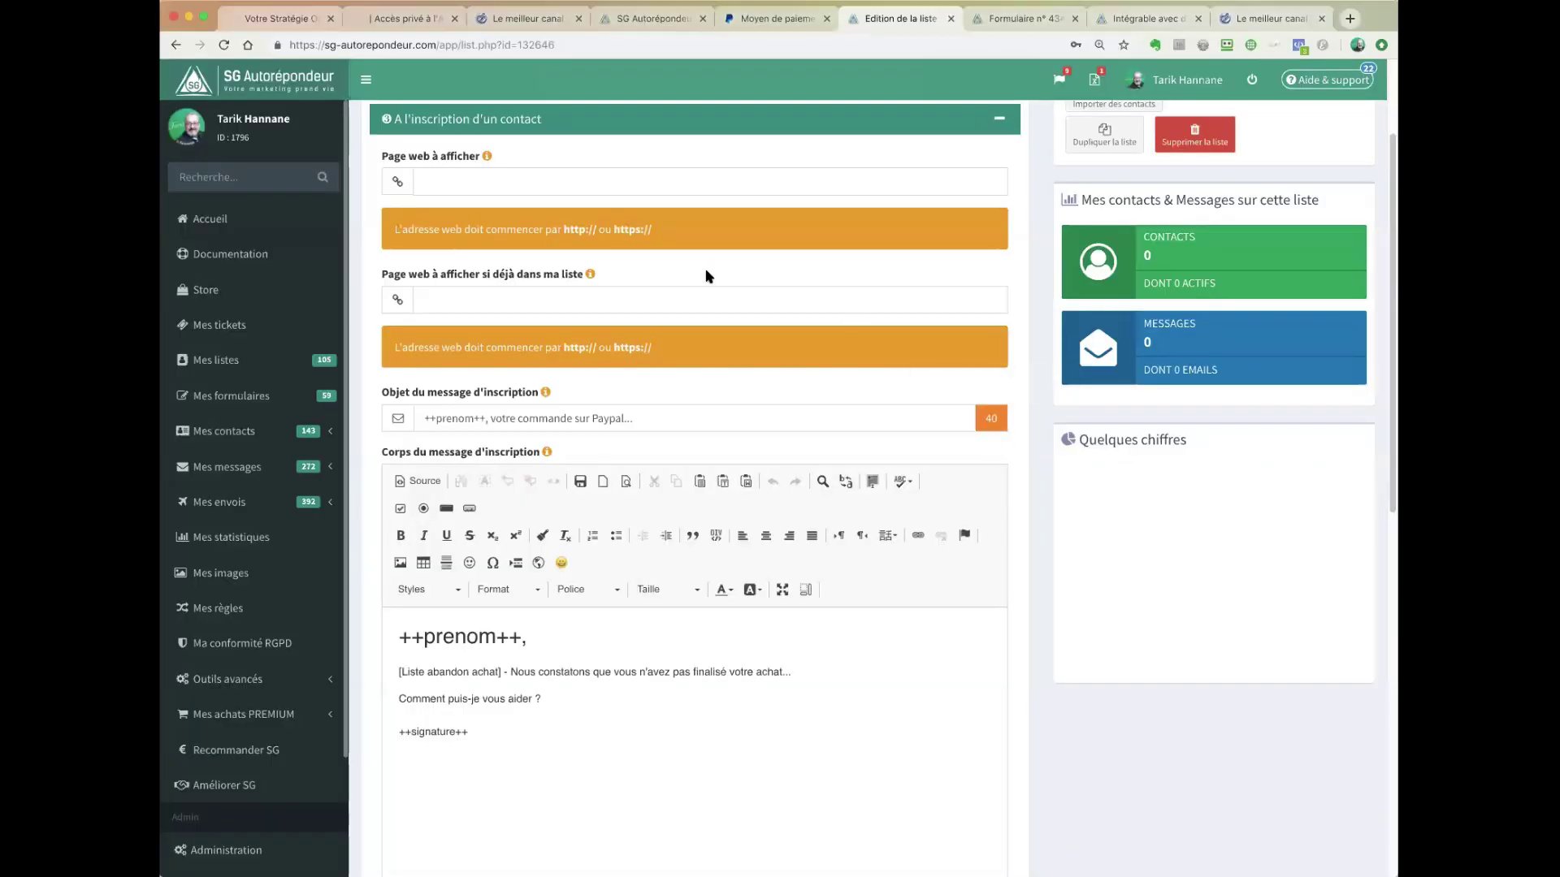
- From the home page, filter lists by 'payp' and open _1__Paypal_abandon's signup forms
scroll(709, 280, "up", 2)
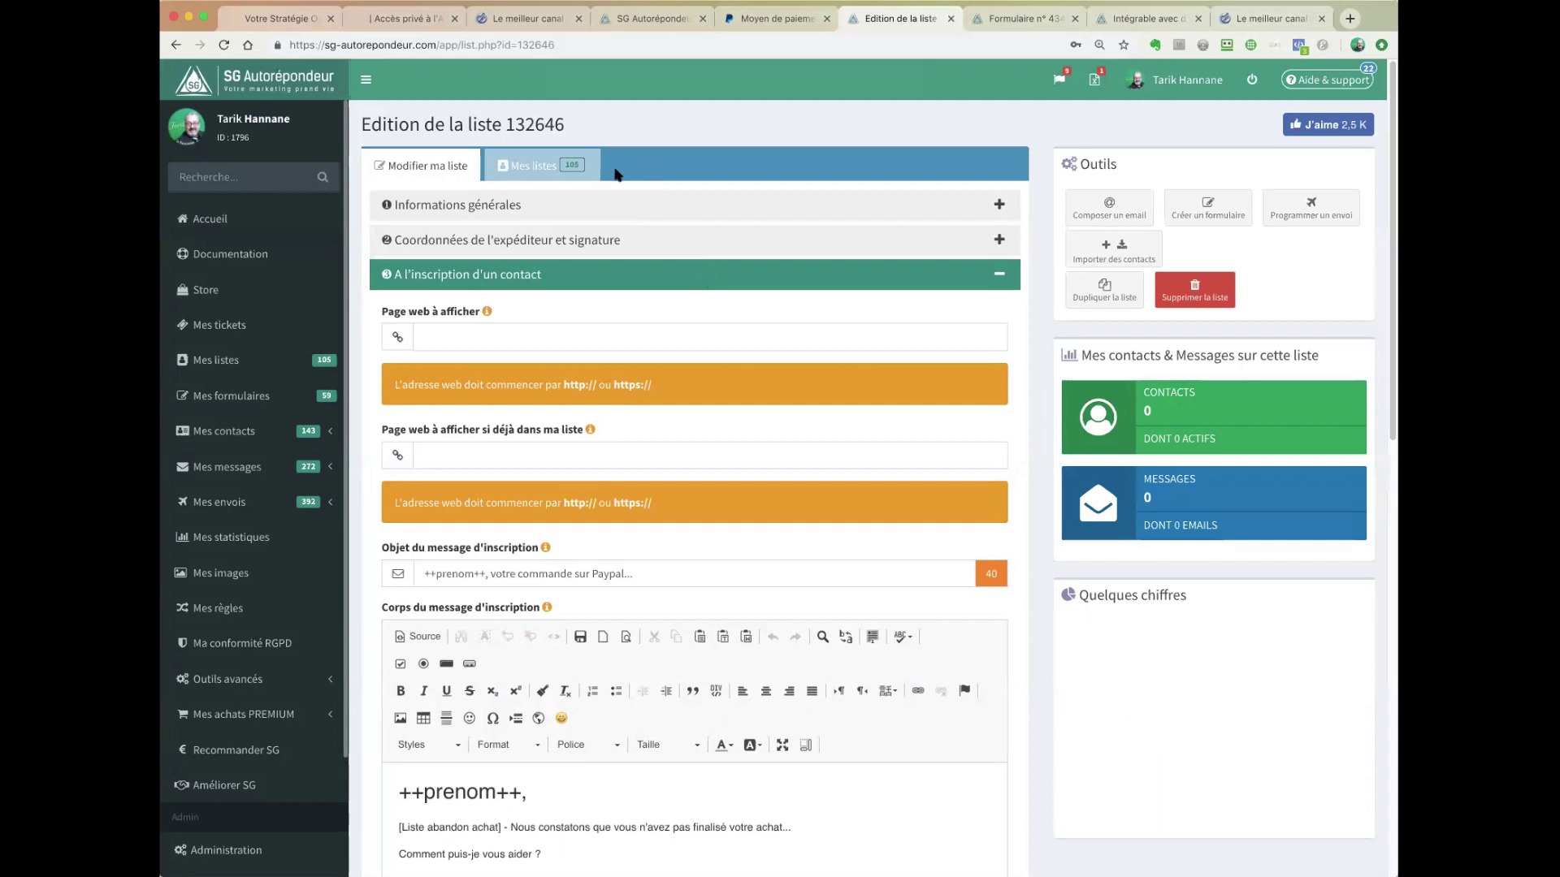
left_click(208, 218)
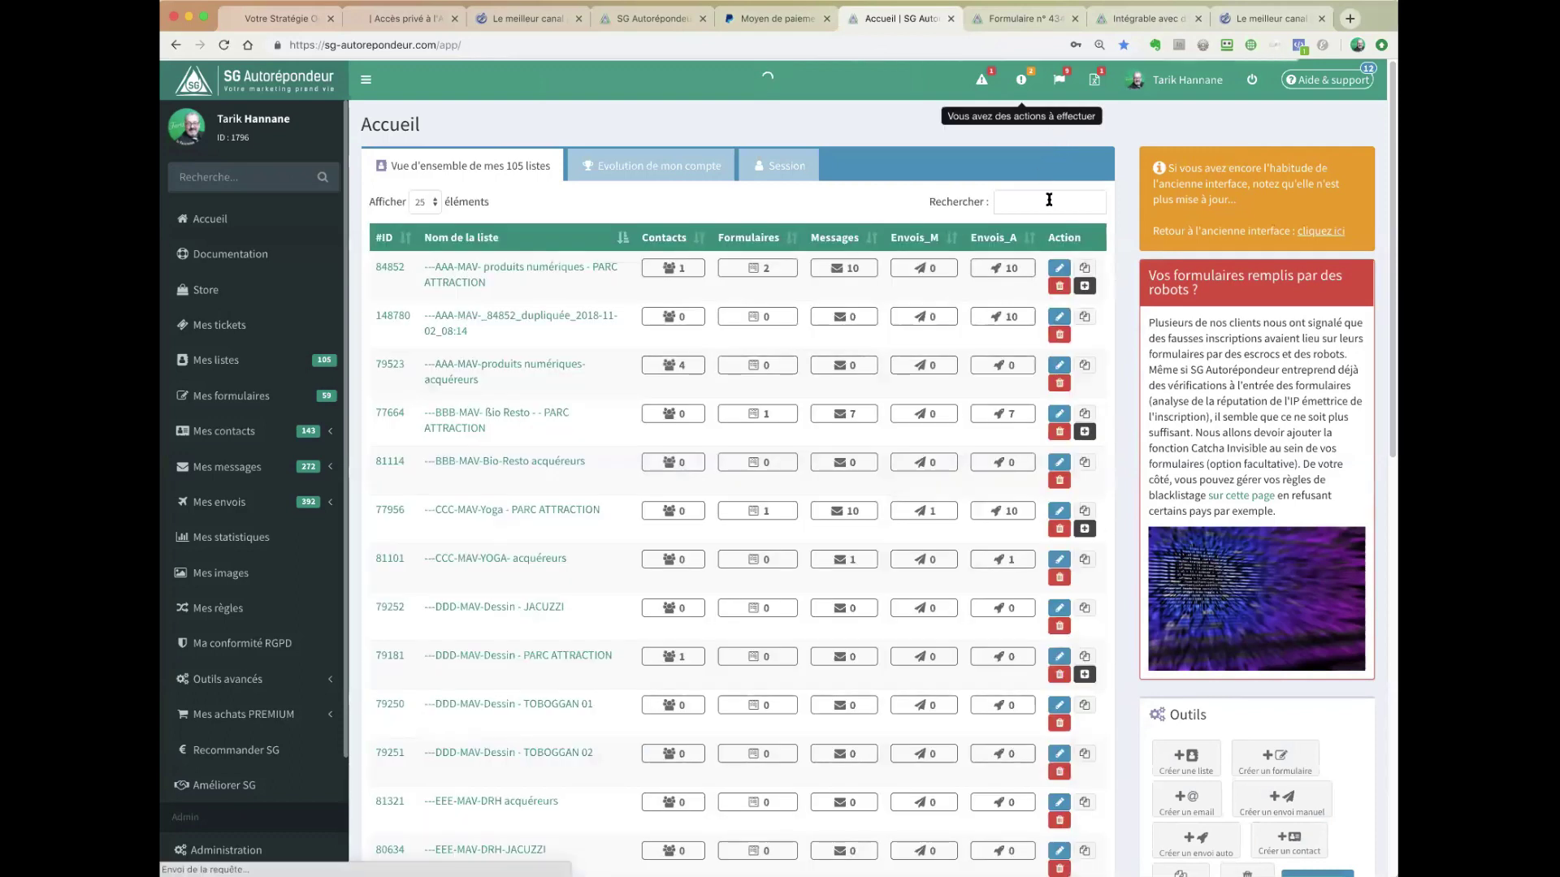
left_click(1048, 201)
type("payp")
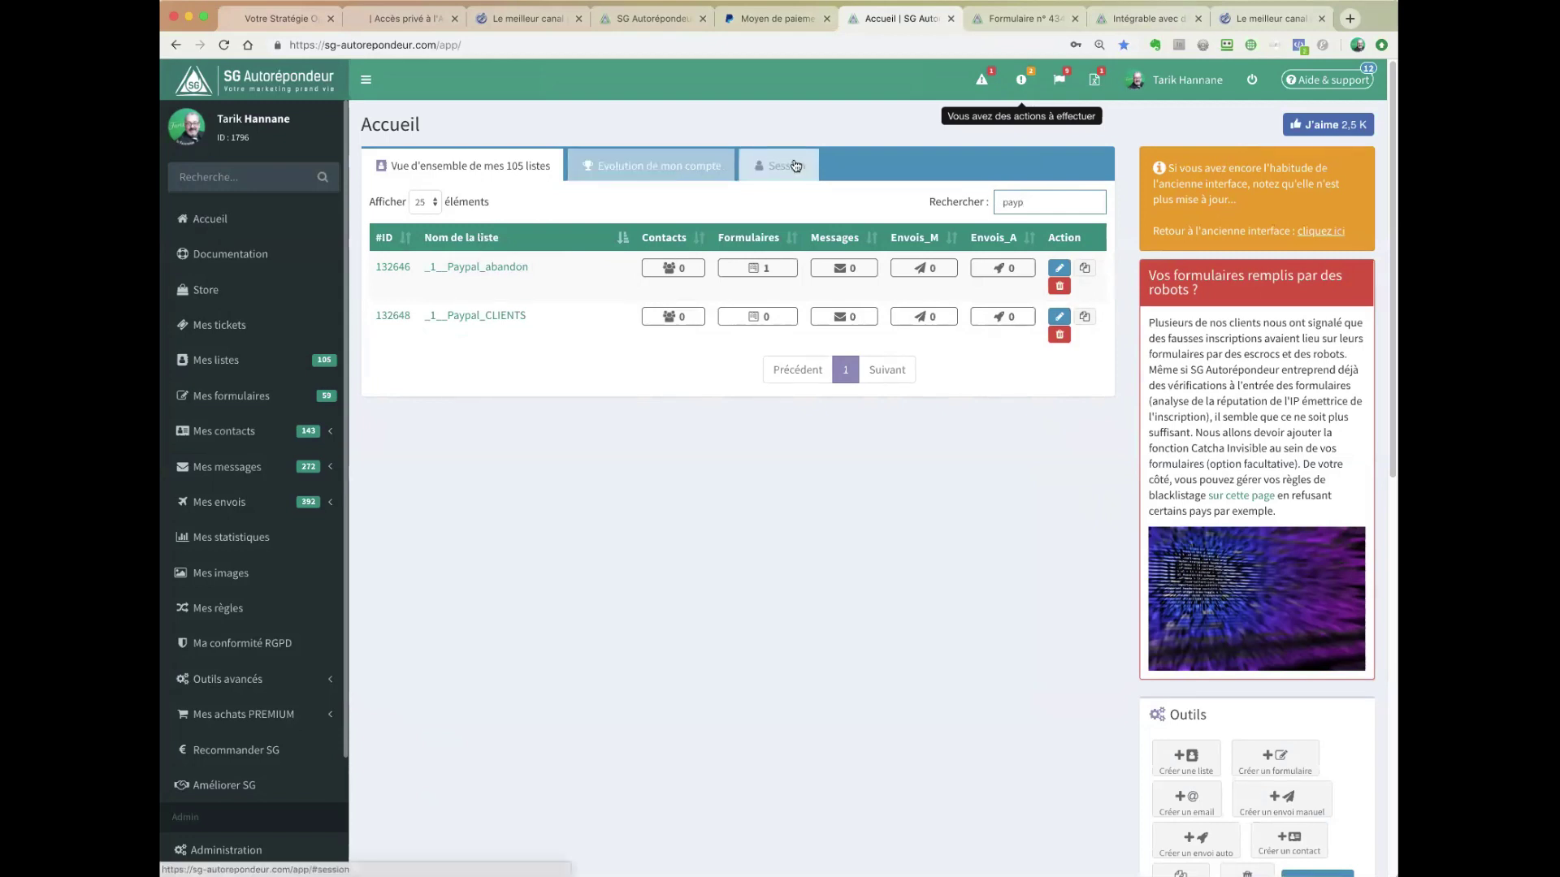
left_click(755, 269)
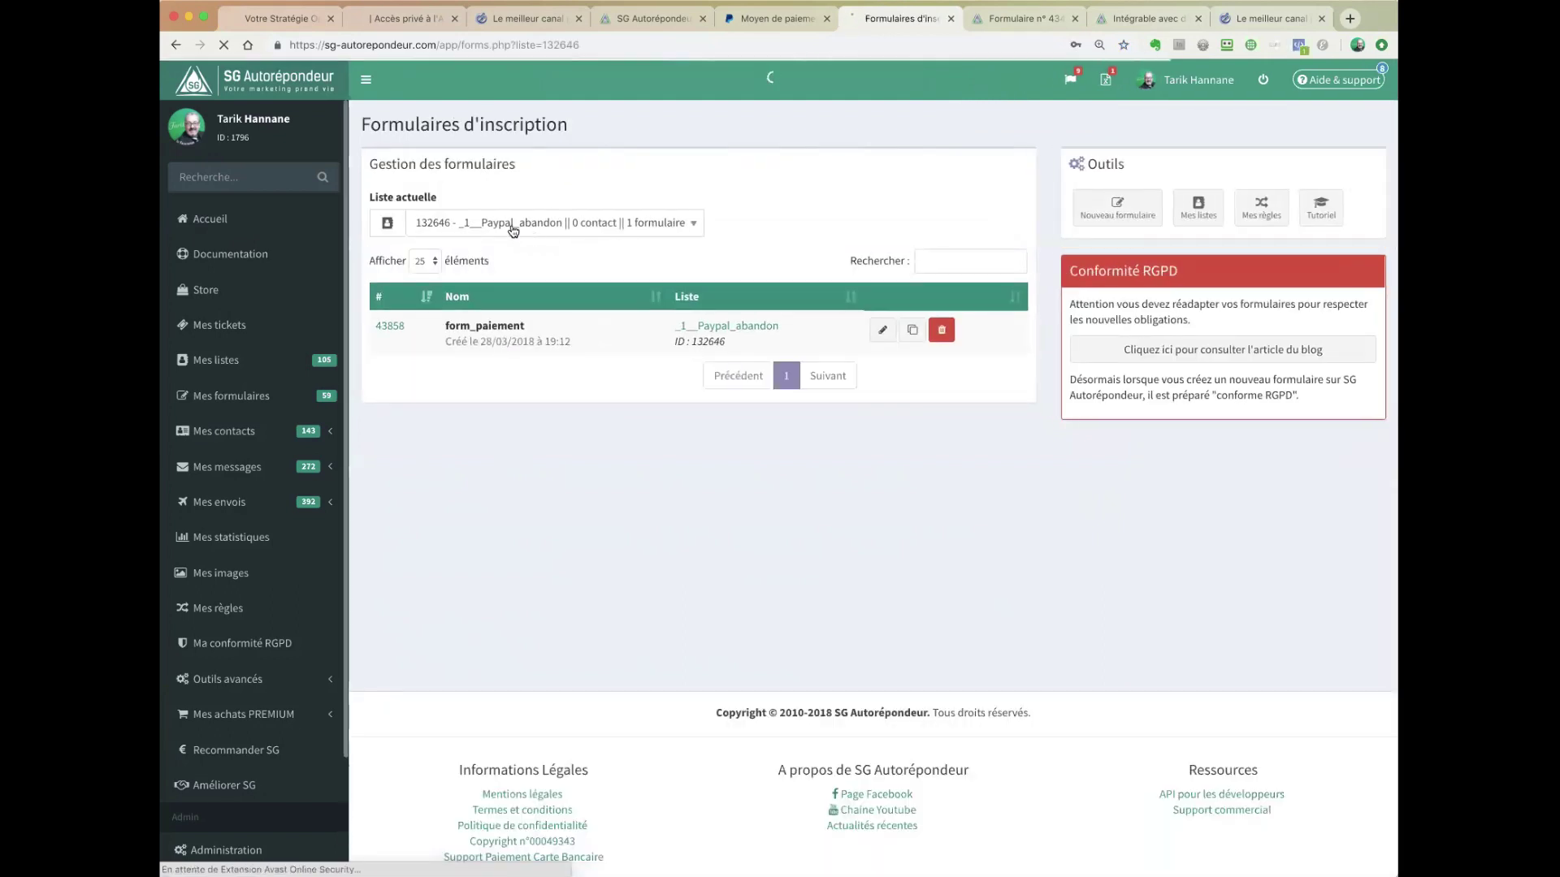
left_click(876, 329)
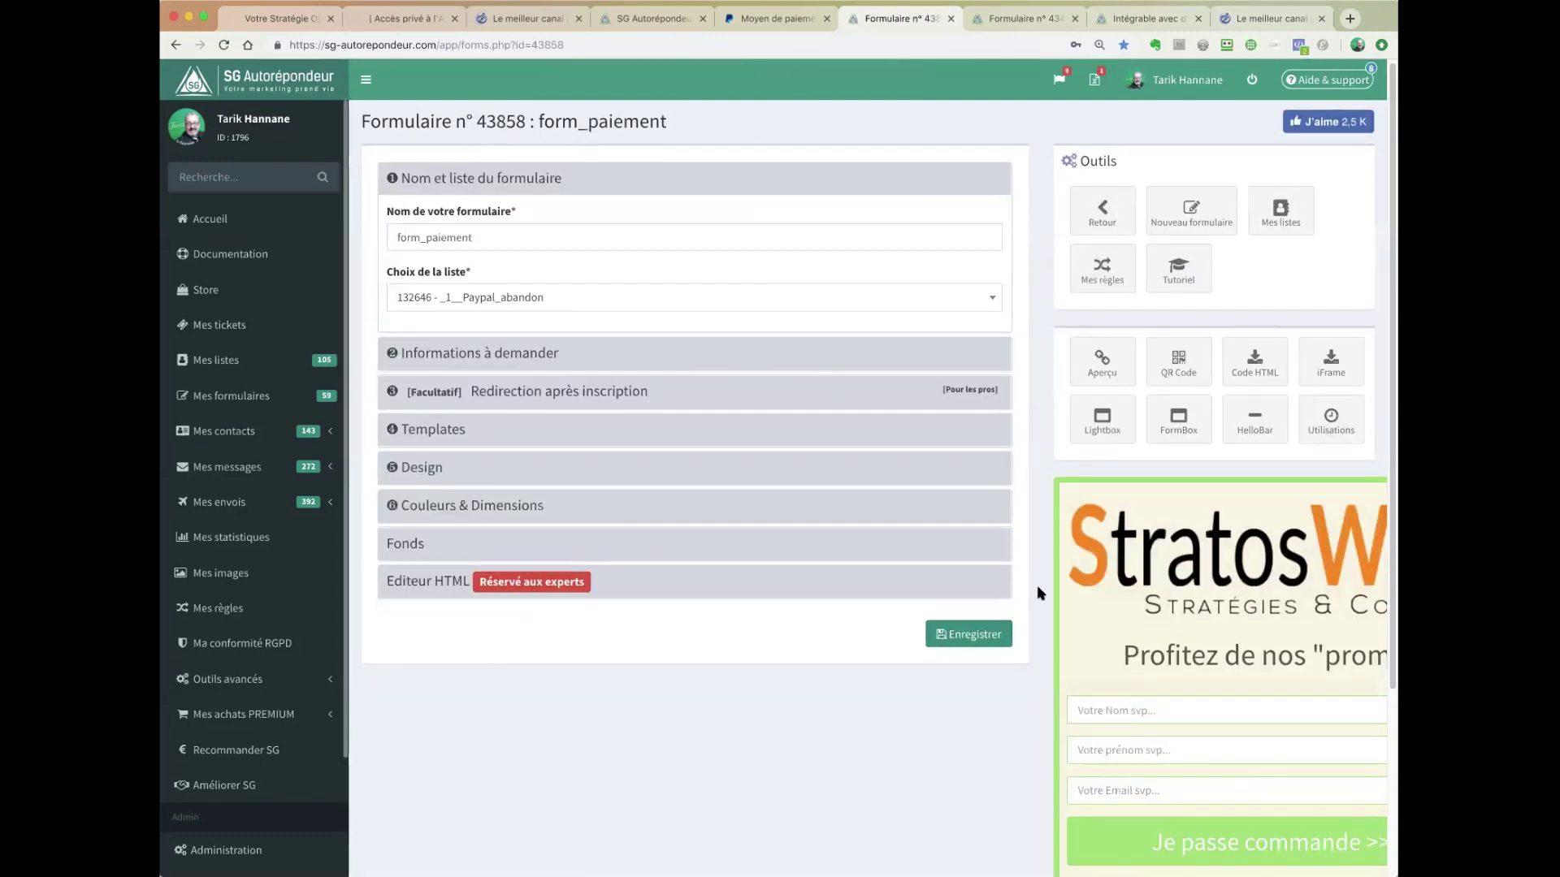
scroll(1070, 583, "down", 3)
scroll(1042, 547, "up", 1)
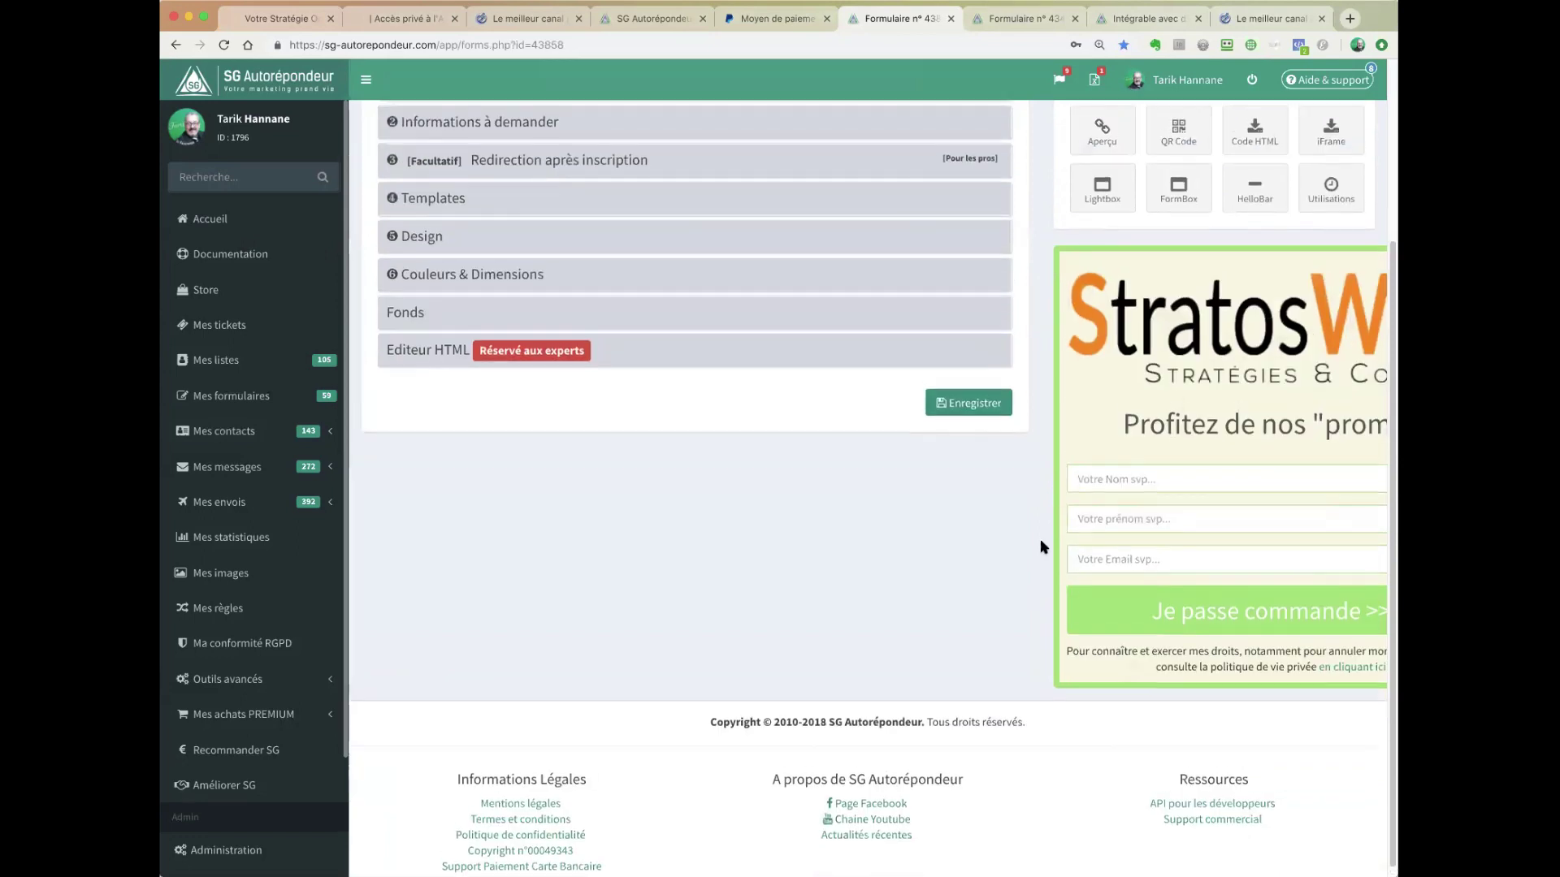
scroll(1040, 539, "up", 1)
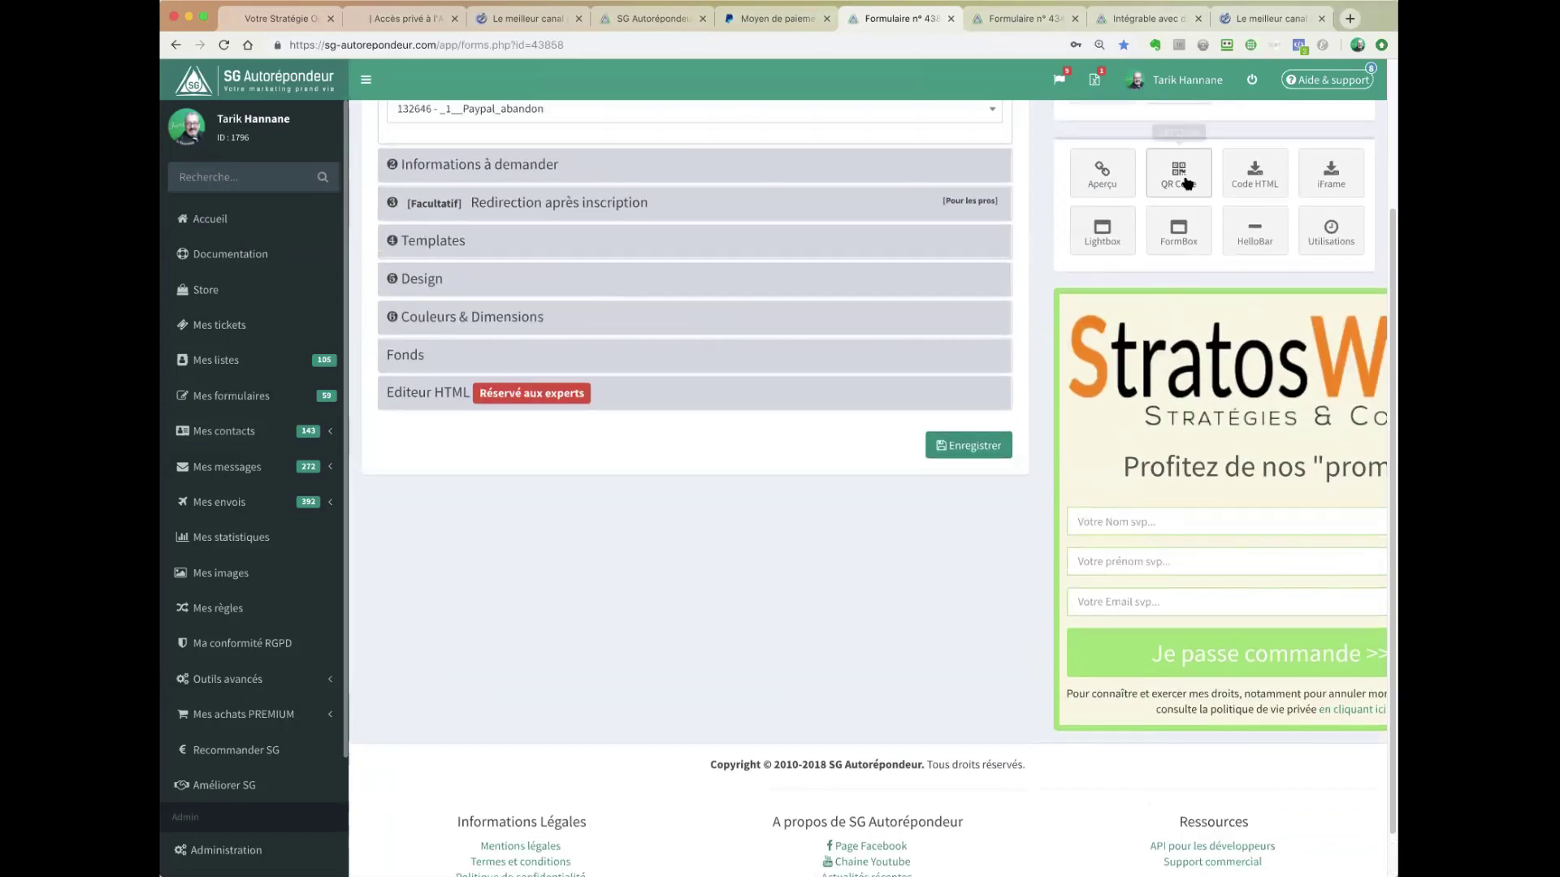
left_click(1103, 172)
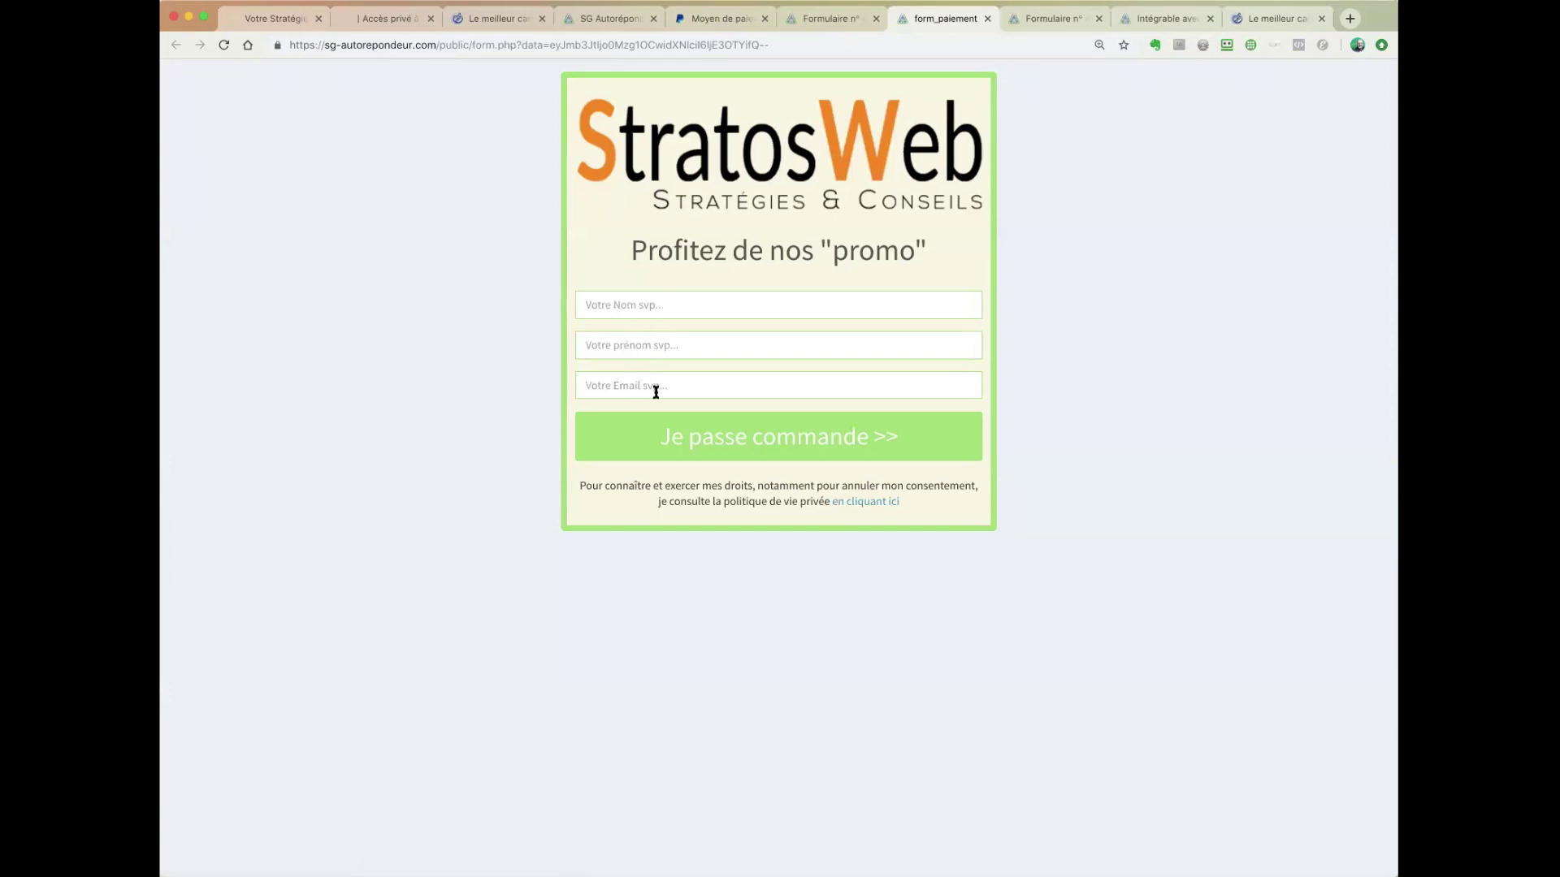
left_click(988, 19)
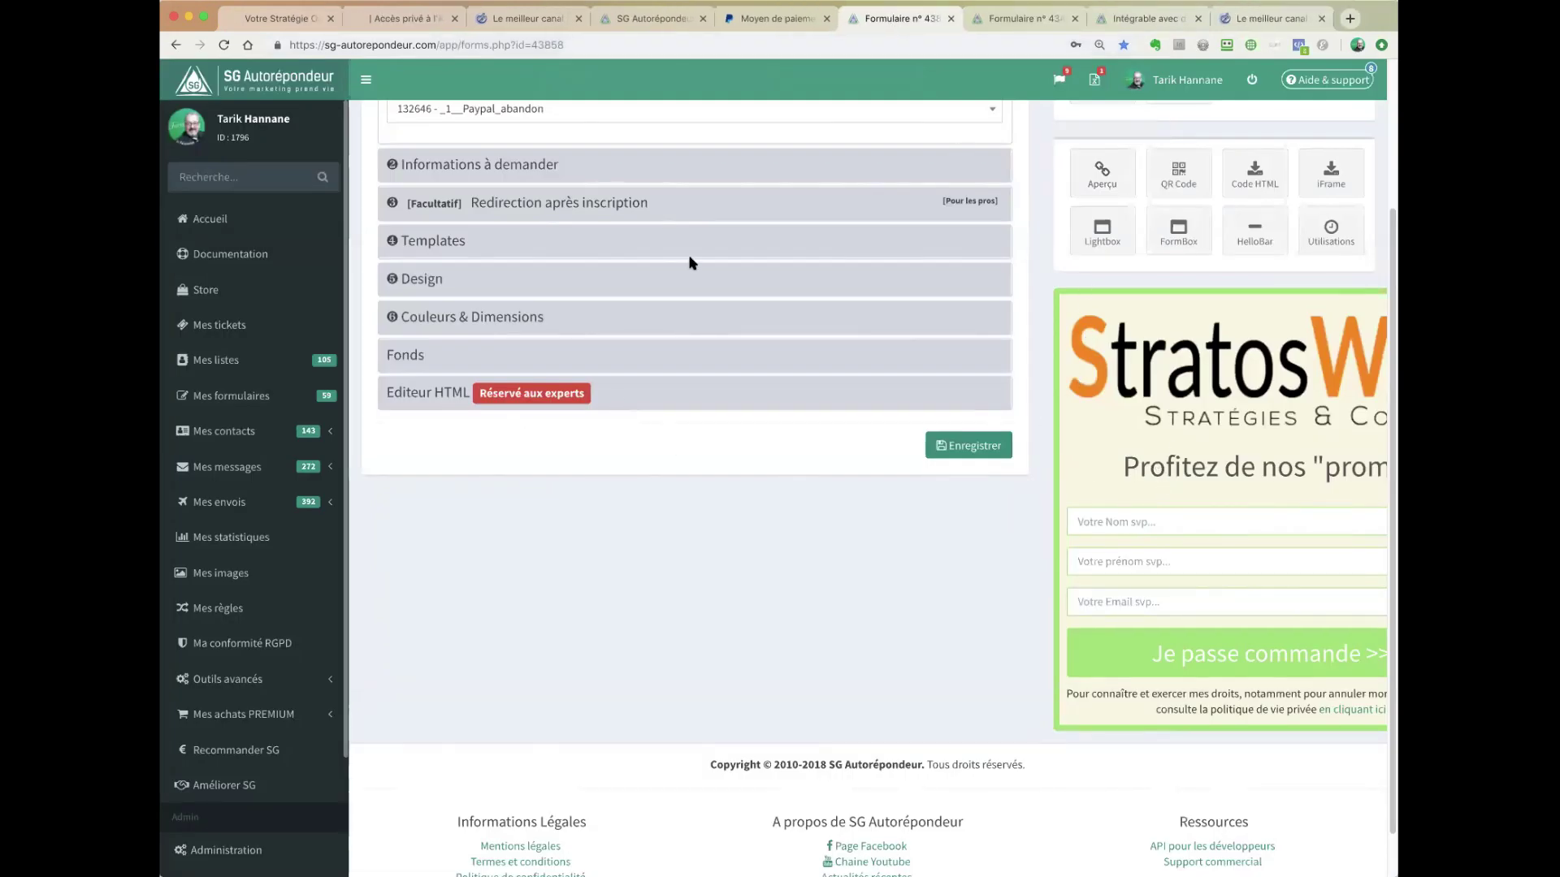
scroll(689, 261, "up", 3)
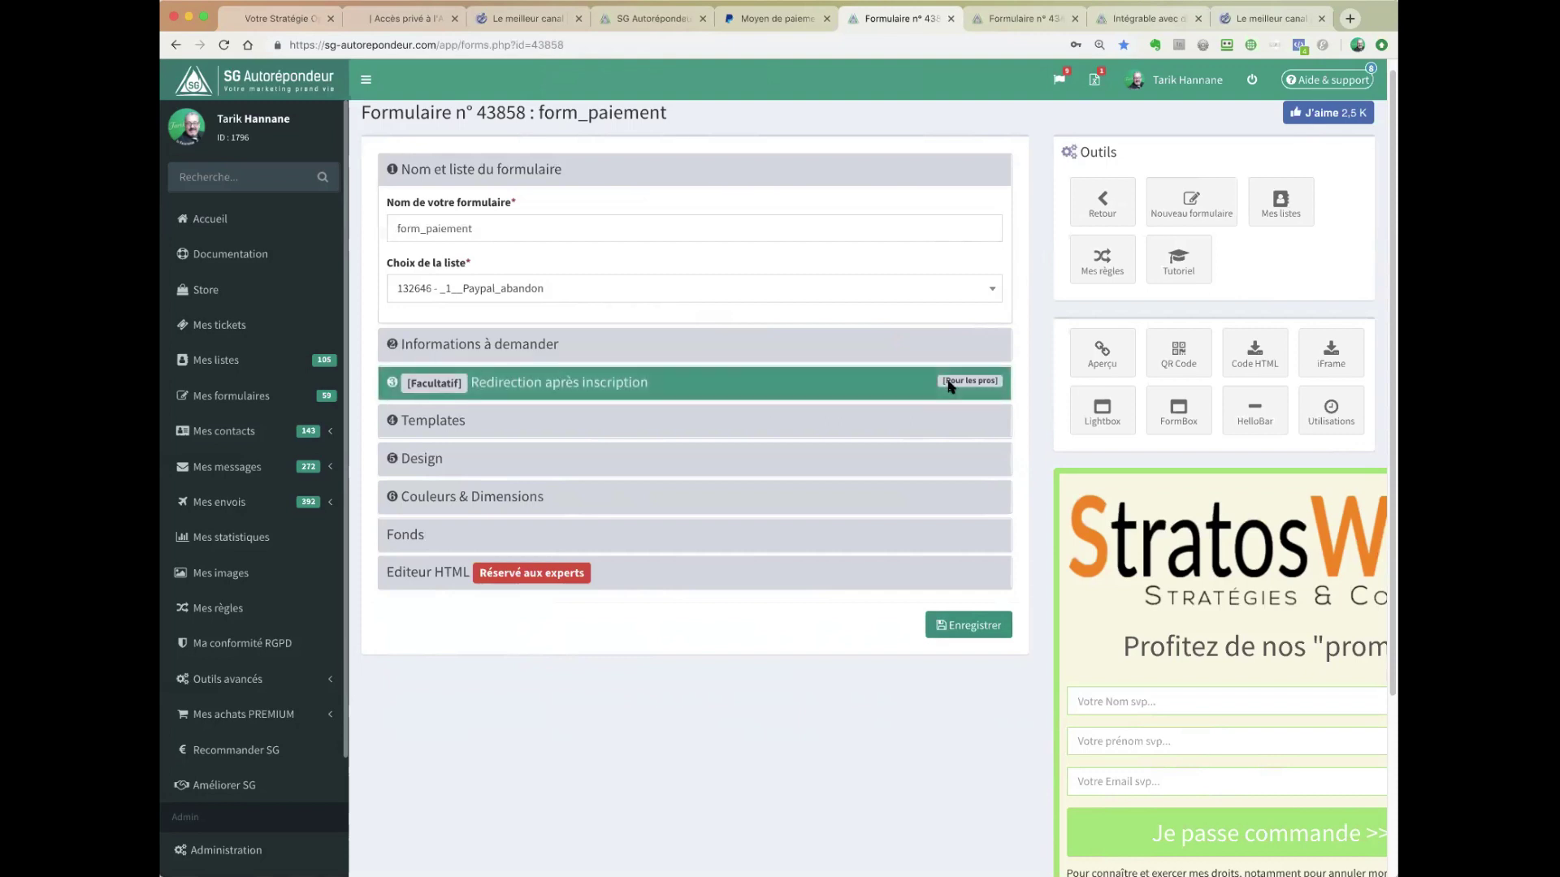
- Check form_paiement's PayPal redirection URL and _1__Paypal_CLIENTS list, then show its background settings
left_click(783, 387)
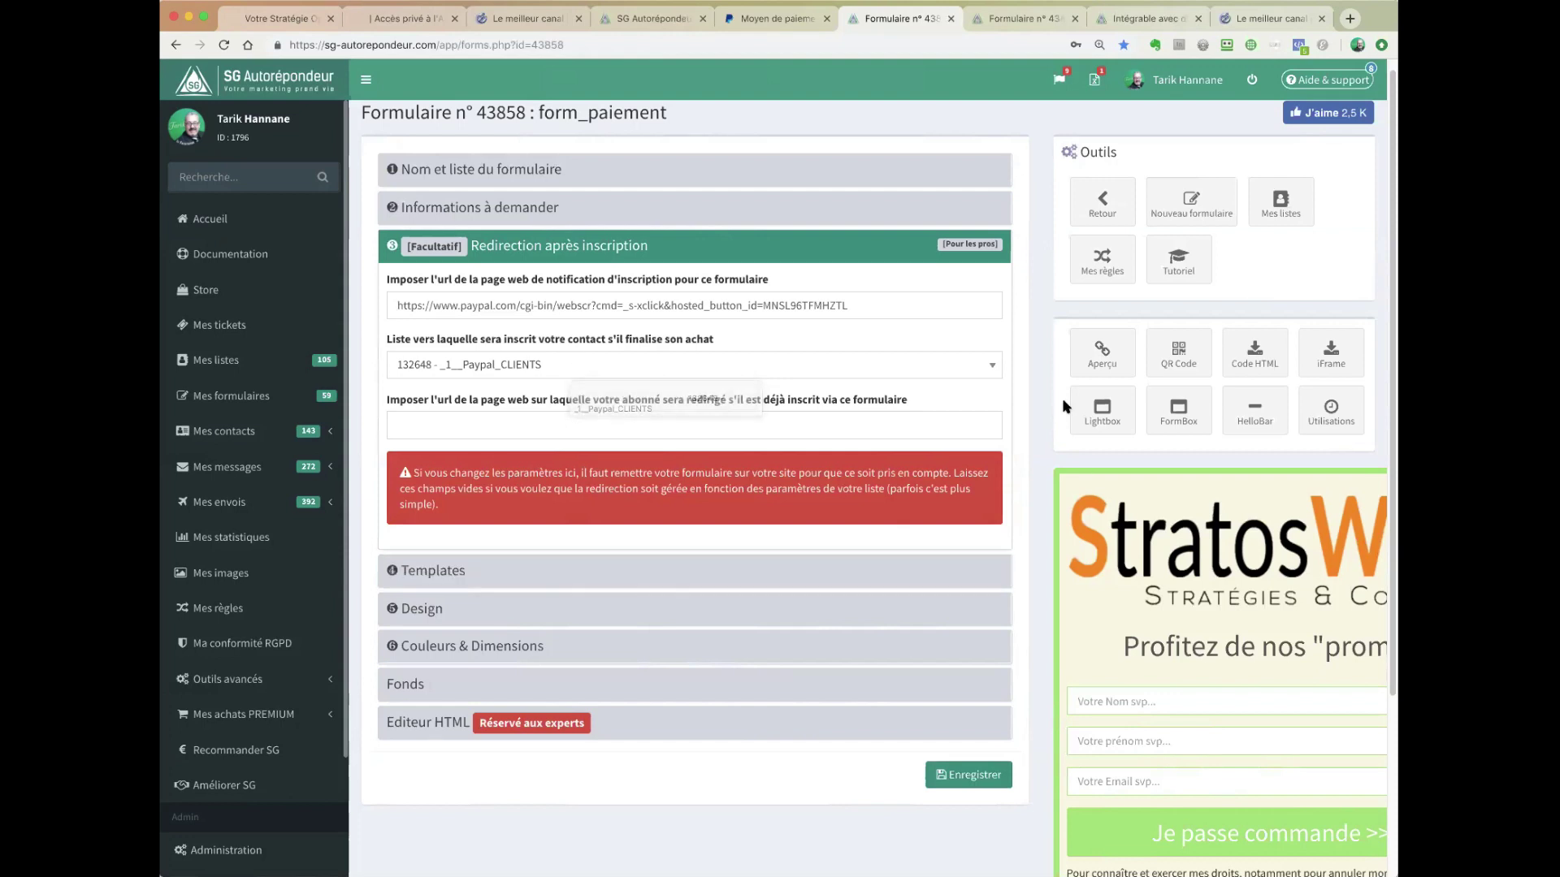
left_click(507, 690)
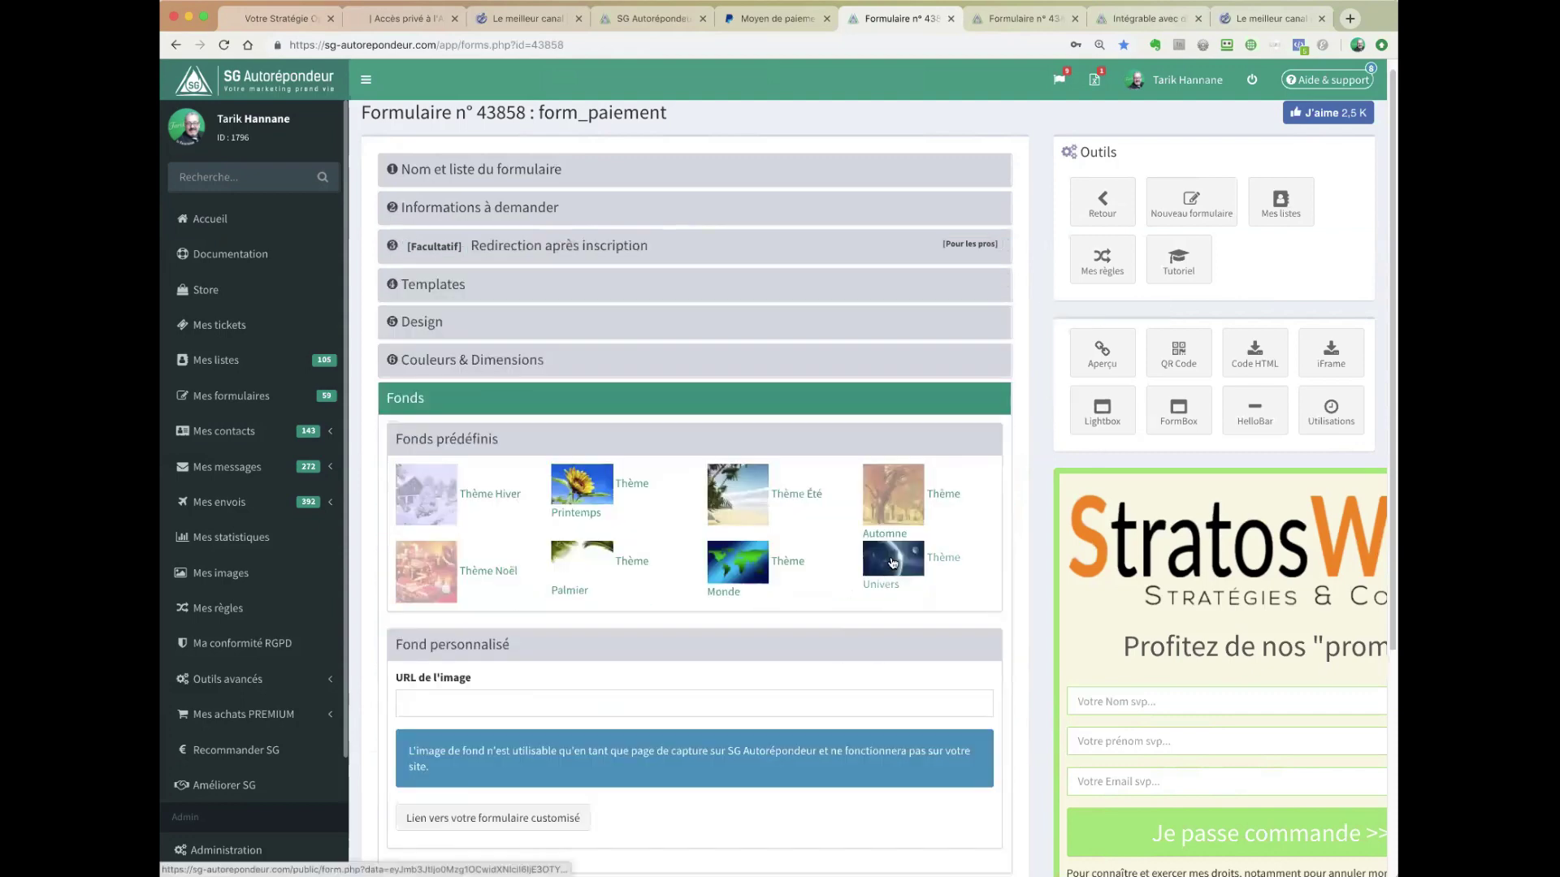
- Open form_paiement on the Thème Univers background and enter a test name, first name and e-mail
left_click(895, 562)
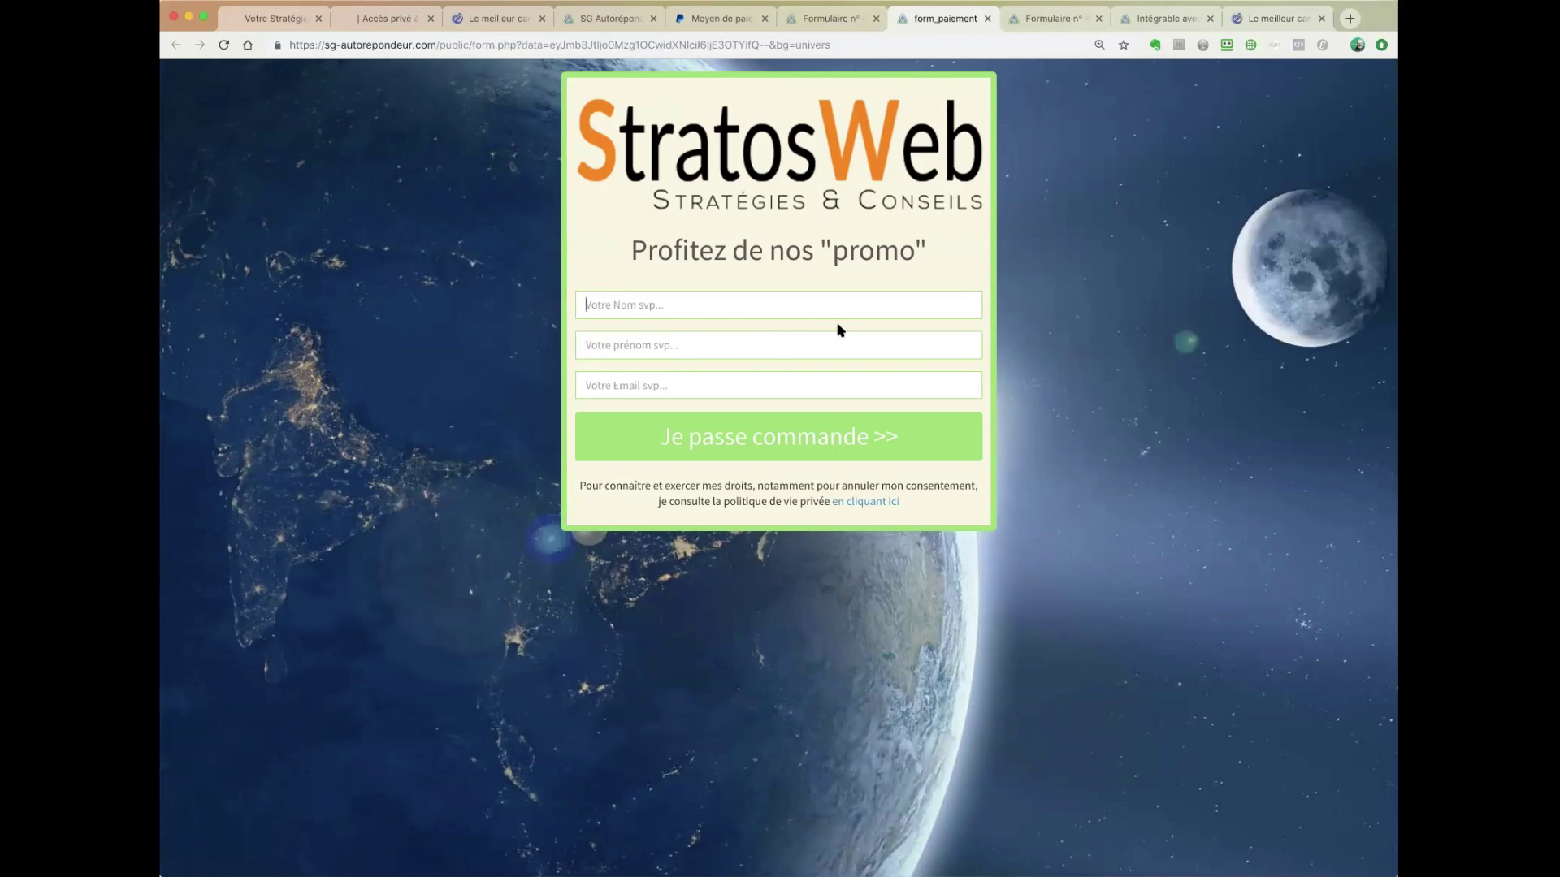
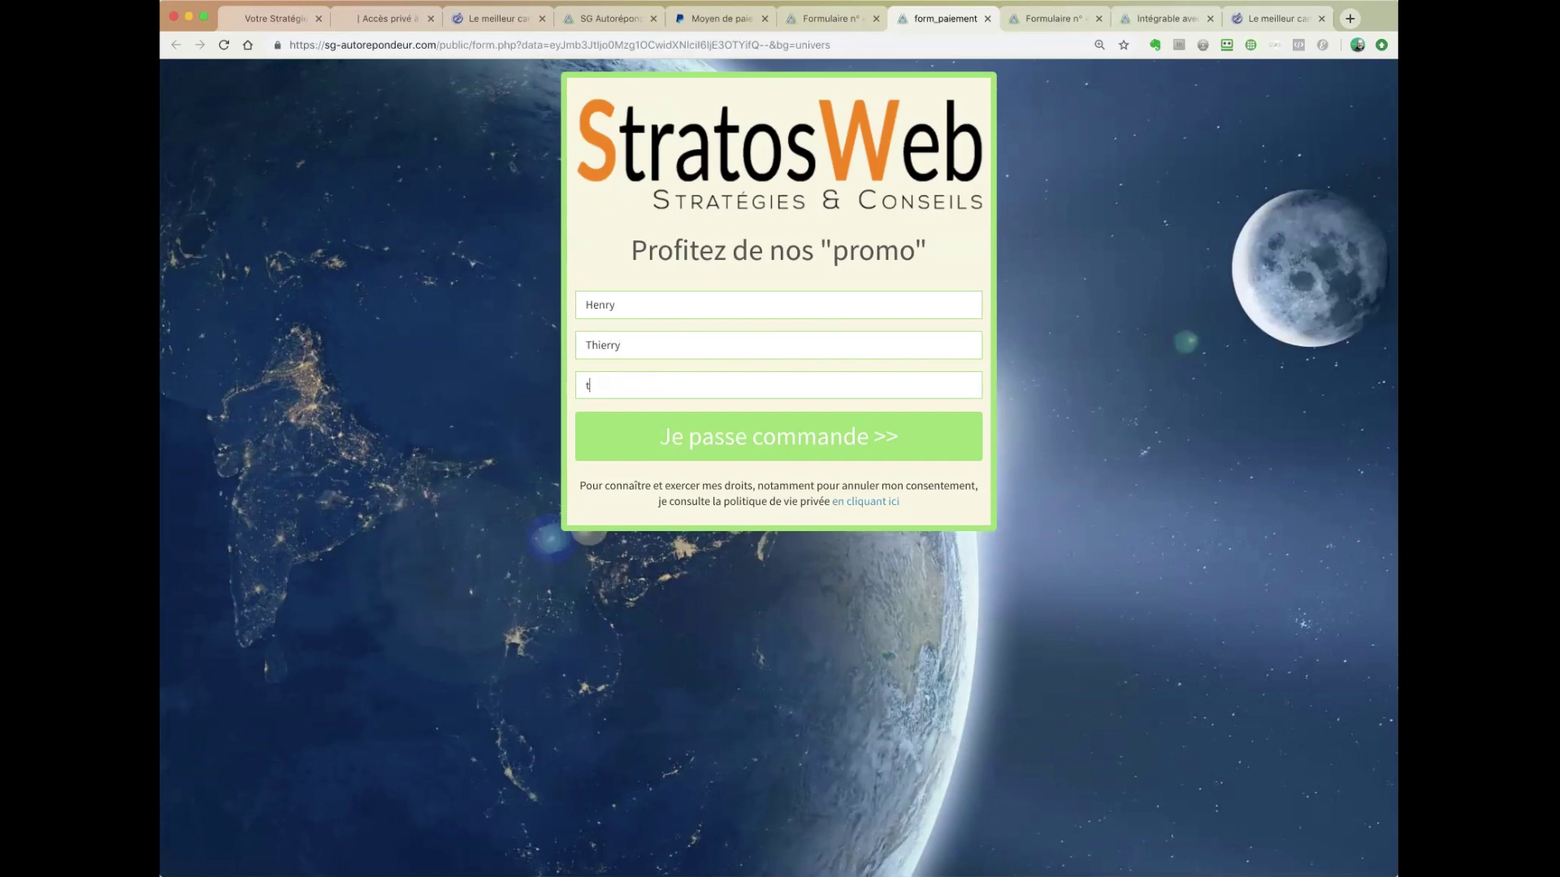
- Submit the 0,01 EUR order, attempt PayPal login with the seller account, then choose guest payment
left_click(788, 439)
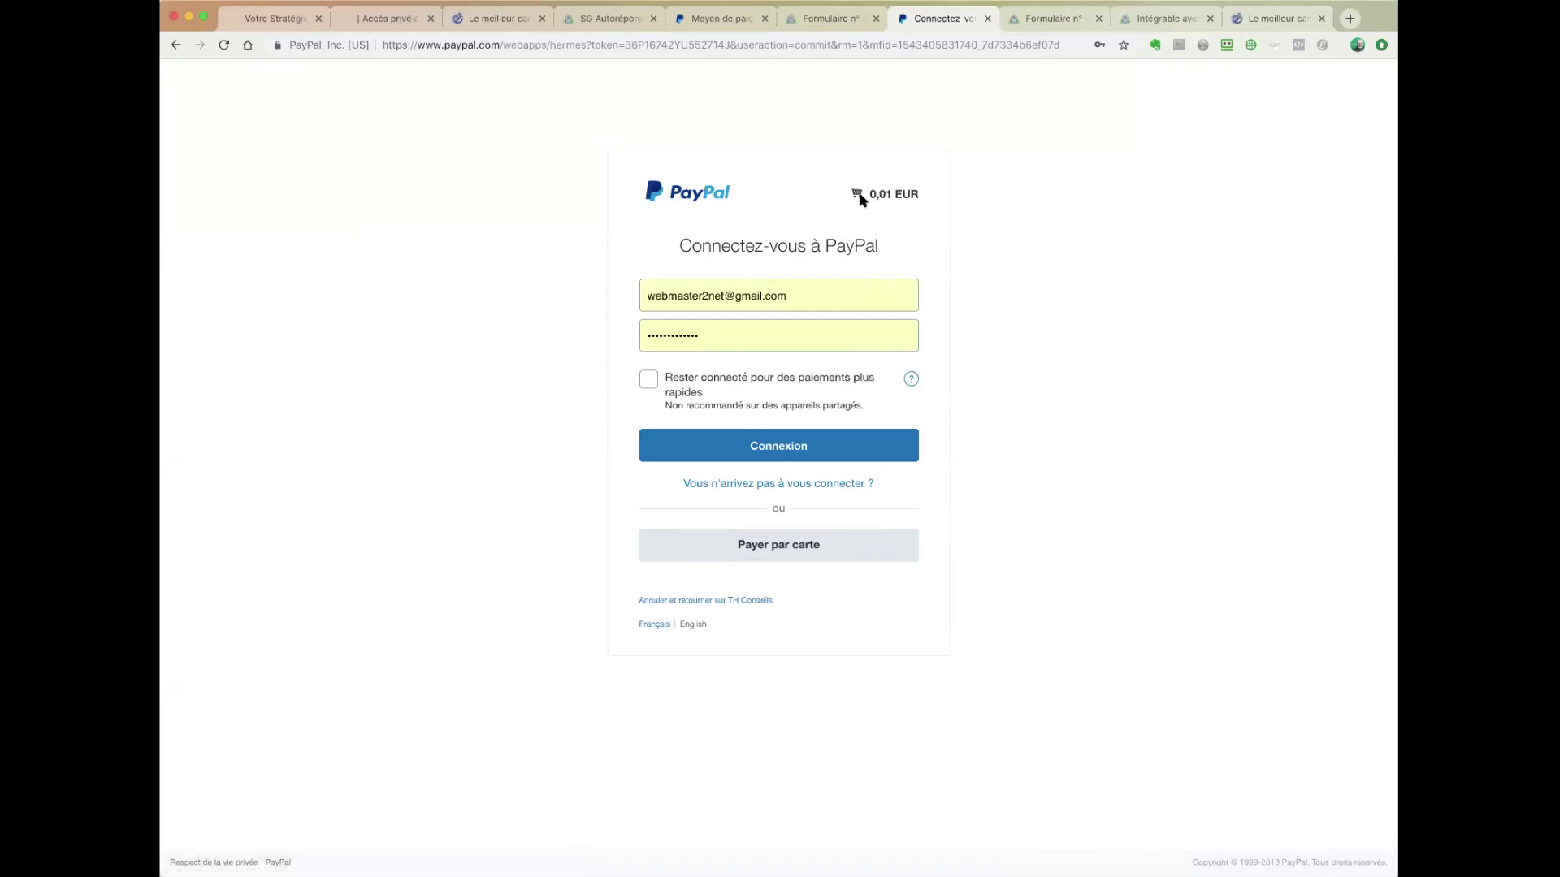
left_click(791, 446)
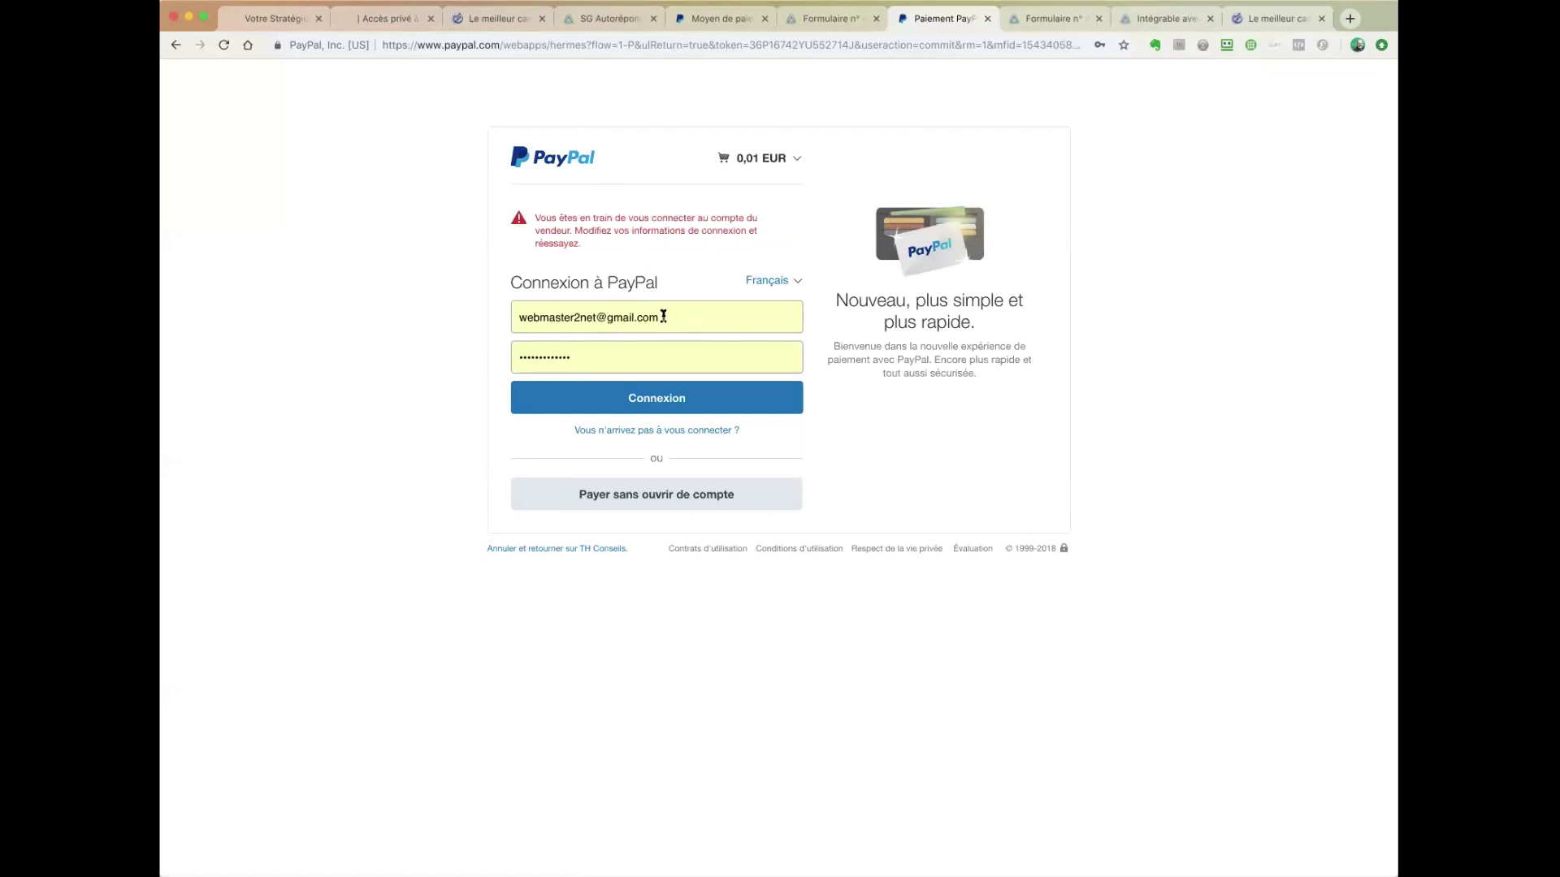
left_click(664, 317)
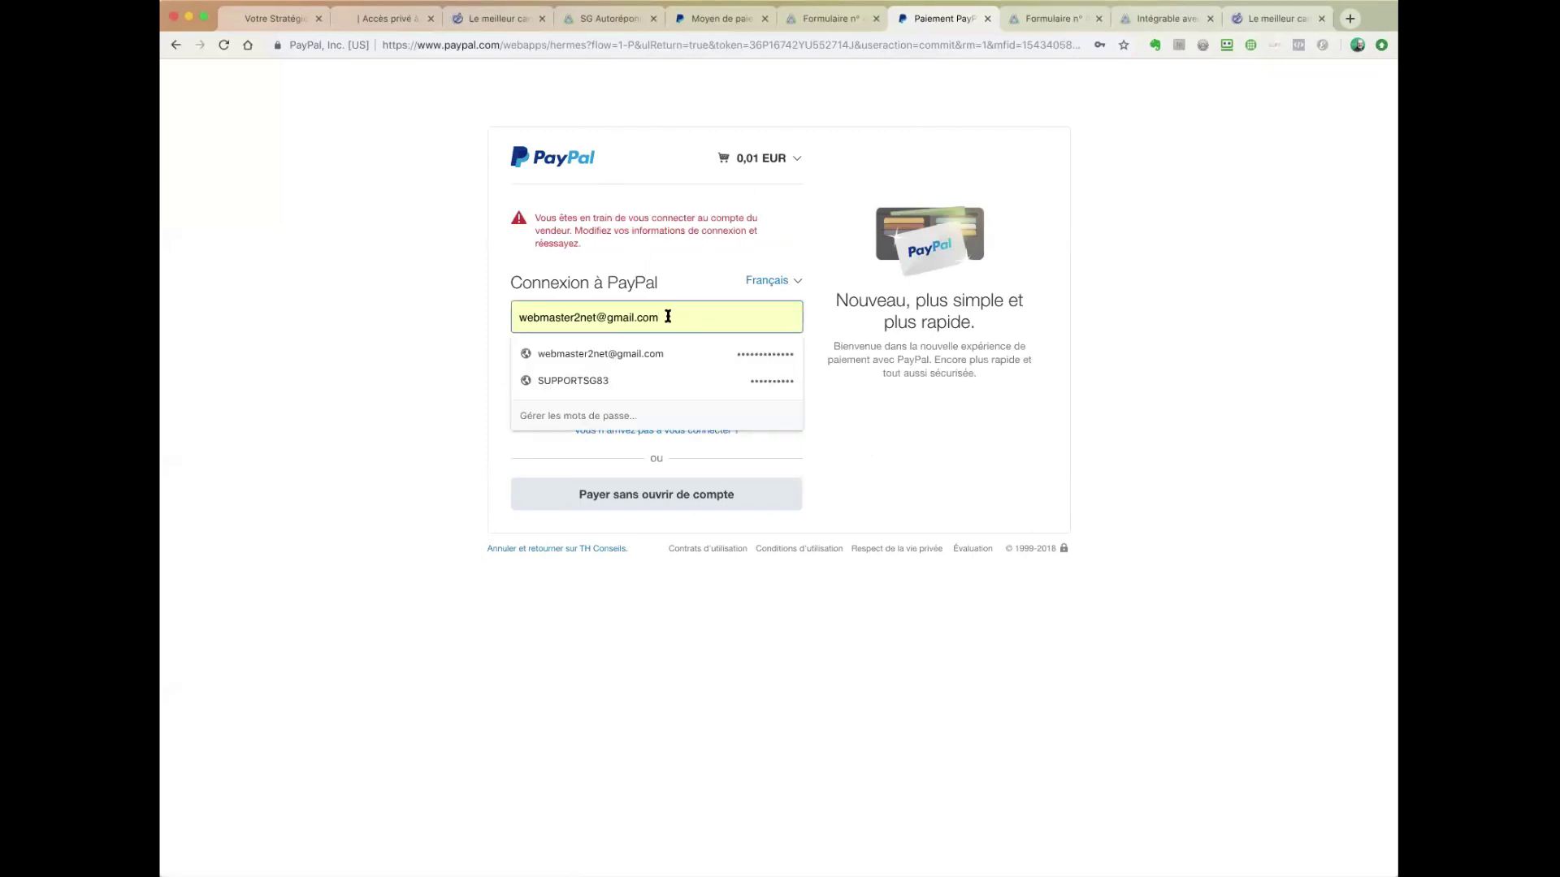
left_click(342, 260)
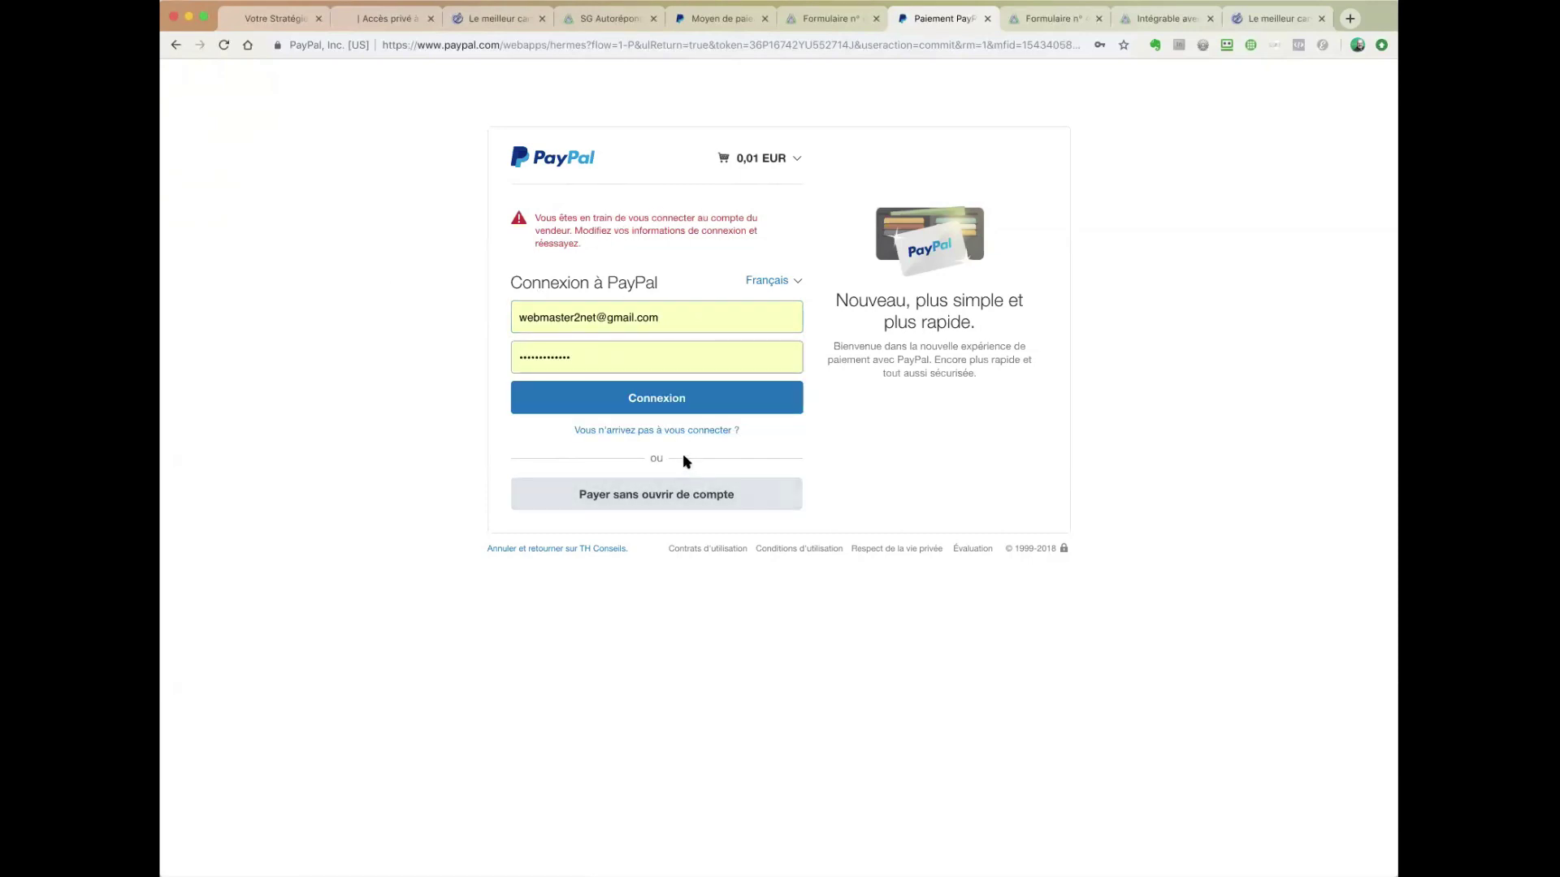
left_click(681, 497)
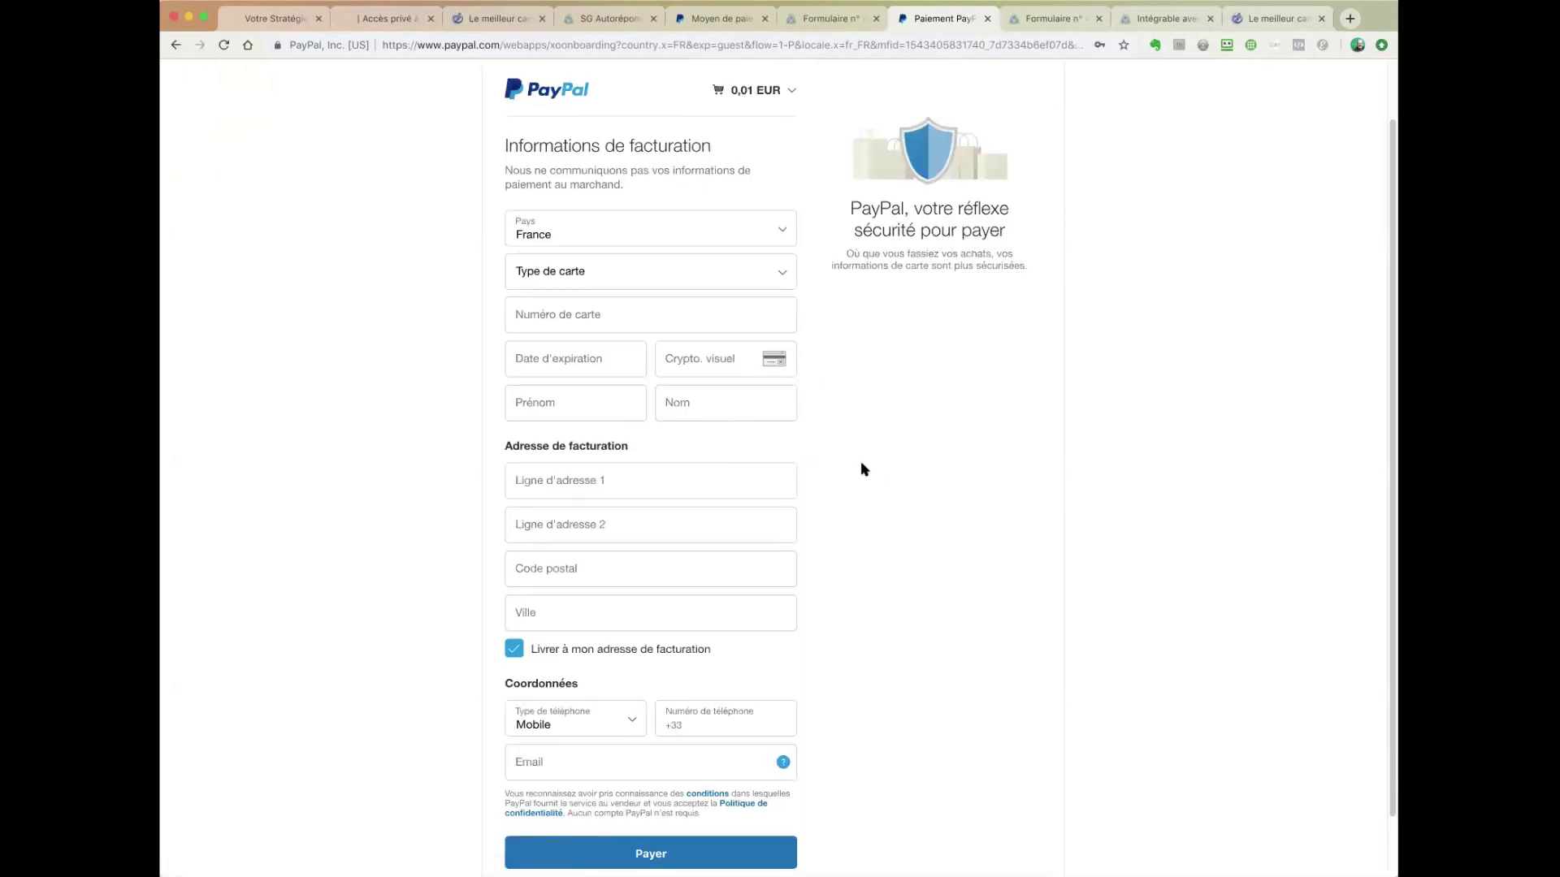
- Leave the PayPal guest billing form unfilled and return to the SG Autorépondeur tab
scroll(863, 469, "down", 2)
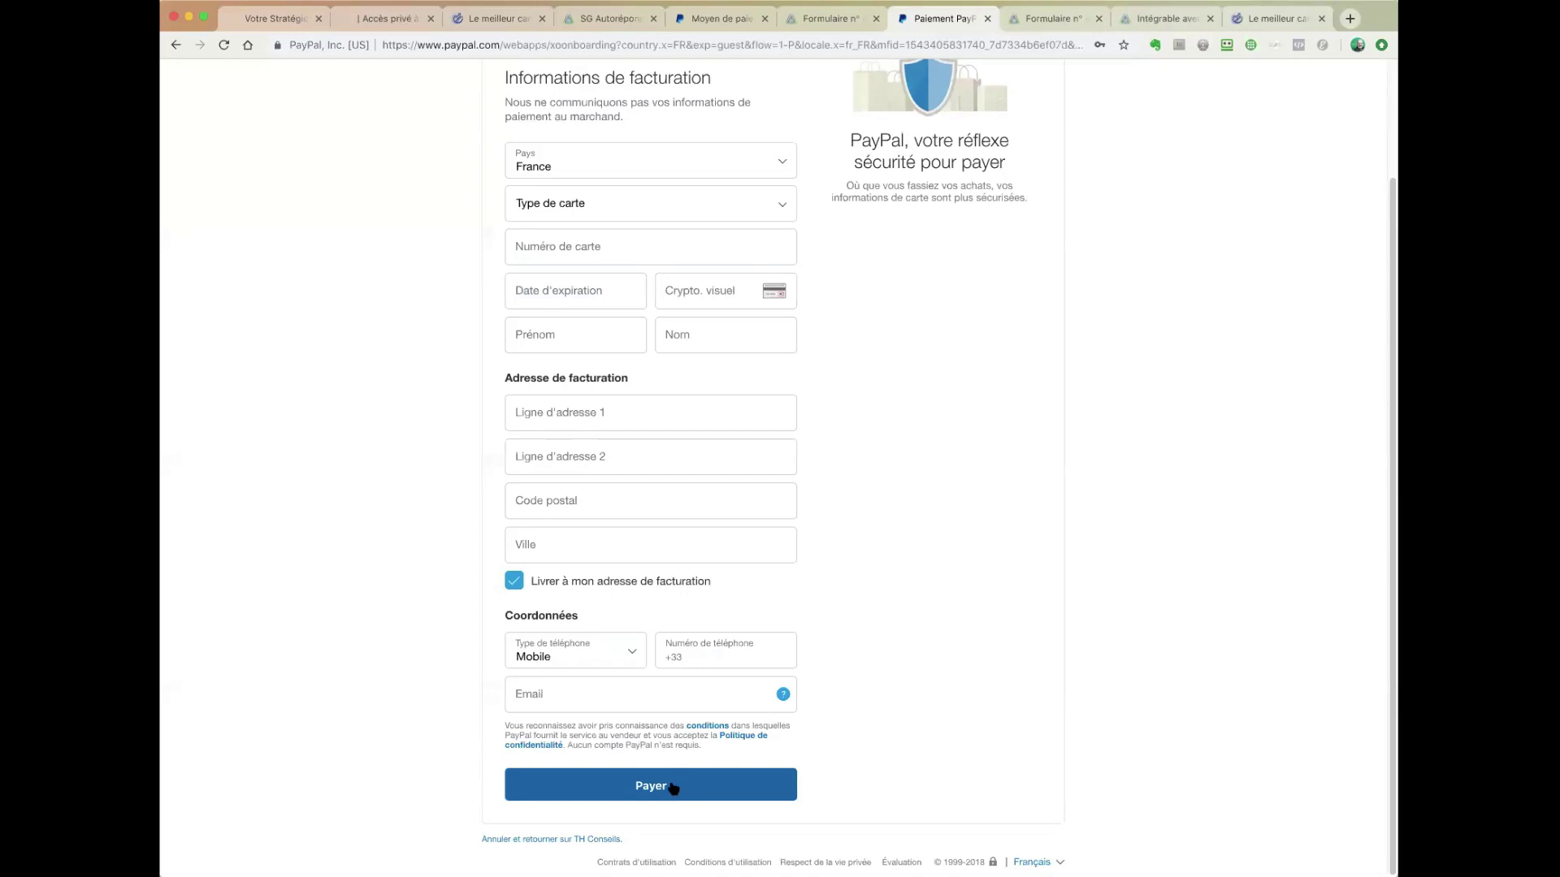
left_click(820, 19)
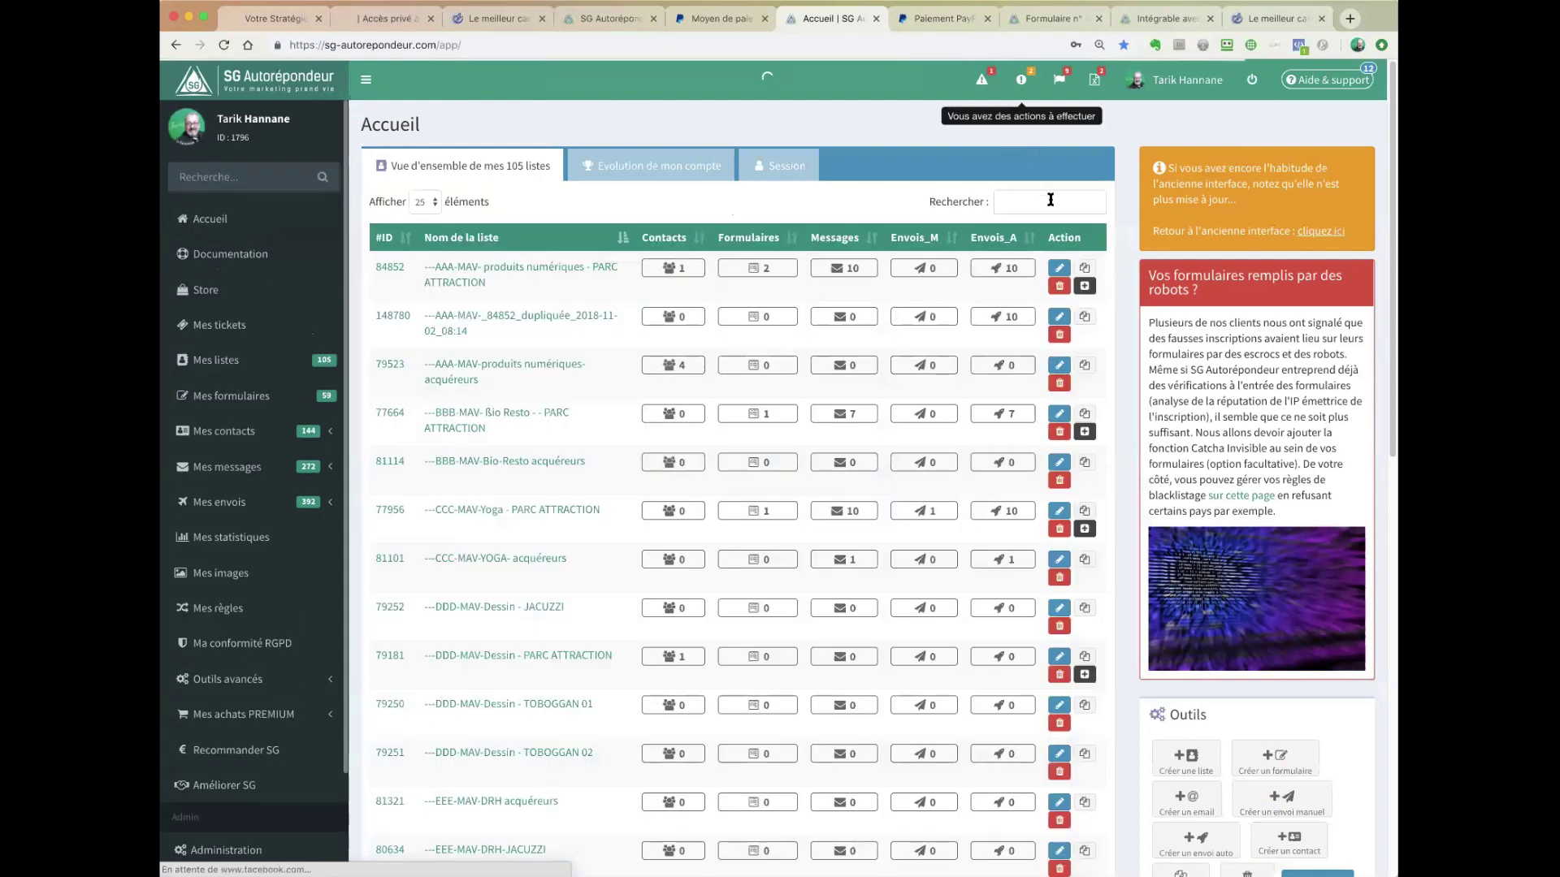
- Filter lists by 'pay', open Paypal_abandon's contacts and compare them with the PayPal tab
left_click(1052, 197)
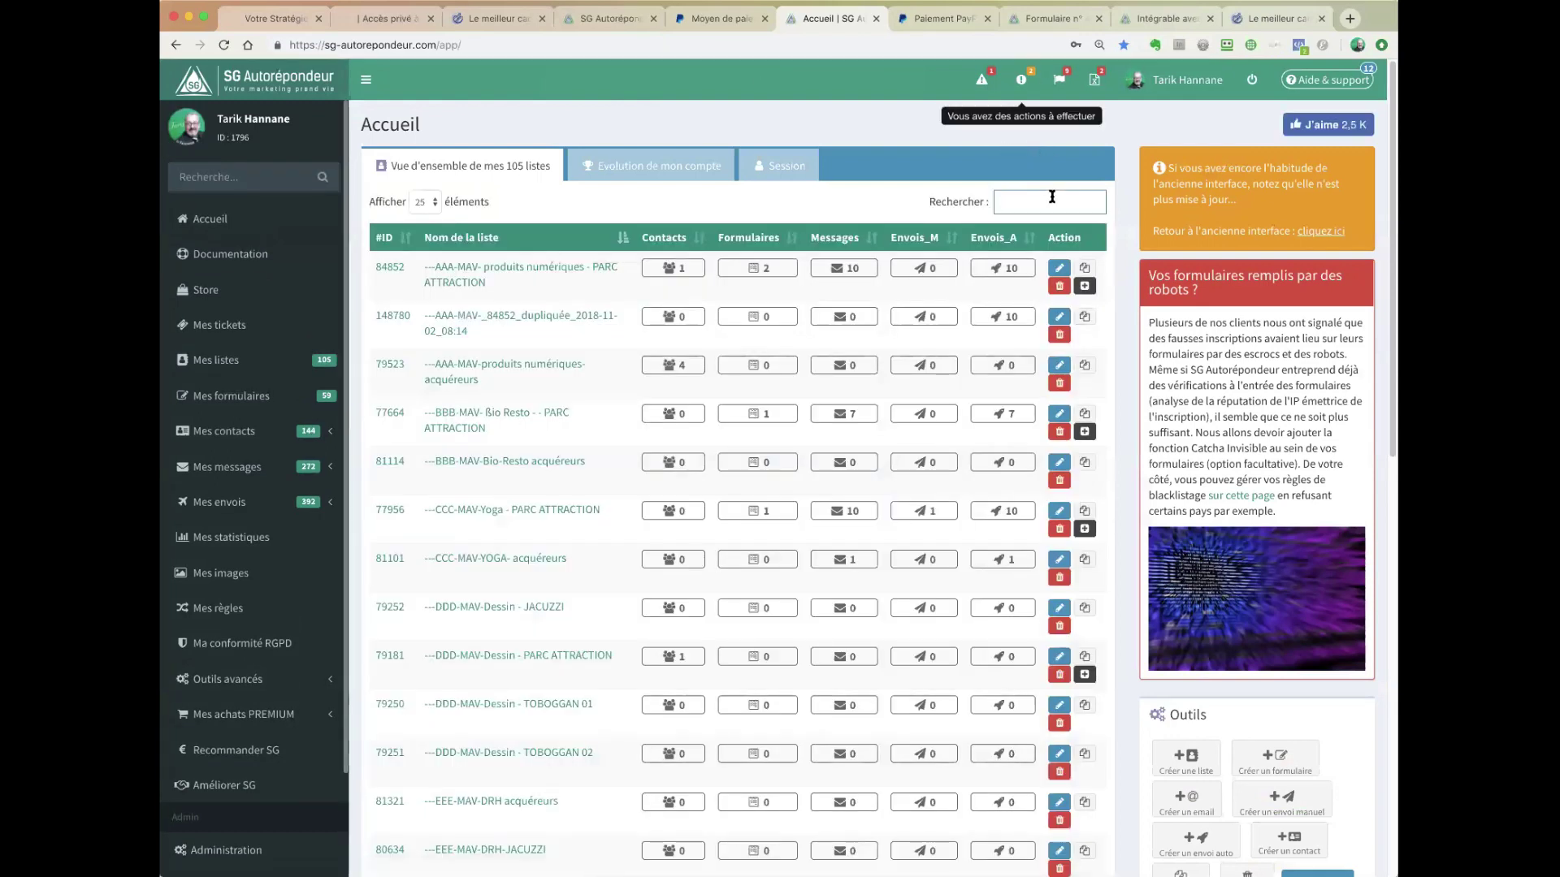
type("pay")
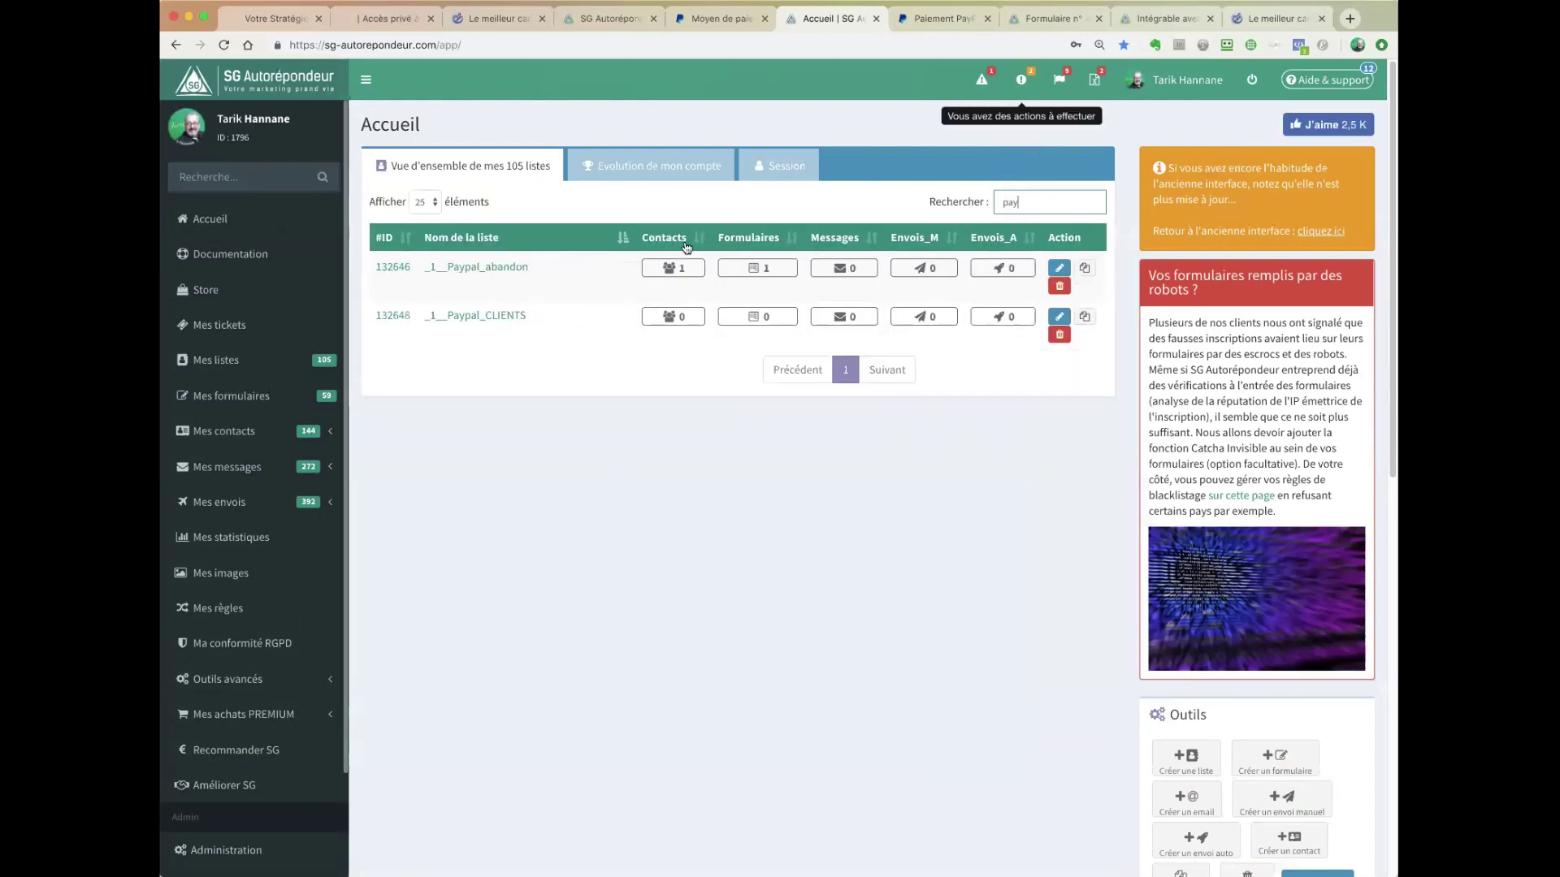
left_click(673, 268)
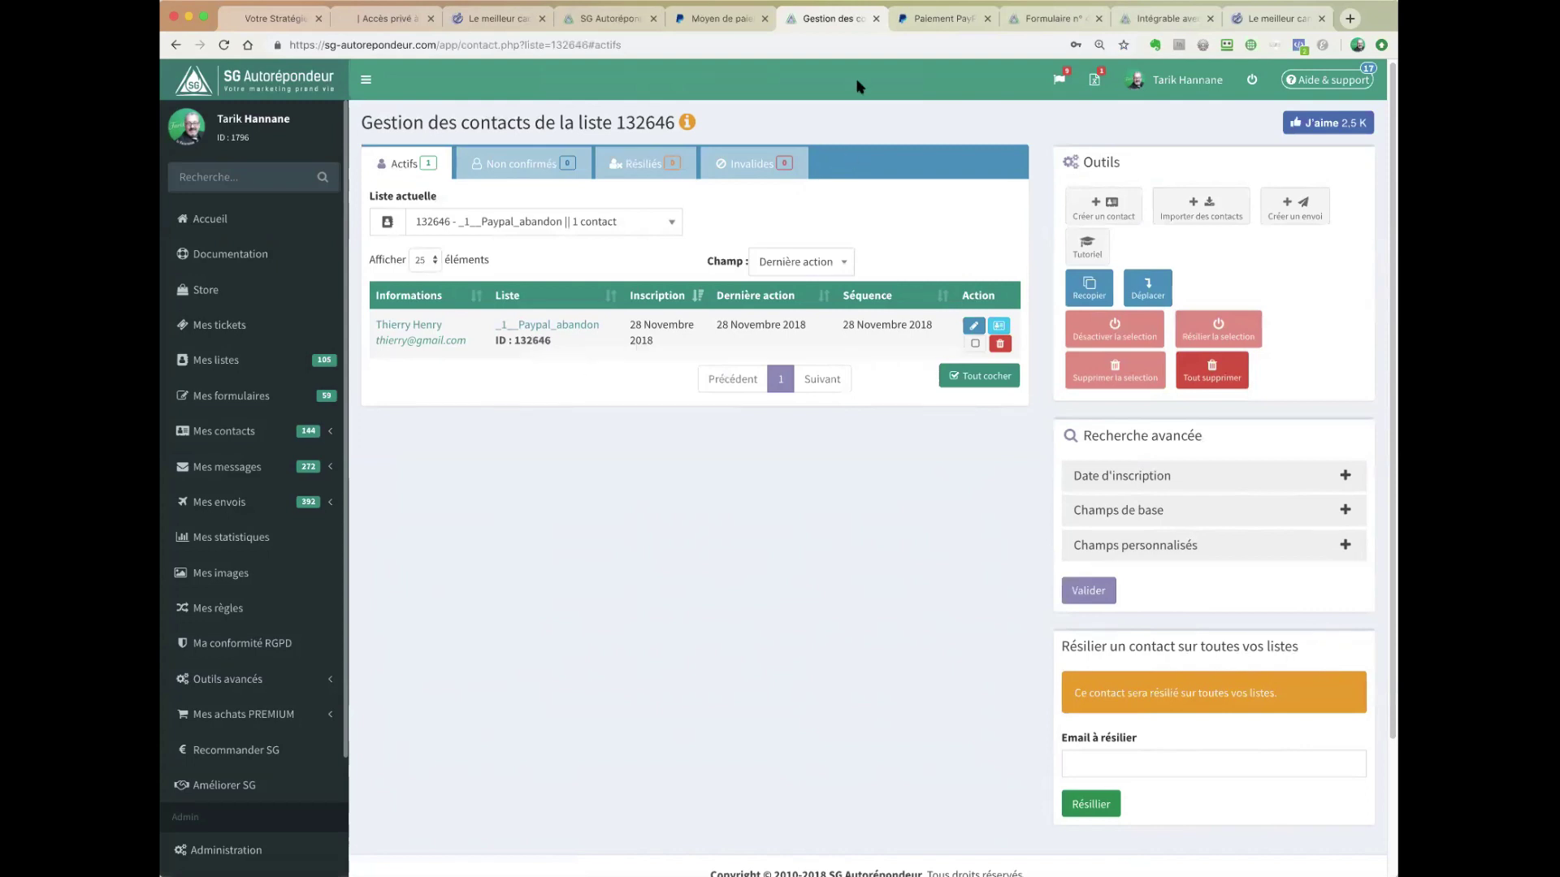
left_click(931, 20)
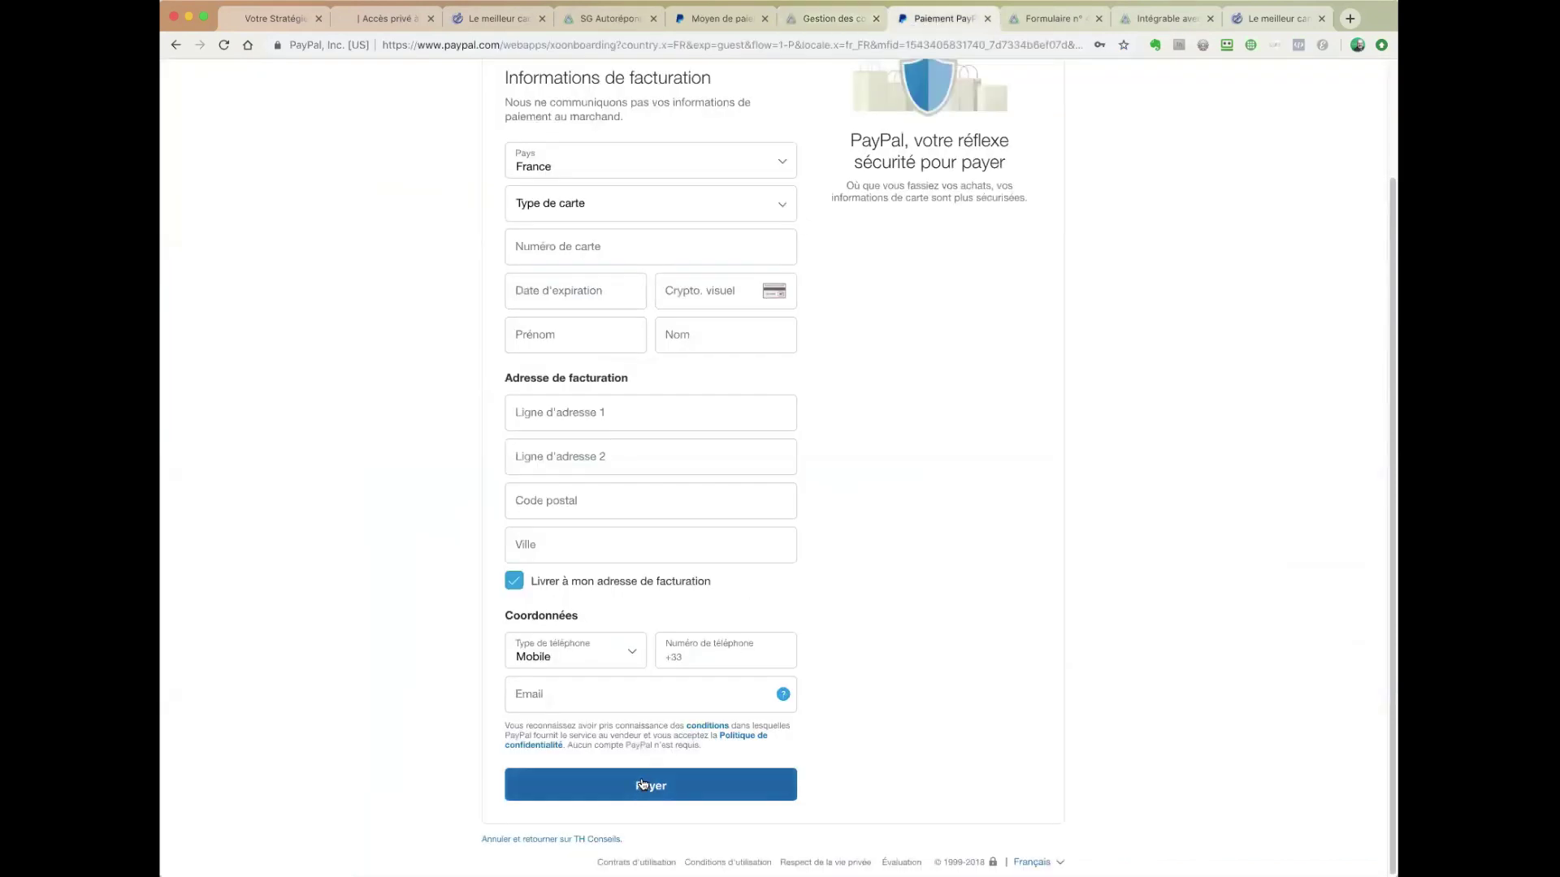
left_click(823, 20)
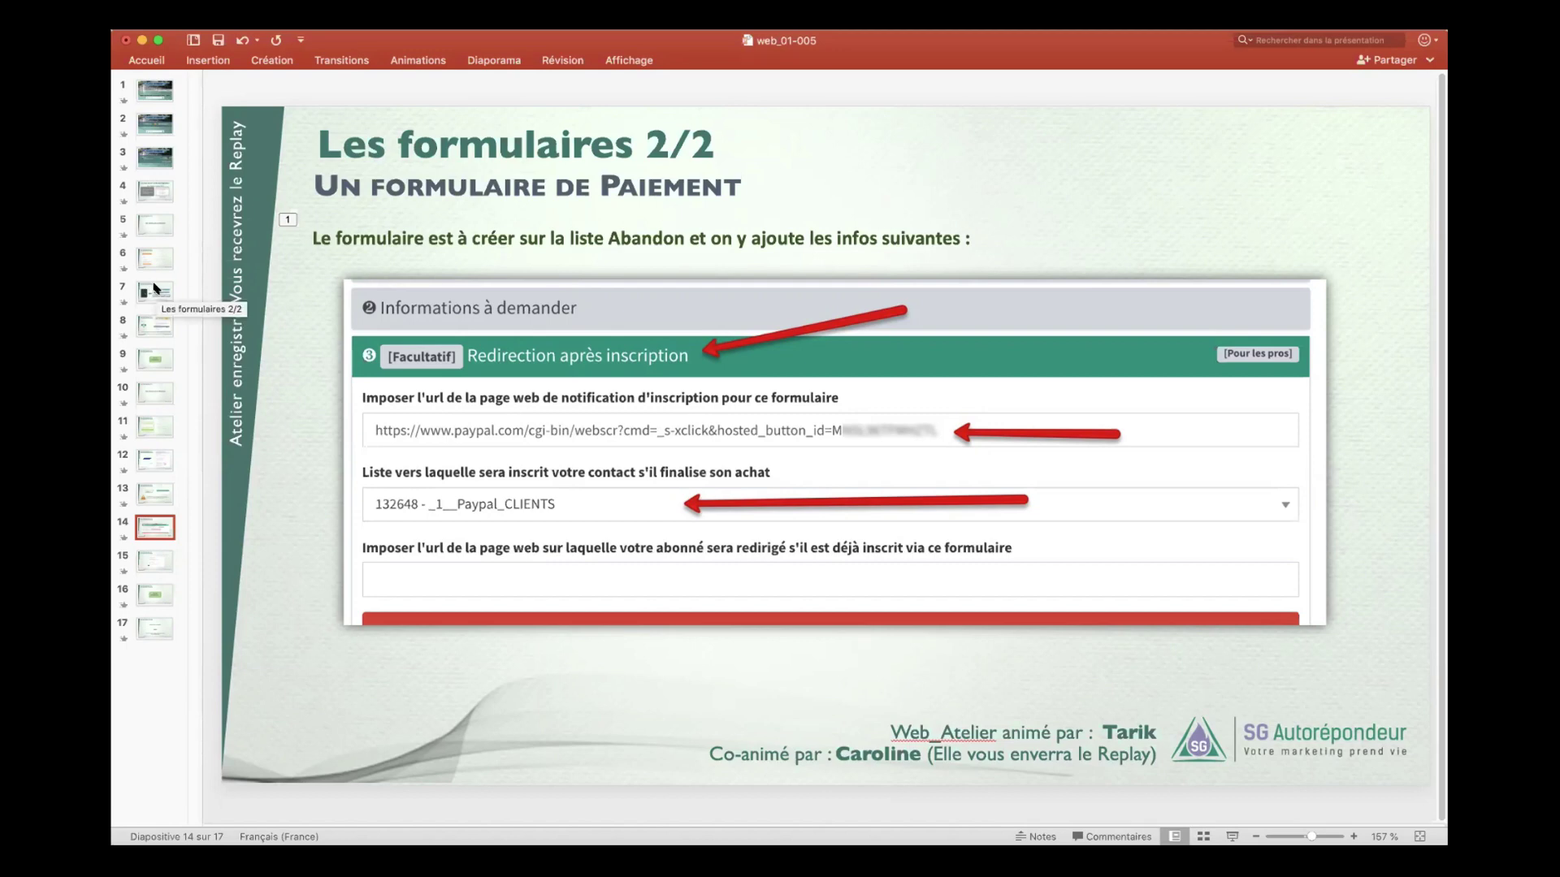
- Walk through slides 11, 12 and 14, the two-lists slide and the removal-rule slide
left_click(154, 427)
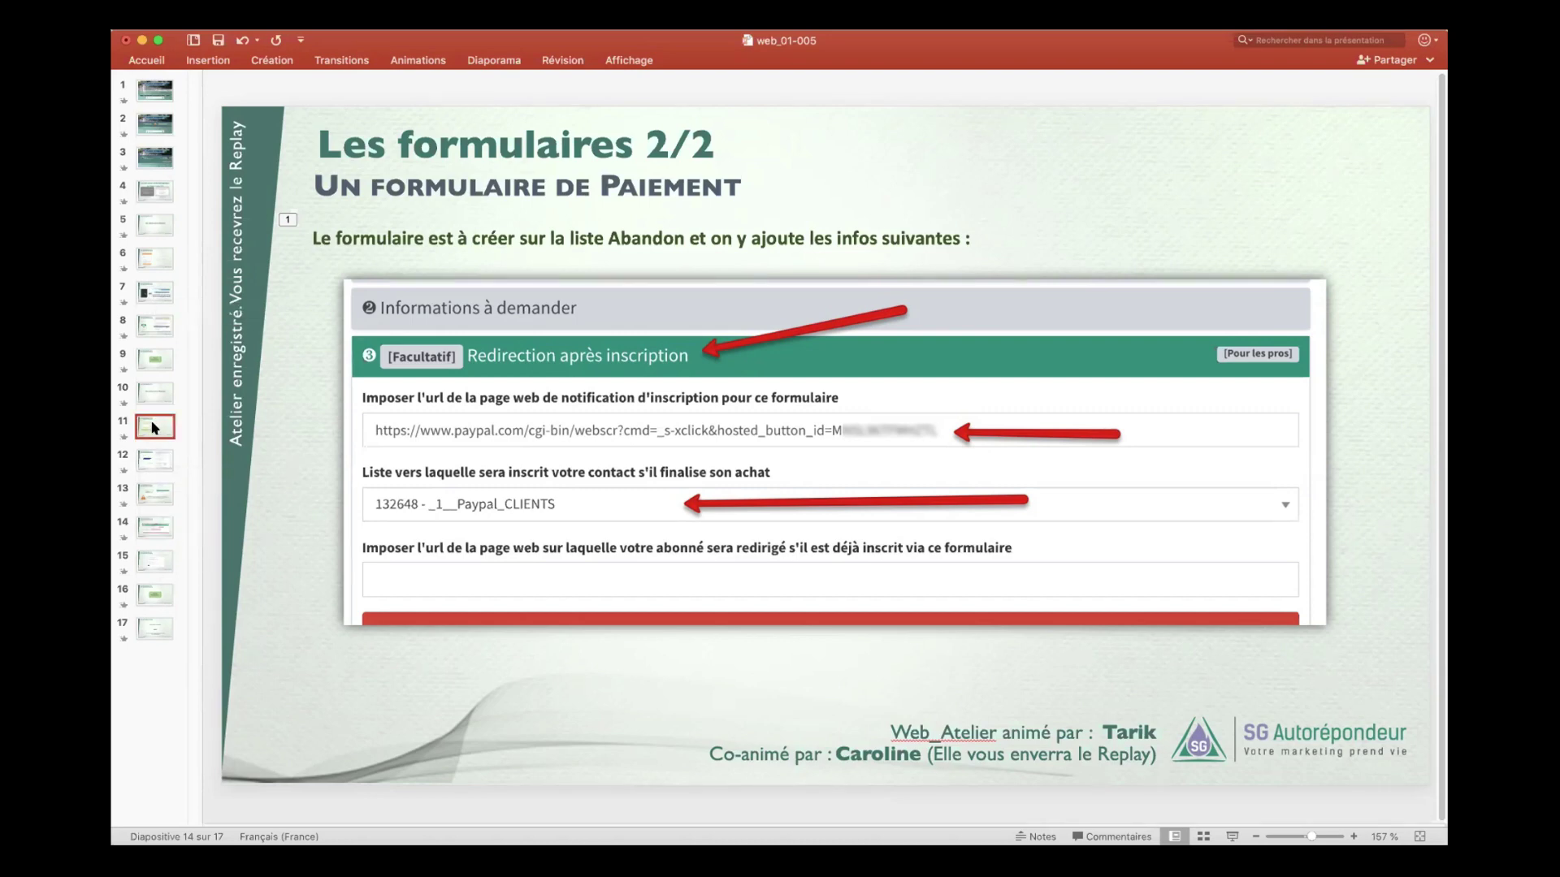
left_click(160, 464)
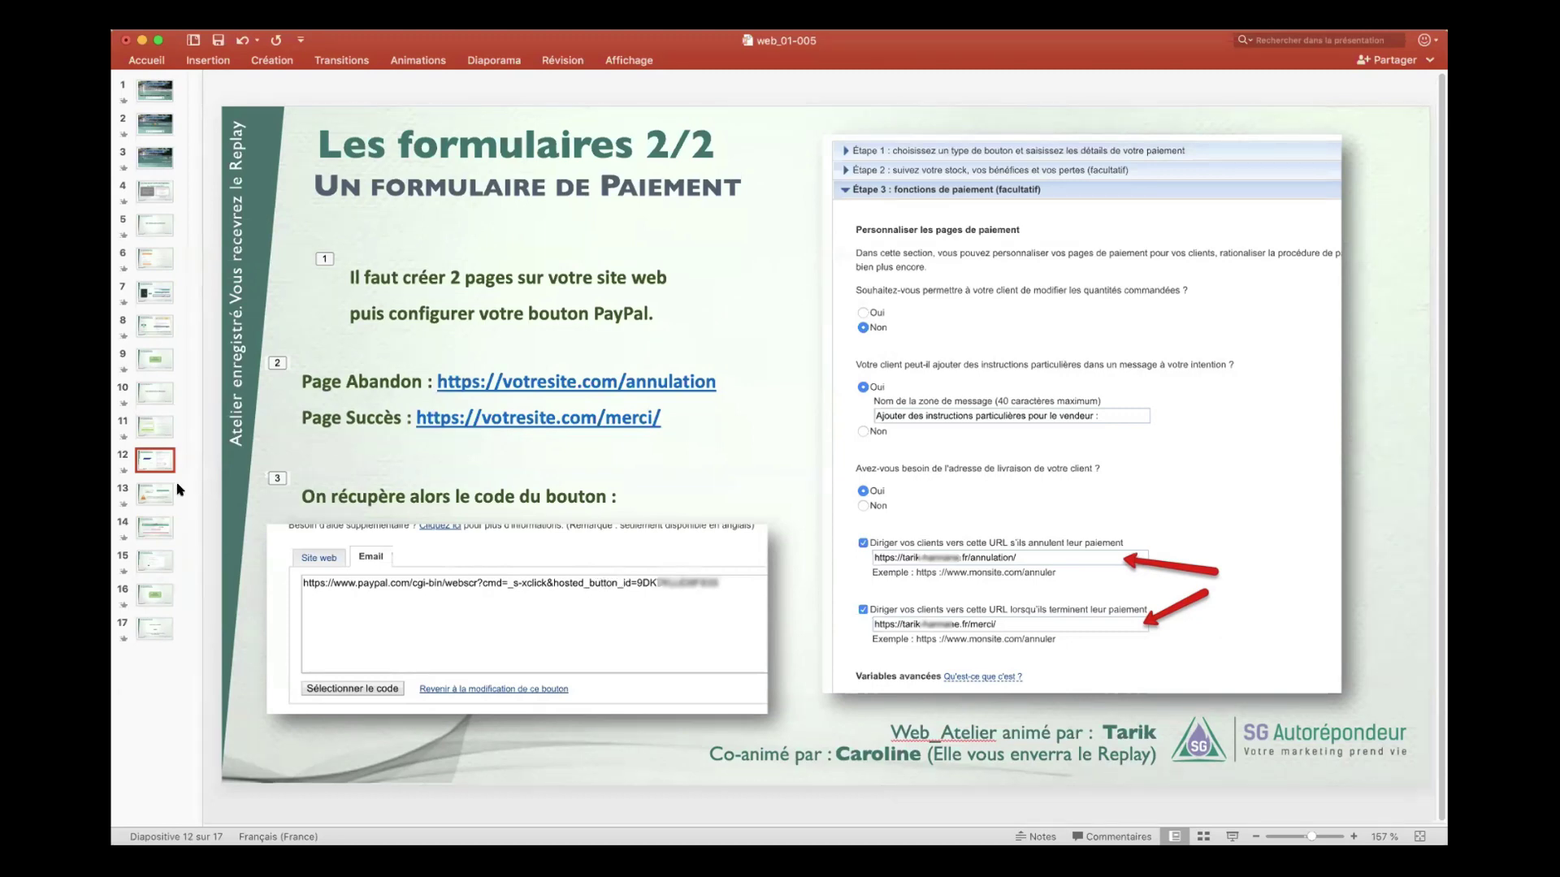
left_click(158, 530)
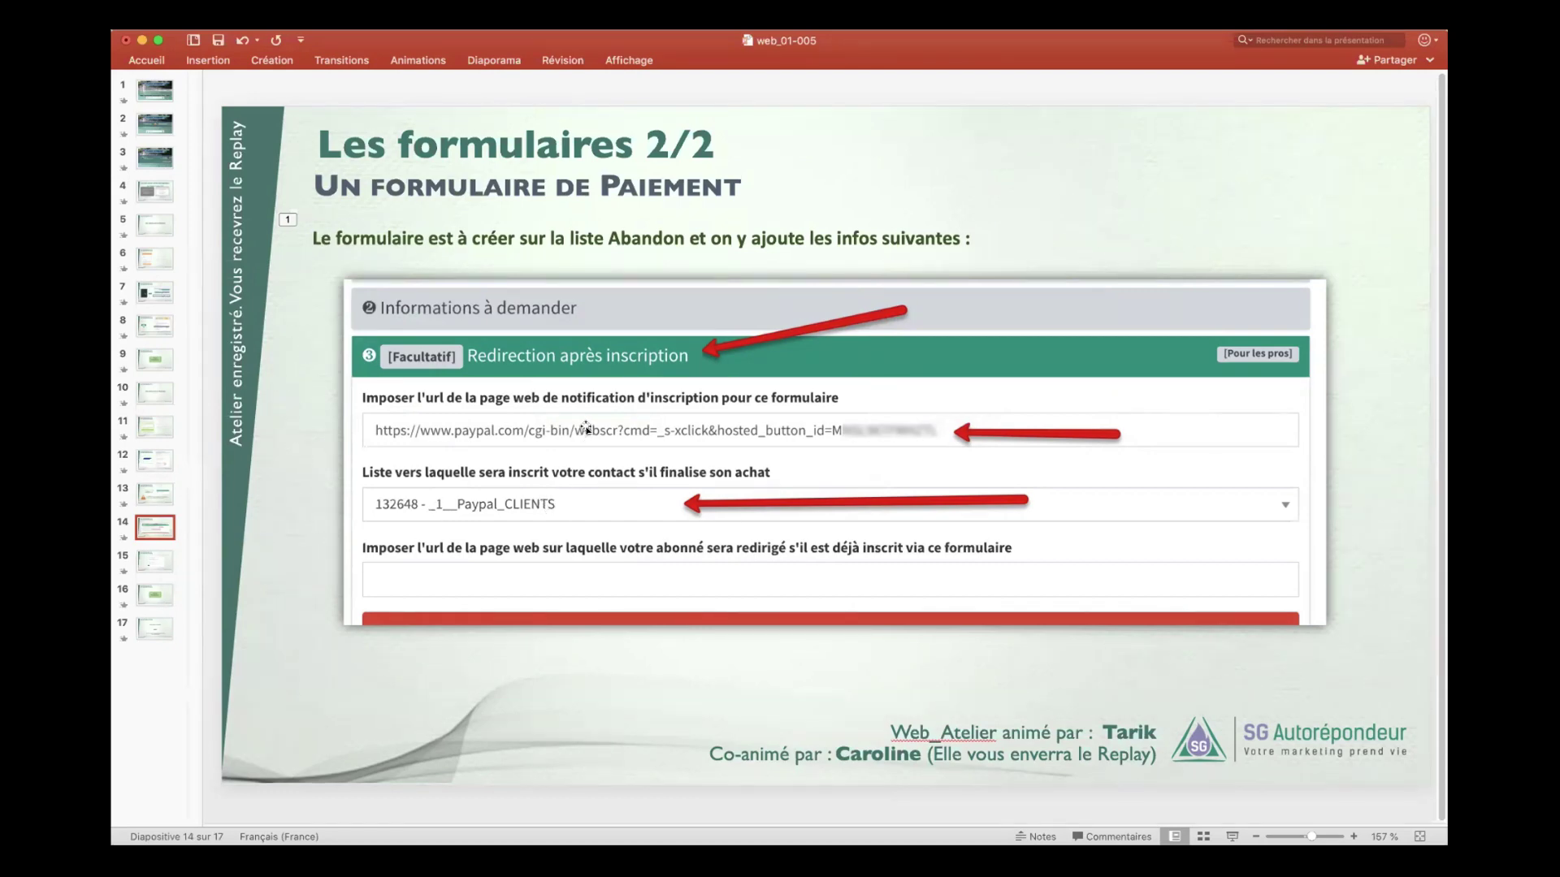
left_click(162, 496)
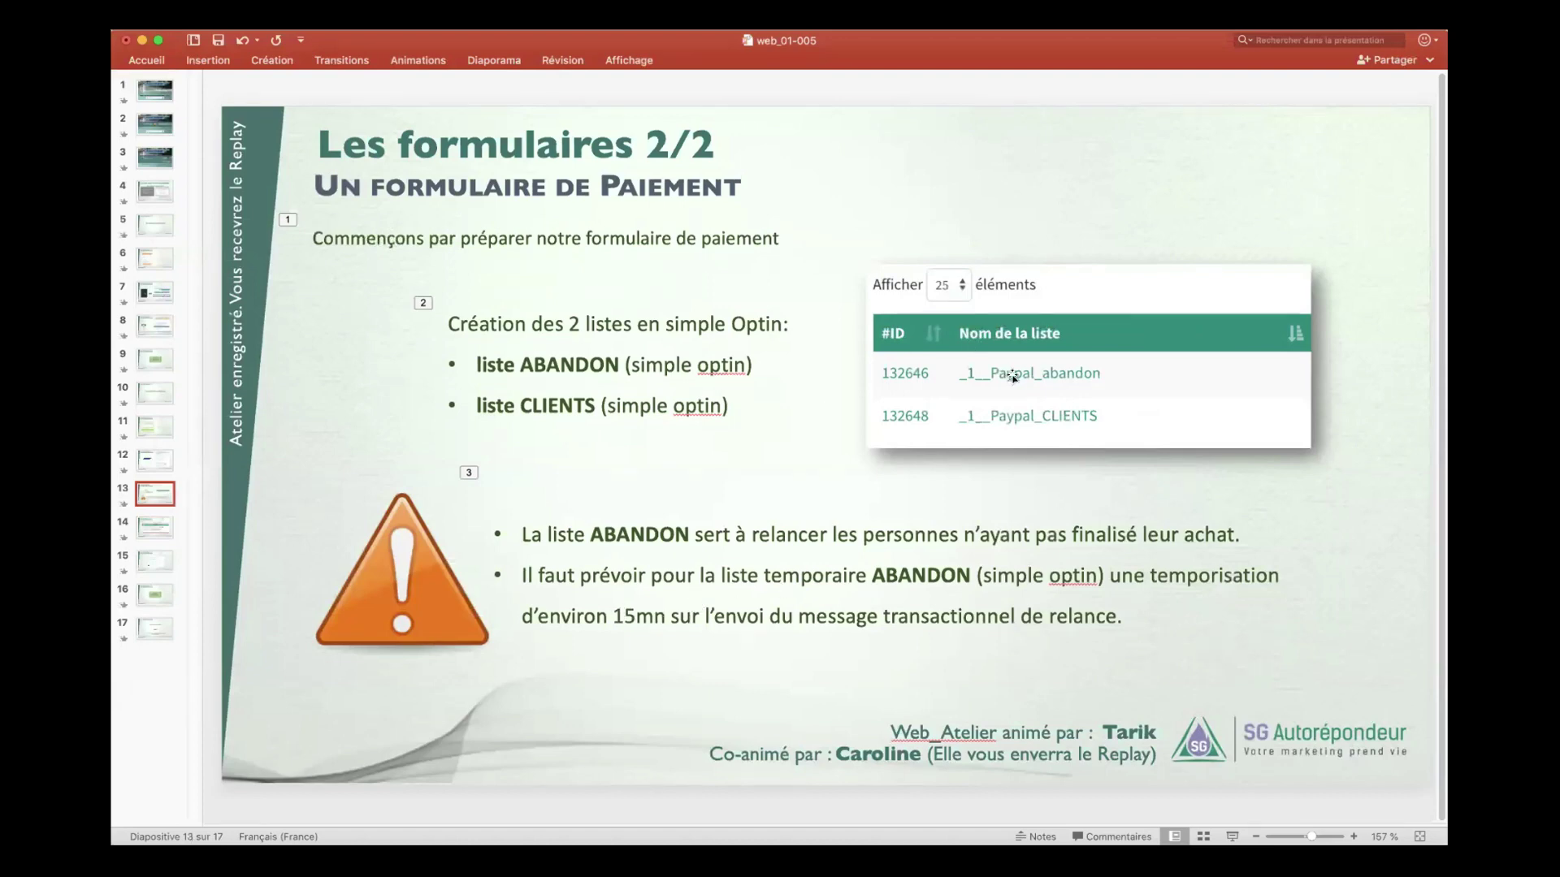
left_click(156, 556)
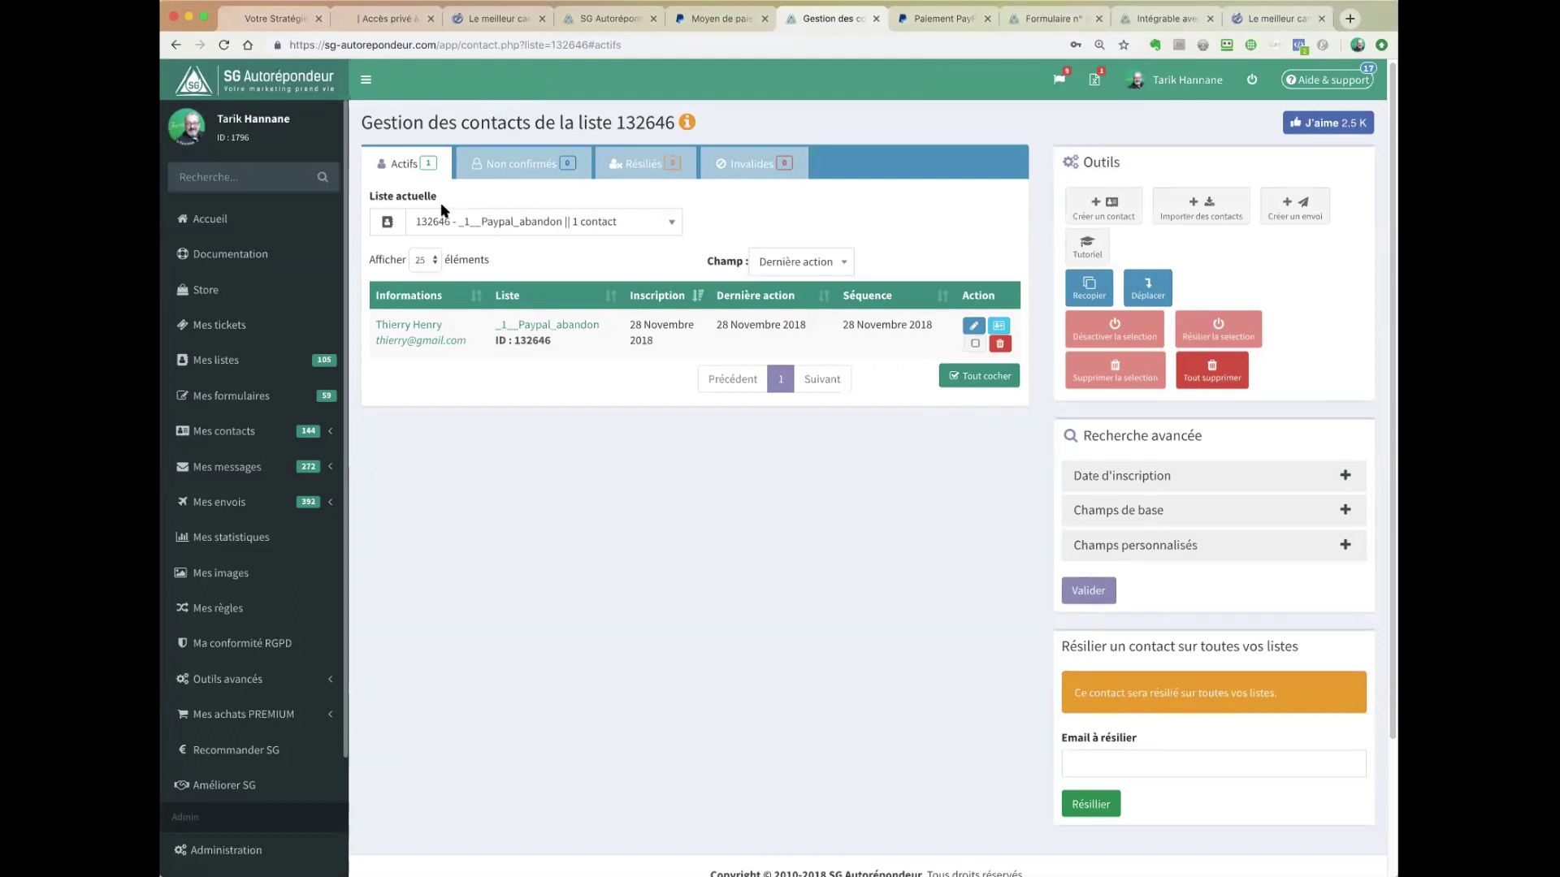
- Browse the form-triggered and list-triggered rules filtered by 'pay', then clear the search
left_click(209, 609)
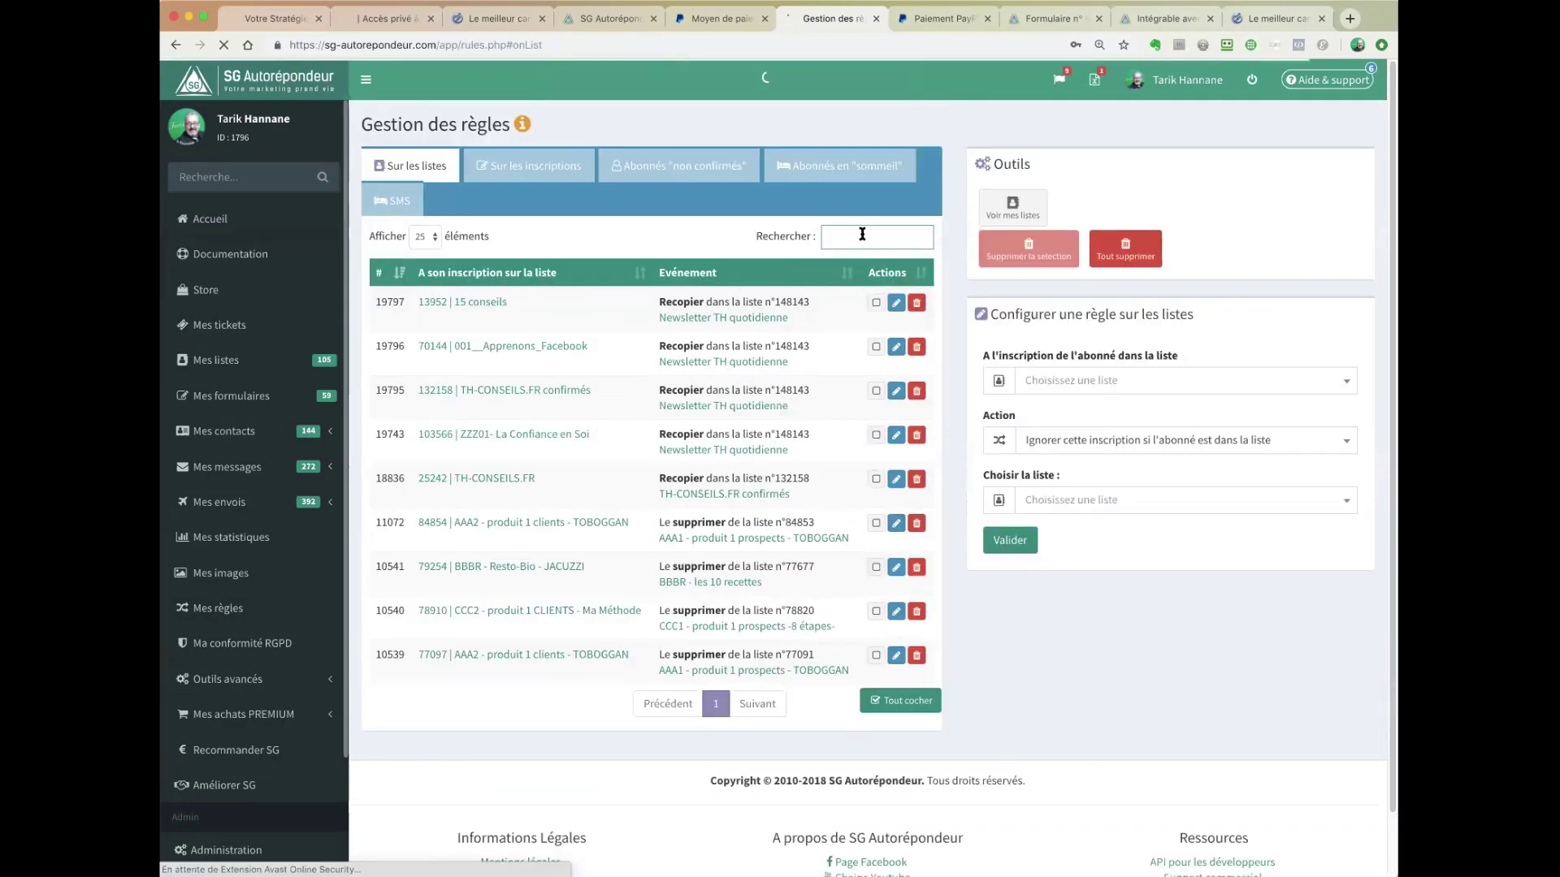
type("pay")
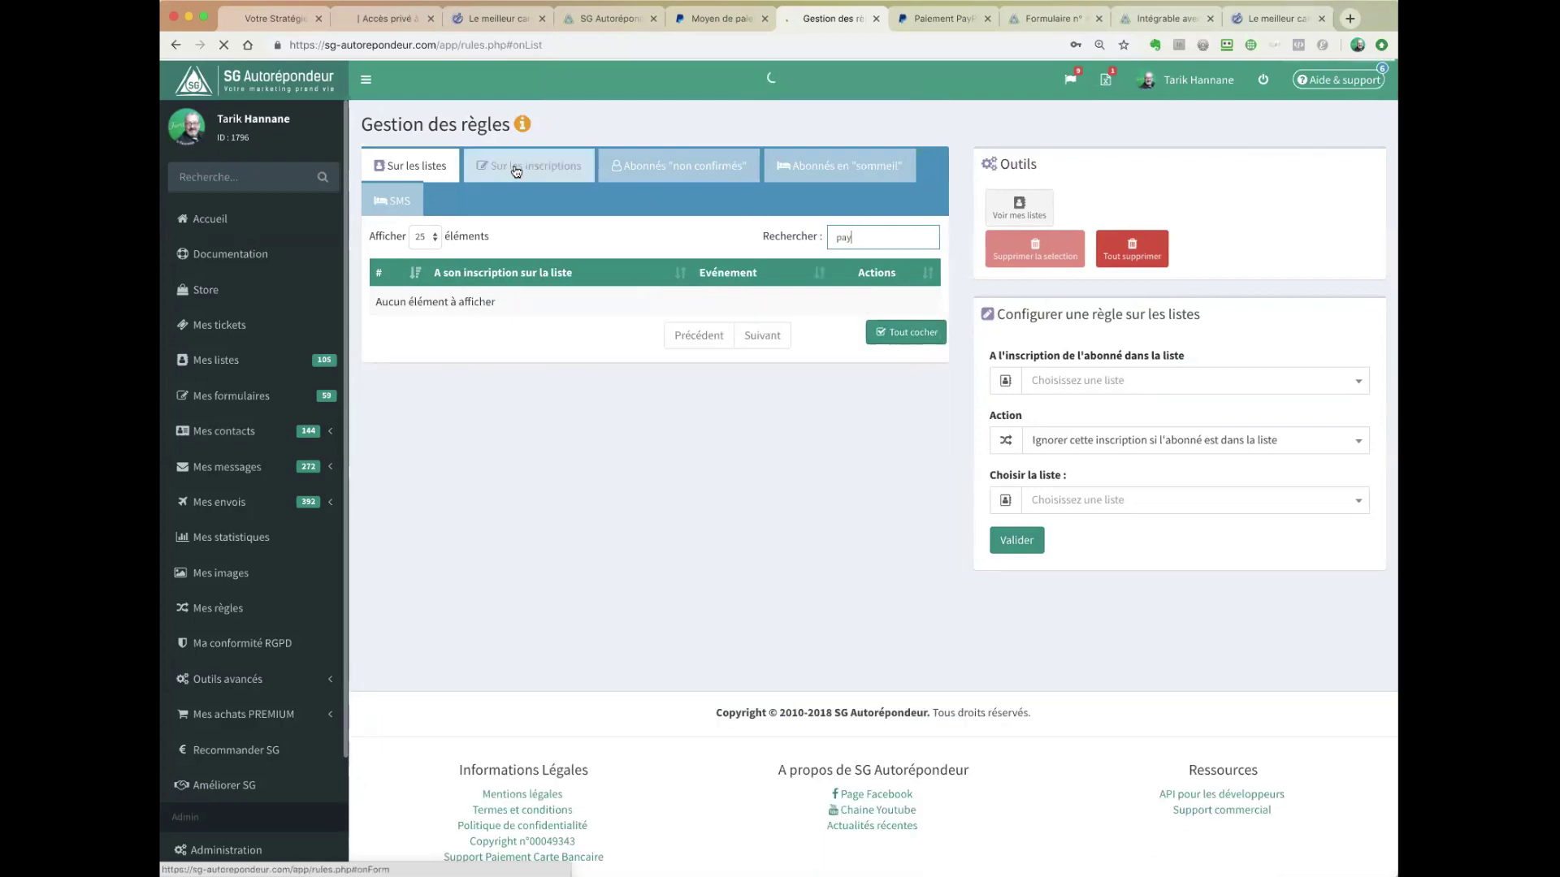
left_click(516, 169)
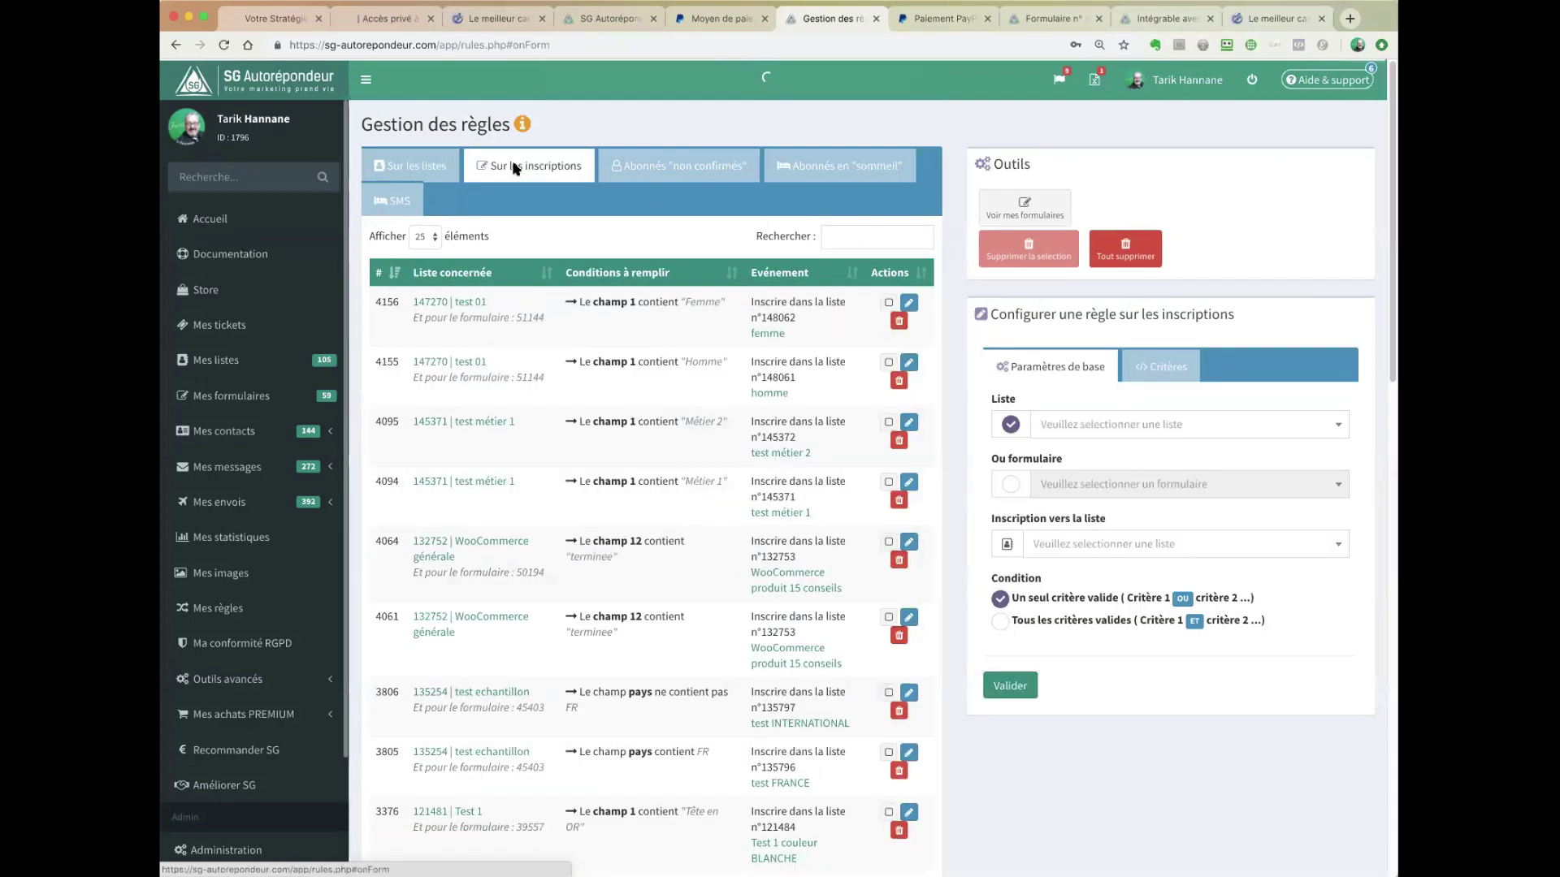
type("pay")
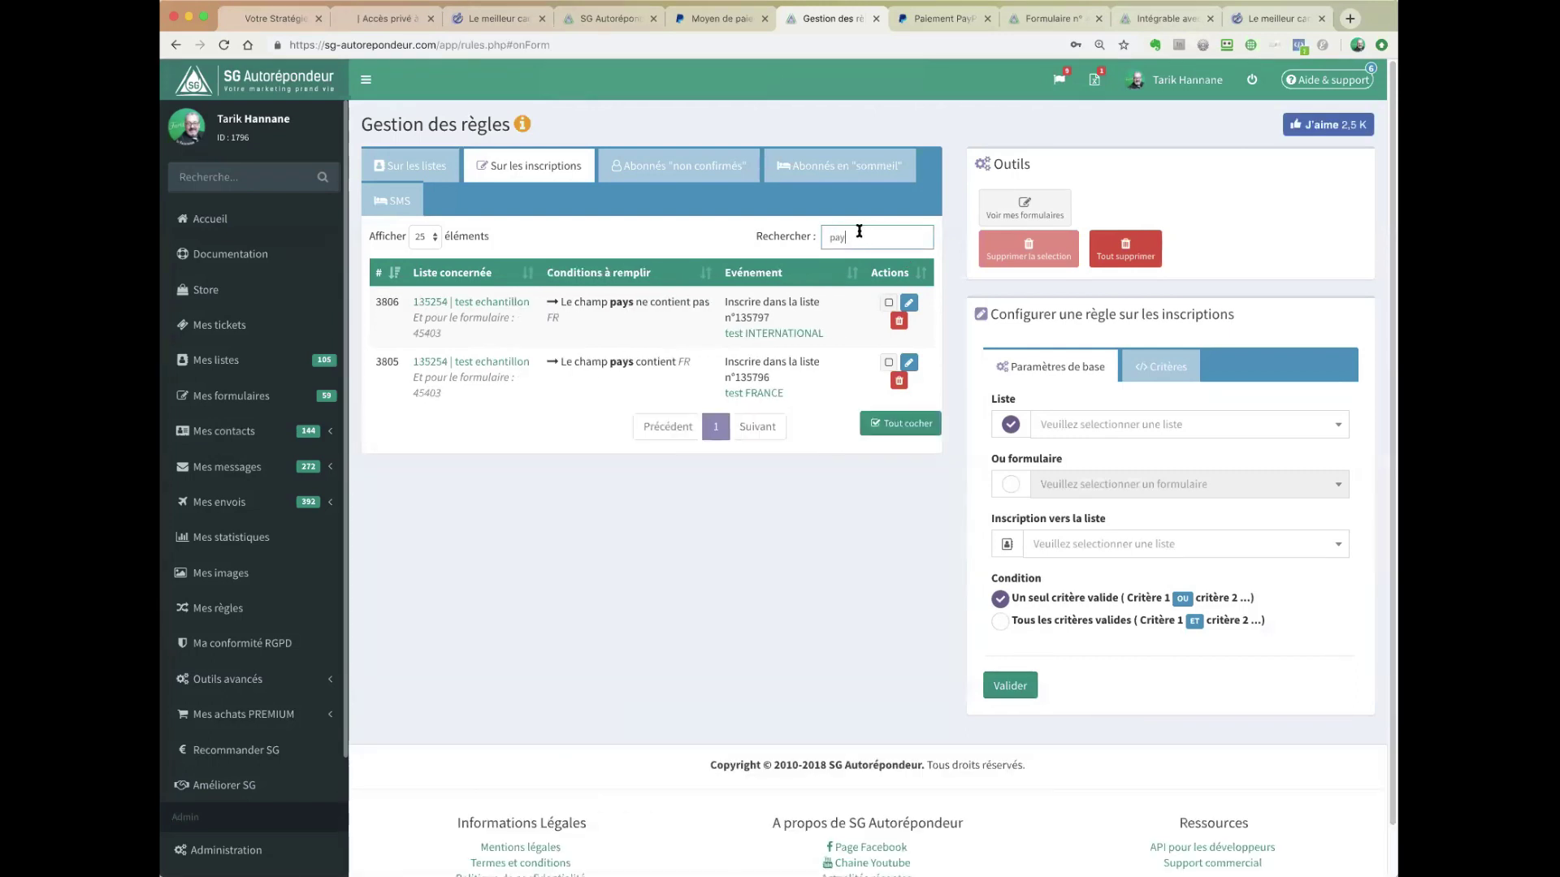
left_click(416, 166)
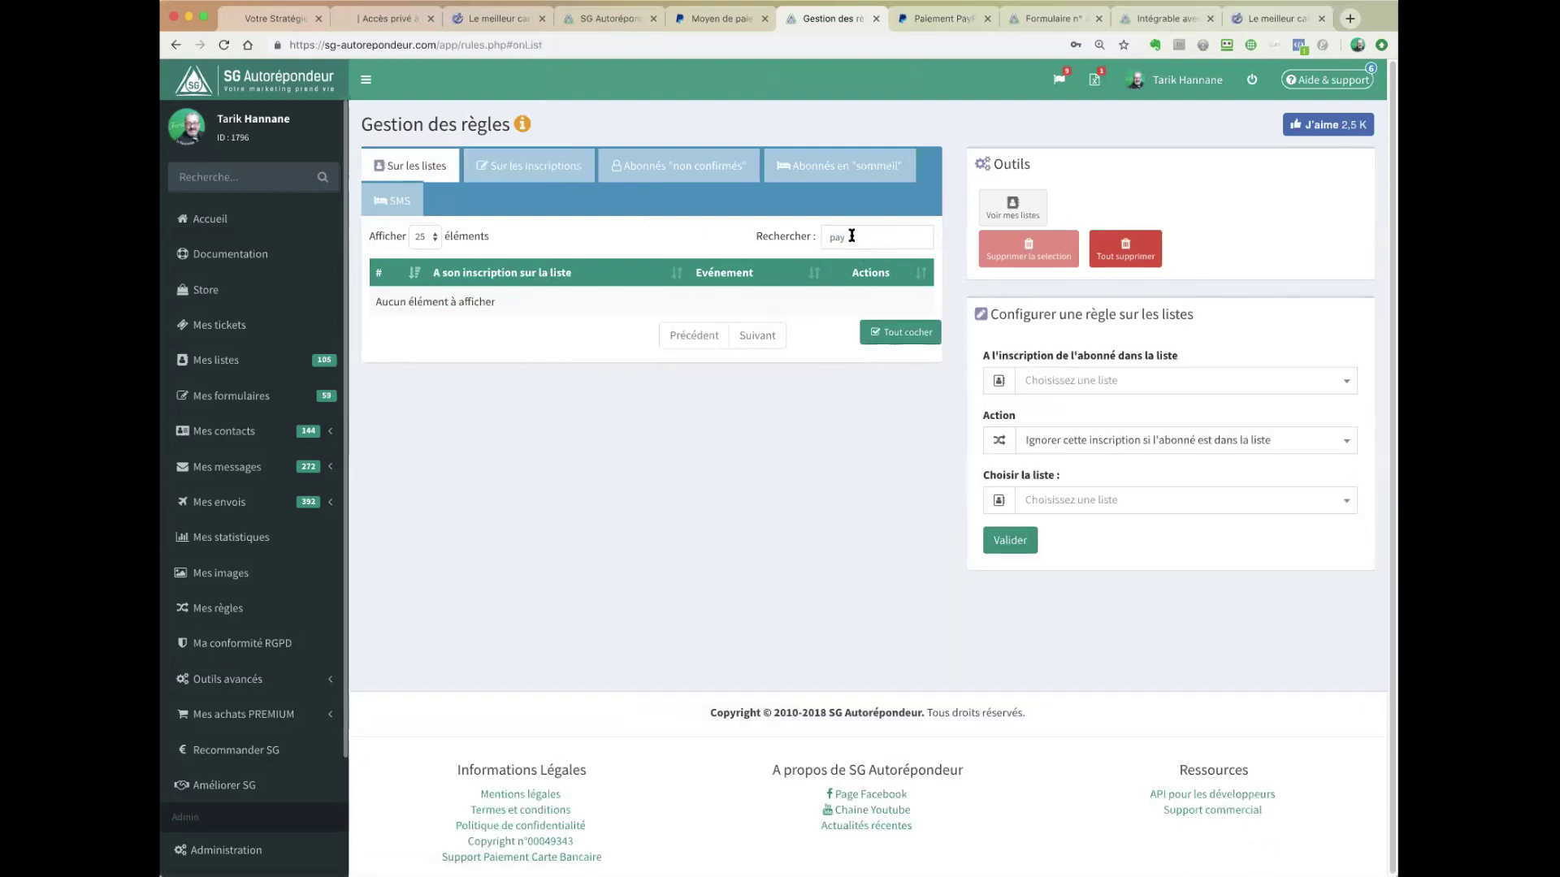
left_click_drag(851, 236, 818, 235)
key("BackSpace")
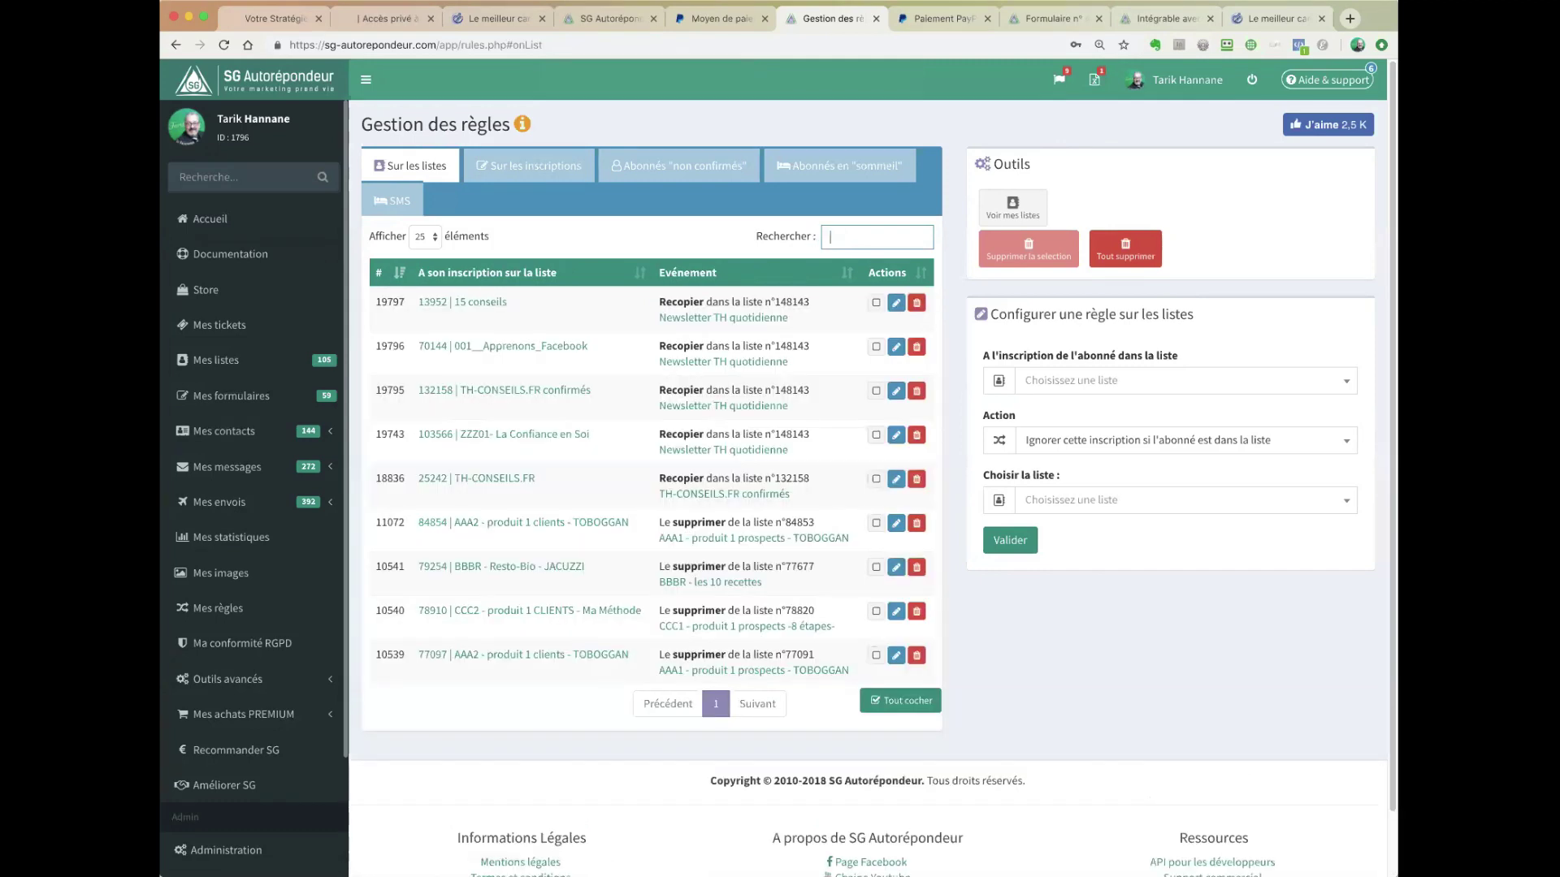
- Create a rule: joining _1__Paypal_CLIENTS removes the subscriber from _1__Paypal_abandon
left_click(1182, 383)
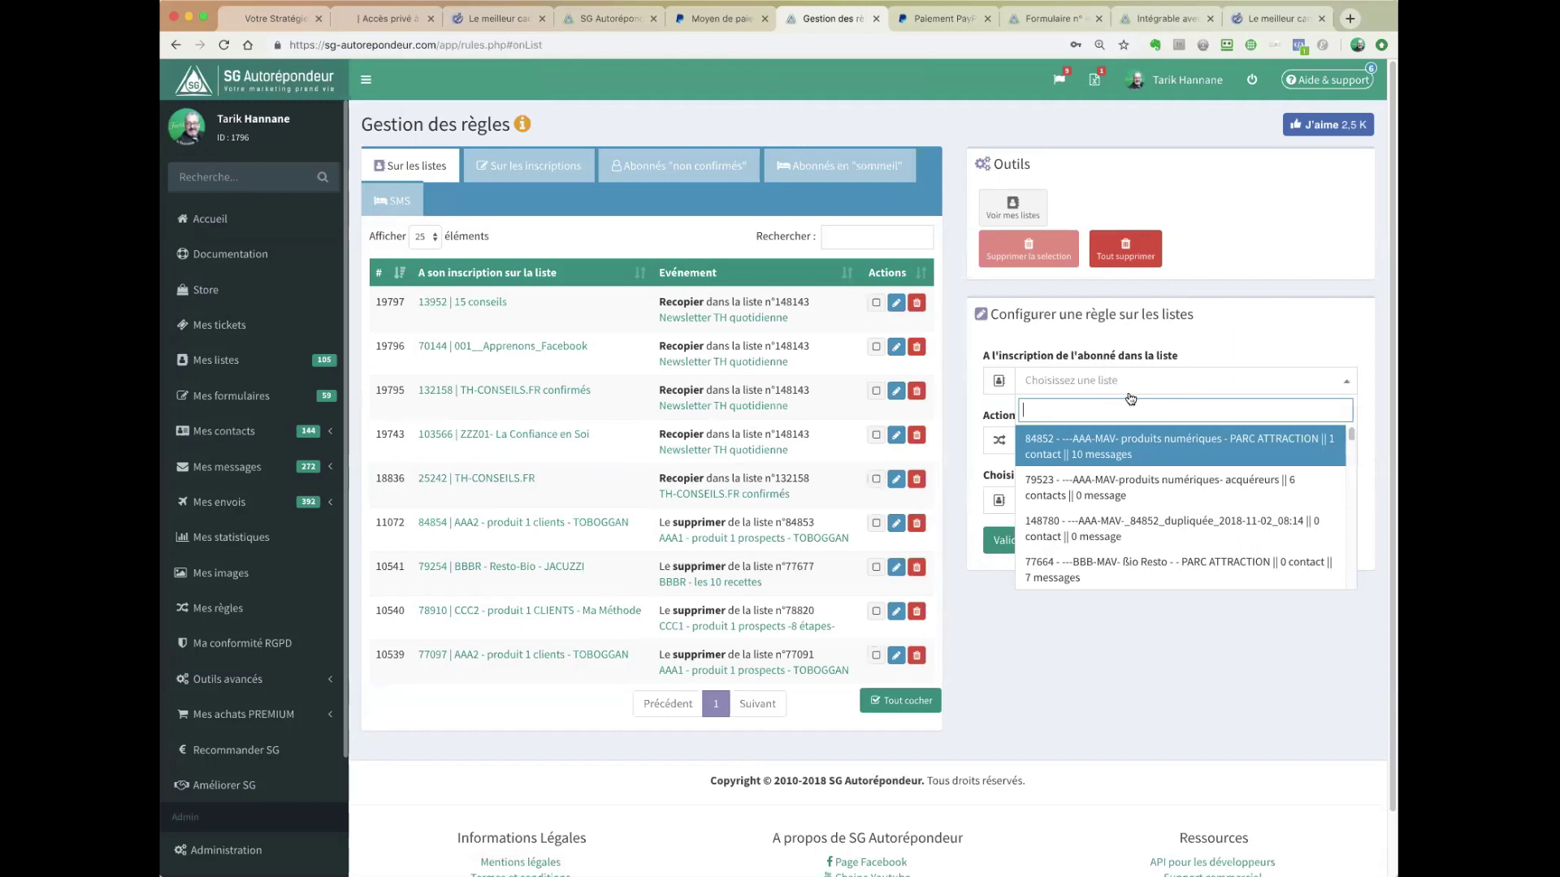
type("pay")
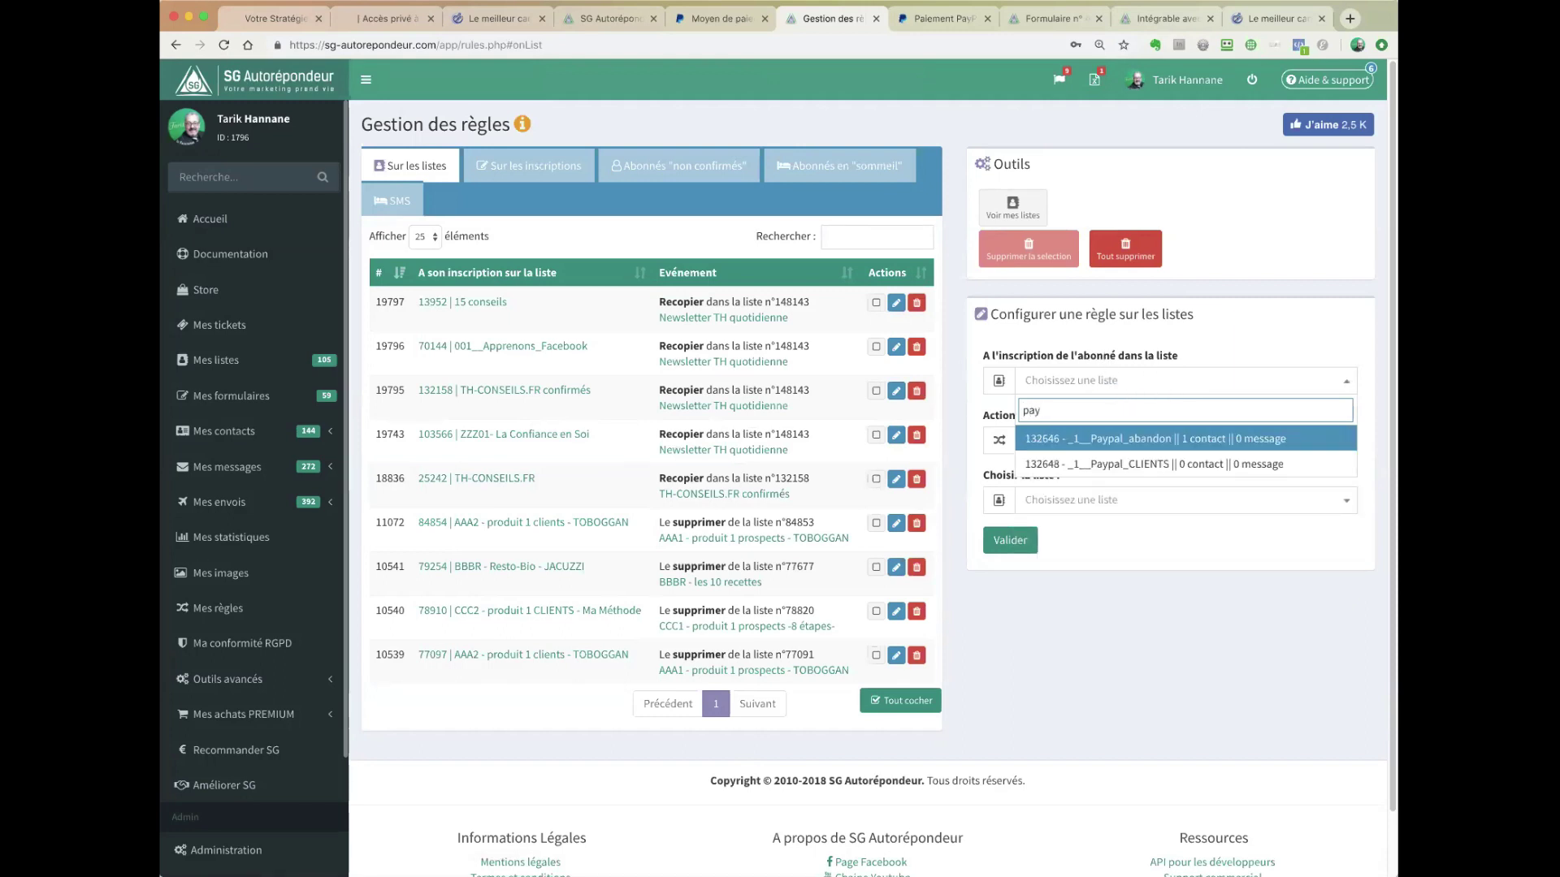
left_click(1155, 465)
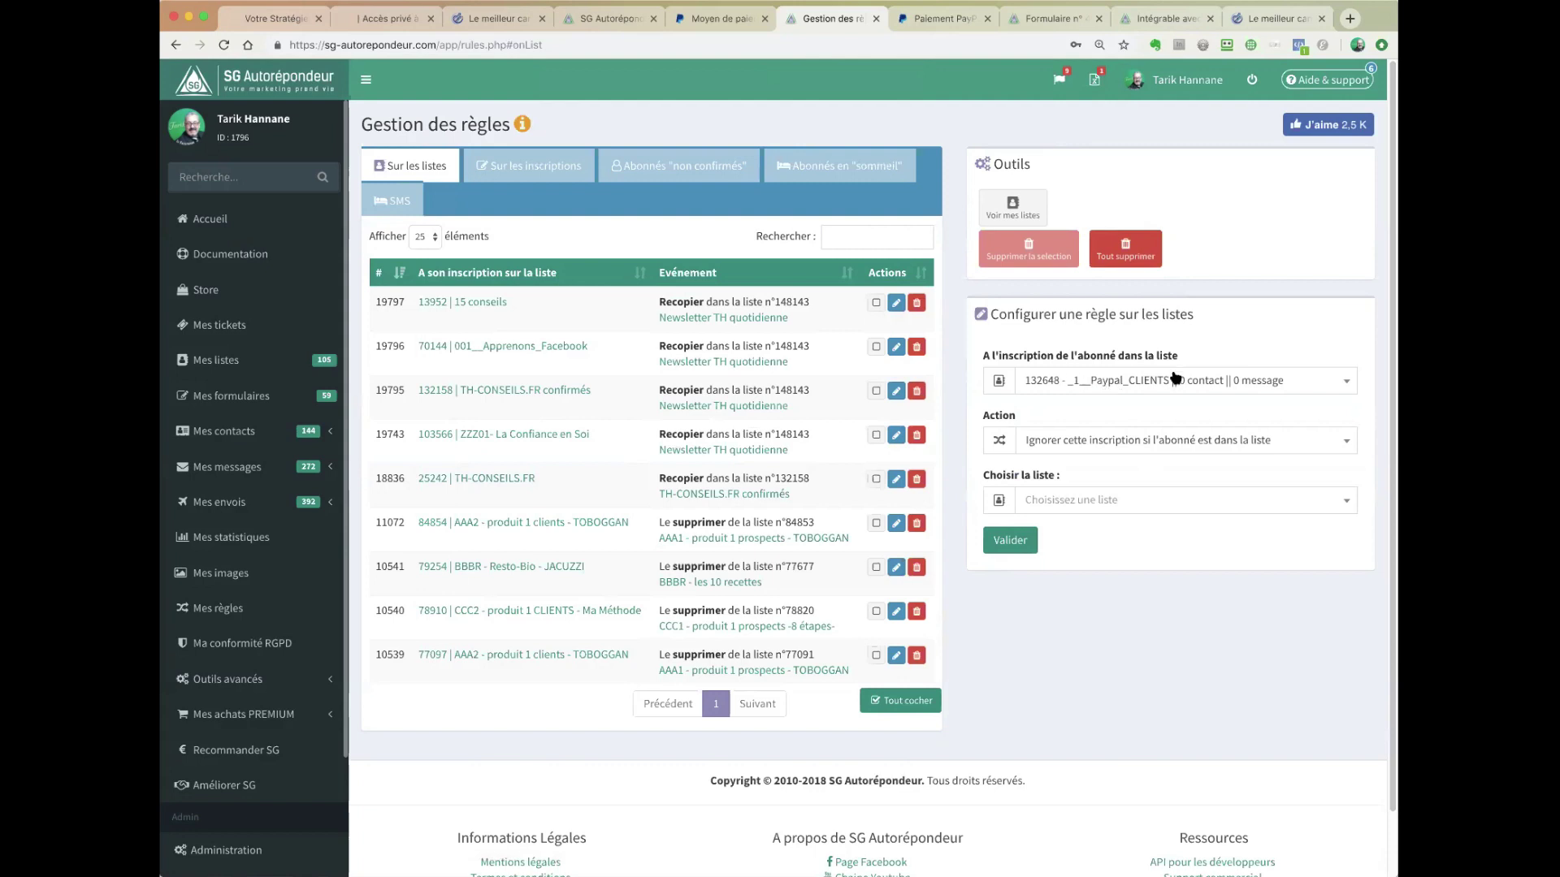
left_click(1151, 445)
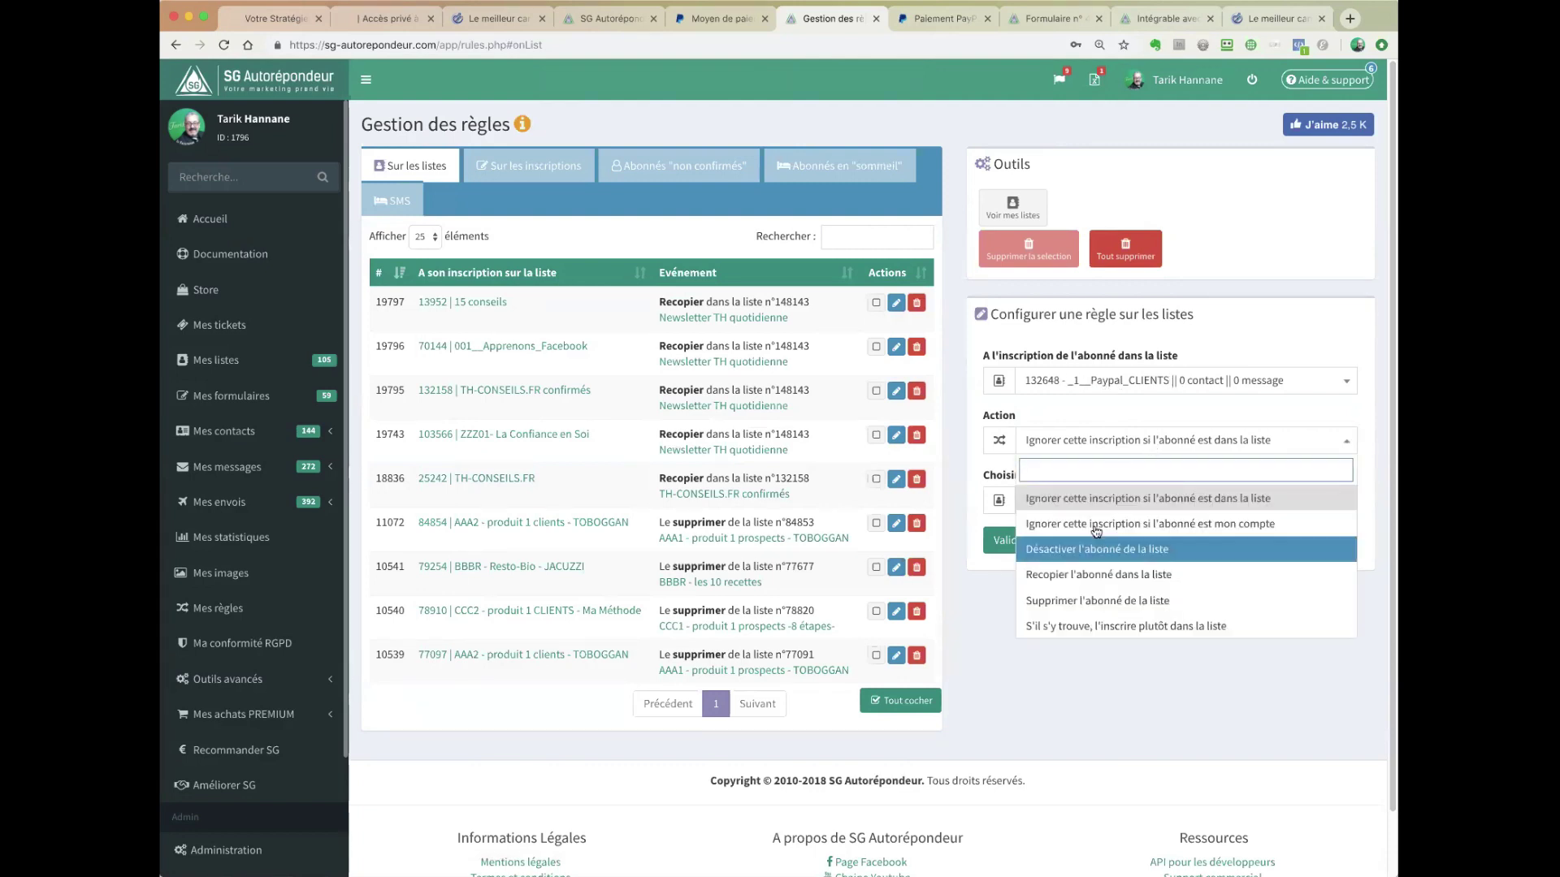
left_click(1107, 603)
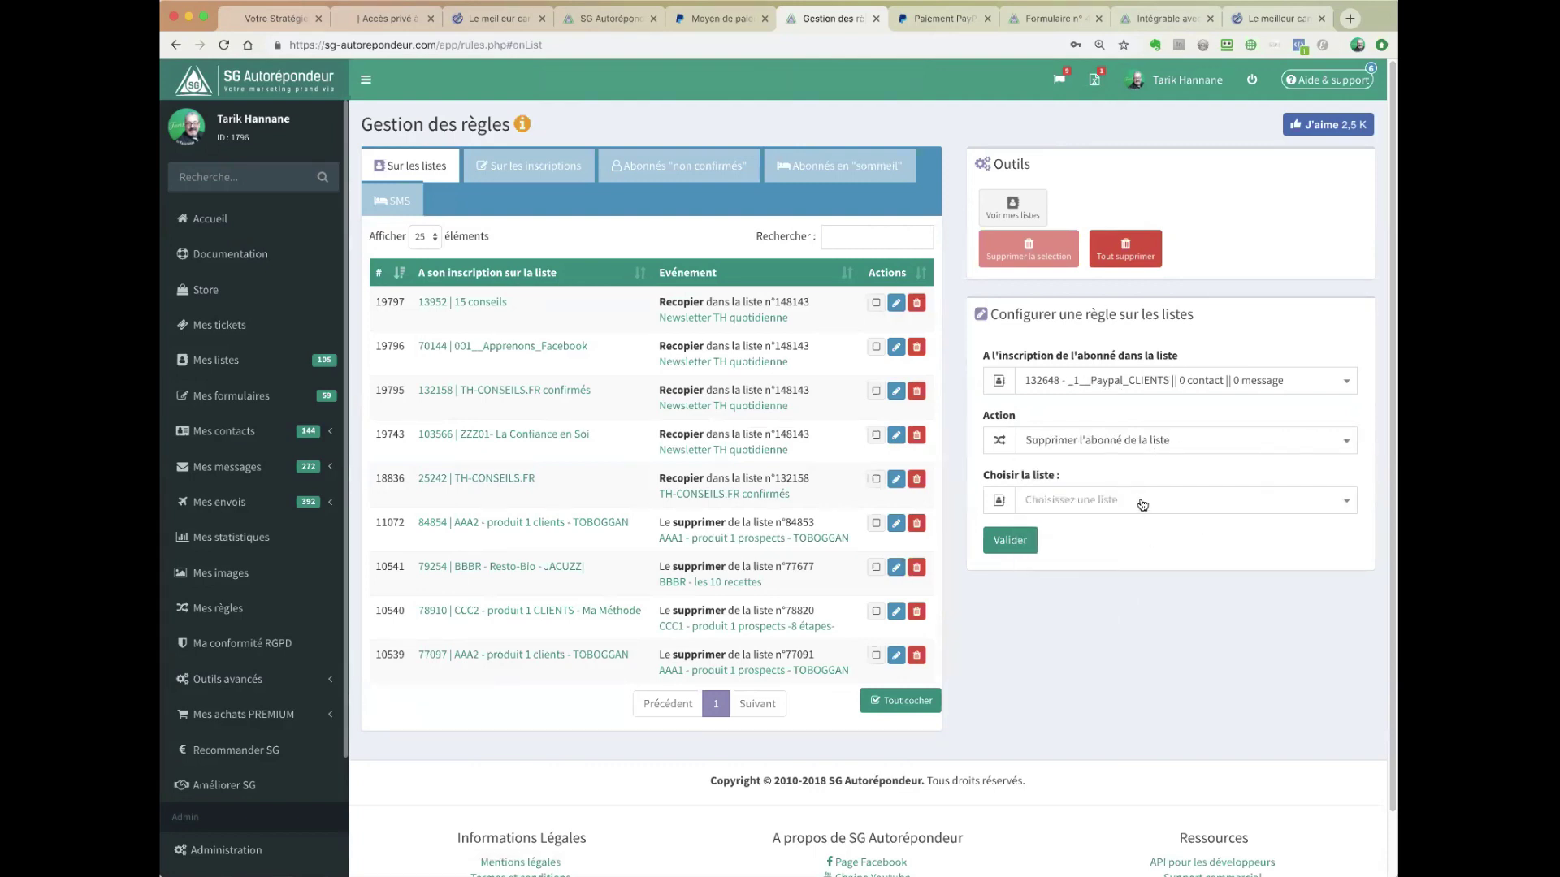
left_click(1143, 505)
type("pay")
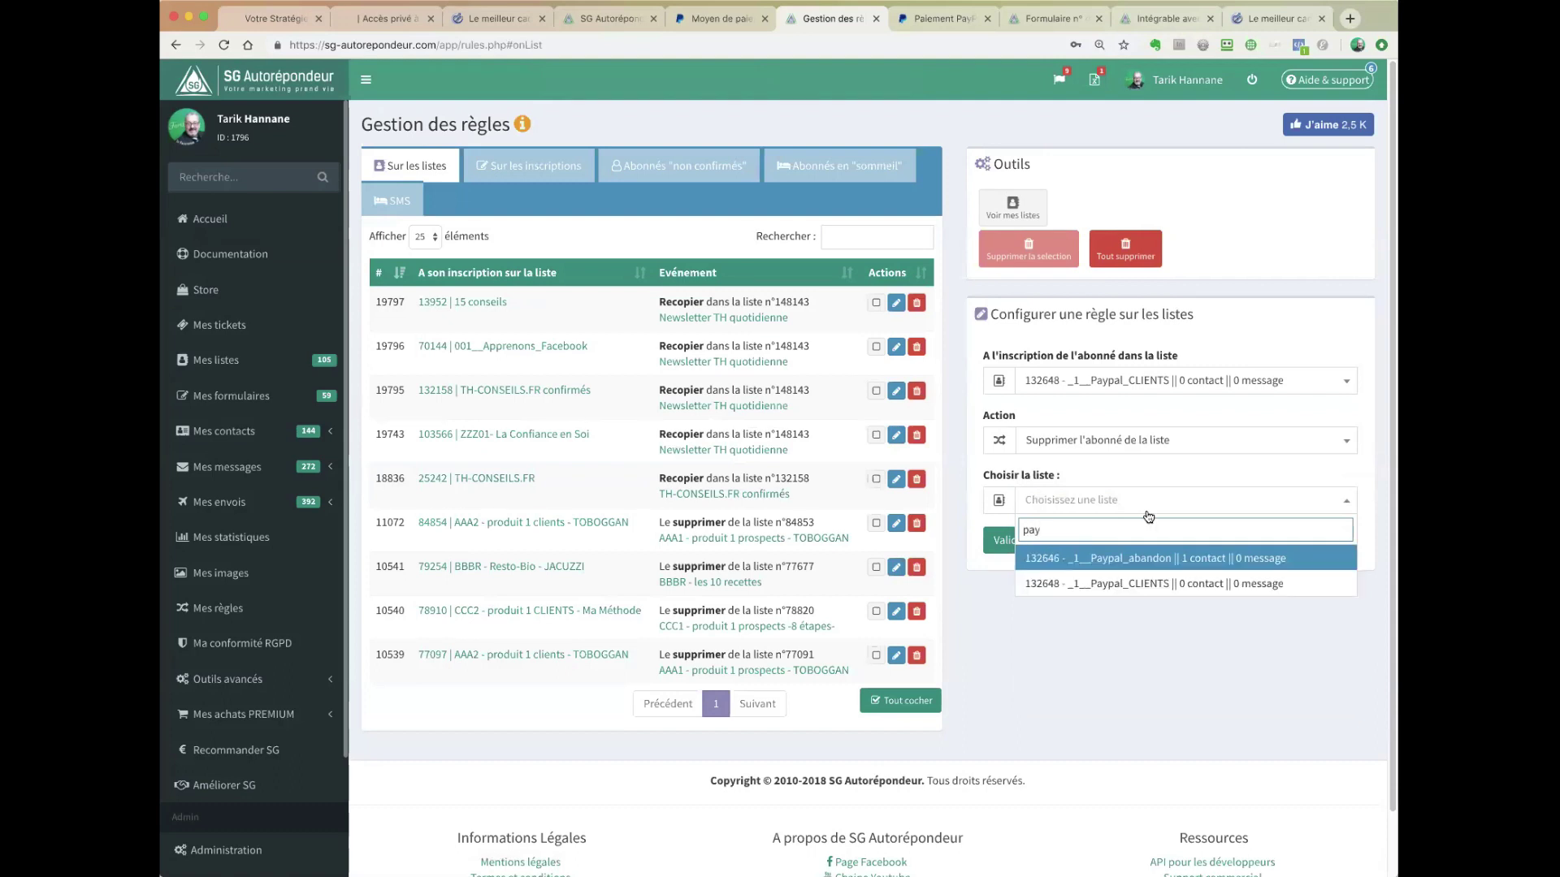
left_click(1166, 559)
left_click(1017, 541)
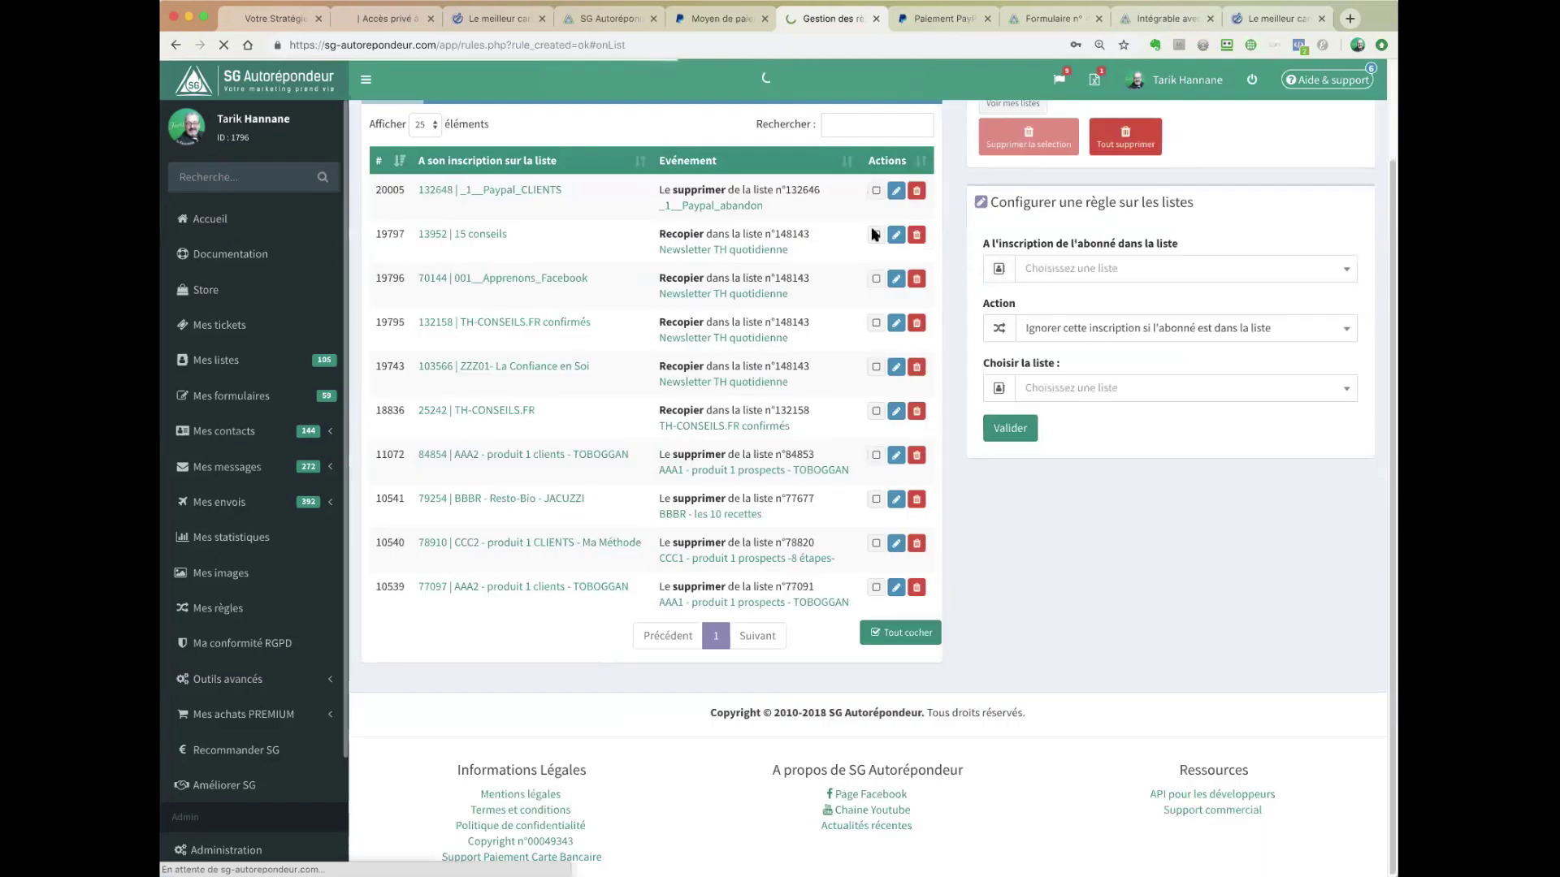
left_click(926, 127)
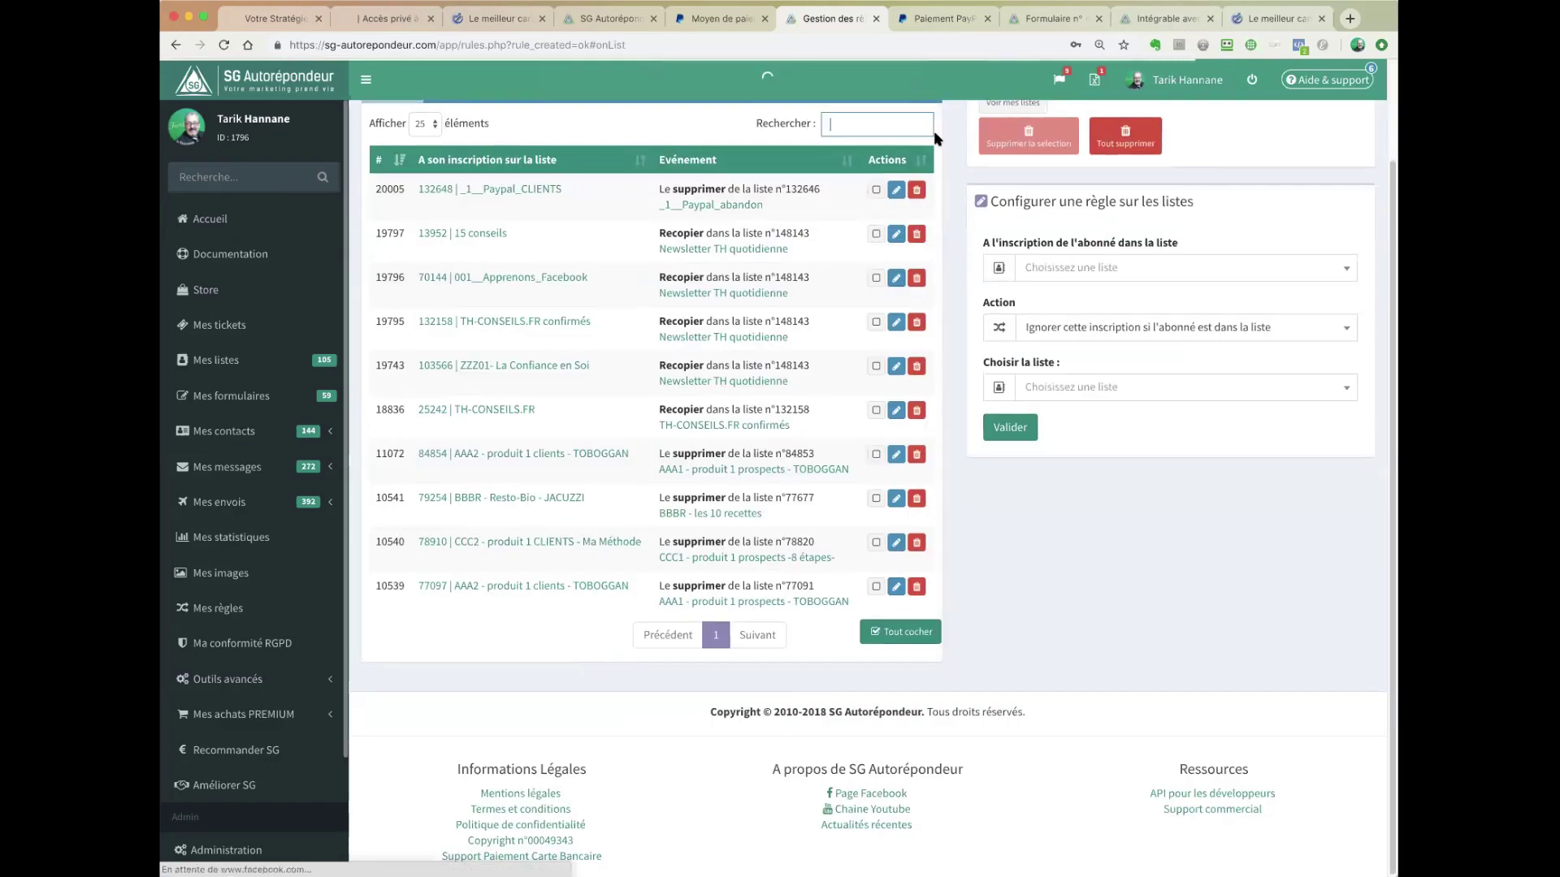
- Filter the rules list with the search term 'pay'
type("pay")
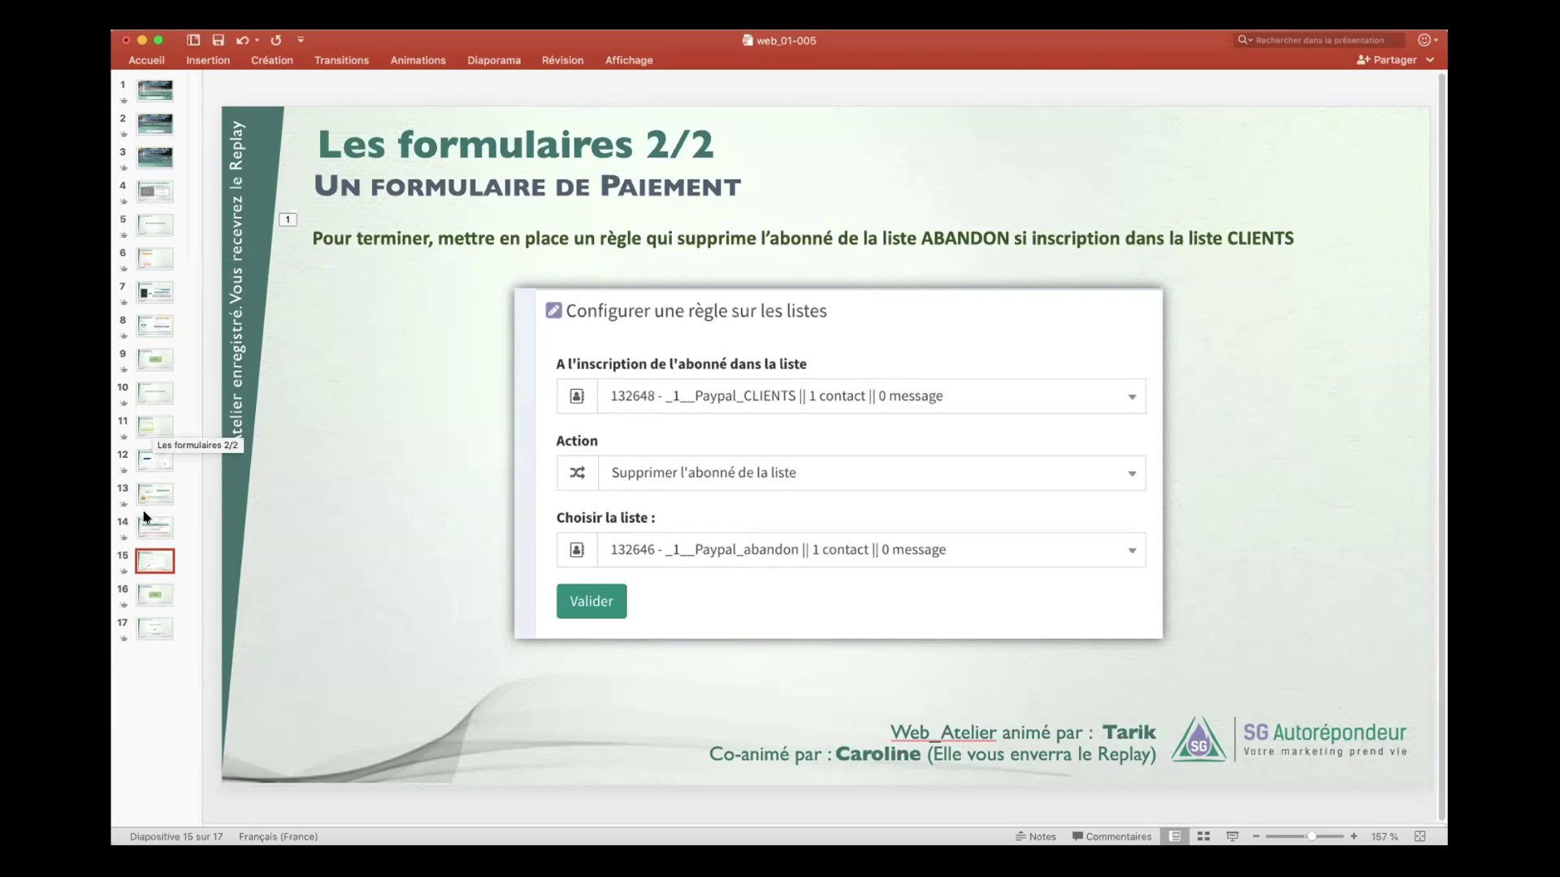
- Show slide 16, revisit the contact-form and payment-form slides, then end on slide 17
left_click(155, 594)
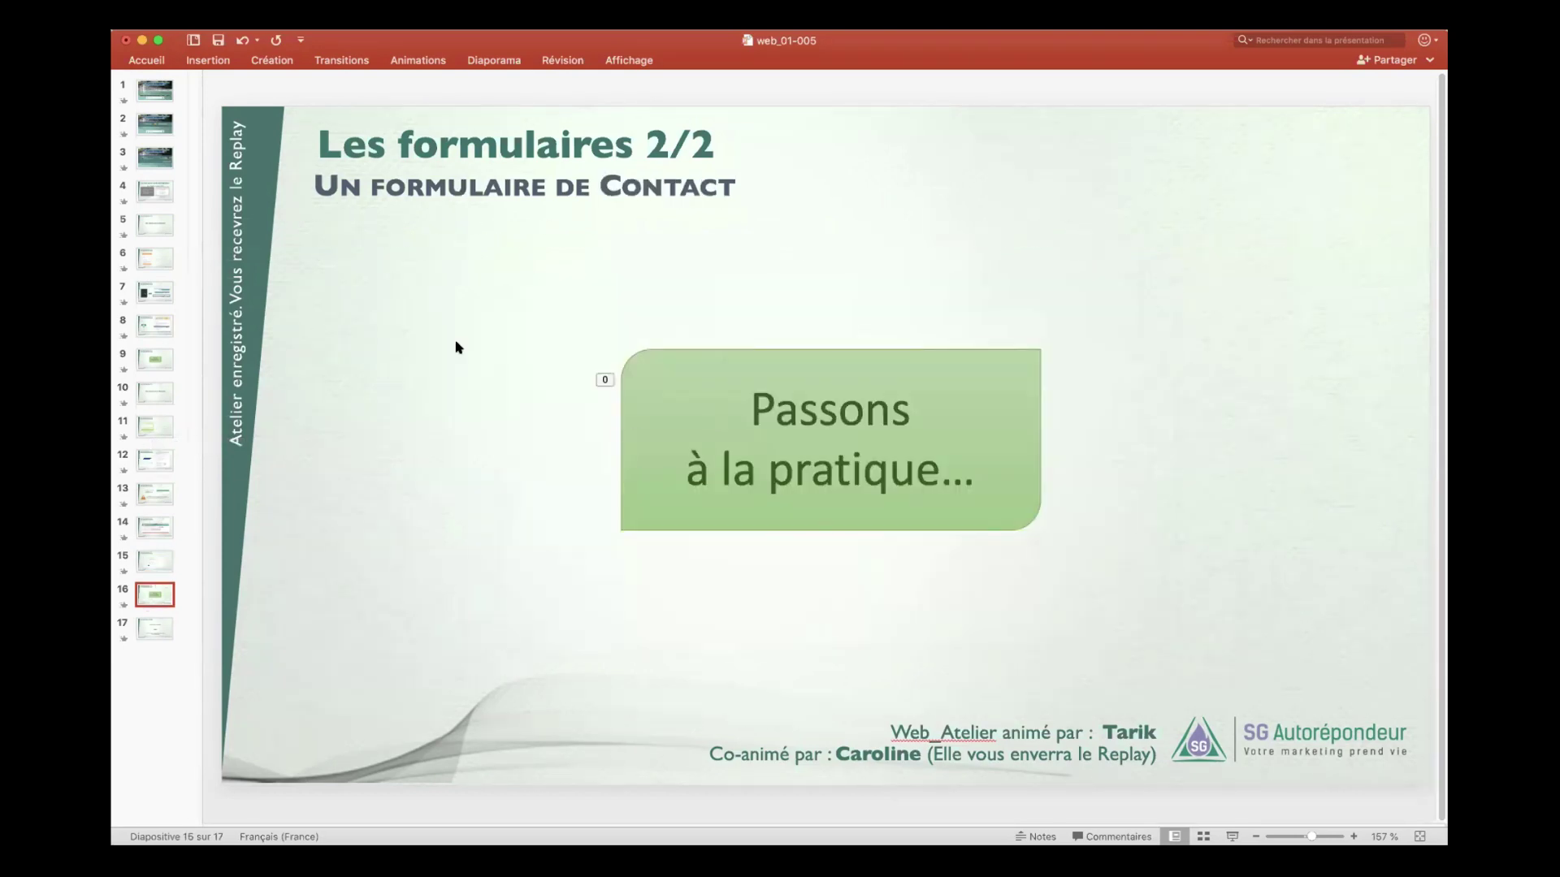
left_click(157, 259)
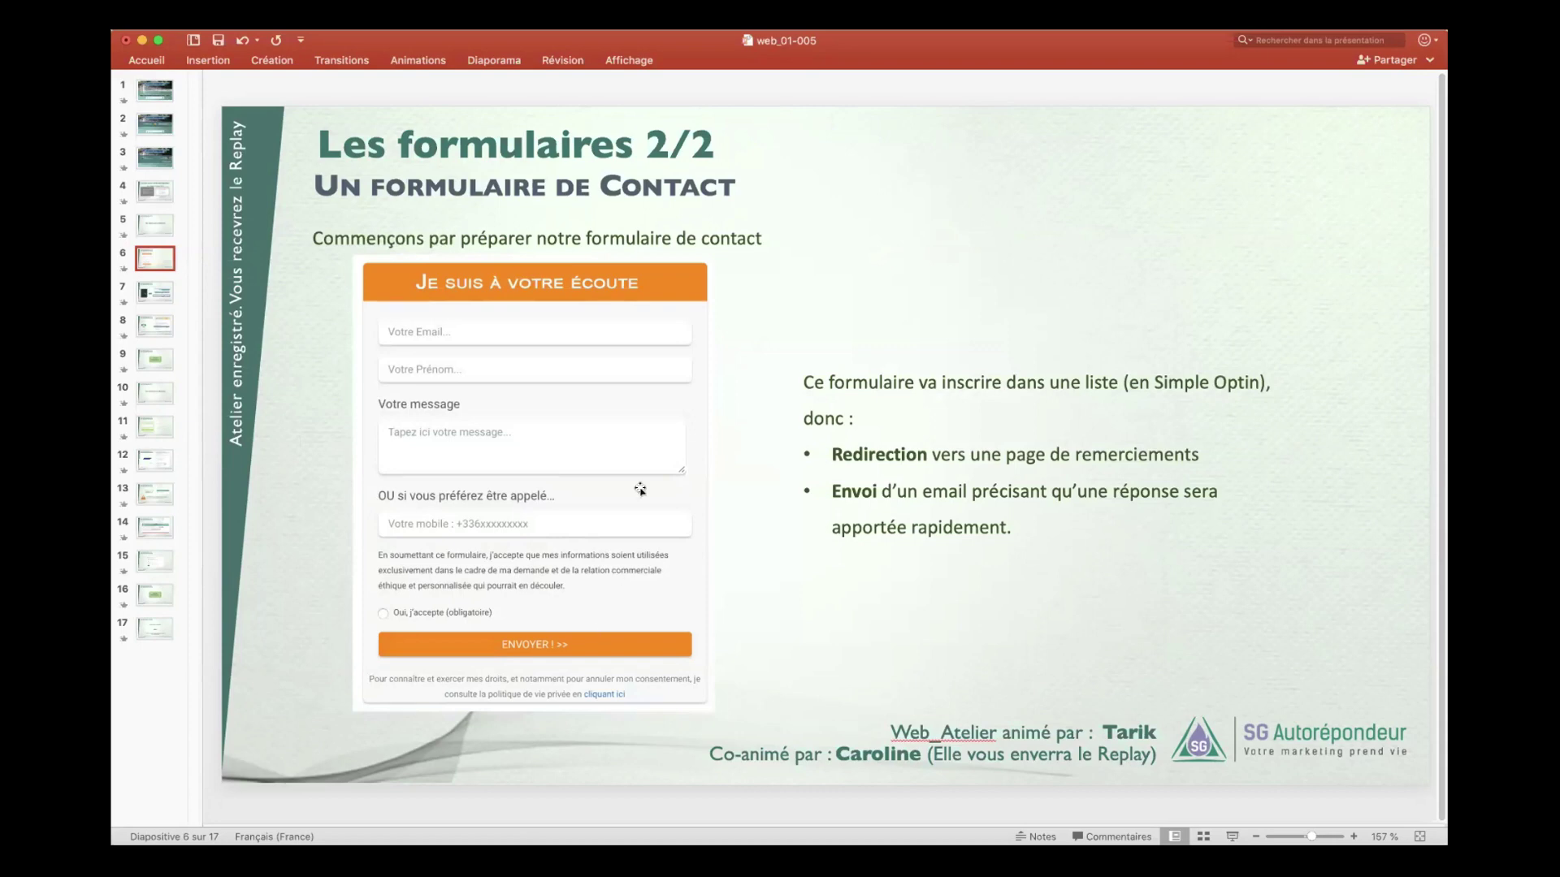
left_click(155, 426)
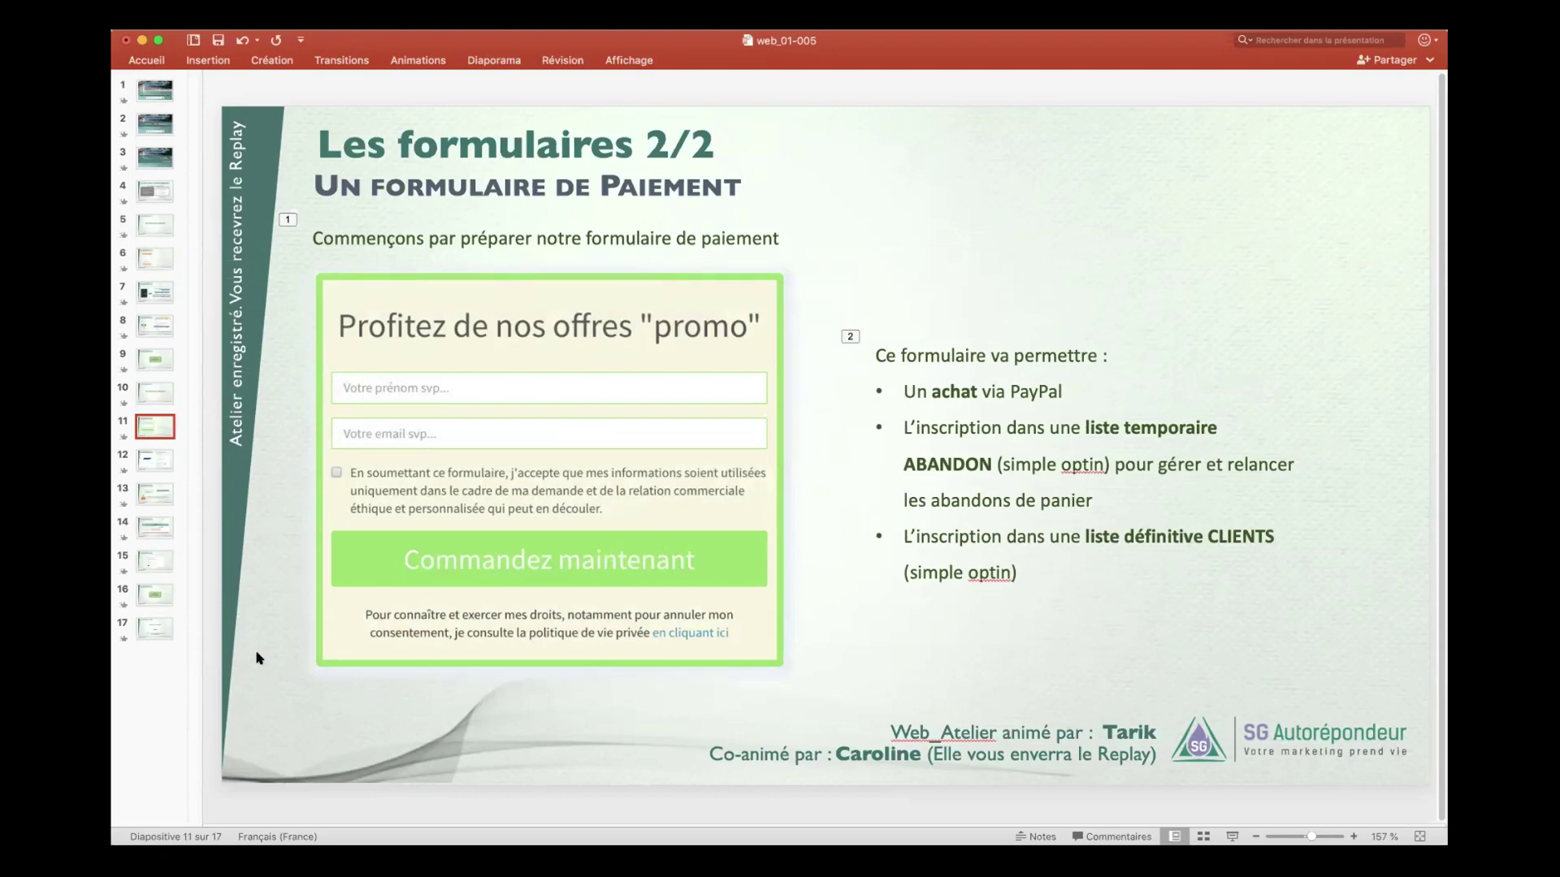
left_click(156, 628)
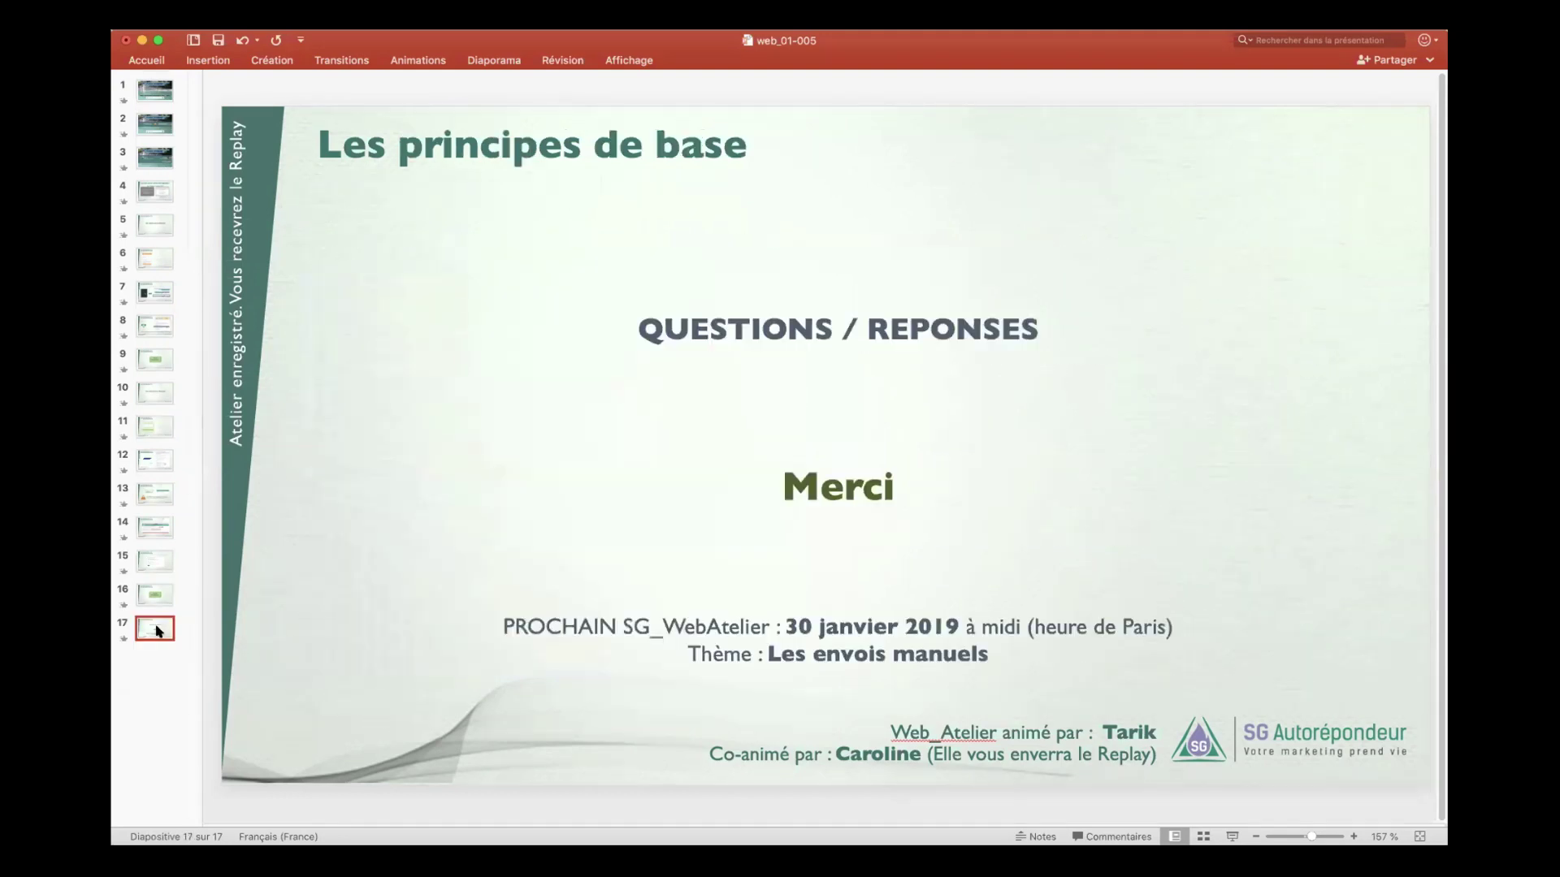